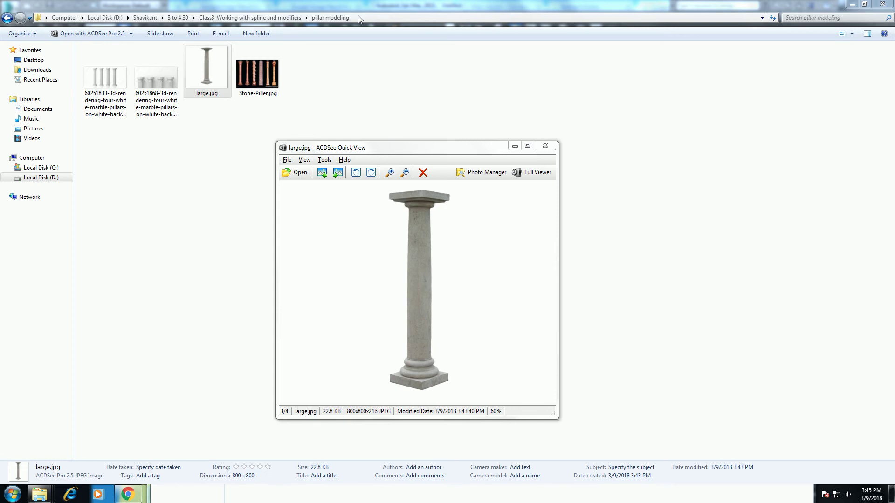
- Select the pillar modeling folder's full path in Explorer, then switch to 3ds Max
click(358, 17)
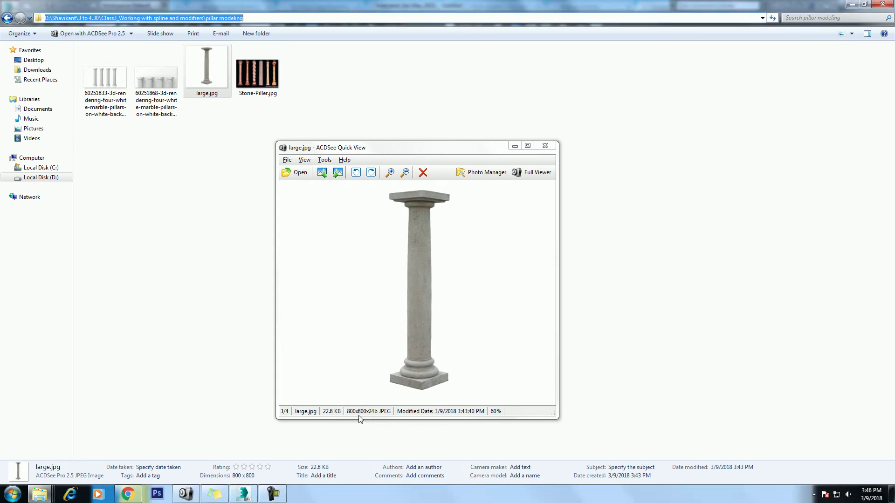
click(244, 494)
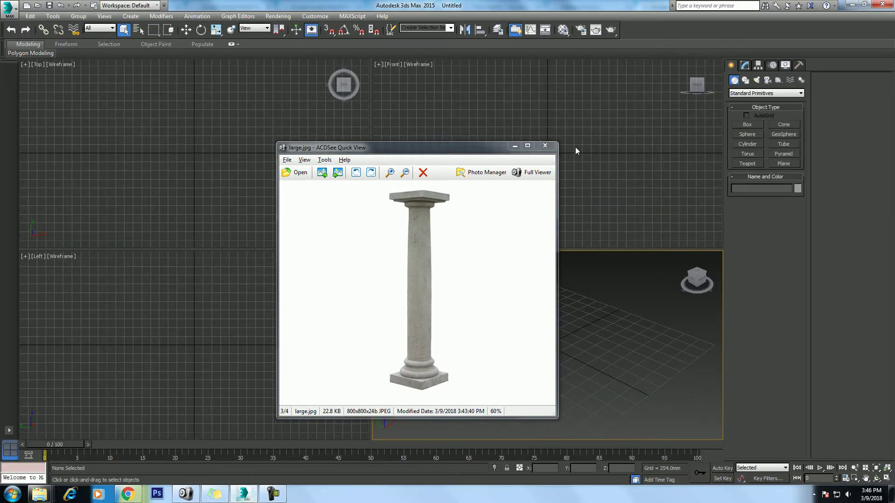
- Maximize the Front viewport and draw a plane in it
click(515, 146)
click(535, 135)
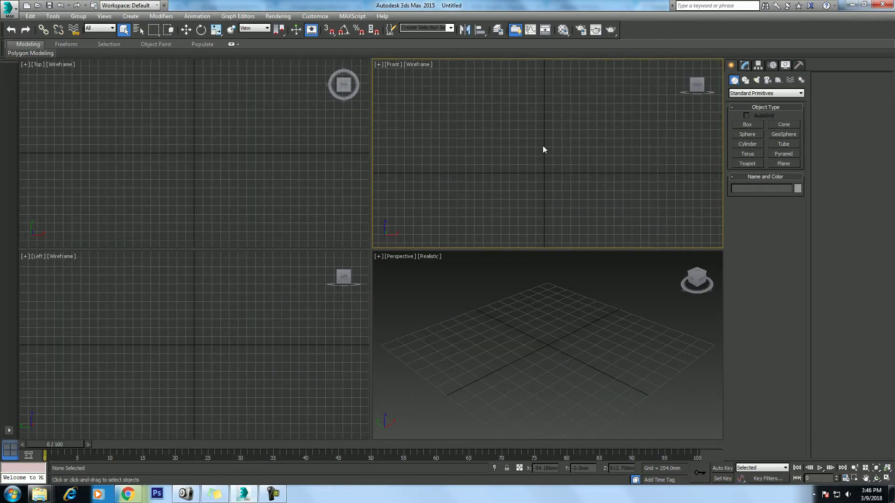
key(alt+w)
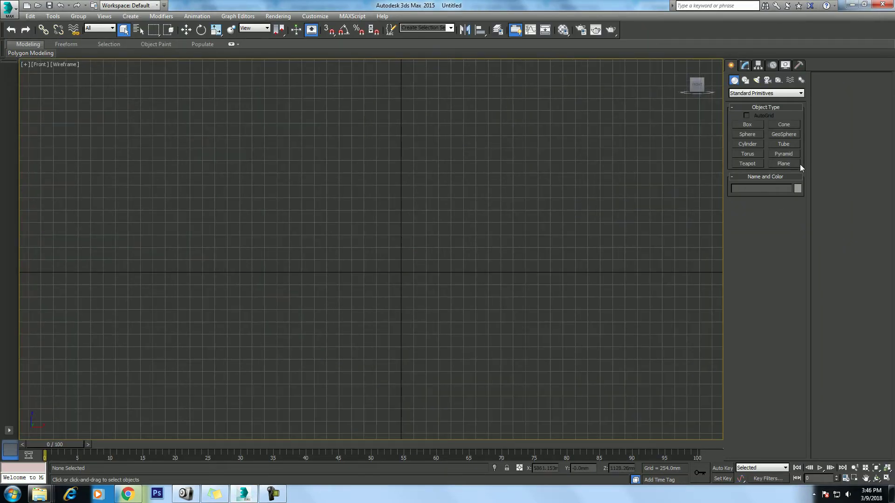
click(784, 163)
drag(335, 149, 519, 396)
right_click(622, 255)
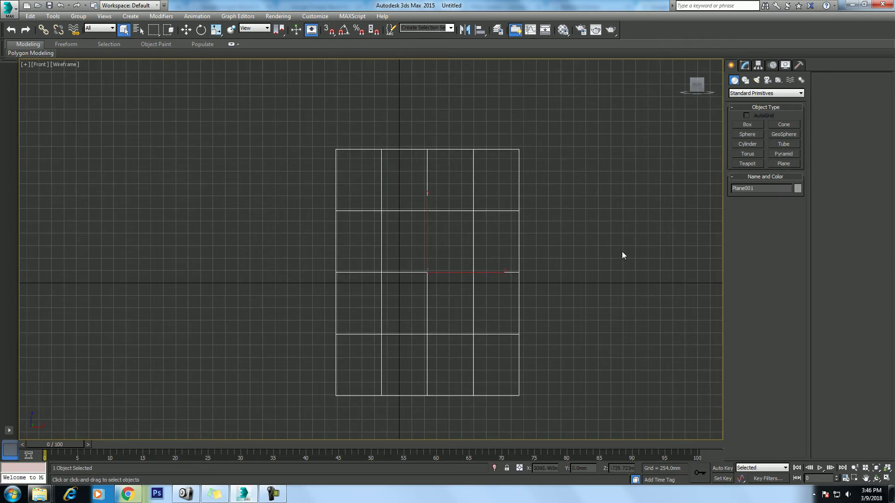
- Set the plane to 800 × 800 mm with 1 length and 1 width segment
click(745, 65)
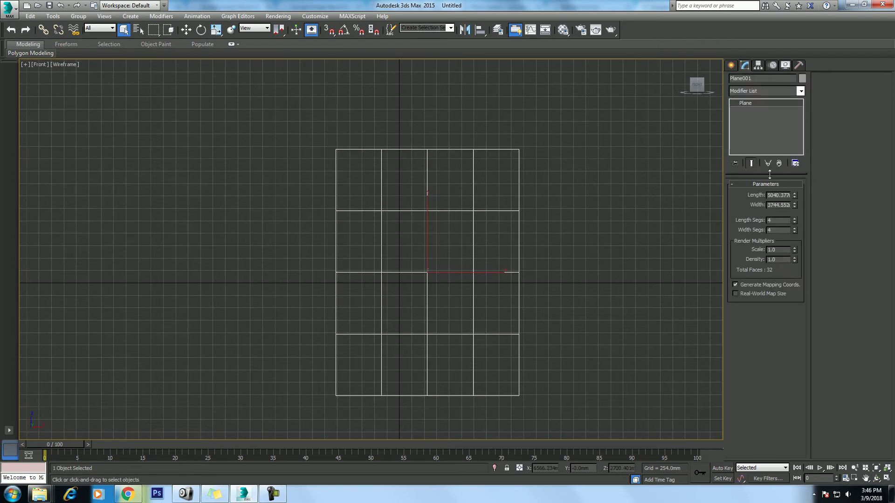
right_click(795, 227)
right_click(794, 230)
double_click(771, 195)
text(5)
text(800)
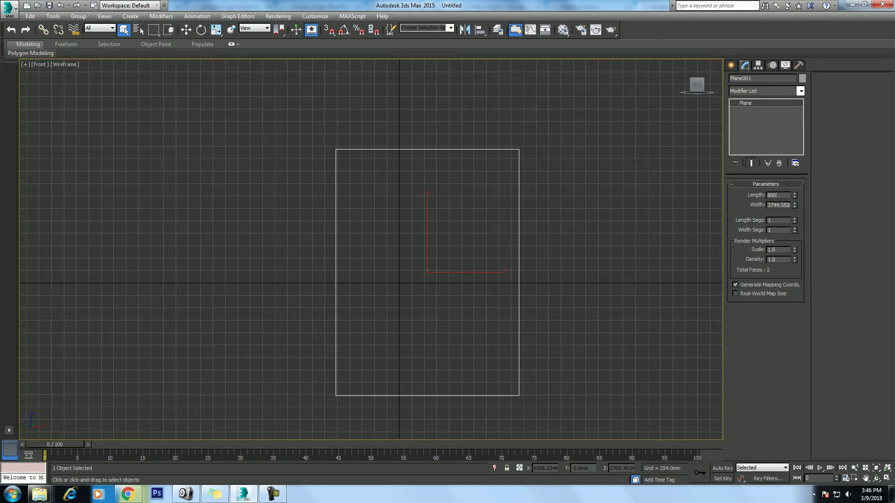
key(Tab)
text(8)
key(Return)
- Move the plane to the world origin by zeroing its X and Z positions
right_click(521, 317)
click(535, 331)
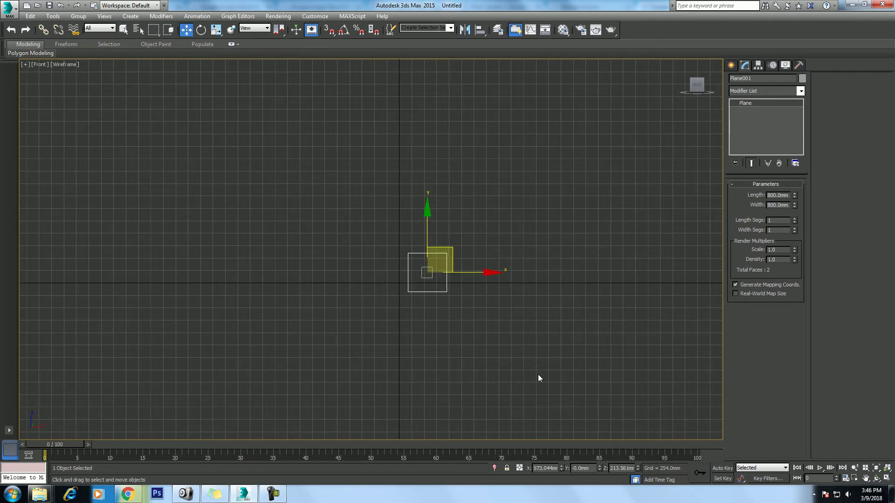
right_click(561, 468)
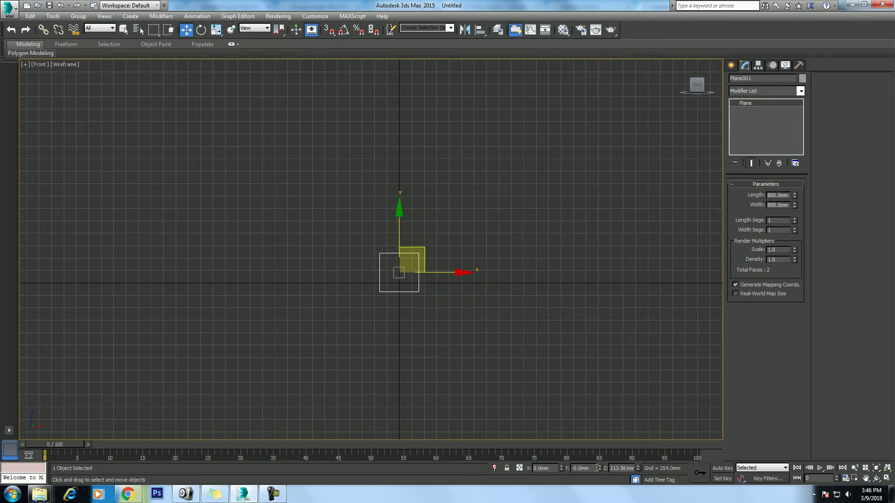
right_click(637, 468)
scroll(466, 310, up, 5)
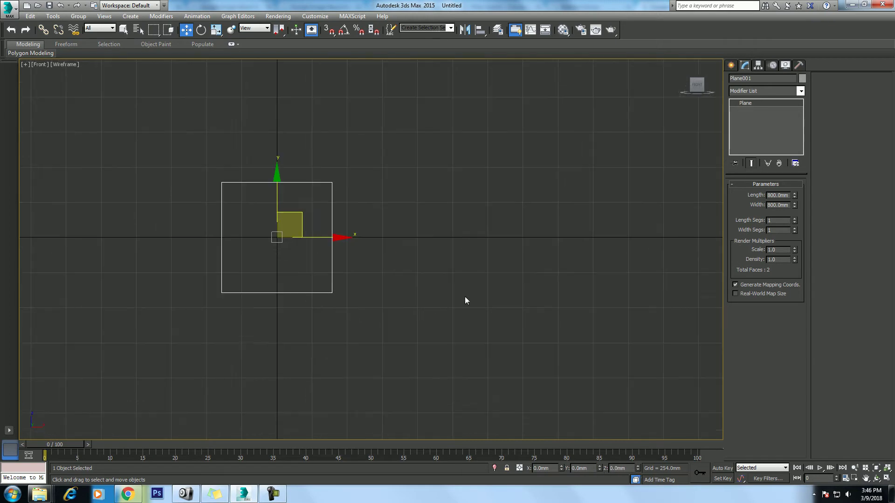
- Check the pillar reference image briefly, then bring up the Material Editor
click(186, 494)
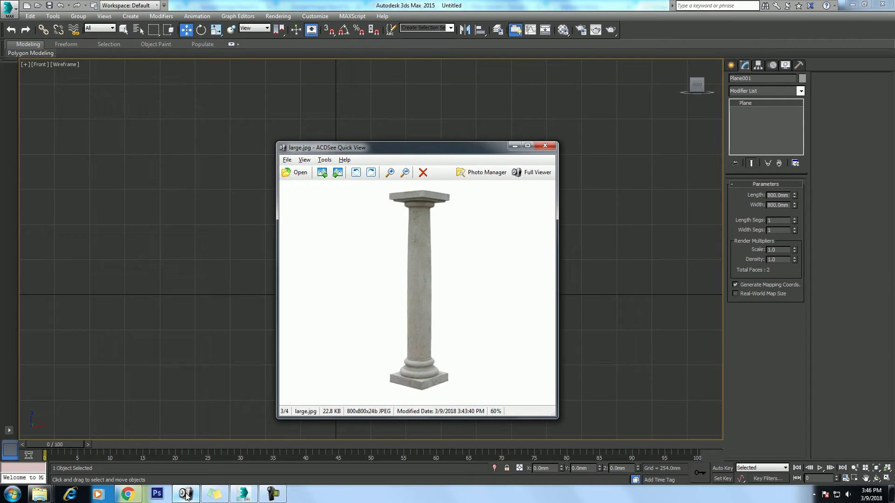
click(186, 494)
scroll(303, 294, up, 4)
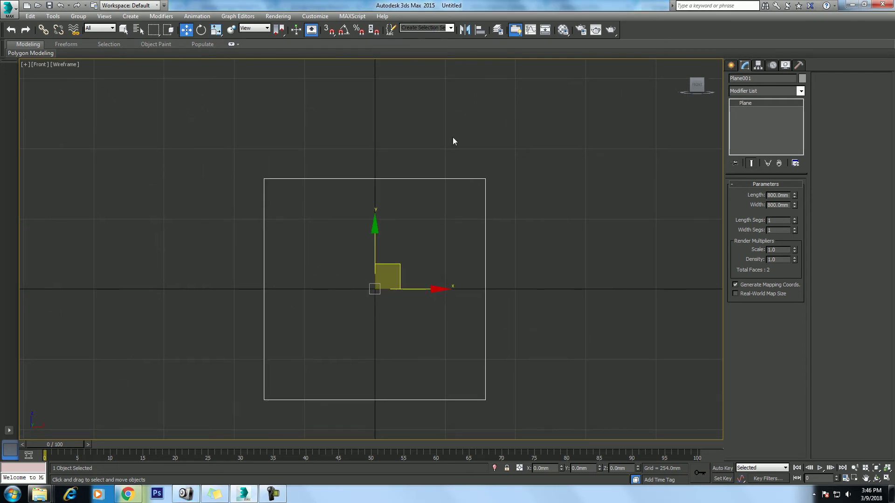
key(m)
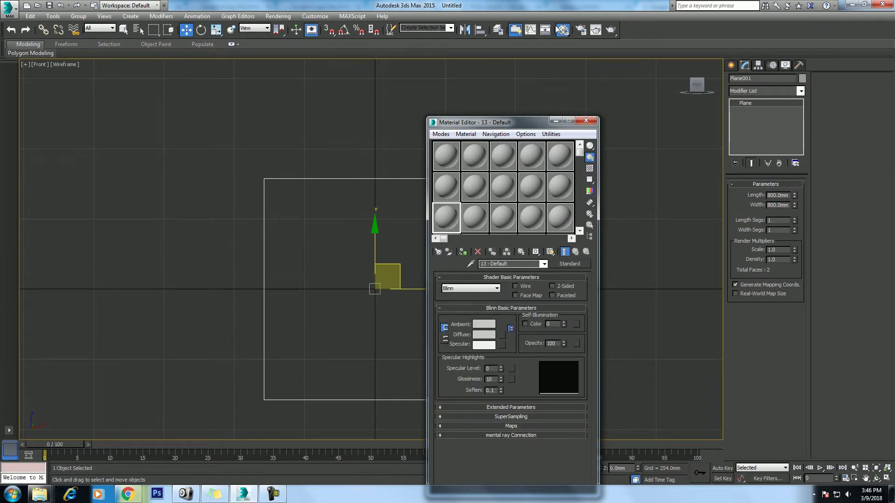
- Add a Bitmap diffuse map and copy the pillar modeling folder path from Explorer
click(502, 335)
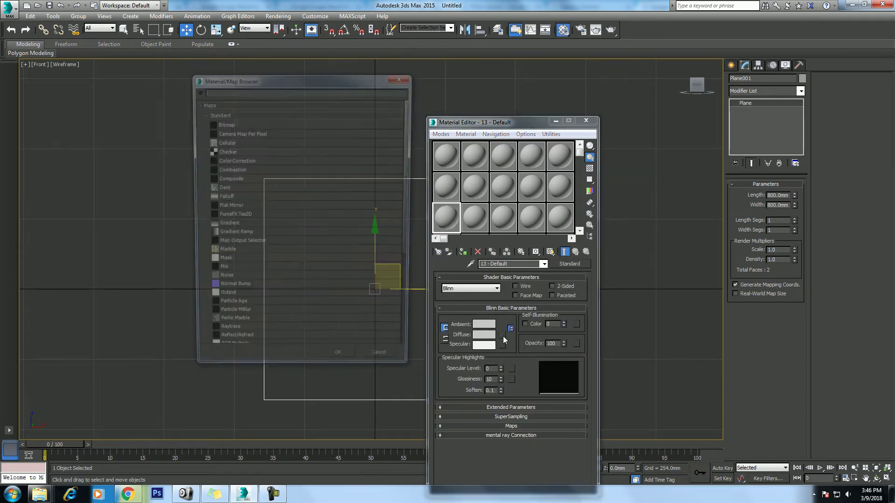
double_click(218, 124)
mouse_move(39, 494)
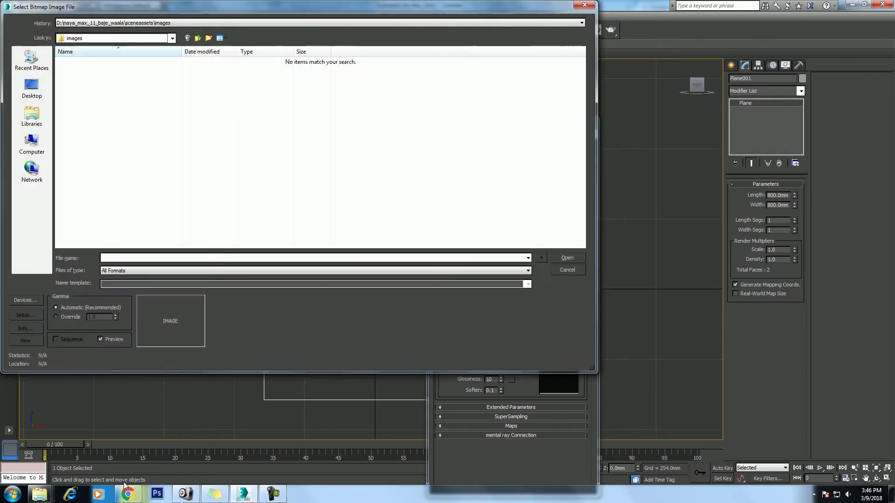
click(172, 440)
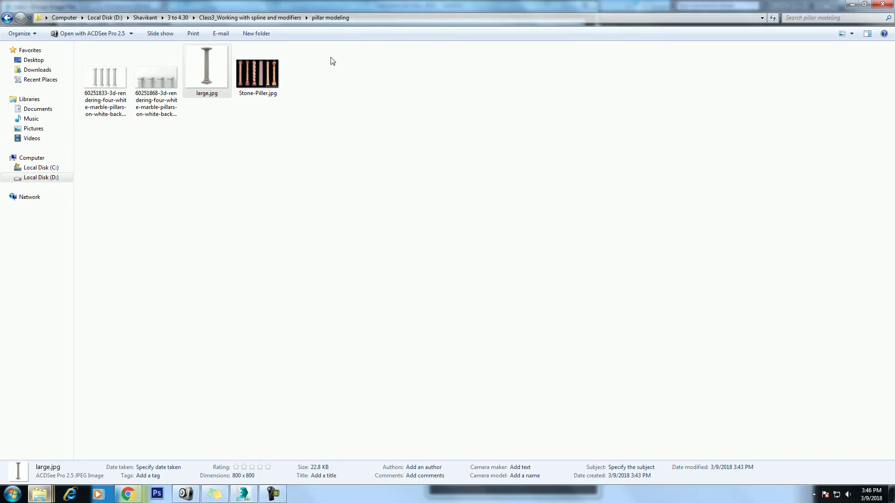
click(369, 18)
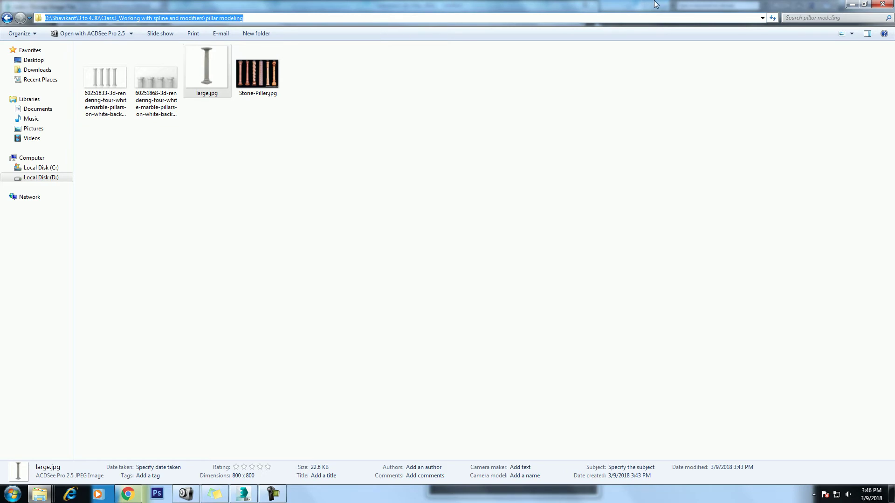
click(852, 4)
- Load large.jpg from the pillar modeling folder and assign the material to the plane
text(D:\Shavikant\3 to 4.30\Class3_Working with spline and modifiers\pillar modeling)
key(Return)
click(192, 77)
double_click(191, 76)
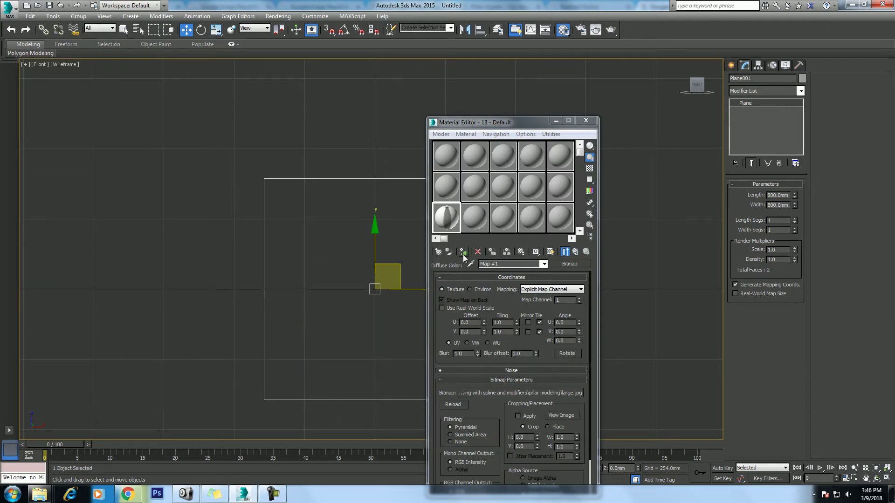
click(463, 255)
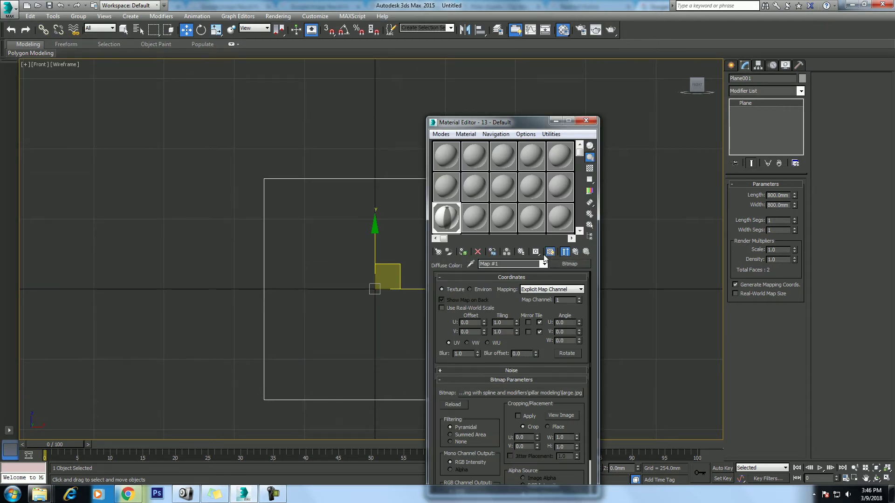
- Switch the Front viewport to Shaded display
middle_drag(176, 195, 160, 172)
click(67, 64)
click(79, 84)
middle_drag(290, 214, 254, 214)
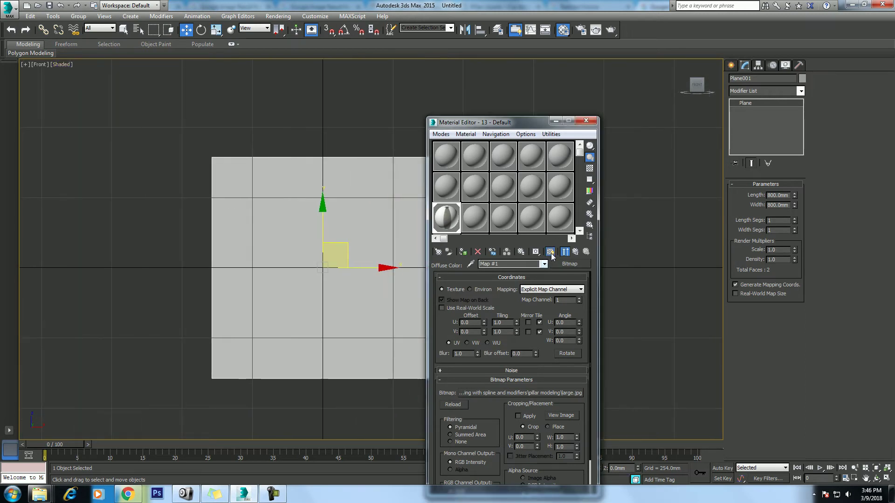
click(575, 251)
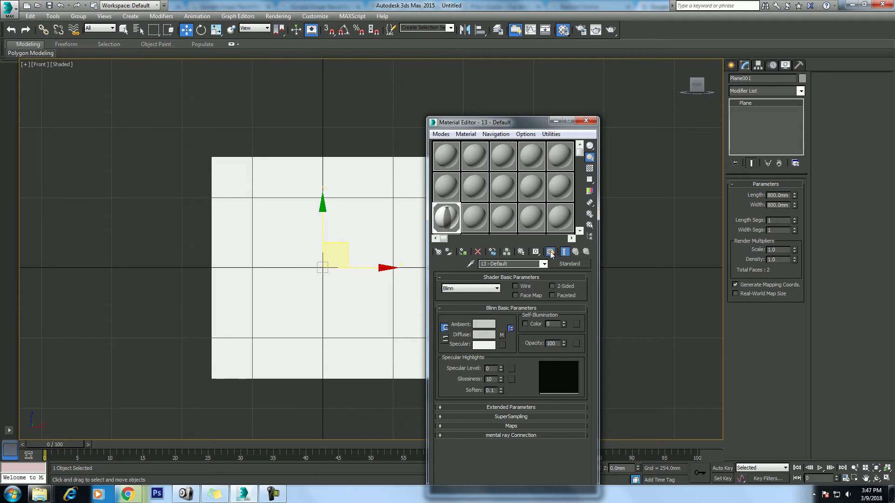
- Orbit to an angled view and show the material's texture in the viewport
middle_drag(306, 280, 265, 291)
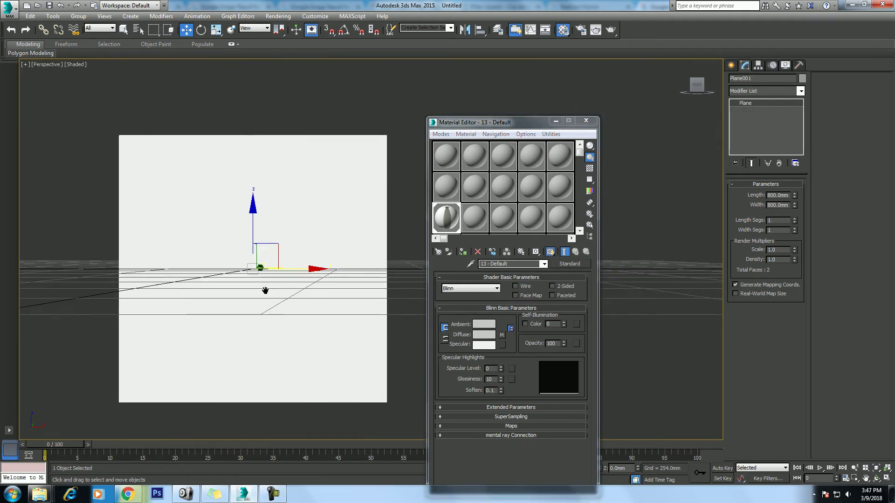
click(876, 479)
drag(418, 239, 455, 325)
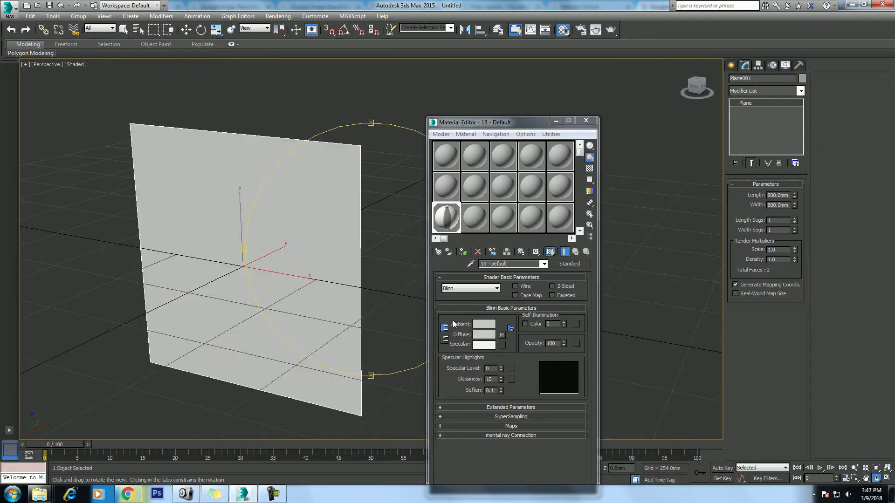
mouse_move(356, 240)
mouse_down()
mouse_move(324, 237)
mouse_move(331, 236)
mouse_up()
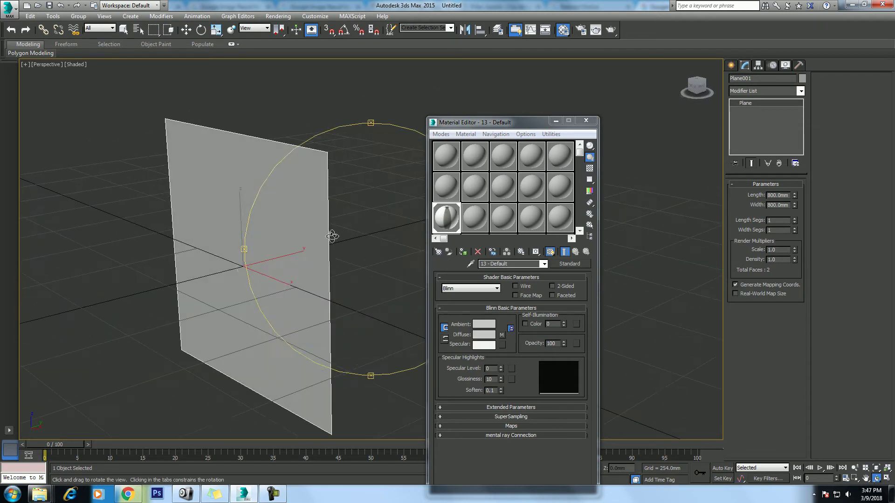
right_click(332, 237)
click(551, 253)
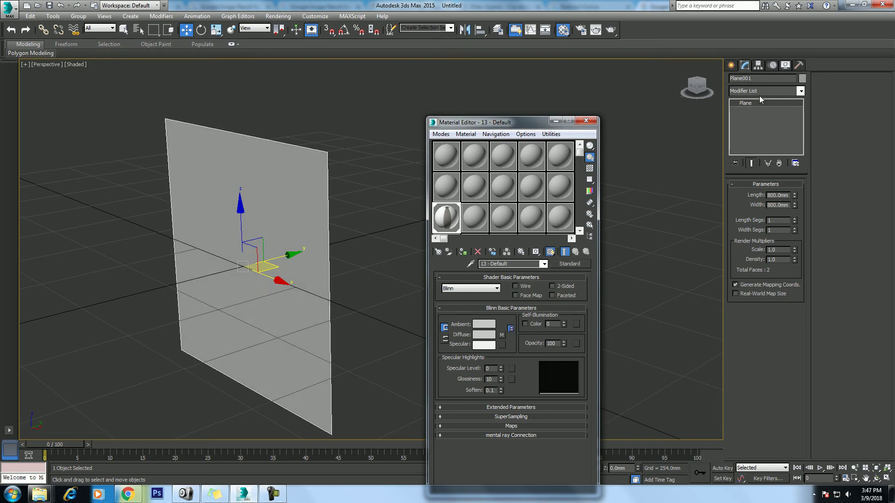
- Apply a UVW Map modifier to the plane and close the Material Editor
click(759, 92)
key(u)
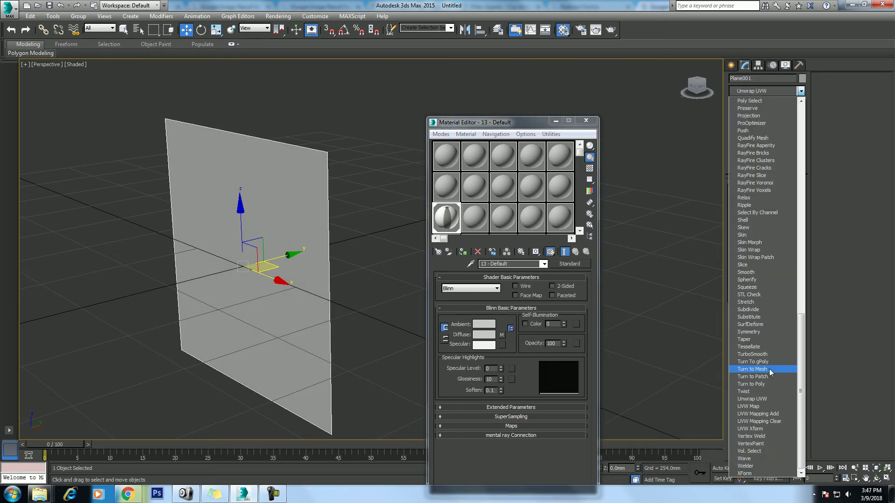
click(768, 407)
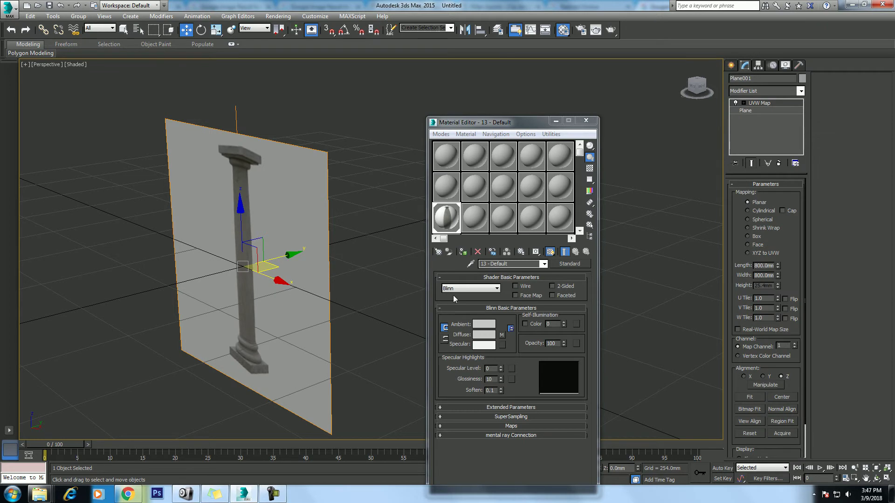
alt+middle_drag(343, 216, 314, 219)
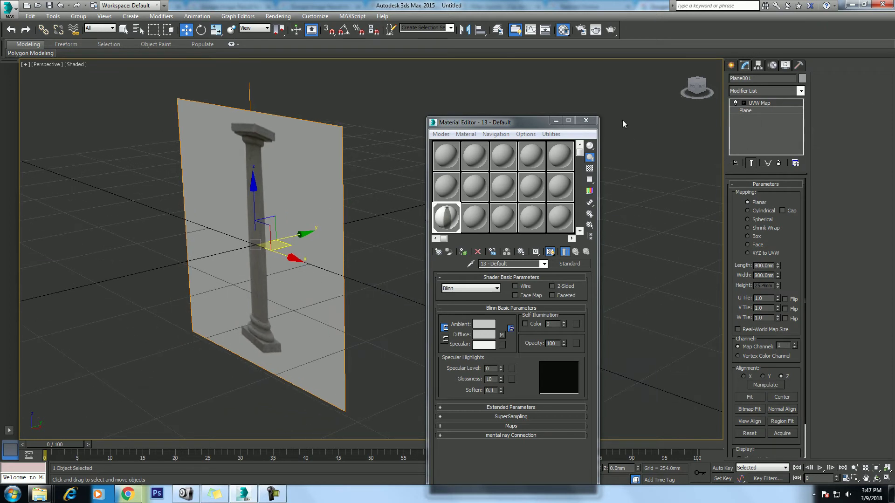
click(586, 121)
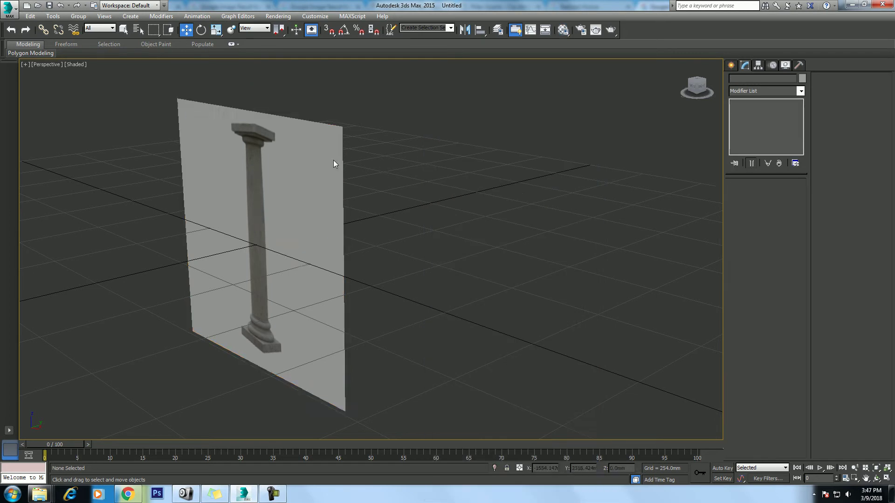
- Freeze the plane through its Object Properties
middle_drag(116, 332, 348, 253)
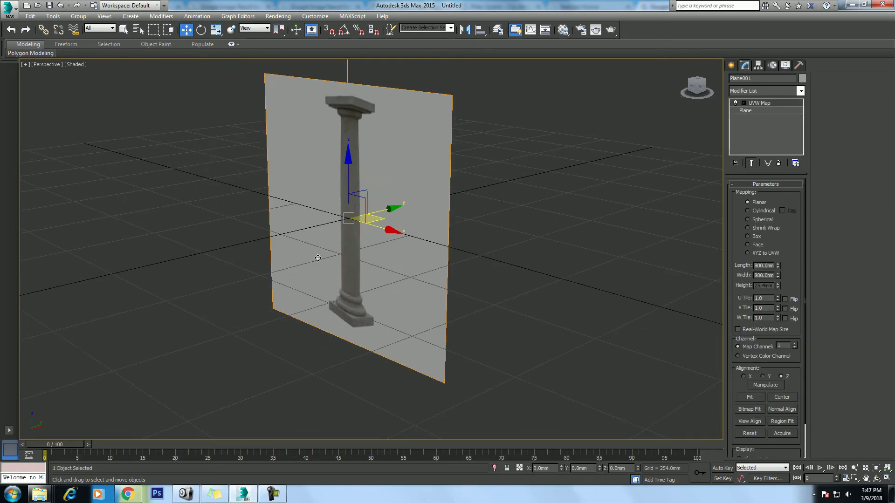
middle_drag(391, 219, 396, 233)
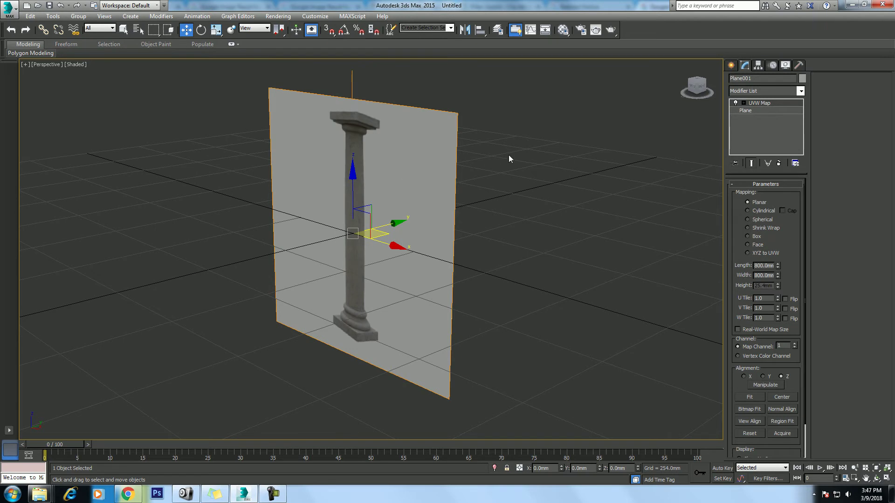
right_click(365, 143)
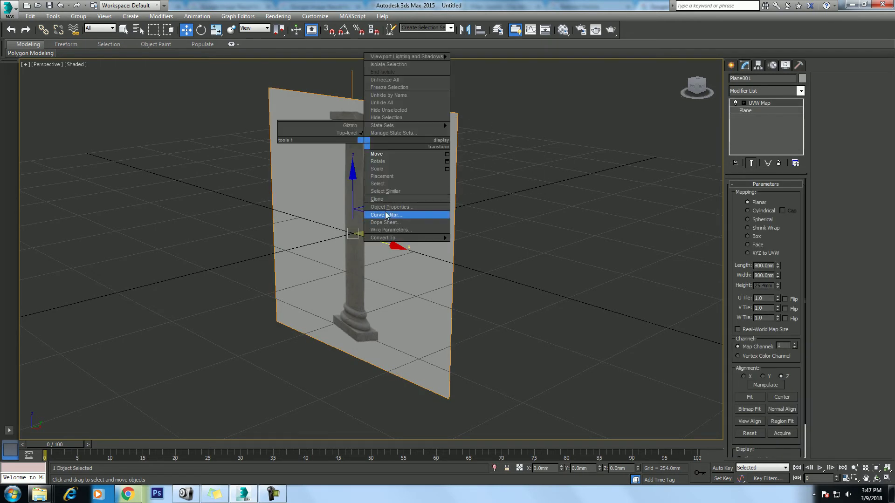
click(402, 207)
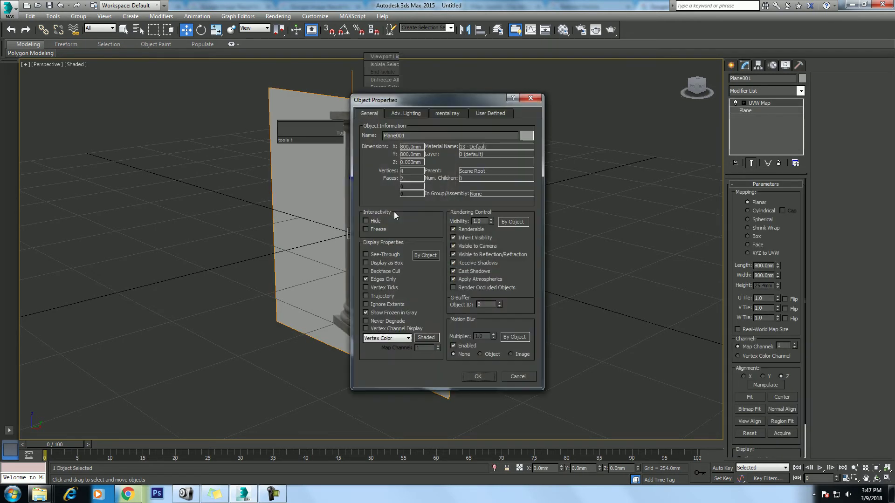
click(379, 231)
click(477, 375)
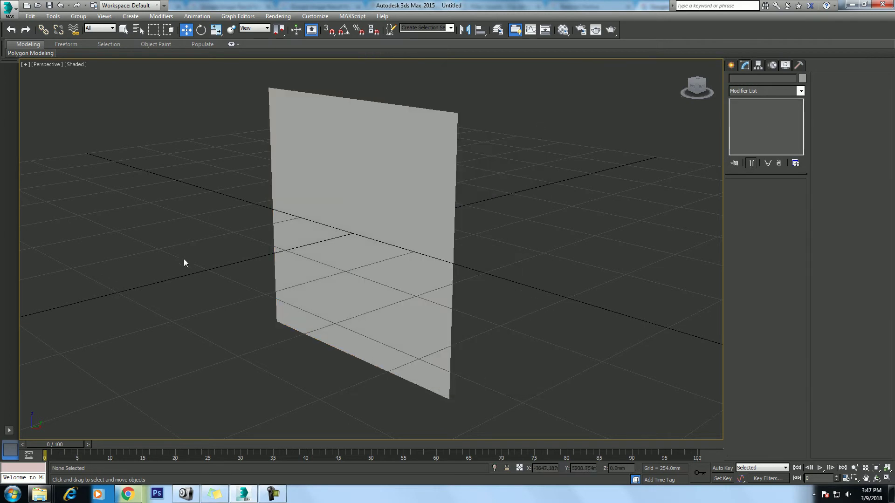
- Unfreeze, then refreeze the plane with Show Frozen in Gray off, and confirm it's unselectable
right_click(390, 190)
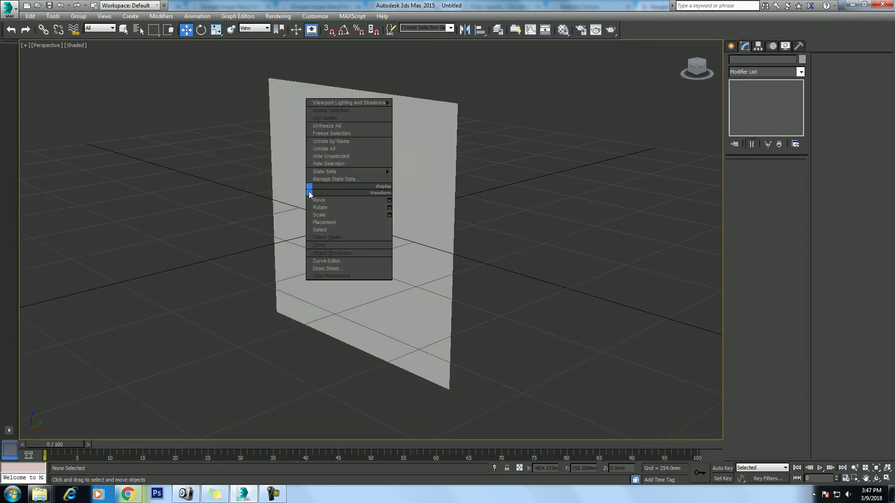
click(340, 127)
drag(474, 94, 383, 197)
right_click(381, 160)
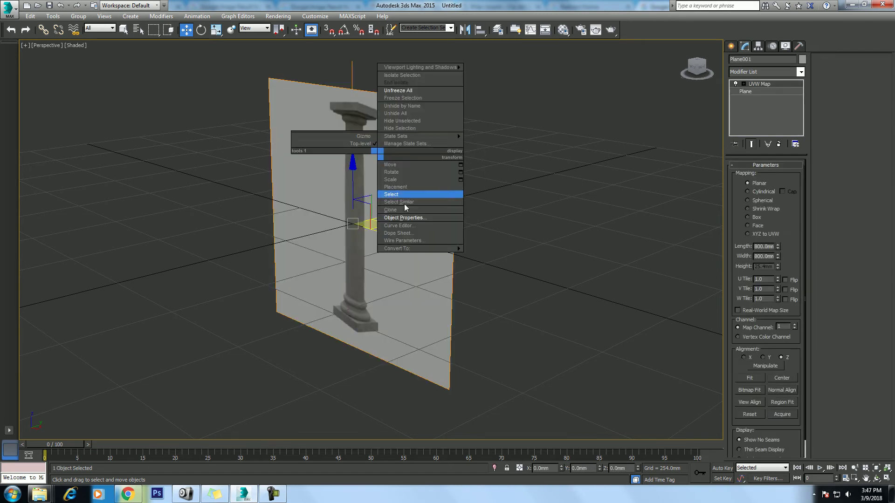
click(416, 220)
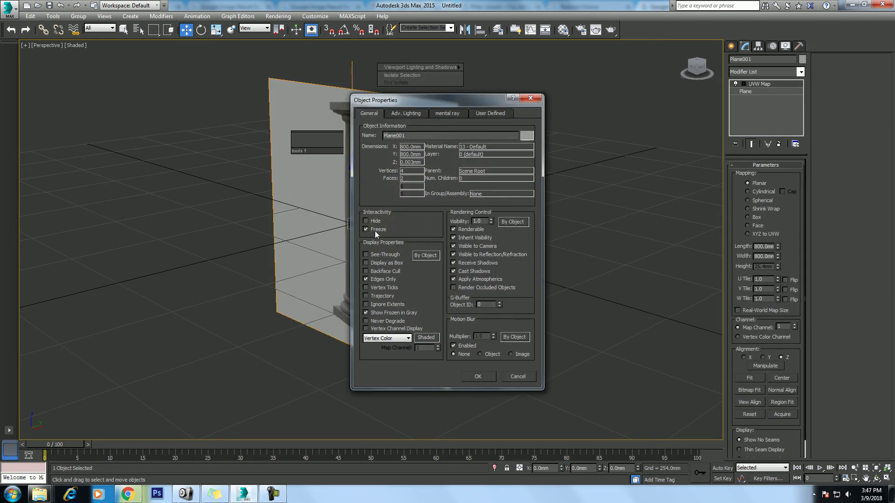
click(387, 313)
click(482, 377)
drag(536, 379, 76, 116)
drag(442, 155, 521, 234)
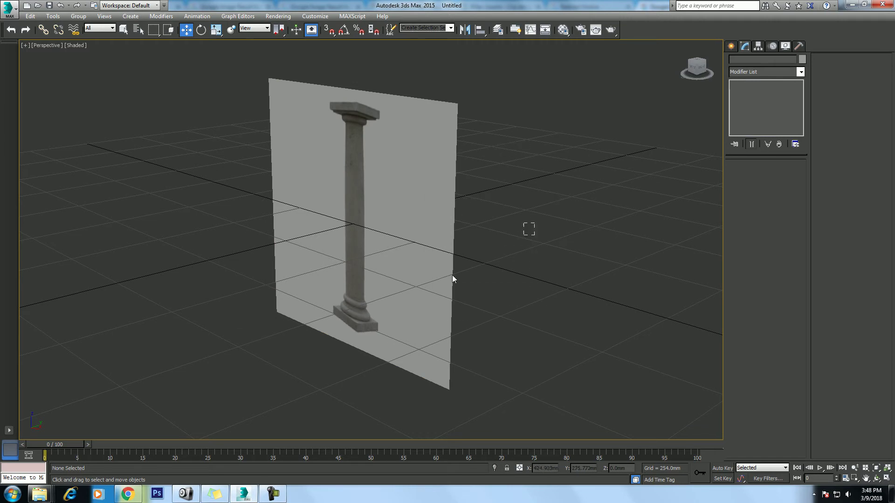
- Show the textured plane in a maximized Front view, panned and zoomed onto the column
key(alt+w)
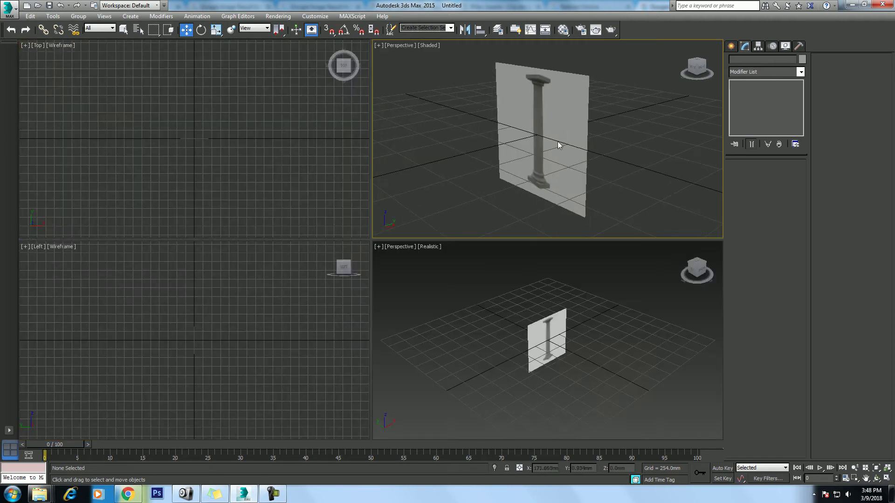
key(f)
scroll(544, 148, up, 3)
key(alt+w)
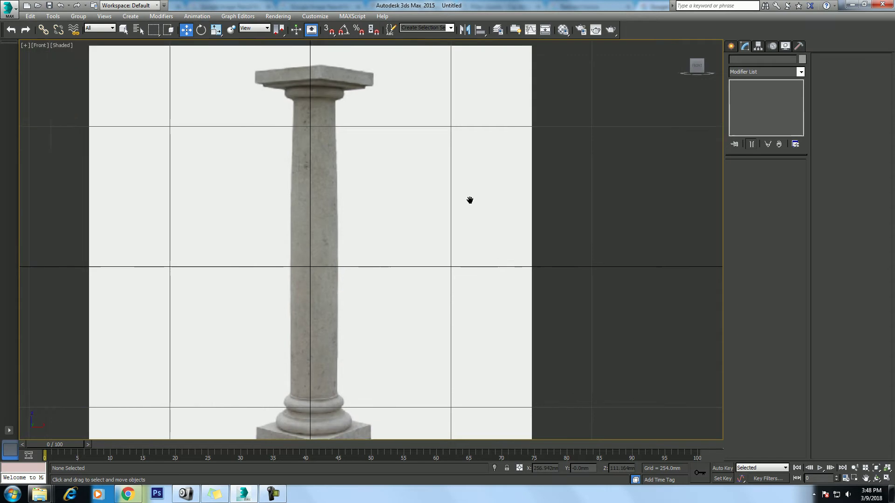
middle_drag(415, 216, 395, 180)
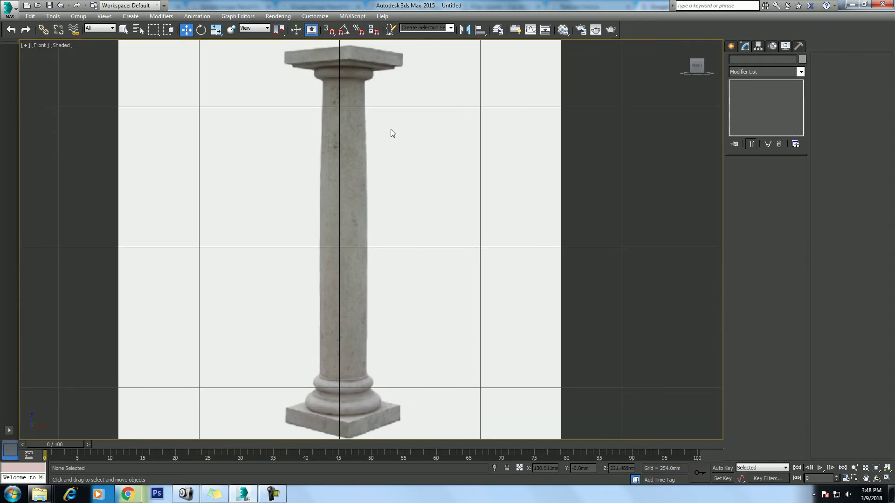
scroll(384, 169, down, 2)
scroll(392, 177, down, 1)
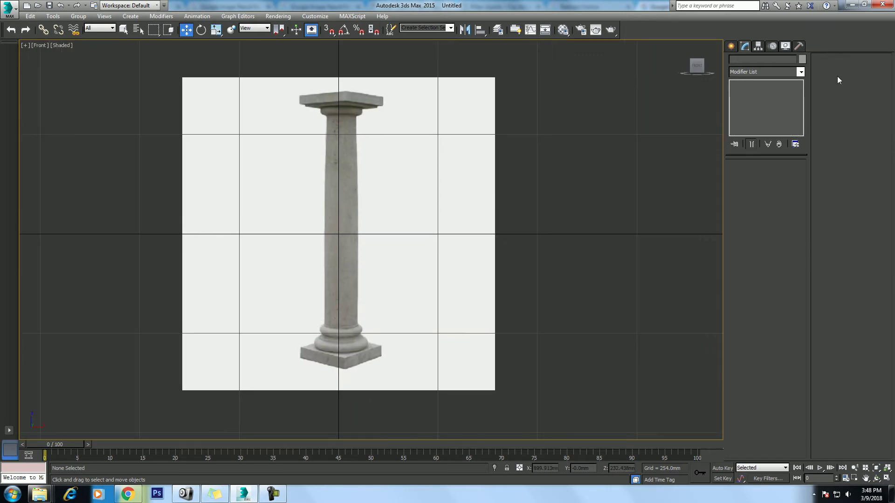
- Start a Line from Create > Shapes > Splines and place its first point
click(731, 46)
middle_drag(656, 127, 614, 136)
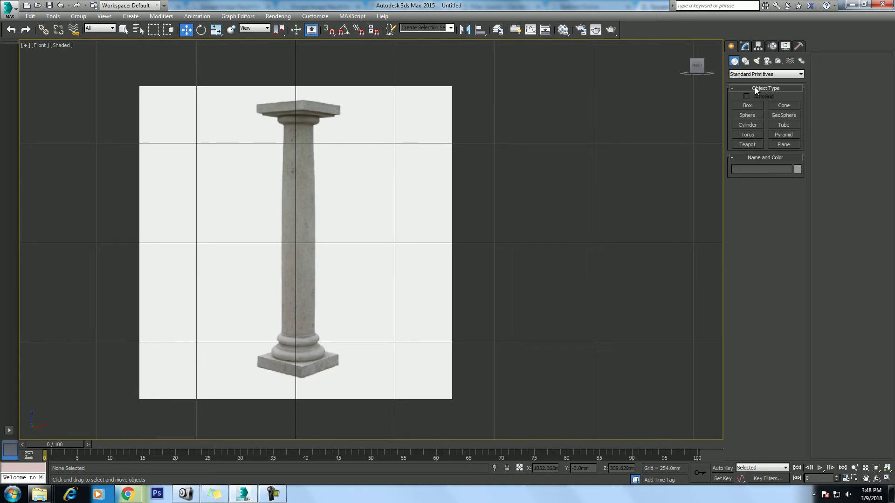
click(746, 61)
click(748, 112)
mouse_move(583, 198)
middle_down()
mouse_move(545, 199)
mouse_move(429, 236)
middle_up()
click(420, 231)
click(458, 162)
click(530, 143)
click(641, 149)
click(651, 212)
click(610, 266)
click(577, 270)
right_click(557, 238)
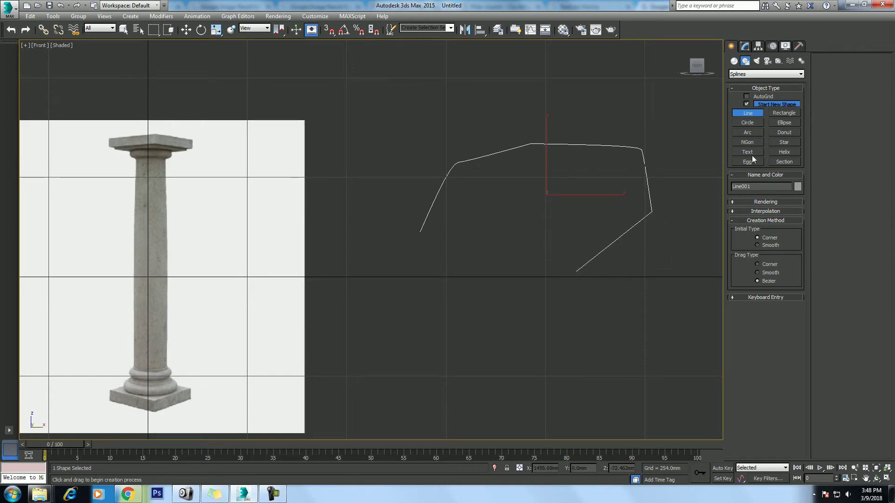
click(772, 247)
click(443, 368)
click(499, 312)
click(633, 331)
click(624, 413)
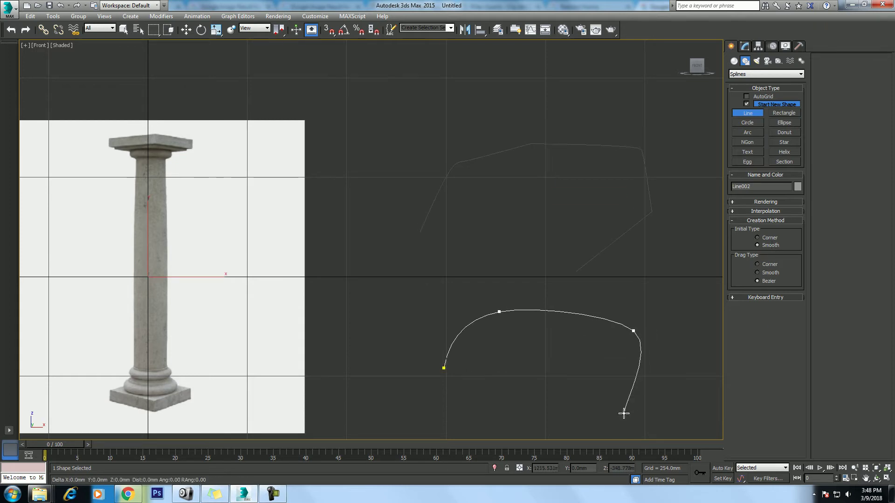
click(516, 421)
right_click(515, 421)
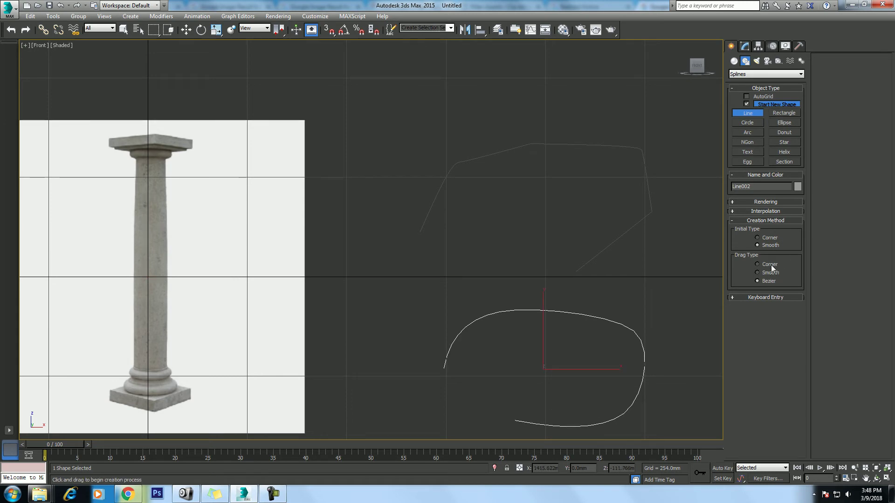
click(757, 272)
middle_drag(520, 156, 516, 201)
click(396, 163)
click(476, 112)
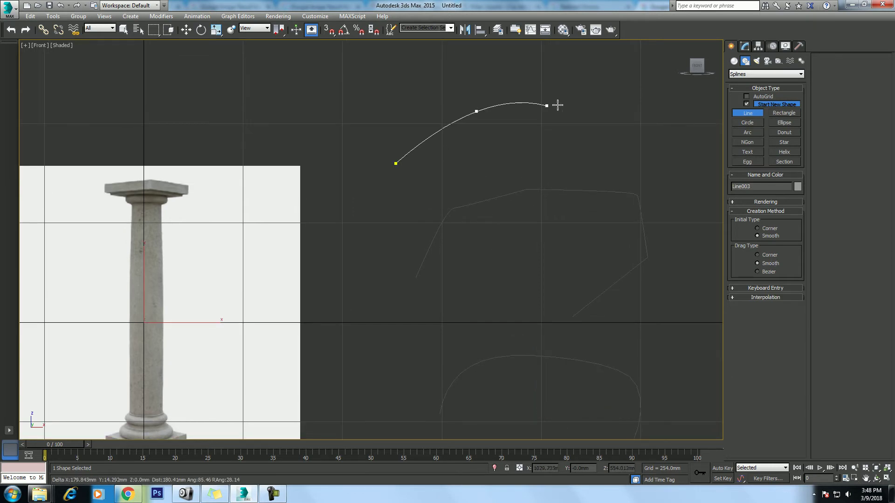
click(573, 103)
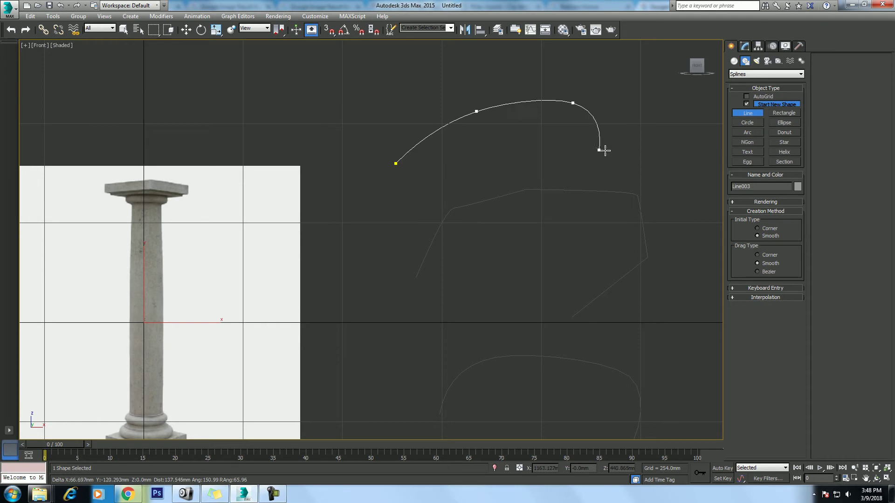
click(633, 153)
right_click(632, 152)
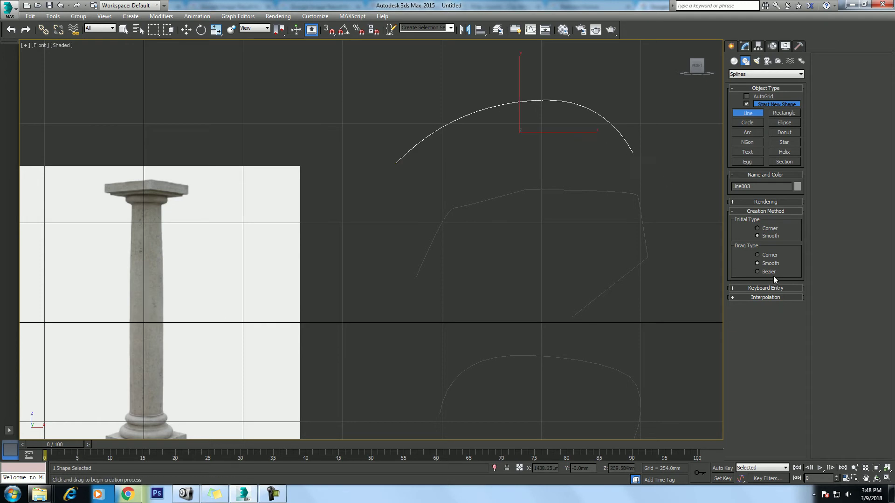
click(770, 228)
middle_drag(560, 201, 561, 313)
click(347, 194)
click(413, 155)
drag(514, 135, 553, 148)
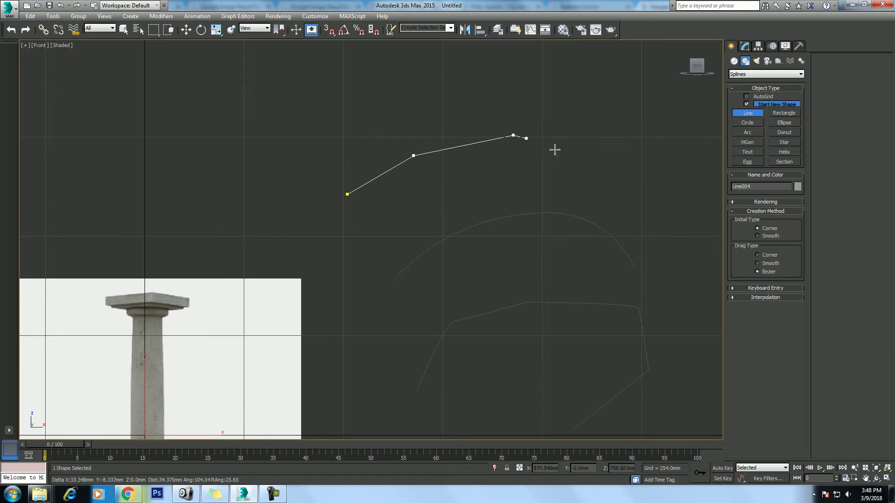
mouse_move(625, 149)
mouse_down()
mouse_move(626, 164)
mouse_move(658, 171)
mouse_move(631, 224)
mouse_up()
right_click(631, 224)
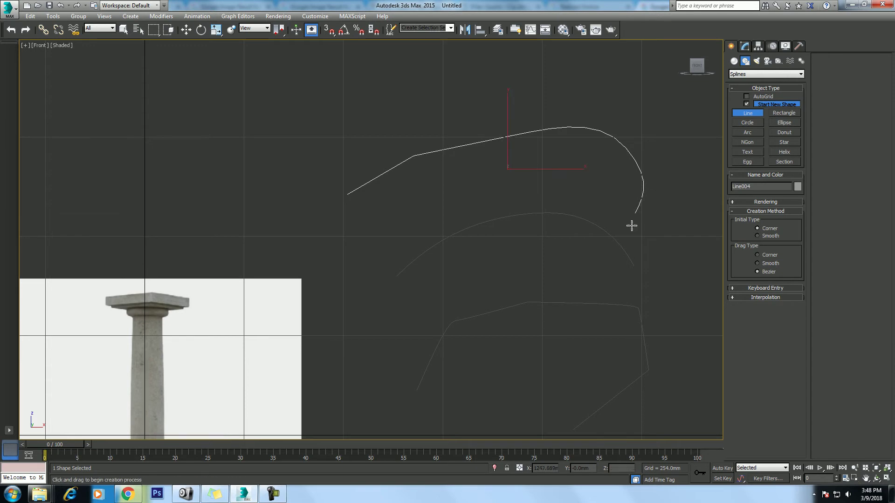
middle_drag(505, 254, 505, 210)
scroll(517, 243, down, 3)
key(w)
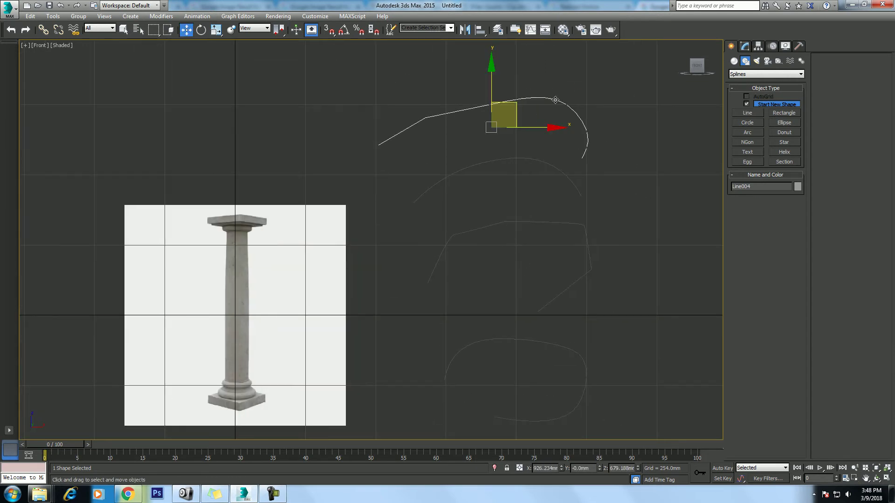
drag(583, 73, 537, 388)
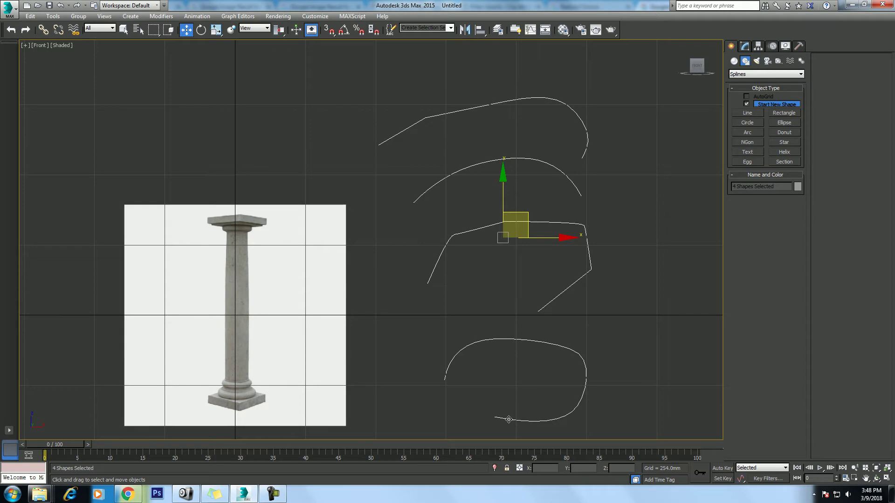
middle_drag(425, 338, 466, 295)
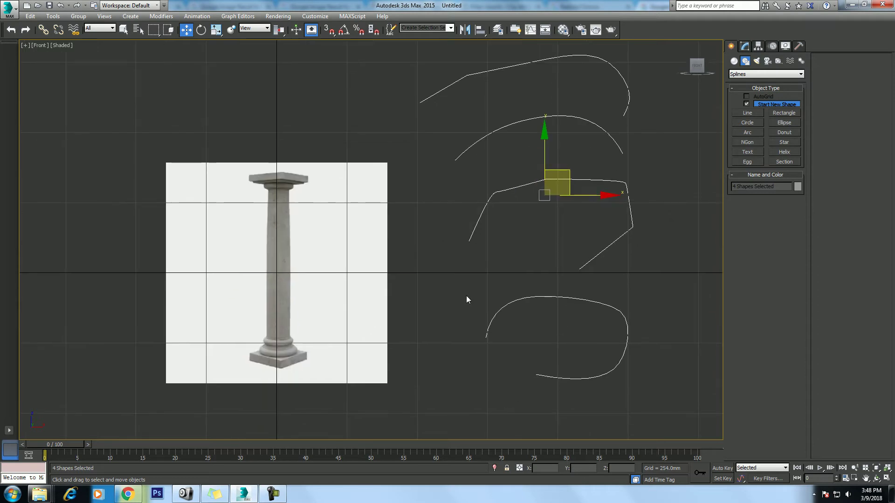
- Delete the four practice lines, start a new Line, and zoom into the capital
key(Delete)
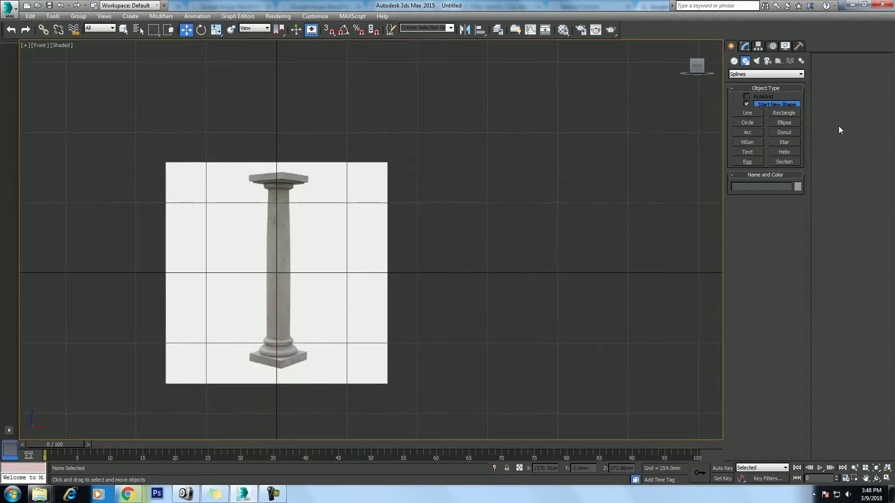
click(747, 113)
middle_drag(257, 232, 281, 219)
scroll(367, 183, up, 1)
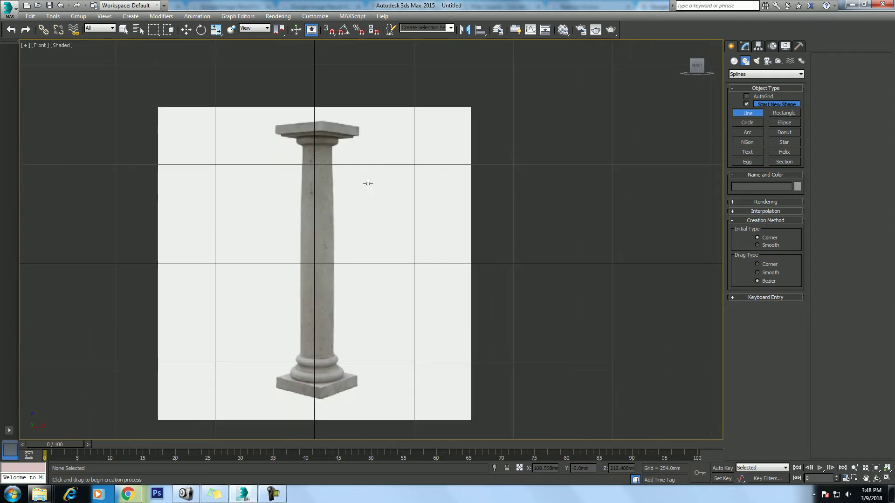
scroll(368, 172, up, 3)
scroll(380, 137, up, 2)
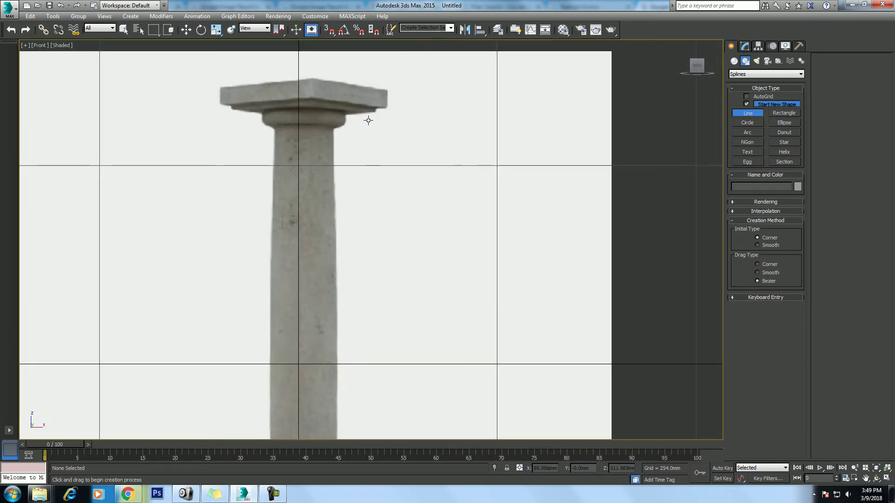
- Trace the capital's outline from its top centre down to the shaft
click(299, 110)
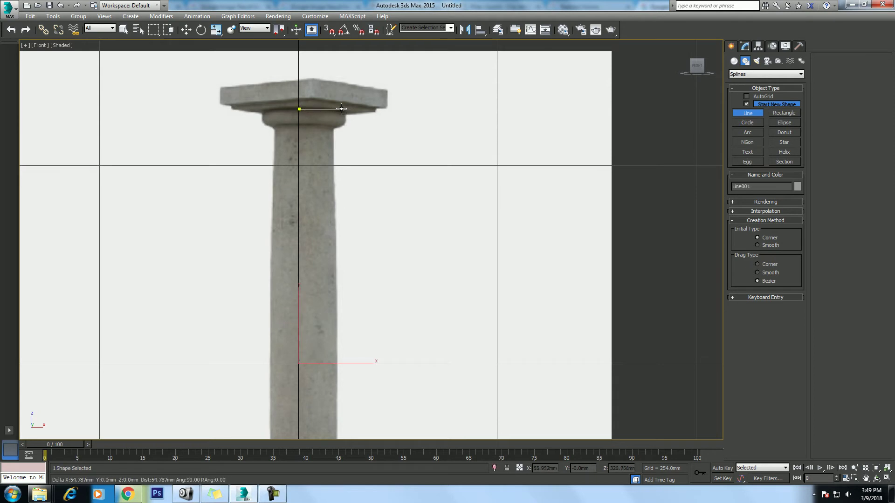
click(343, 111)
scroll(356, 145, up, 2)
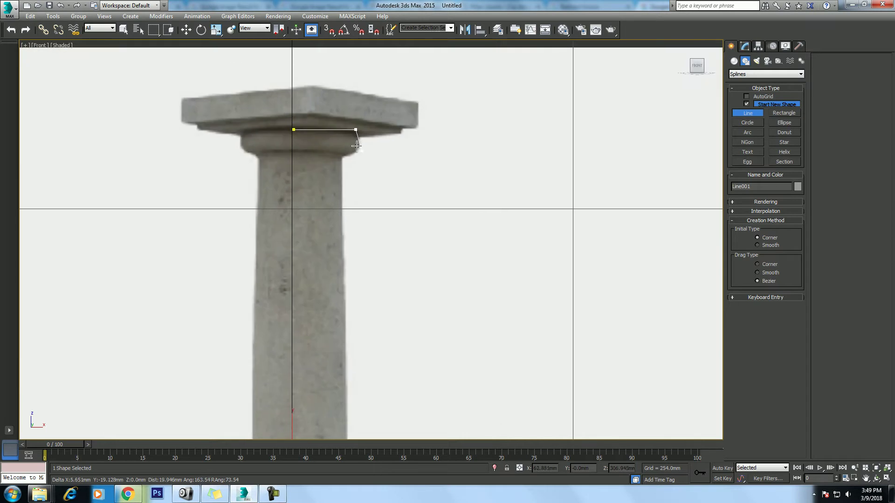
click(360, 147)
click(350, 155)
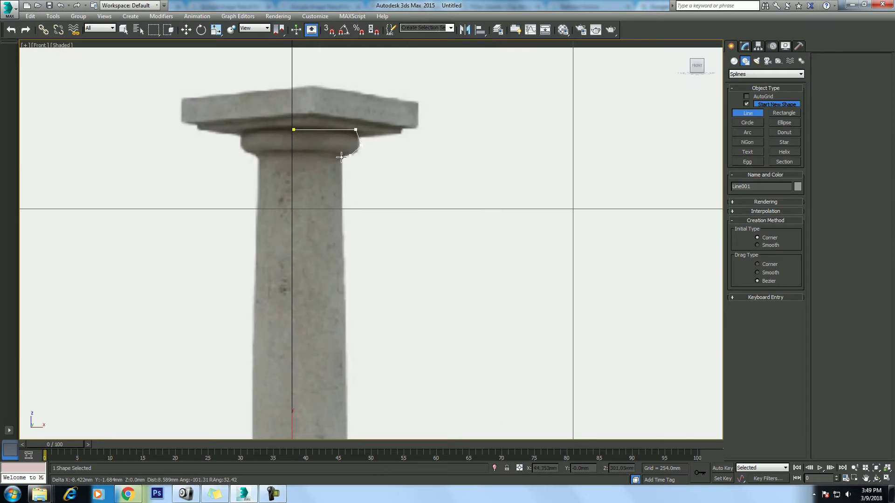
middle_drag(346, 356, 305, 279)
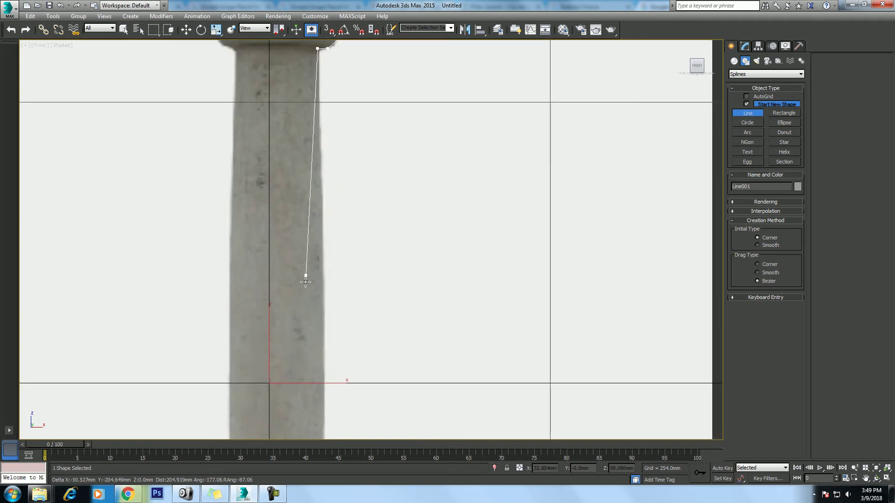
scroll(337, 108, down, 2)
scroll(336, 246, up, 2)
key(i)
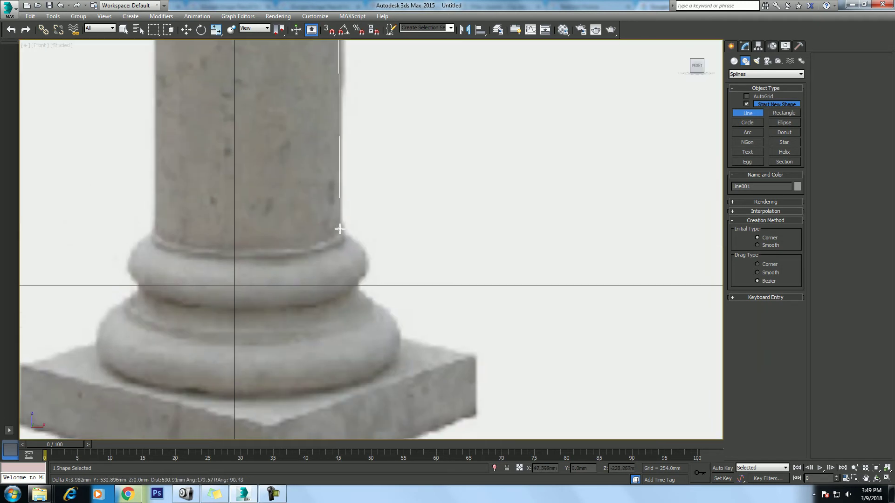
- Trace the shaft bottom and base rings, ending on the column's centre line
click(345, 243)
click(365, 251)
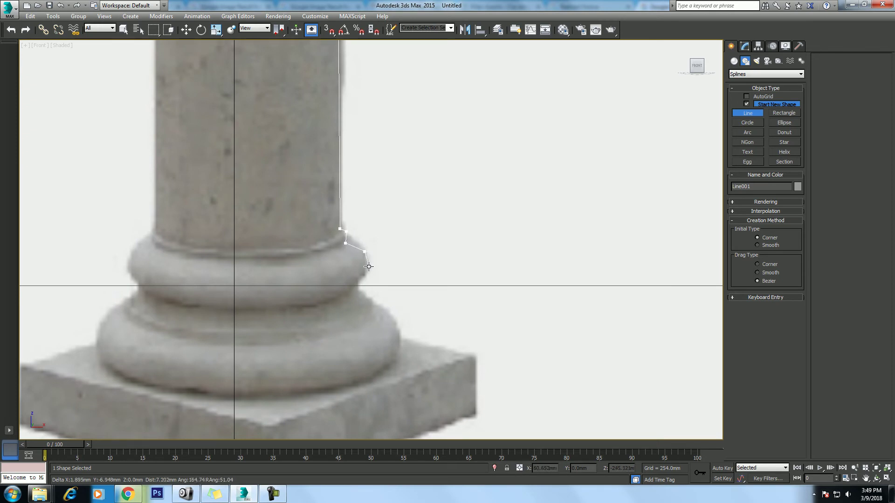
click(368, 268)
click(358, 282)
click(354, 287)
click(382, 308)
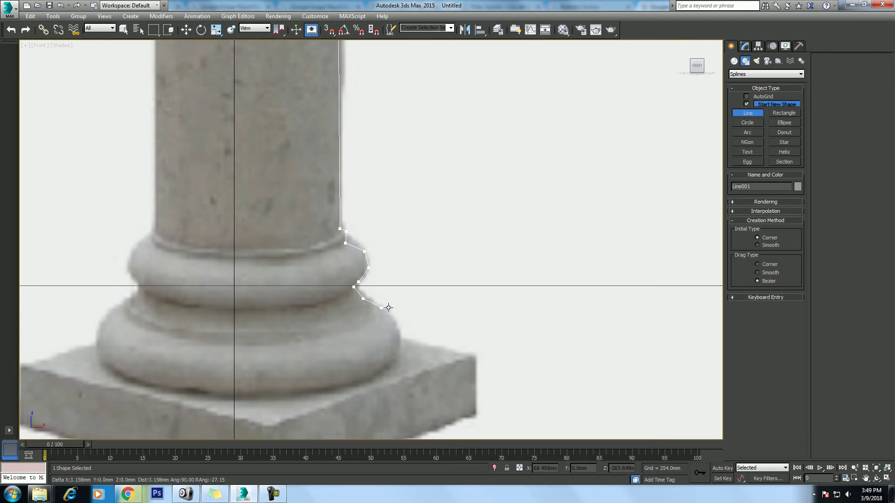
click(393, 313)
click(402, 331)
click(401, 353)
click(392, 366)
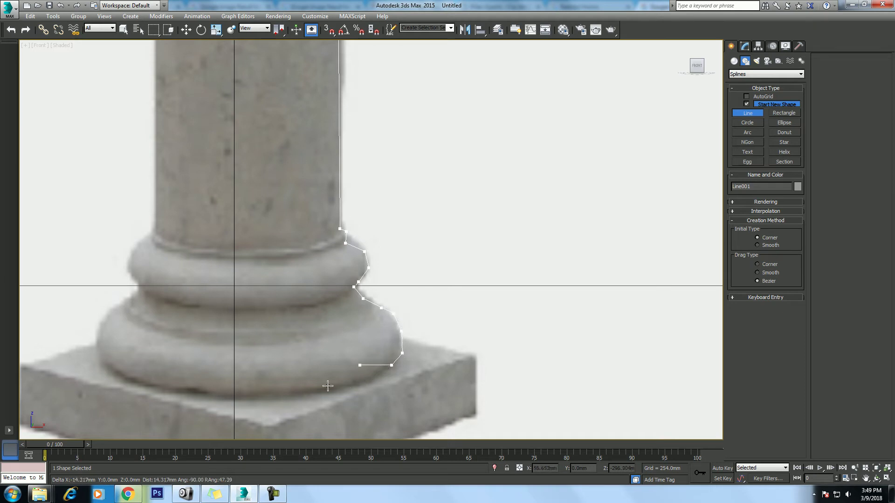
click(234, 366)
- Finish the profile line and enter its Vertex sub-object level in Modify
right_click(235, 256)
scroll(288, 265, down, 4)
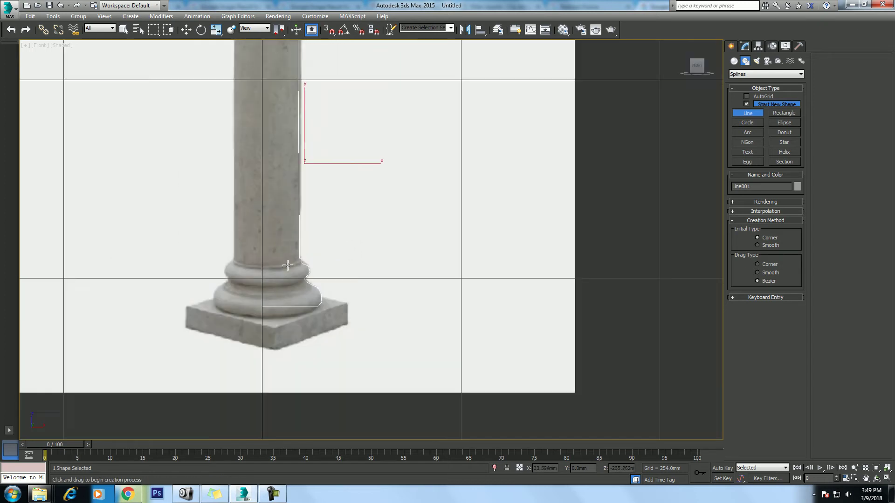
middle_drag(288, 266, 299, 302)
scroll(299, 234, down, 3)
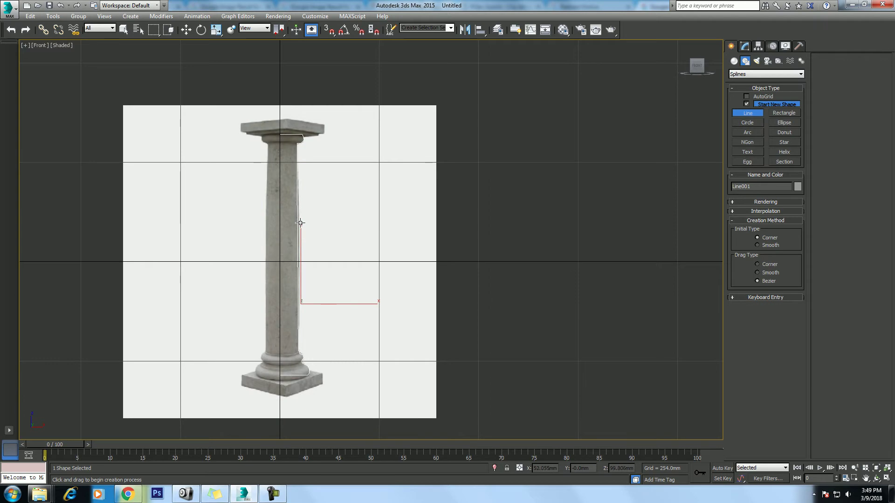
middle_drag(307, 245, 312, 255)
key(w)
scroll(303, 198, up, 3)
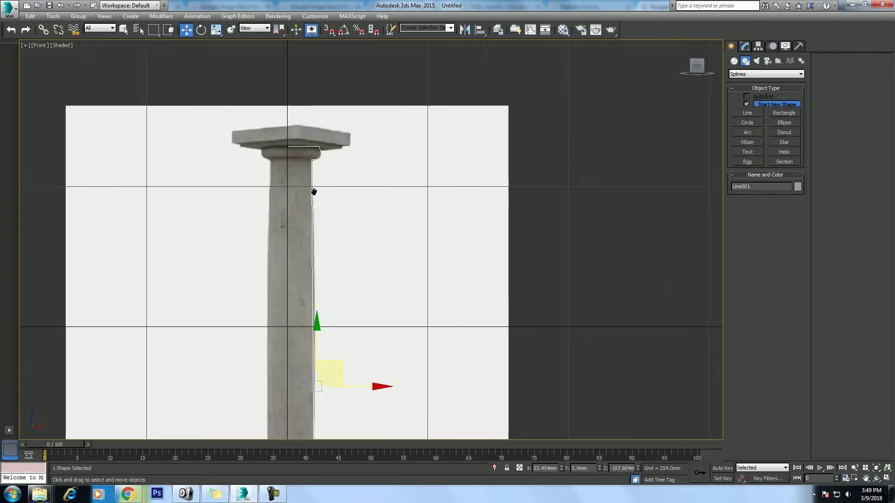
scroll(312, 195, up, 4)
scroll(379, 219, up, 1)
click(745, 47)
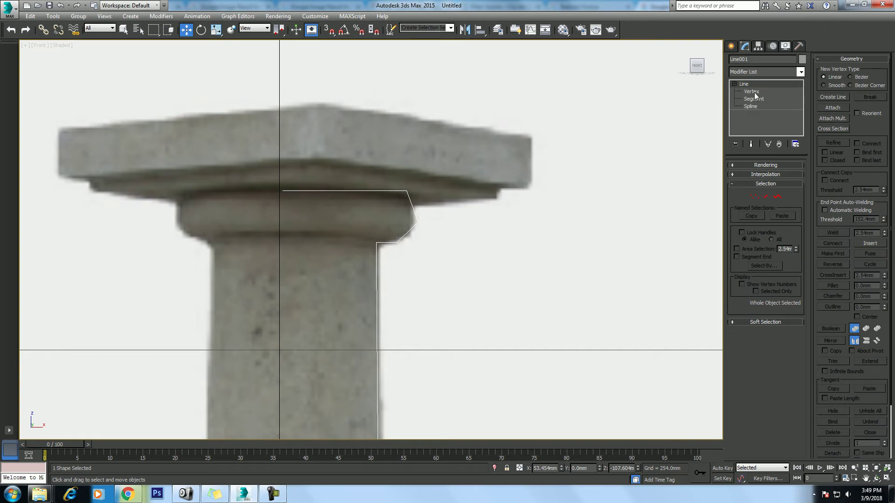
key(1)
- Make the capital-rim corner vertex and three upper base-ring vertices Smooth
click(419, 225)
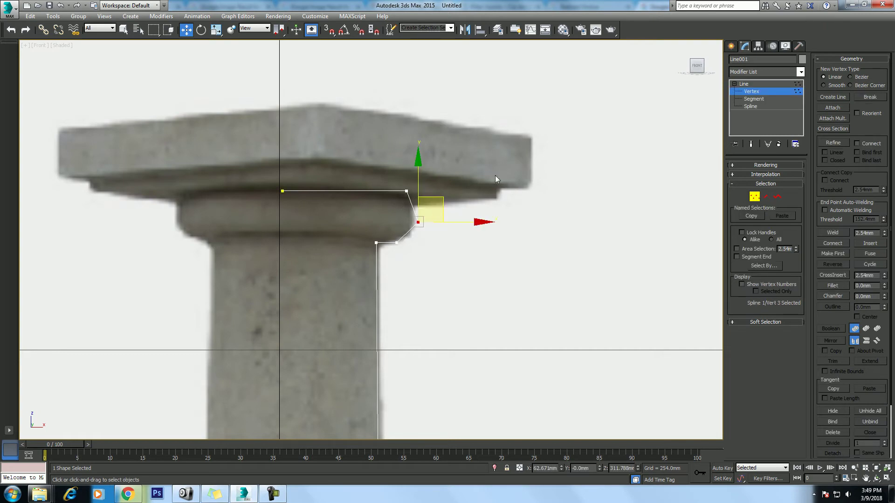
right_click(418, 219)
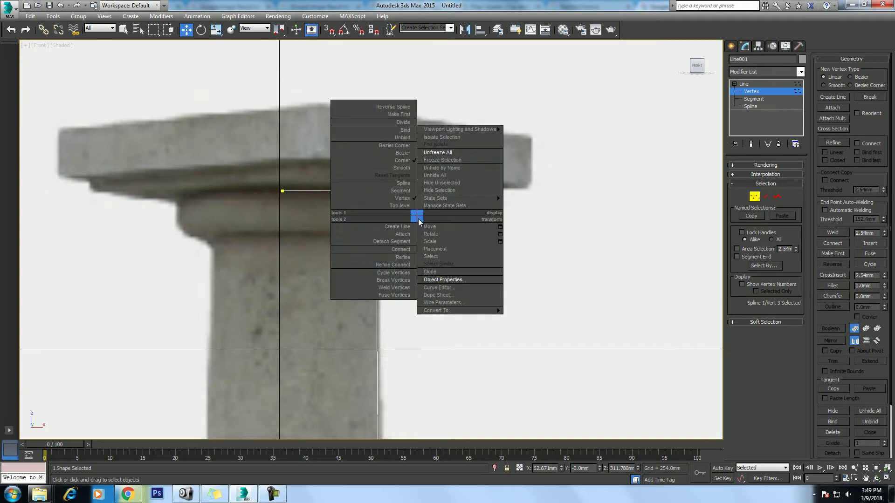
click(401, 168)
mouse_move(426, 289)
middle_down()
mouse_move(407, 293)
mouse_move(405, 162)
mouse_move(410, 309)
middle_up()
scroll(405, 308, down, 2)
middle_drag(422, 242, 449, 179)
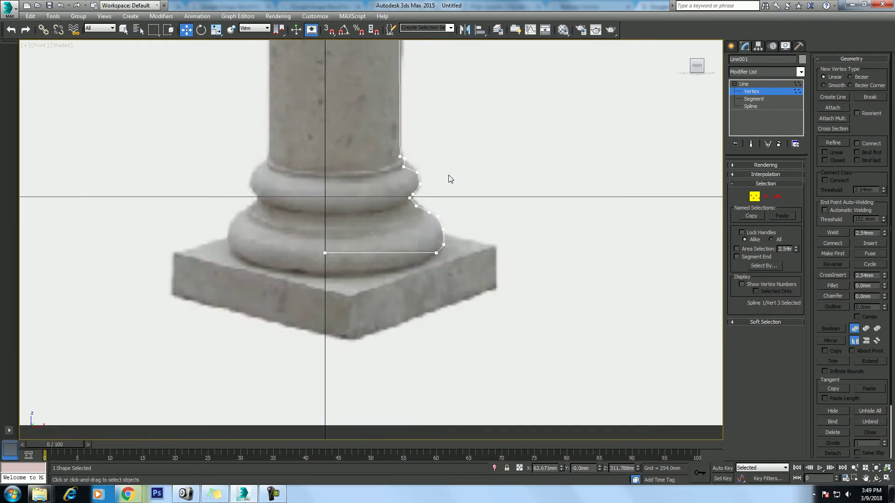
scroll(430, 174, up, 1)
scroll(430, 174, up, 1)
drag(414, 157, 393, 219)
right_click(404, 182)
click(387, 128)
- Reset tangents on the five lower base-ring vertices
middle_drag(434, 238, 391, 188)
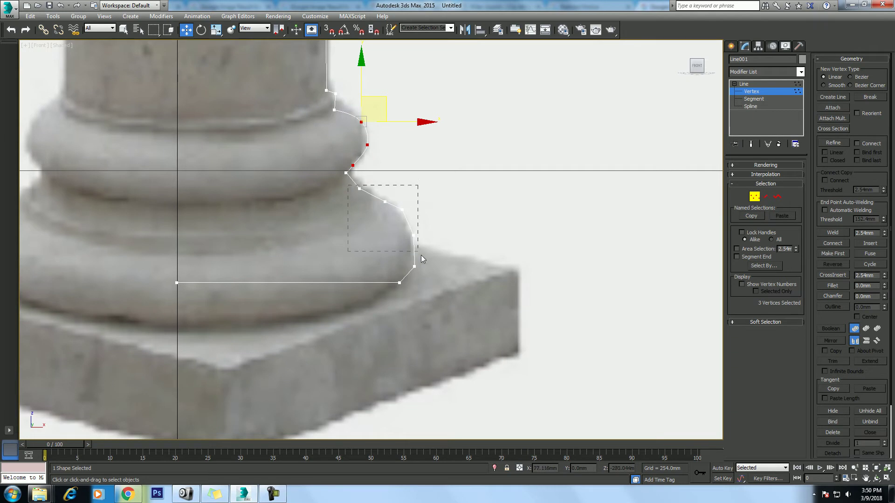
drag(421, 255, 431, 272)
right_click(406, 234)
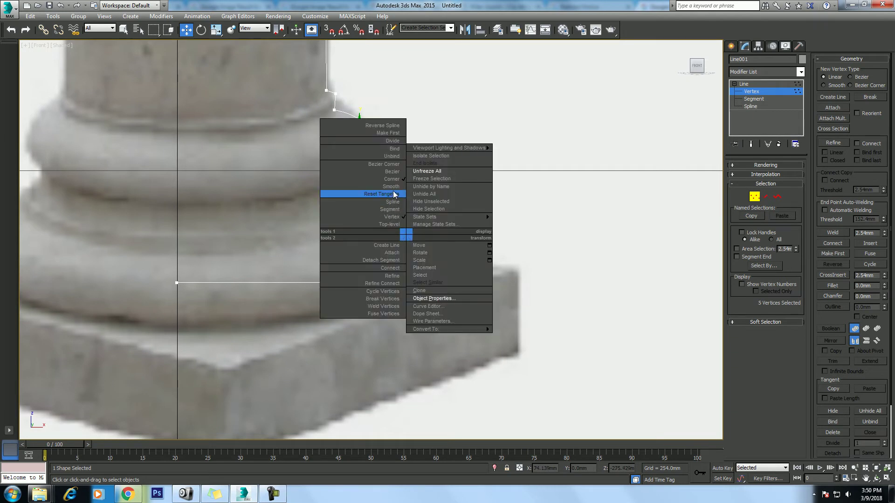
click(394, 195)
click(507, 212)
- Nudge the lower ring's vertices so the line follows the base moulding curve
scroll(508, 212, up, 2)
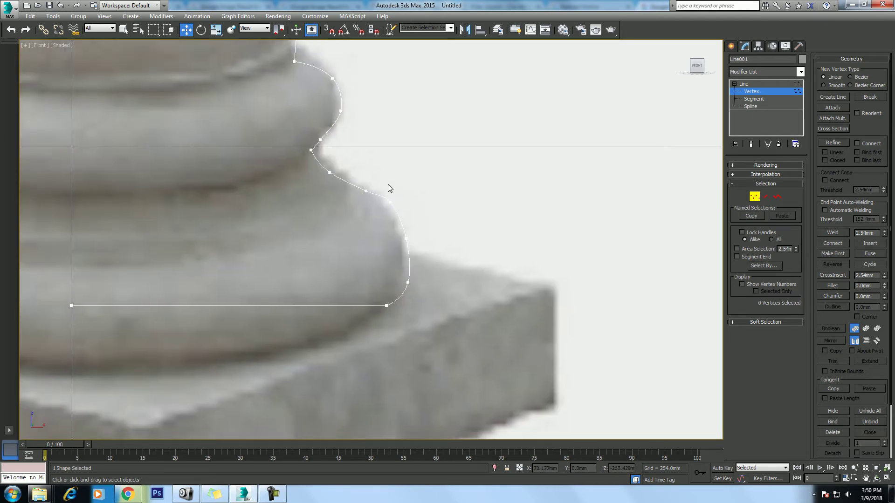
click(366, 190)
drag(382, 168, 406, 192)
click(391, 200)
click(406, 238)
drag(424, 225, 424, 244)
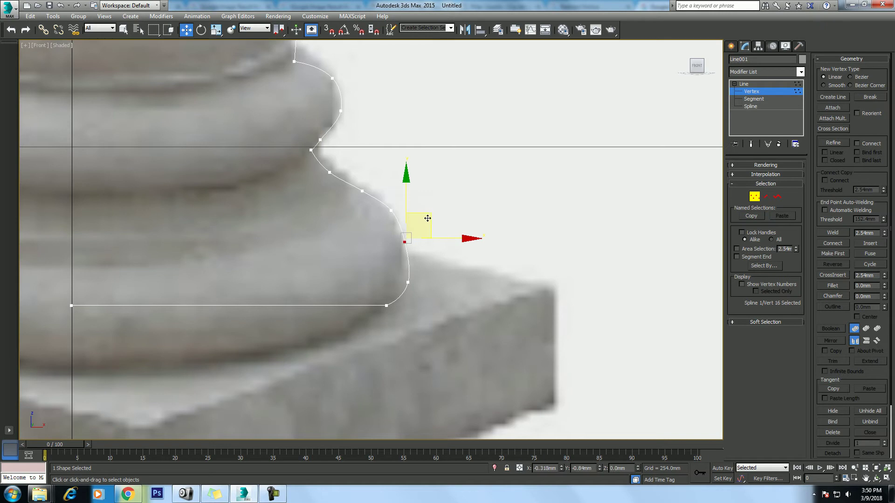
click(408, 283)
drag(426, 283, 433, 307)
click(386, 306)
scroll(434, 307, down, 3)
scroll(410, 266, up, 3)
middle_drag(410, 266, 408, 278)
- Change the shaft-to-base vertex type, nudge it into place, and reframe the column
click(334, 187)
right_click(333, 186)
click(289, 135)
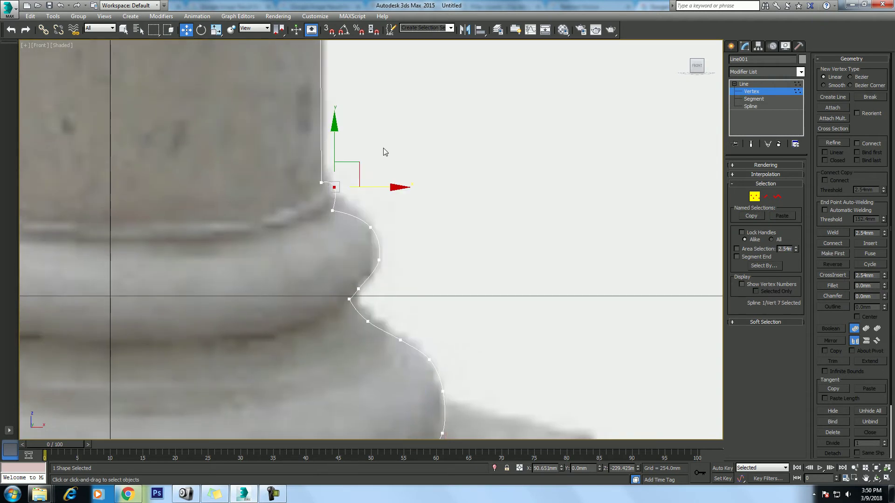
drag(356, 160, 358, 167)
scroll(358, 167, down, 4)
middle_drag(368, 144, 408, 273)
scroll(410, 116, down, 2)
middle_drag(409, 116, 394, 236)
middle_drag(388, 140, 402, 176)
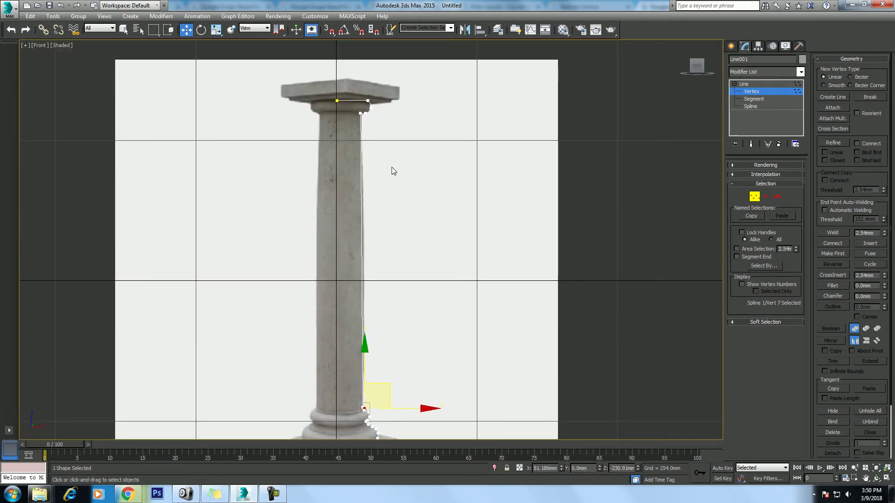
click(759, 83)
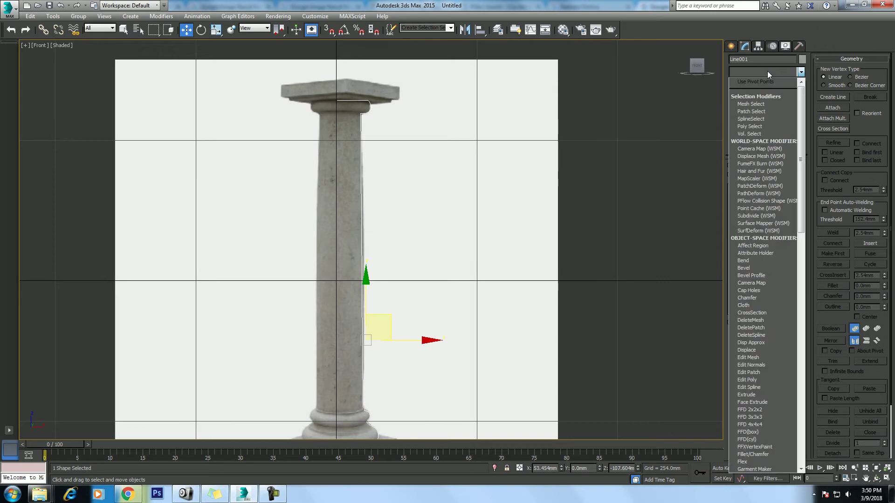
- Apply a Lathe modifier with Align Min to revolve the profile into a column
key(l)
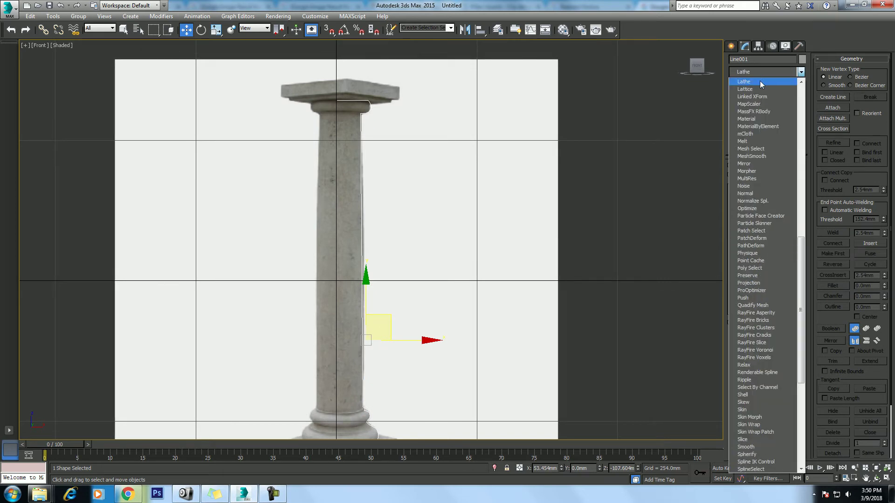
click(759, 81)
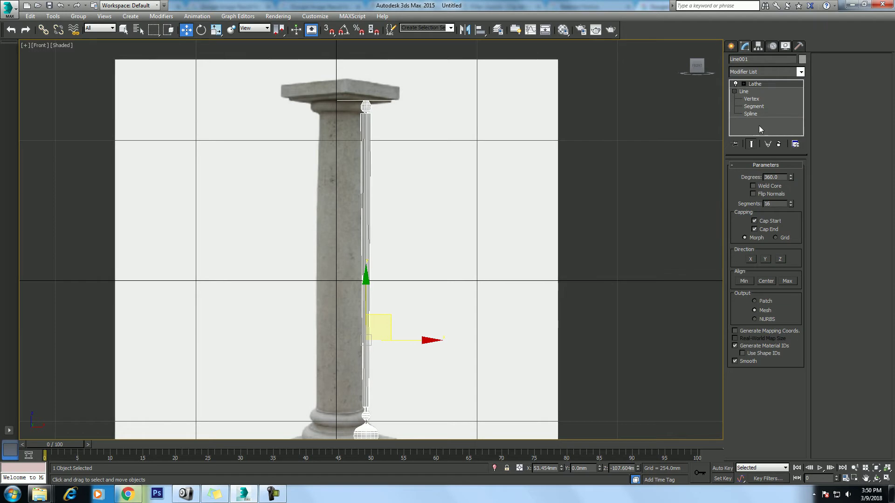
click(744, 281)
middle_drag(419, 245, 432, 204)
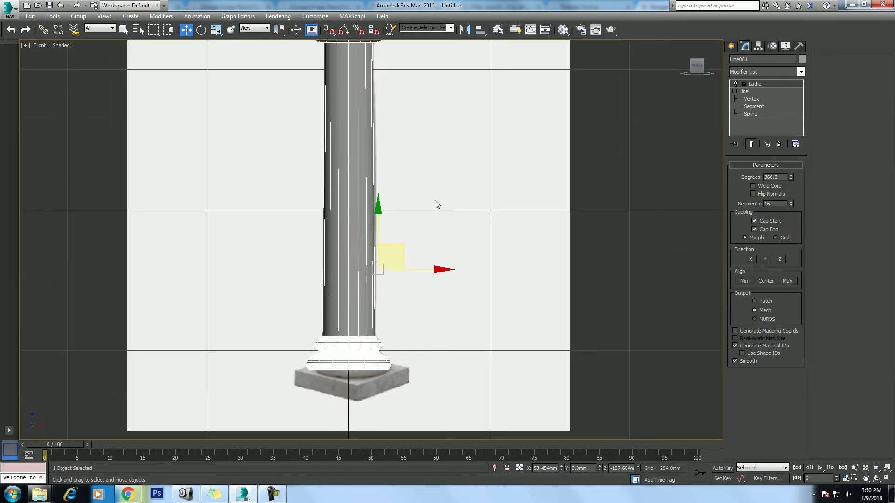
- Show the column isolated in a maximized Perspective view
key(alt+w)
click(535, 315)
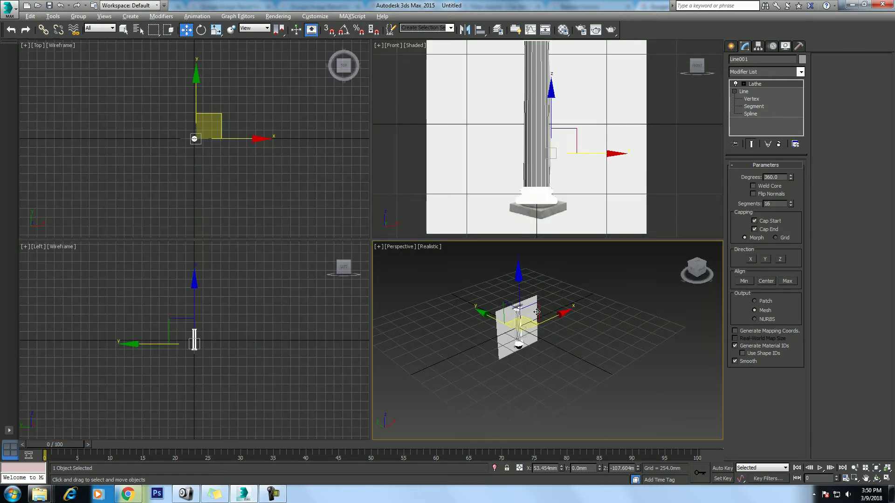
scroll(535, 315, up, 2)
scroll(535, 317, up, 1)
scroll(533, 320, up, 2)
scroll(569, 324, up, 2)
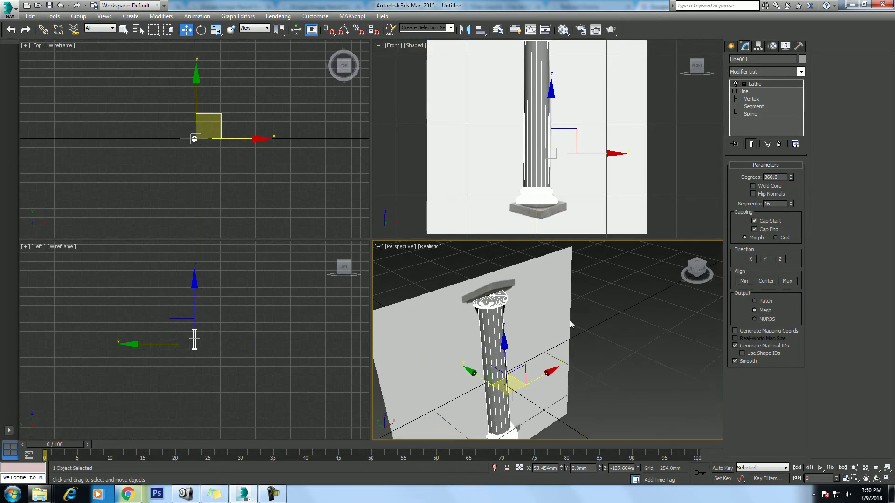
key(alt+q)
key(alt+w)
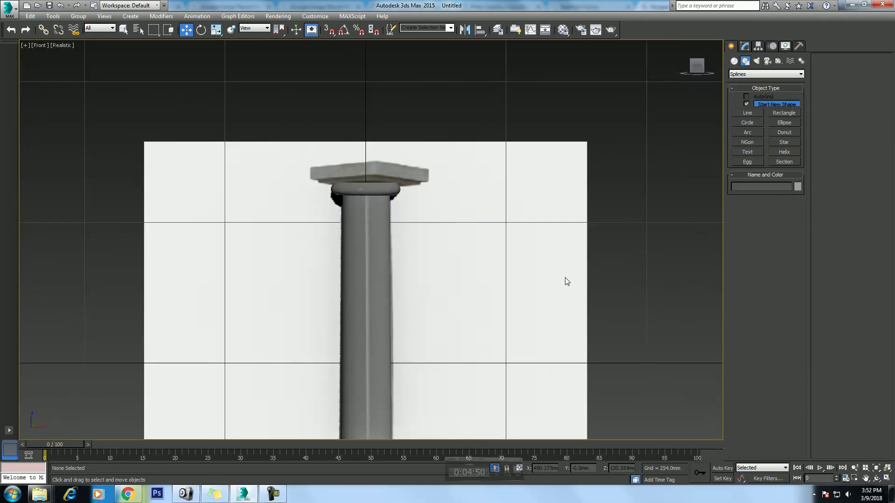
scroll(567, 281, up, 2)
- Trace a four-corner line around the capital slab's half-profile and isolate it
click(759, 114)
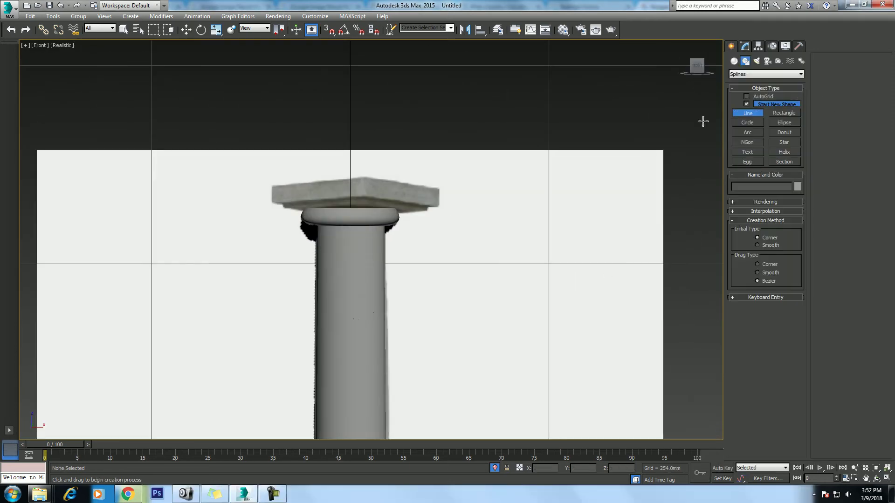
click(351, 178)
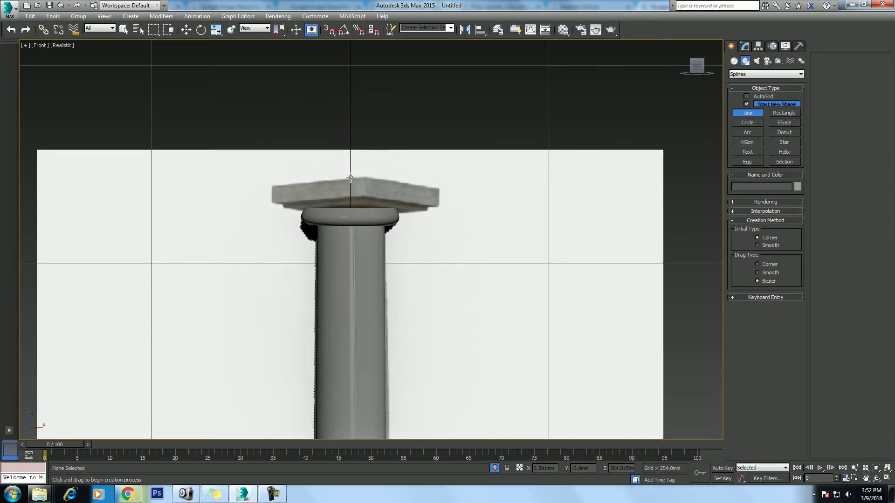
shift+click(413, 186)
shift+click(411, 204)
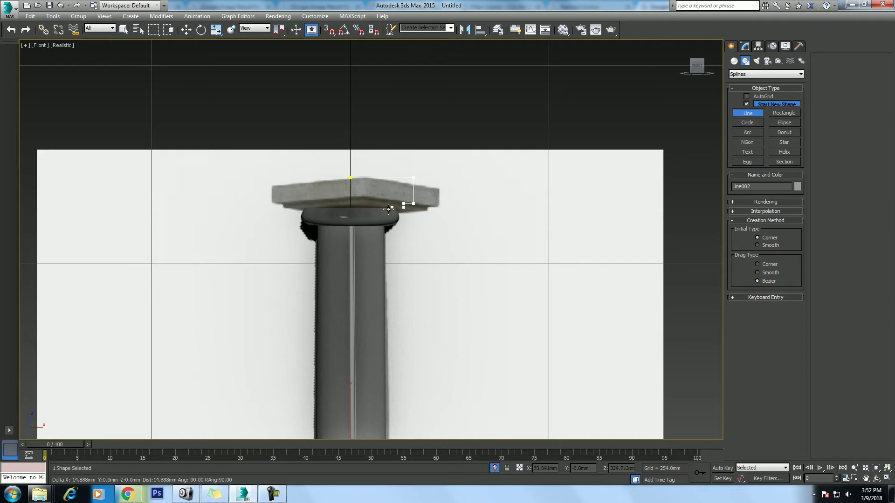
shift+click(353, 207)
right_click(353, 207)
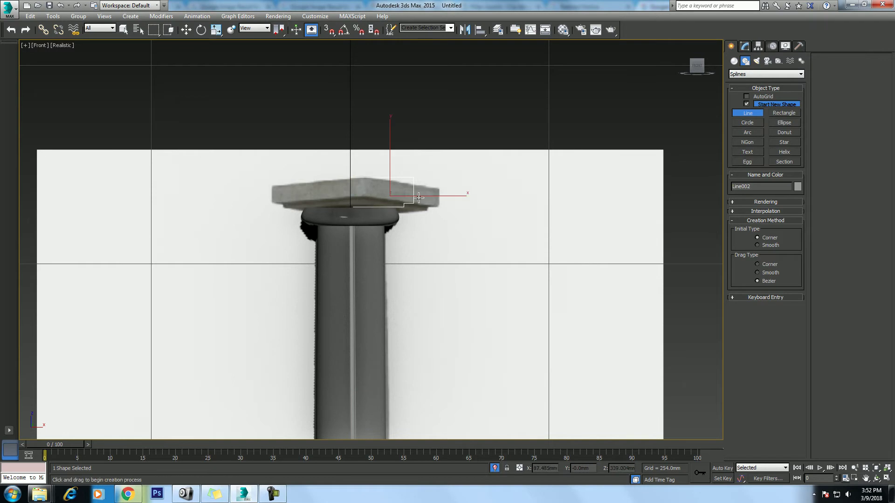
key(alt+q)
scroll(466, 214, down, 5)
- Move Line002's bottom-left vertex onto the axis, then lathe it with Align Min
key(w)
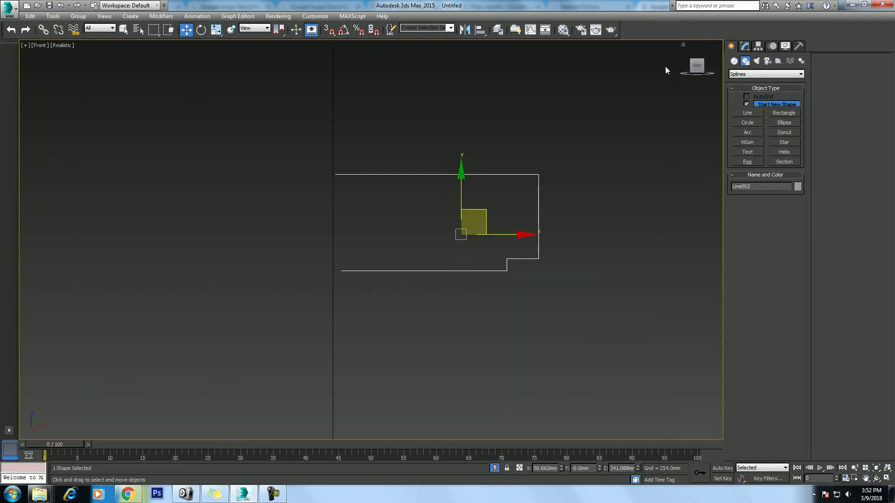
click(744, 46)
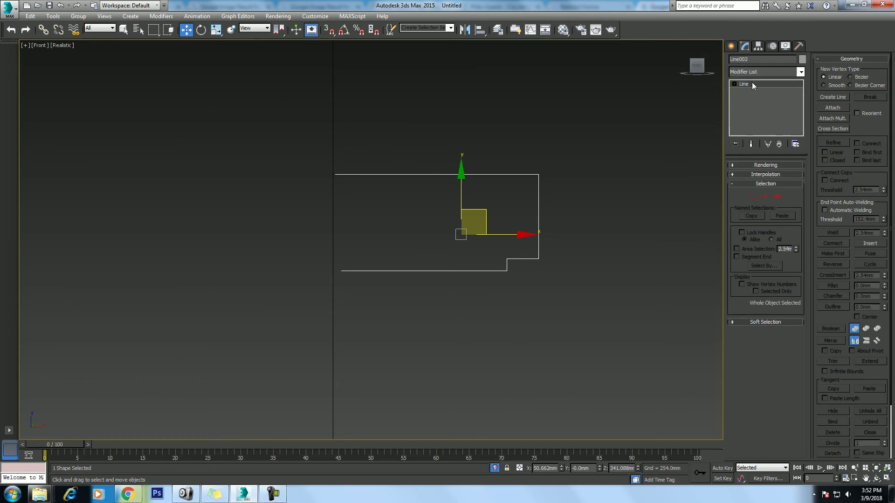
click(755, 197)
drag(391, 253, 327, 290)
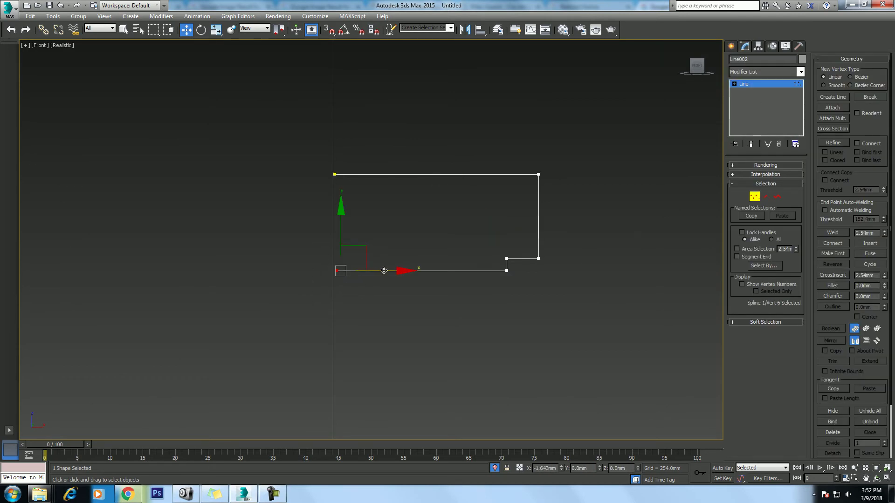
drag(386, 271, 379, 270)
click(776, 83)
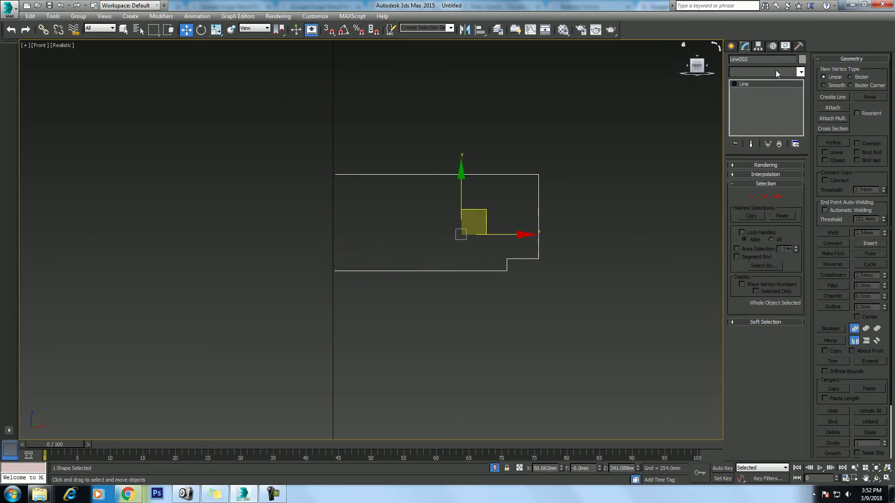
key(l)
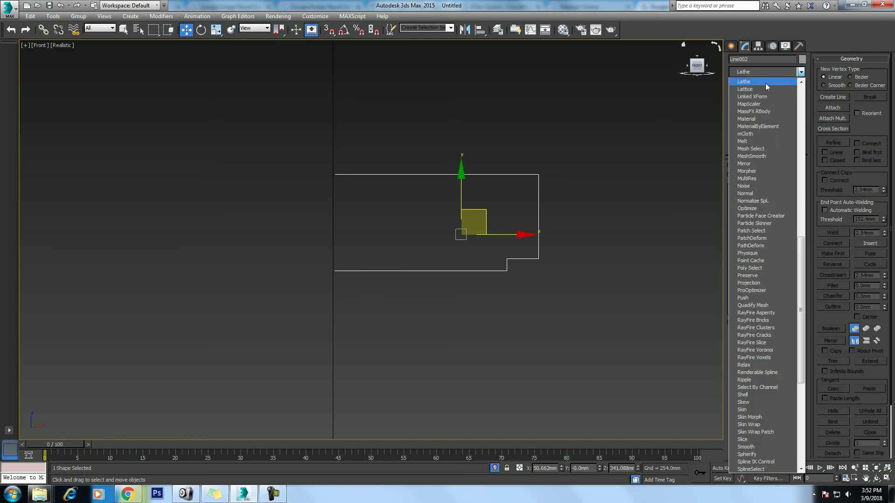
click(745, 82)
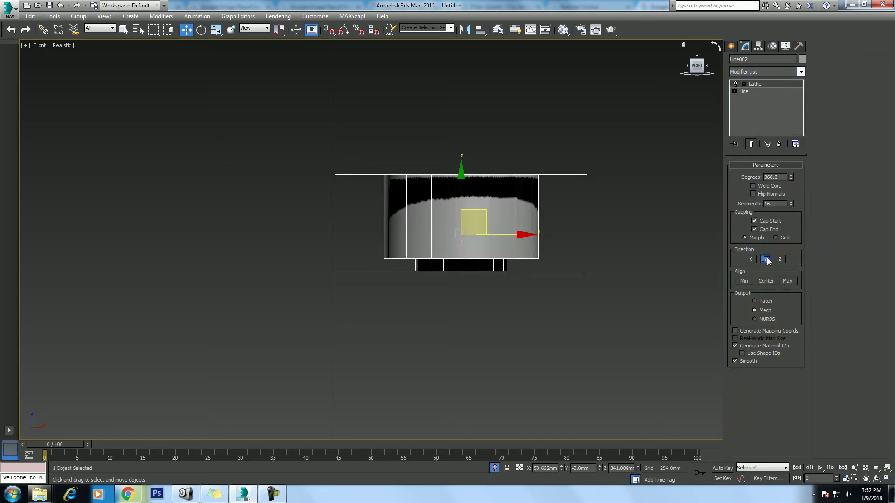
click(745, 282)
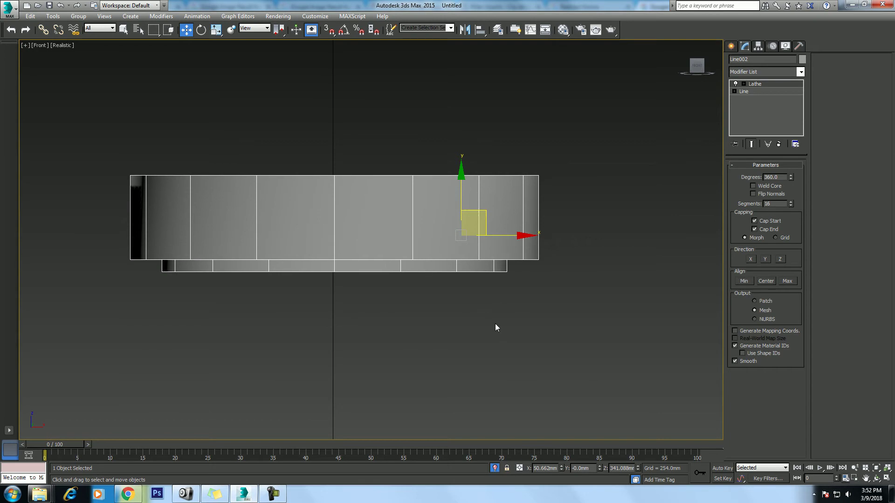
- Set the bottom-right view to Perspective, maximize it, and orbit to inspect the slab
key(alt+w)
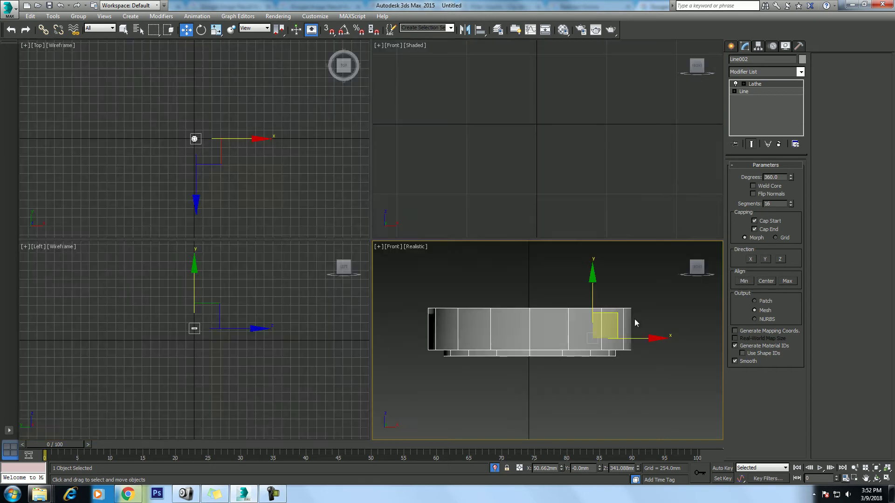
key(p)
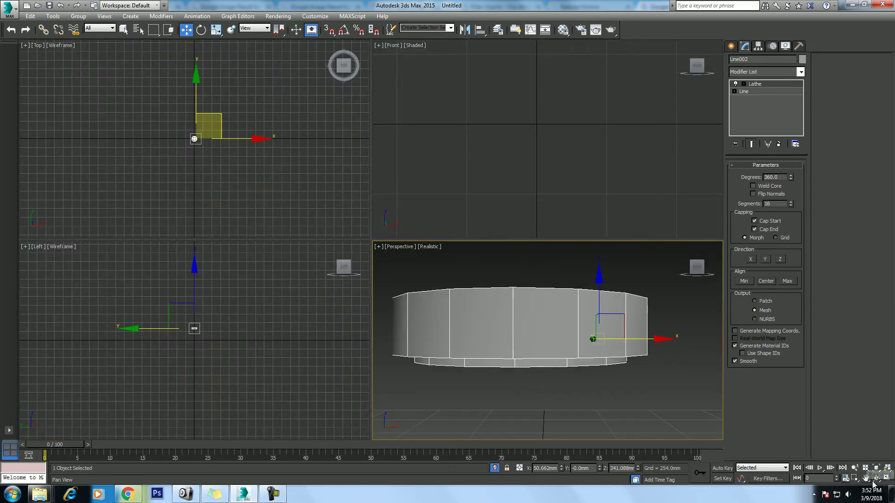
click(874, 477)
drag(583, 358, 520, 339)
key(alt+w)
scroll(520, 339, down, 5)
drag(426, 251, 364, 236)
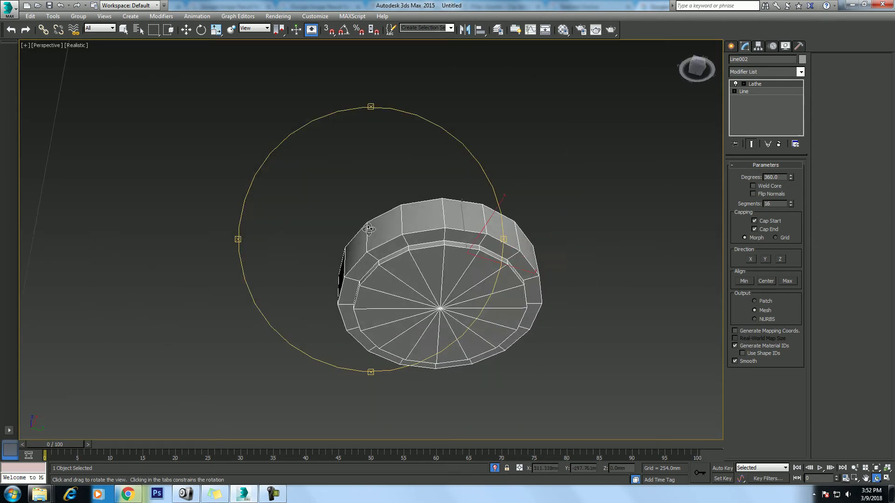
drag(385, 274, 319, 256)
key(w)
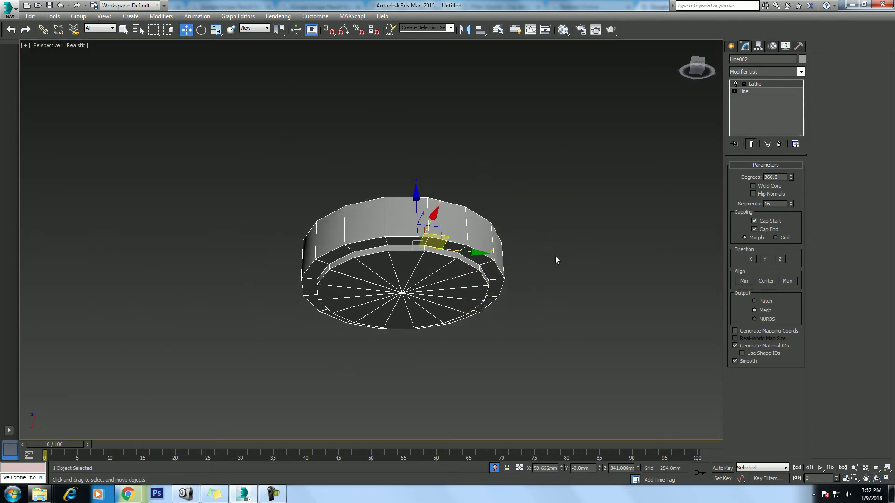
- Set the Lathe segments to 4 and end isolation to restore the column
drag(791, 205, 793, 210)
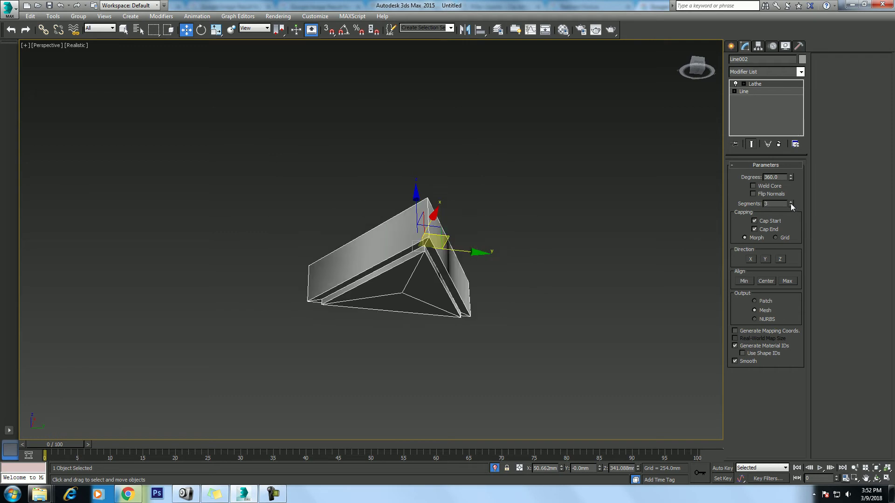
click(791, 203)
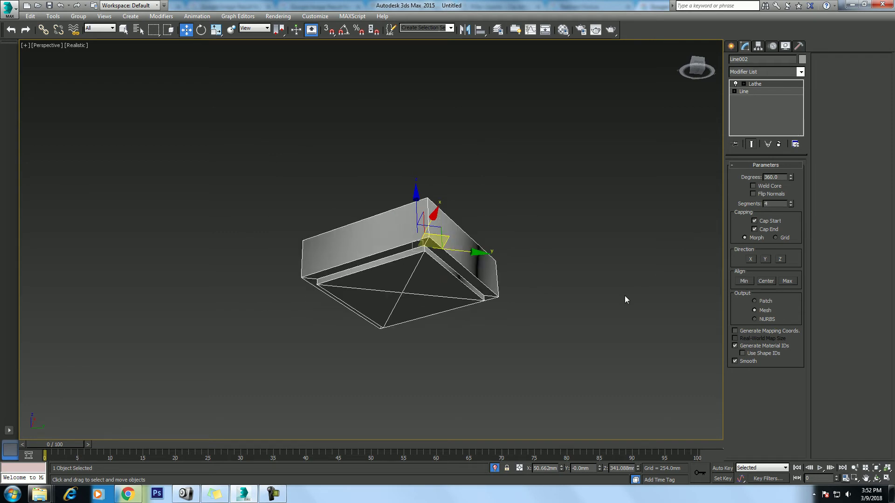
right_click(540, 250)
click(563, 215)
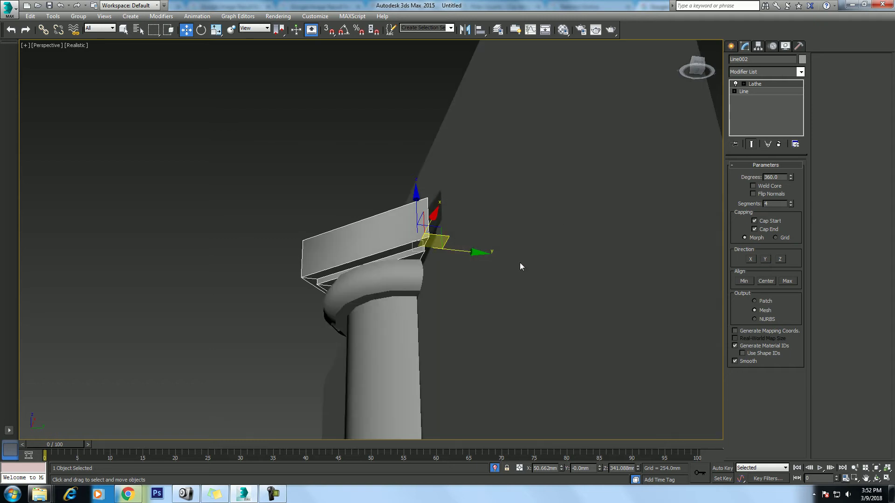
- Switch to the Front view, zoom out, and set the display style to Shaded
key(f)
scroll(544, 279, down, 2)
scroll(544, 279, down, 2)
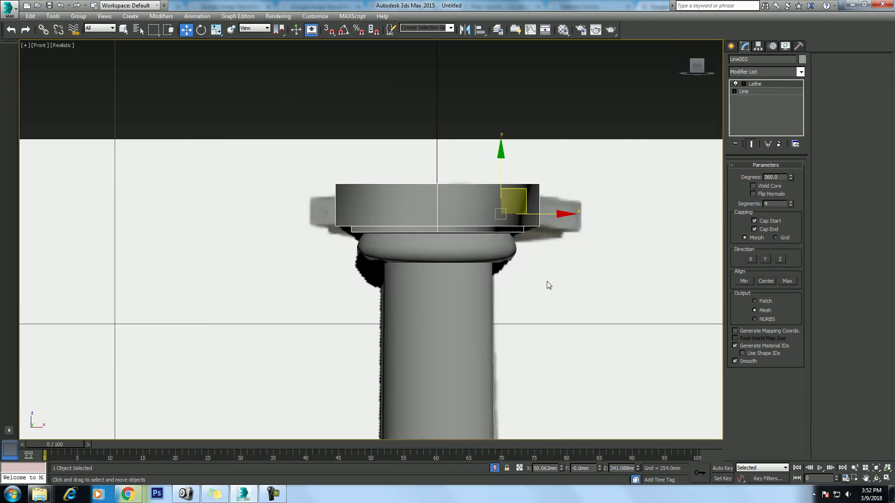
scroll(544, 289, down, 2)
scroll(525, 226, down, 1)
scroll(510, 310, down, 3)
scroll(541, 268, up, 3)
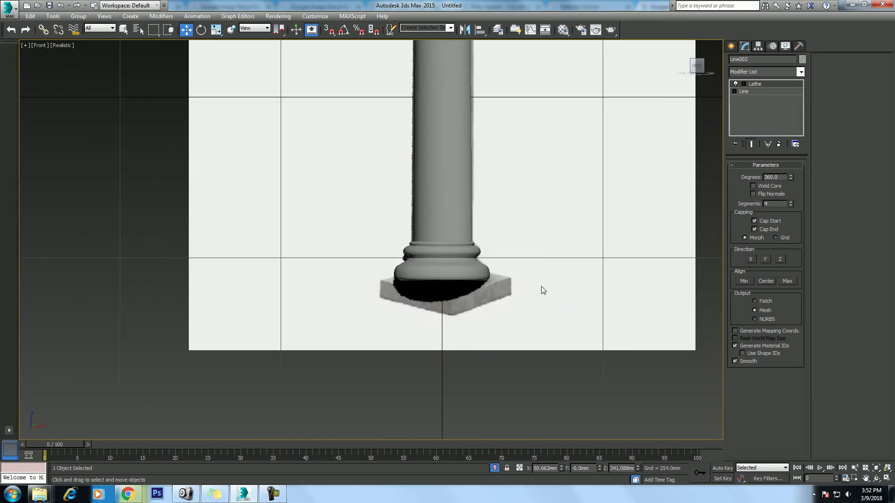
scroll(515, 291, up, 3)
click(61, 45)
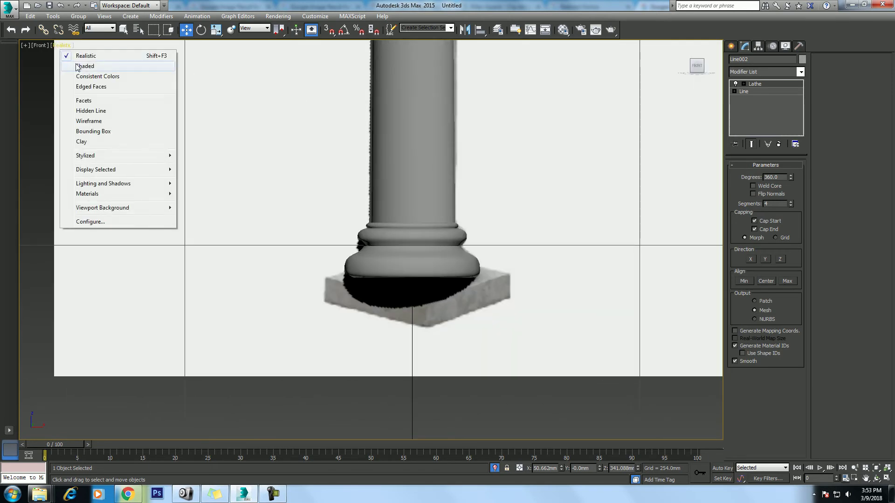
click(78, 66)
- Pan and zoom to frame the whole column in the Front view
scroll(554, 282, up, 2)
scroll(540, 296, up, 1)
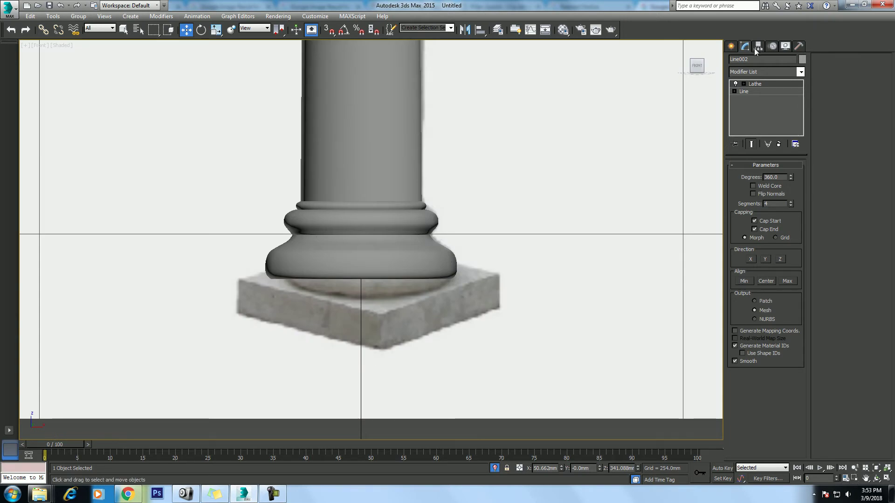
scroll(480, 190, down, 2)
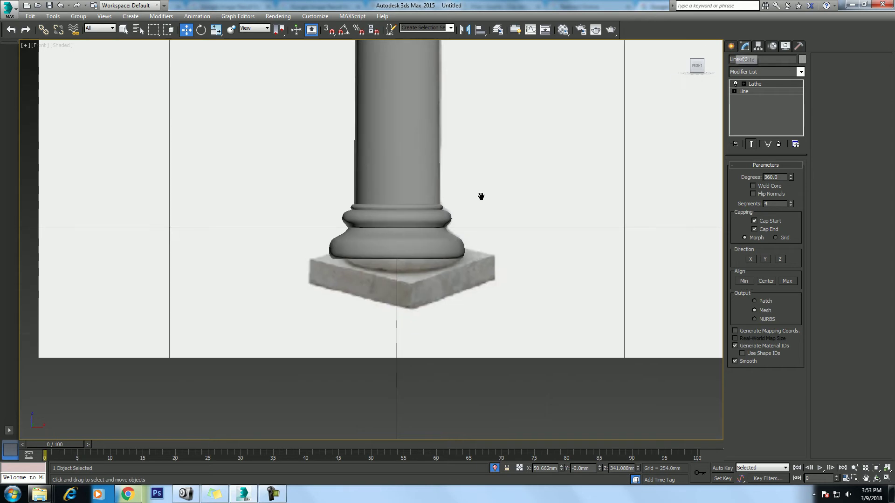
scroll(480, 190, down, 2)
middle_drag(480, 189, 489, 301)
scroll(501, 261, down, 4)
scroll(480, 256, up, 3)
scroll(480, 256, down, 1)
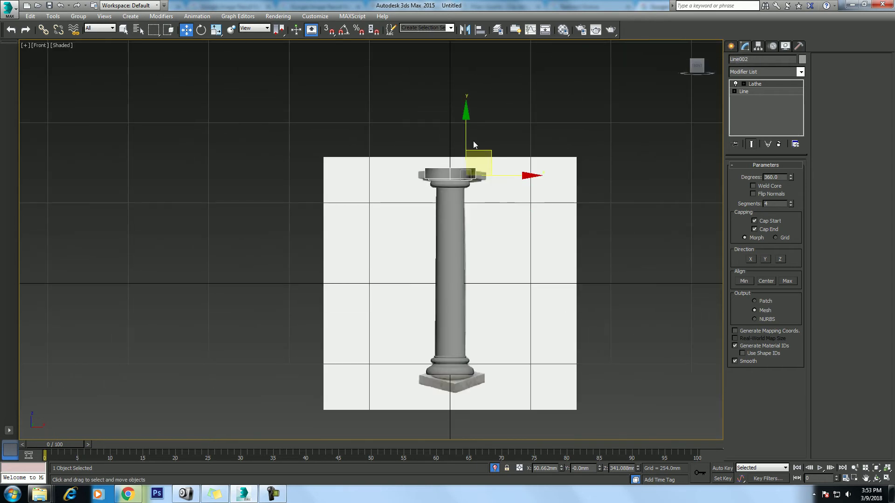
- Mirror-copy the capital on the Y axis with about -648 mm offset, then lower it slightly
click(465, 29)
drag(449, 166, 625, 128)
click(610, 219)
drag(637, 181, 634, 98)
click(600, 168)
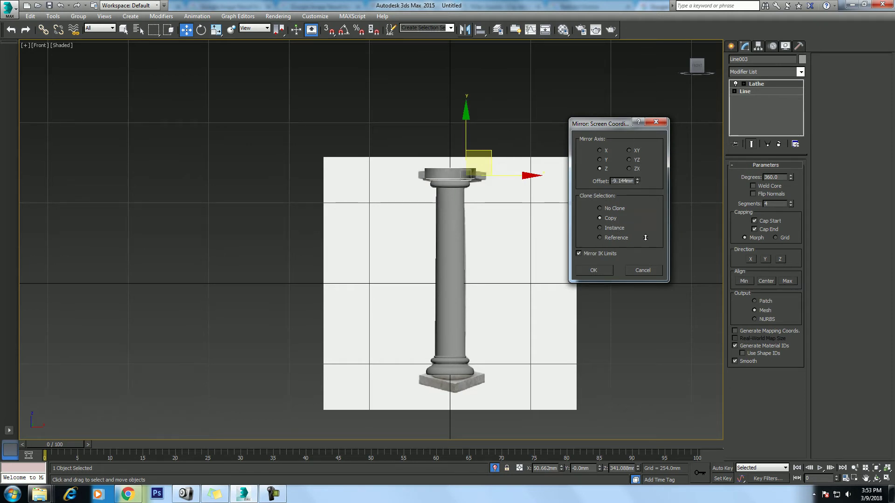
click(600, 161)
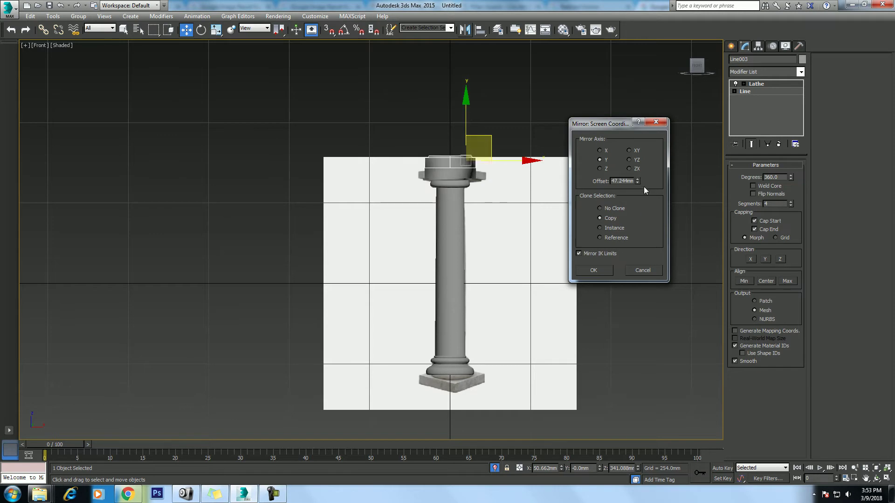
mouse_move(637, 181)
mouse_down()
mouse_move(631, 429)
mouse_move(620, 77)
mouse_up()
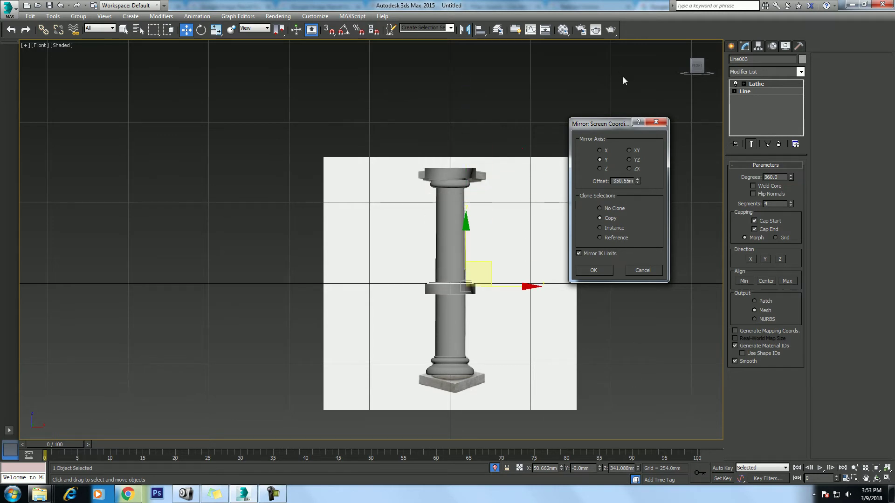
drag(637, 183, 632, 218)
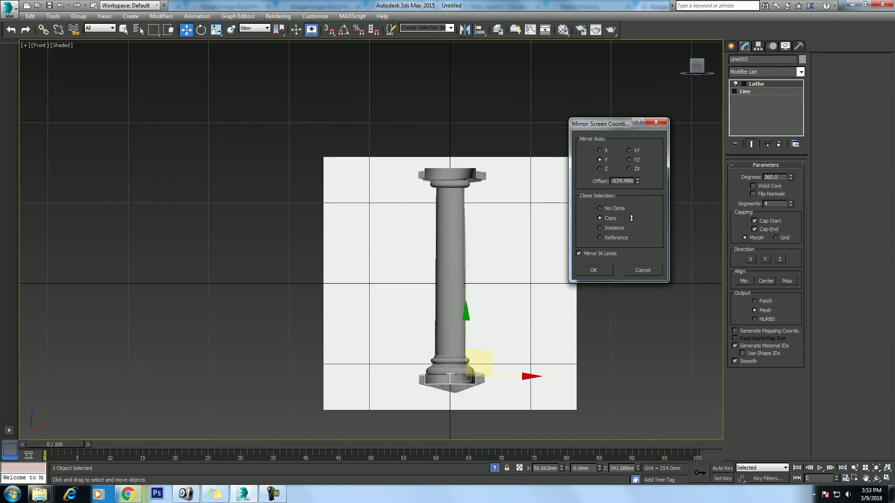
click(593, 270)
scroll(515, 194, up, 3)
scroll(533, 251, up, 3)
mouse_move(493, 265)
mouse_down()
mouse_move(497, 288)
mouse_move(488, 289)
mouse_up()
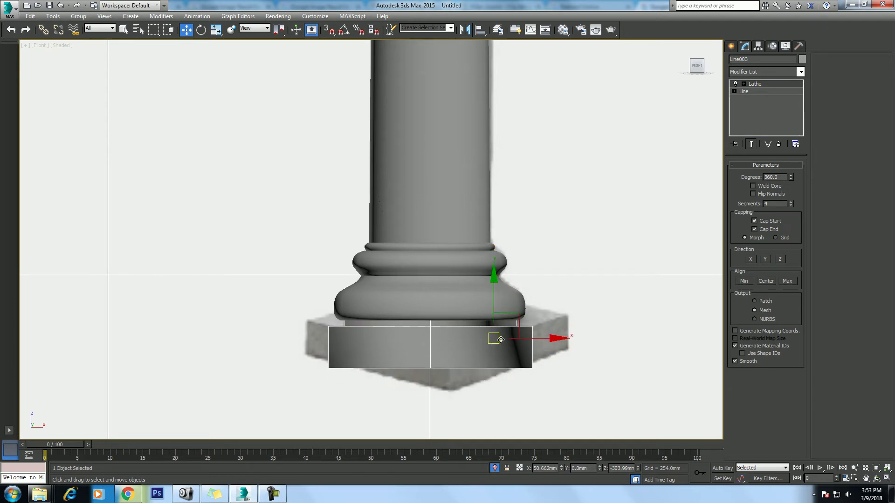
- Scale the base plinth to about 114% and nudge it up slightly
key(r)
drag(501, 328, 496, 328)
key(w)
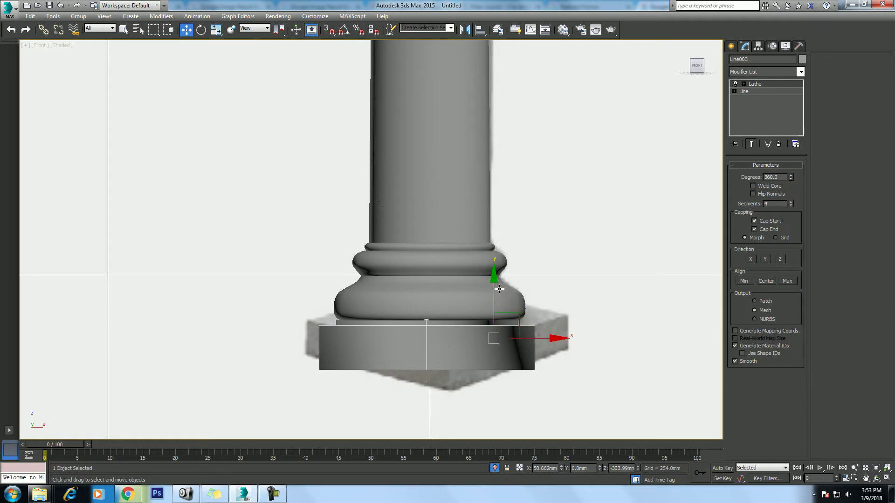
drag(494, 284, 493, 280)
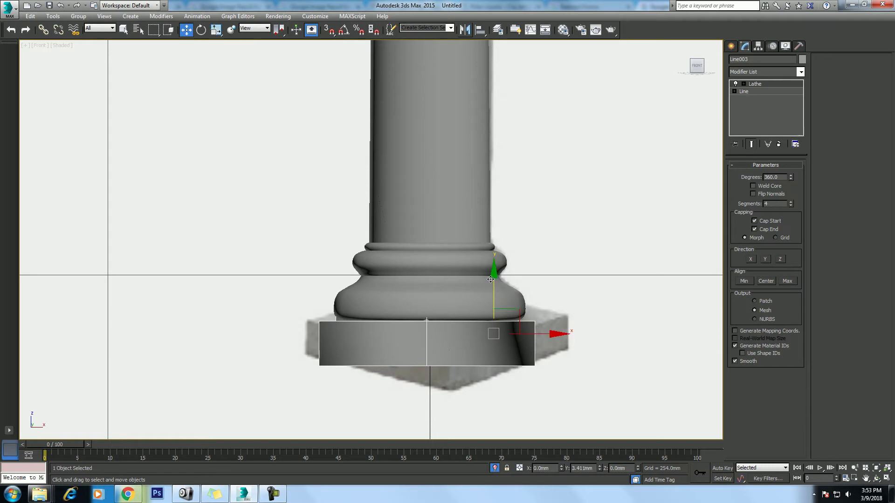
- Select the column and base, undo a trial move, and isolate the base
click(427, 297)
ctrl+click(446, 336)
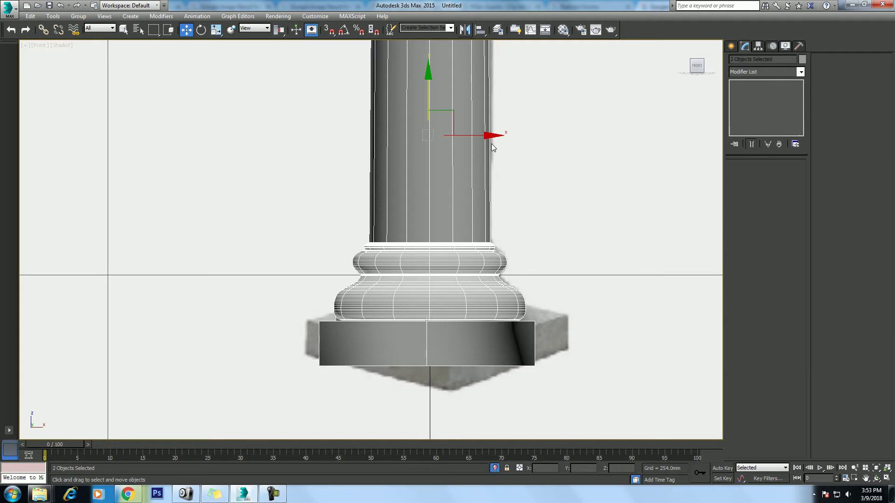
drag(489, 132, 301, 133)
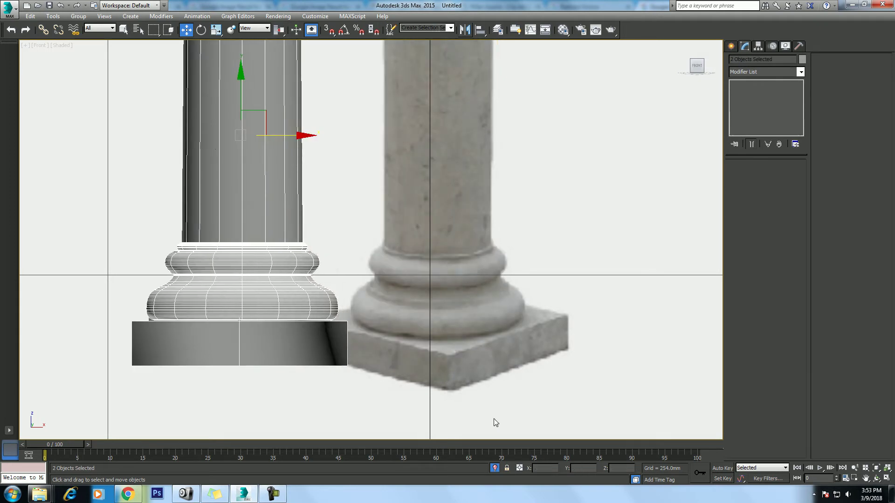
key(ctrl+z)
key(ctrl+z)
key(ctrl+z)
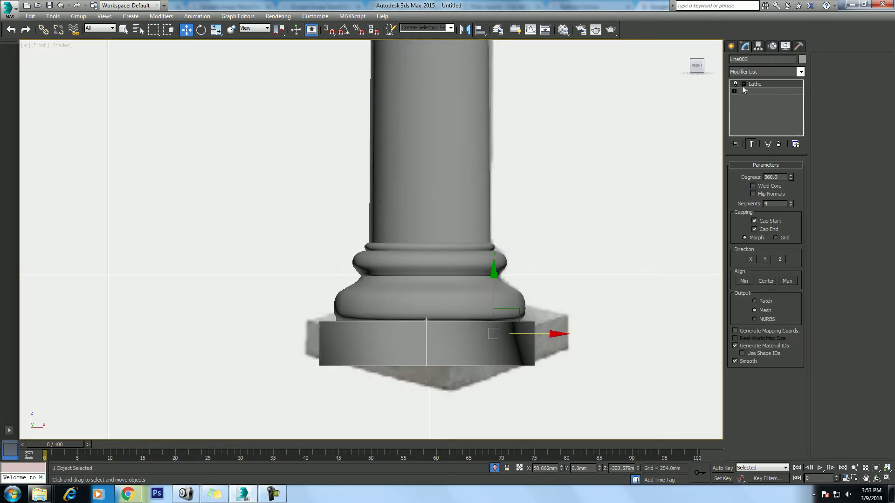
key(alt+q)
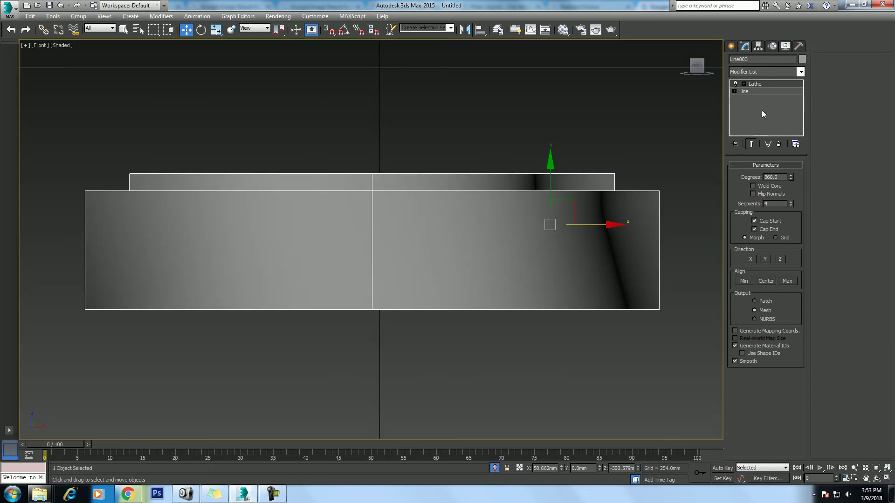
- At the profile line's Vertex level, delete the corner vertex of the top step
click(735, 91)
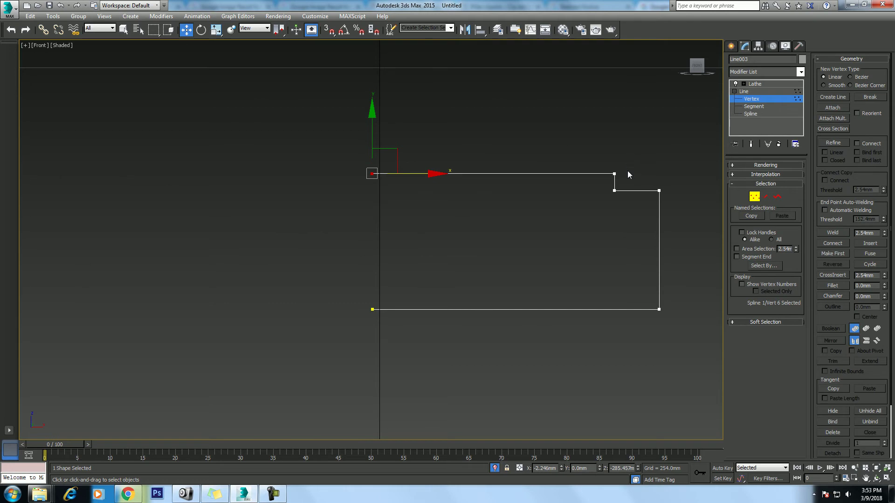
drag(621, 167, 594, 175)
key(Delete)
- Snap the profile's top-left vertex level with the right vertex so the top edge is flat
click(373, 175)
drag(374, 121, 373, 134)
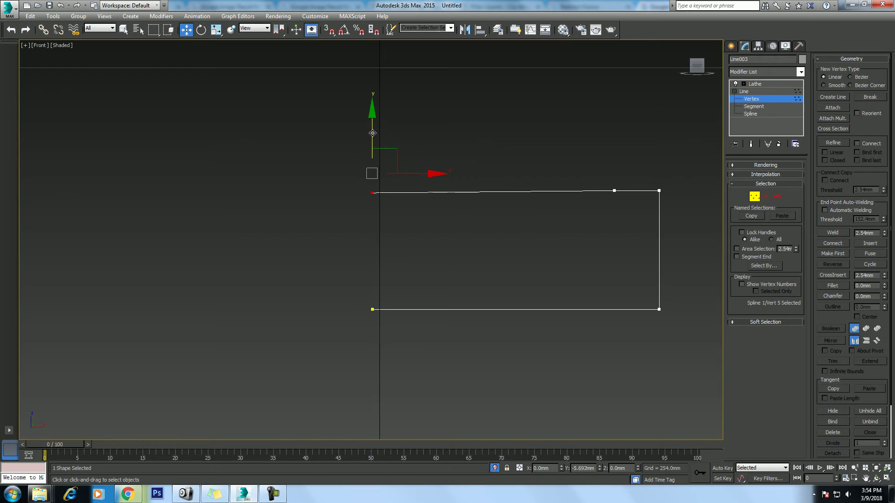
drag(373, 133, 378, 136)
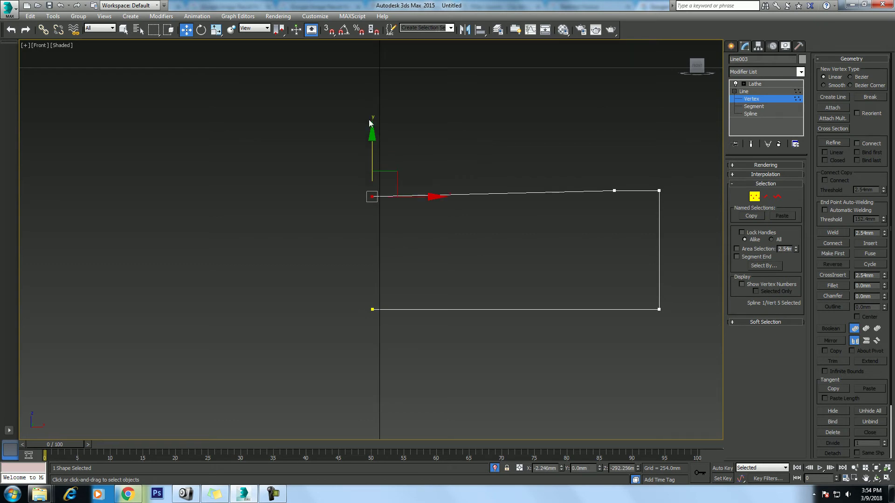
right_click(344, 31)
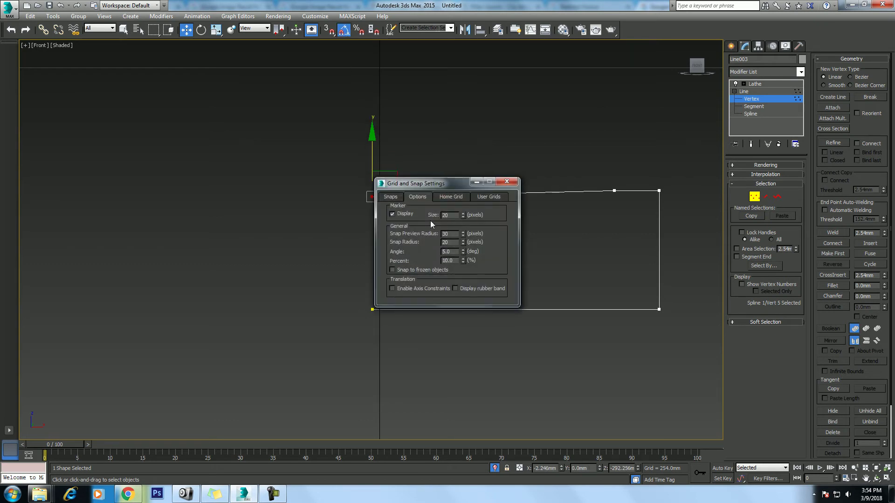
click(507, 181)
mouse_move(373, 139)
mouse_down()
mouse_move(632, 197)
mouse_move(379, 82)
mouse_up()
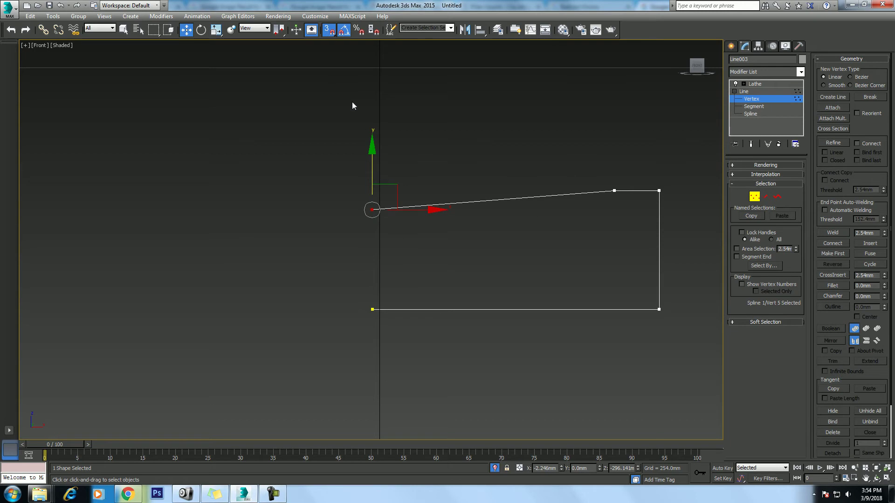
drag(376, 152, 615, 190)
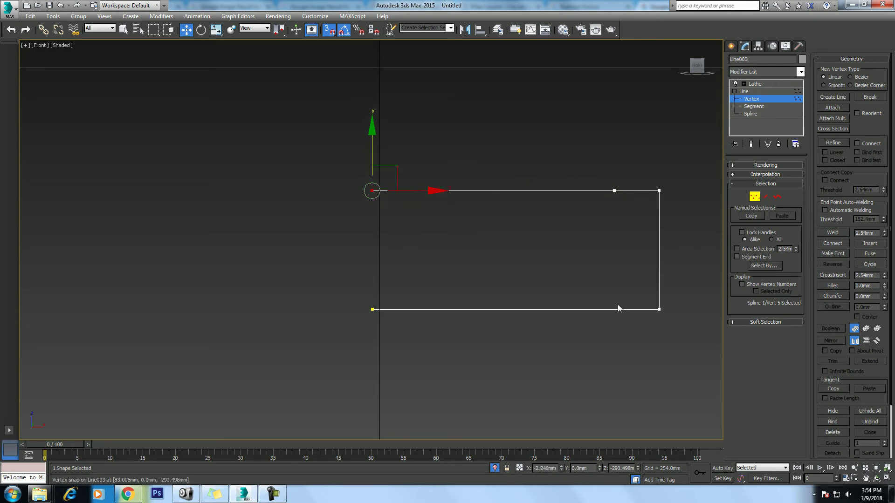
right_click(478, 228)
- Return to the whole object, show the lathed end result, and unhide all hidden objects
click(464, 208)
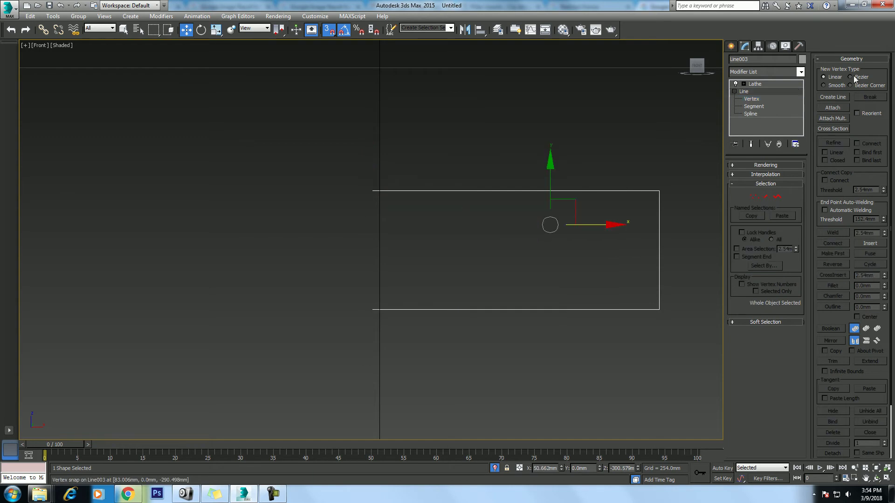
click(751, 144)
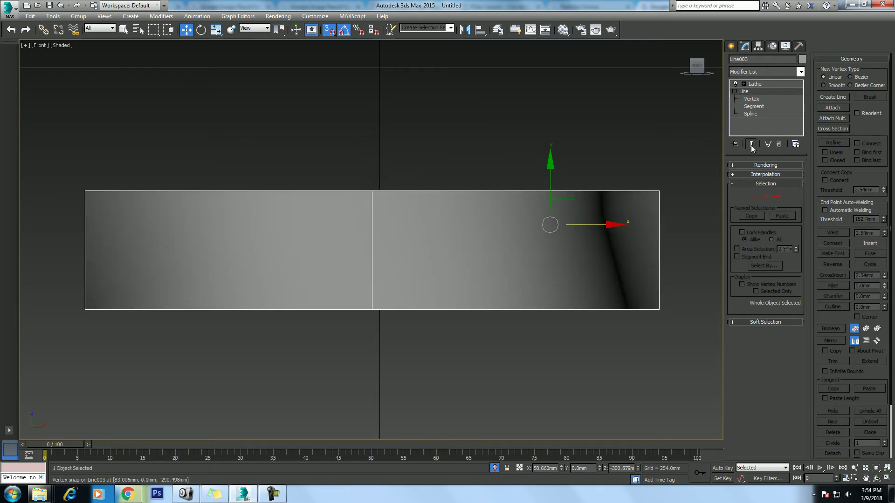
scroll(499, 276, down, 5)
right_click(498, 273)
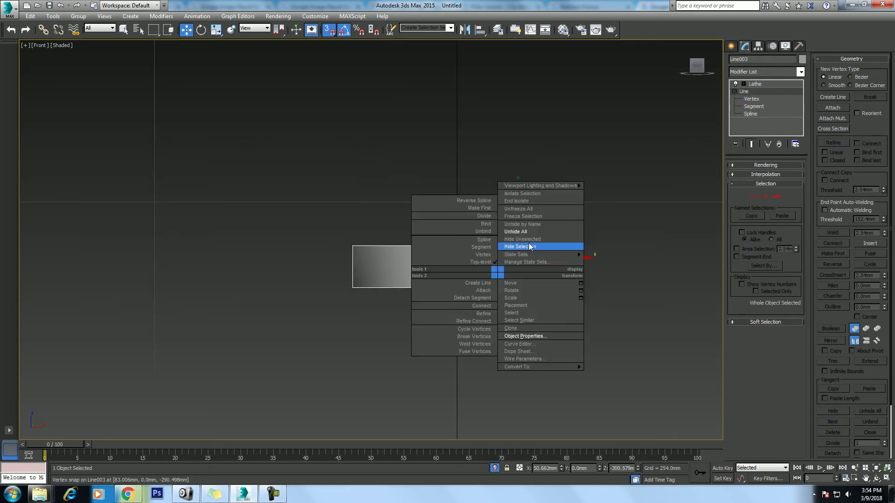
click(532, 232)
- Switch to the Perspective view and zoom out to see the whole column
scroll(485, 261, down, 3)
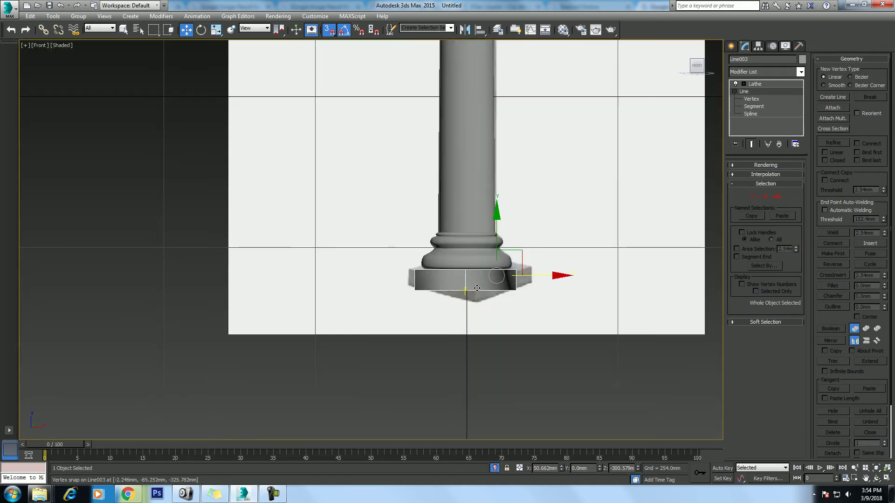
key(p)
scroll(456, 341, down, 4)
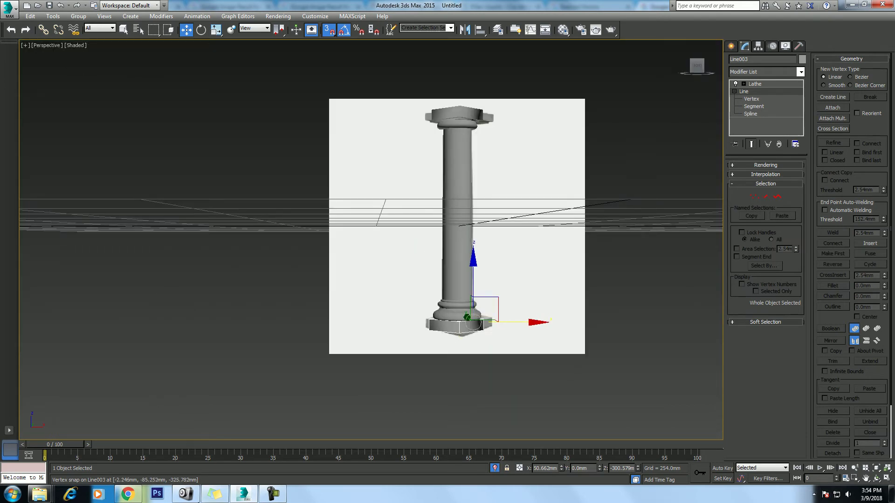
click(825, 494)
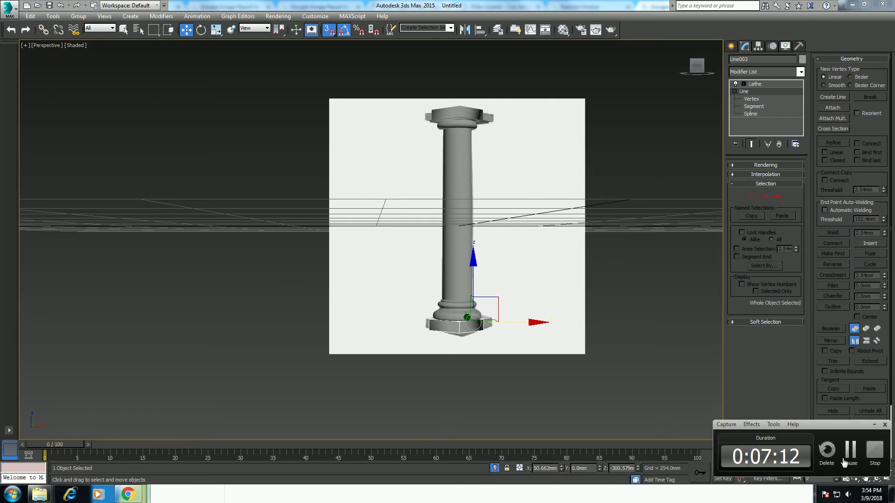
- In Top view with snapping off, move the three column pieces away from the backdrop
click(845, 463)
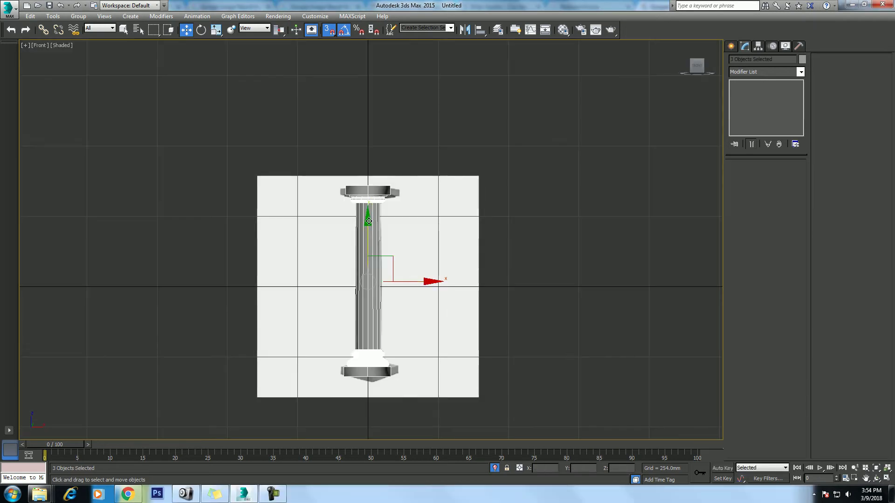
mouse_move(372, 281)
mouse_down()
mouse_move(372, 166)
mouse_move(372, 194)
mouse_up()
middle_drag(475, 286, 474, 295)
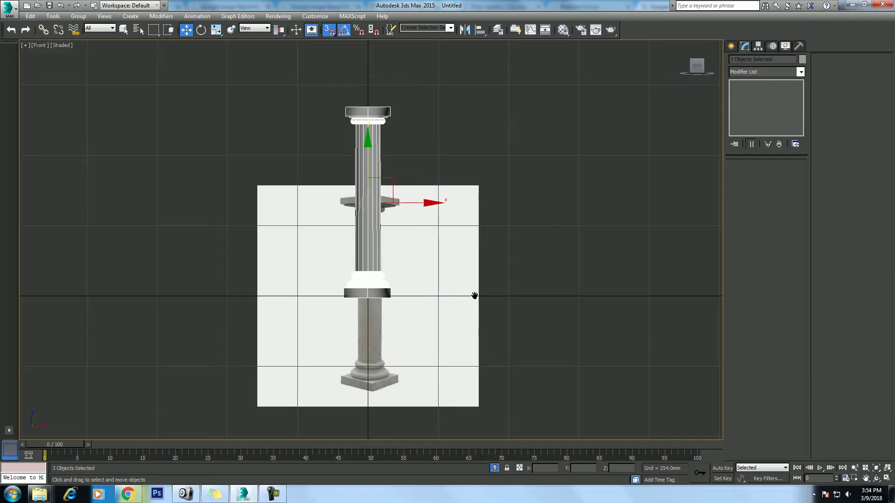
key(t)
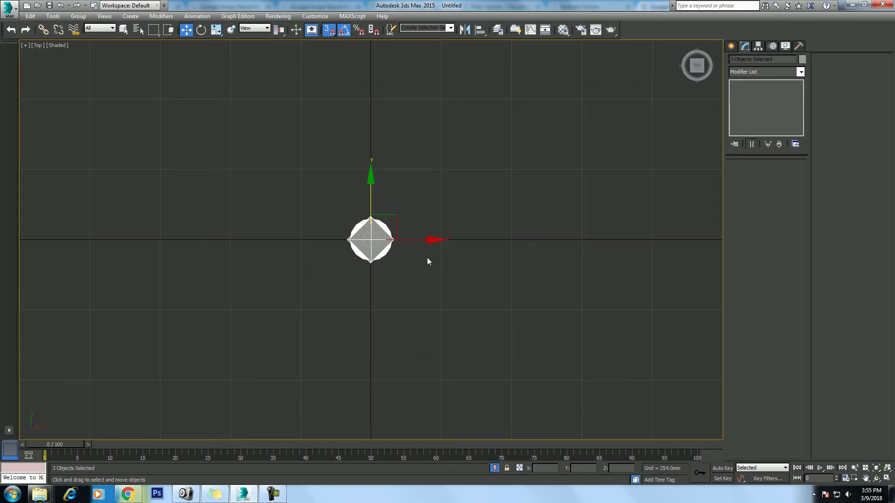
middle_drag(389, 231, 391, 207)
key(s)
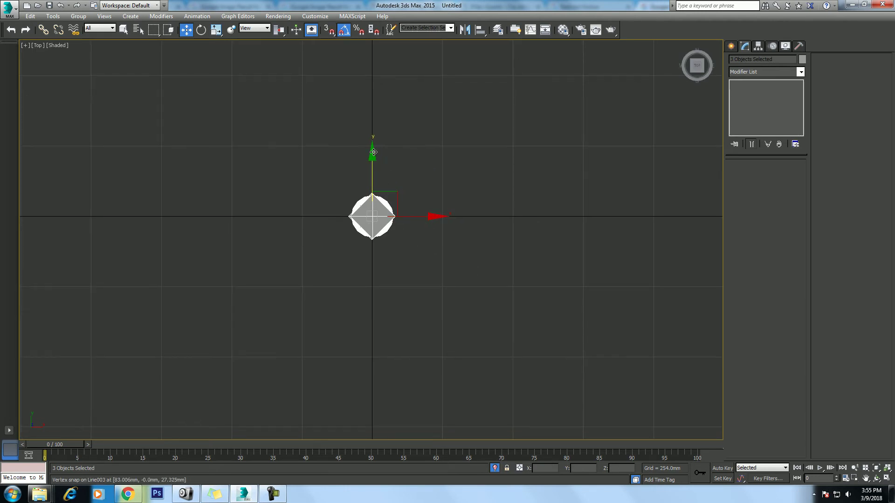
drag(374, 152, 373, 347)
middle_drag(377, 283, 364, 141)
drag(362, 202, 357, 291)
- Turn on snapping to grid lines and grid points, and snap the column pieces onto the grid
click(329, 29)
right_click(328, 30)
click(479, 219)
click(417, 220)
click(513, 181)
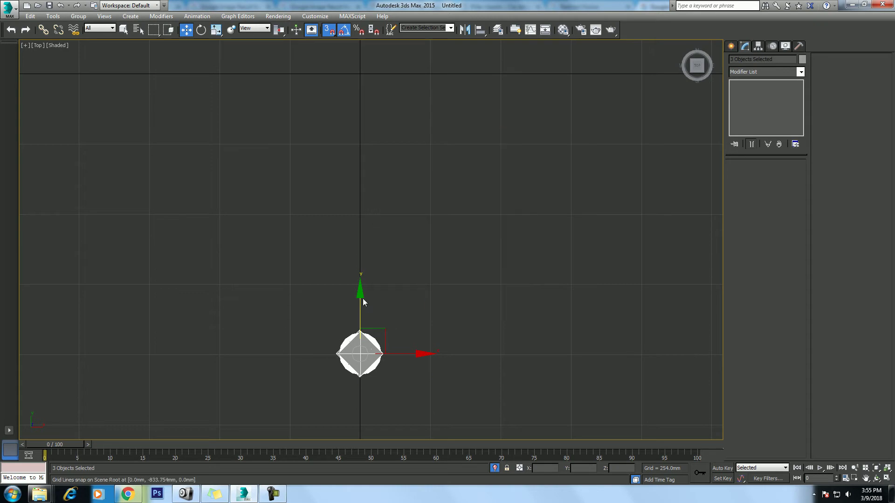
drag(360, 293, 360, 294)
- Group the selected column pieces under the name 'pillar'
click(78, 17)
click(91, 27)
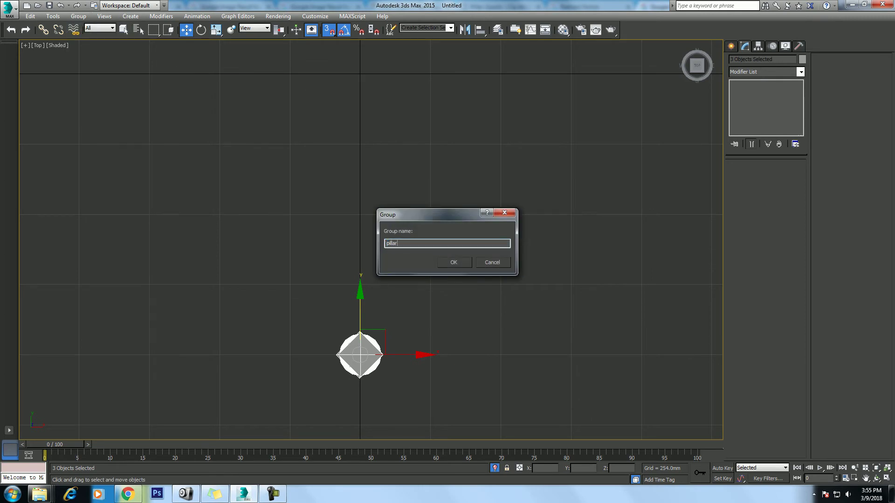
key(Return)
- Using Affect Pivot Only, move the pillar group's pivot to the world origin
drag(413, 341, 325, 418)
click(758, 46)
click(762, 105)
middle_drag(400, 241, 395, 258)
drag(353, 322, 354, 41)
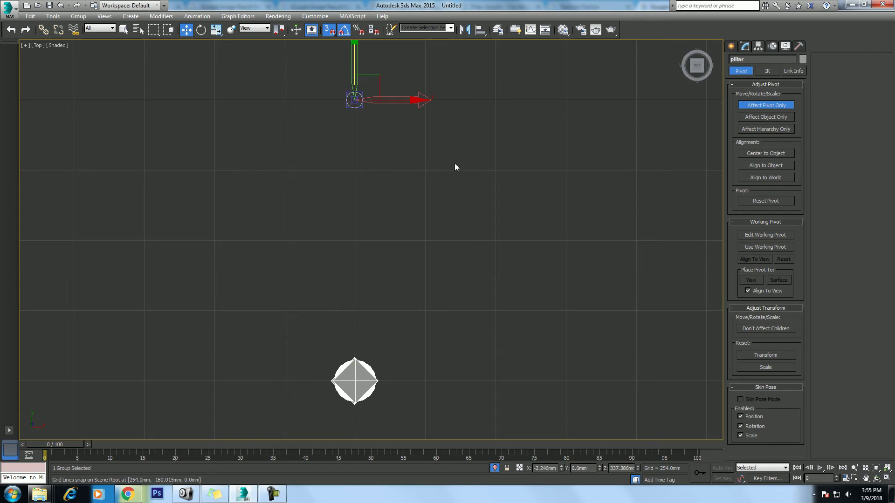
click(786, 105)
middle_drag(522, 237, 517, 250)
- In an orbited Perspective view, hide the backdrop plane and reselect the pillar group
key(p)
key(ctrl+r)
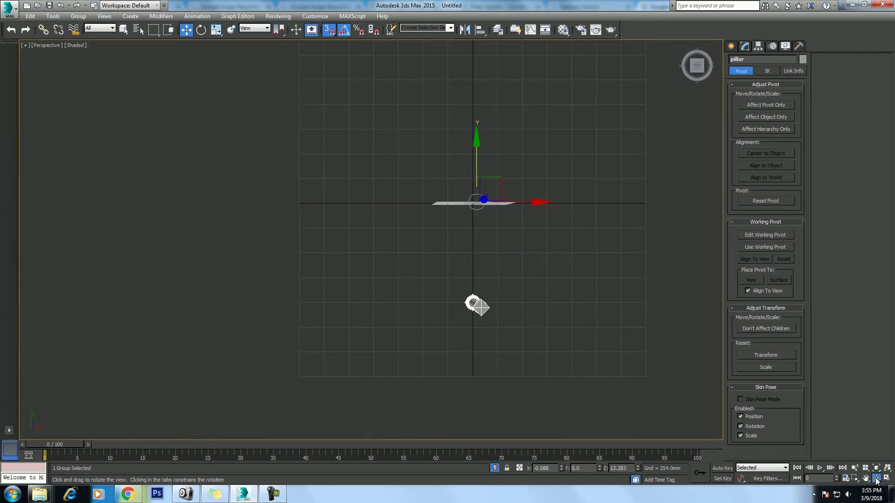
drag(478, 305, 464, 224)
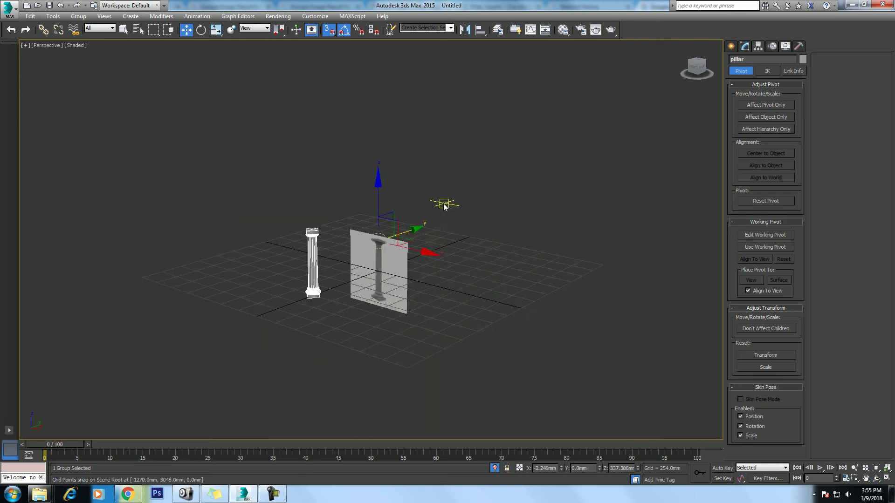
right_click(443, 193)
click(483, 133)
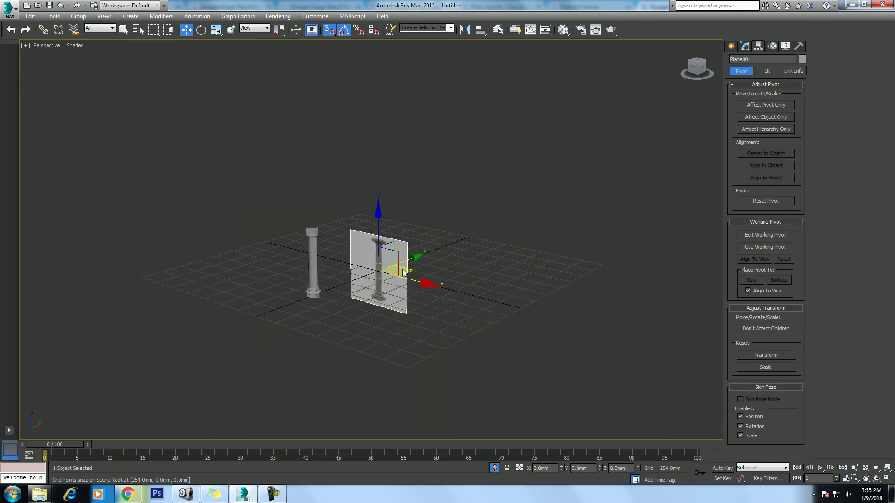
right_click(400, 260)
click(466, 239)
click(312, 261)
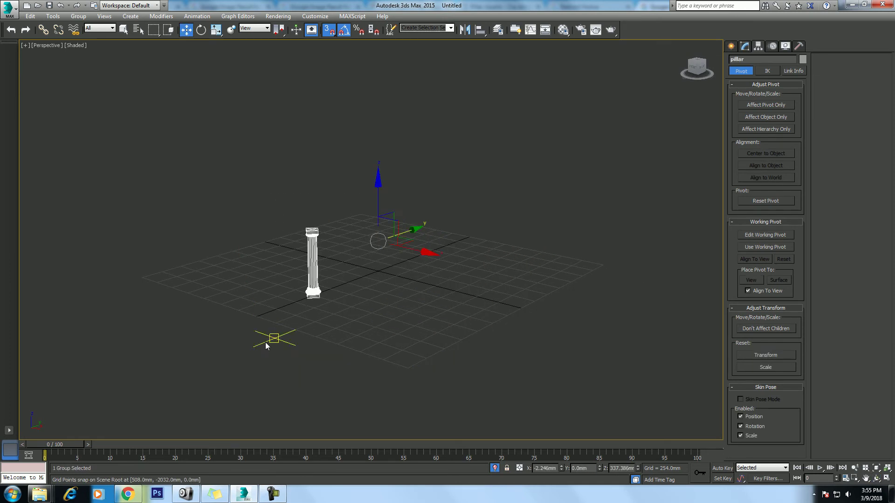
click(53, 15)
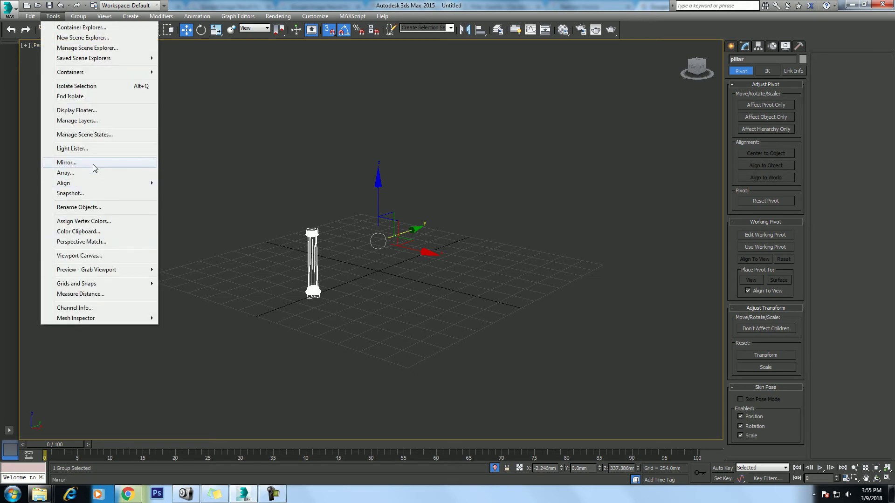
- Array the pillar as 10 instances with a total Z rotation of 360°
click(90, 173)
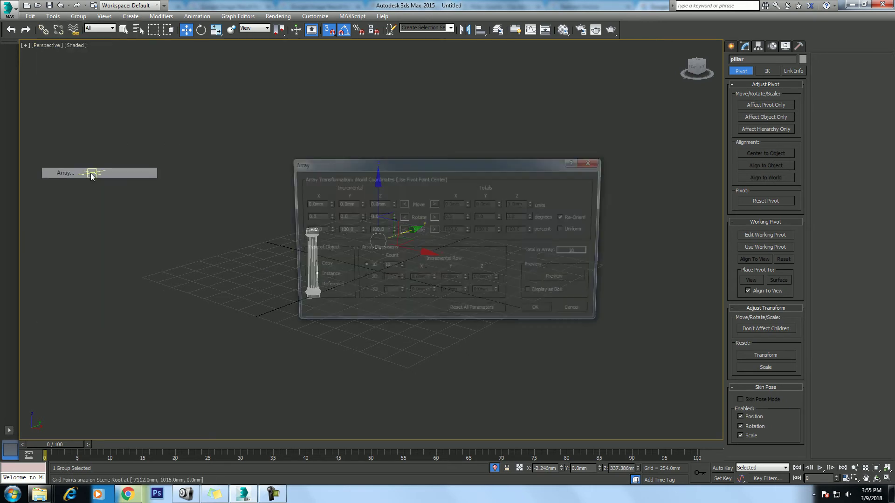
click(434, 218)
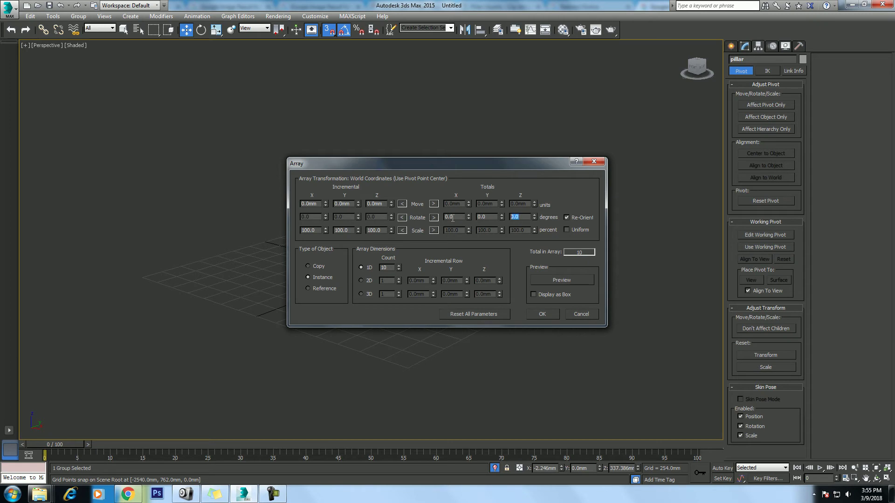
click(522, 217)
text(360)
key(Return)
drag(448, 163, 548, 76)
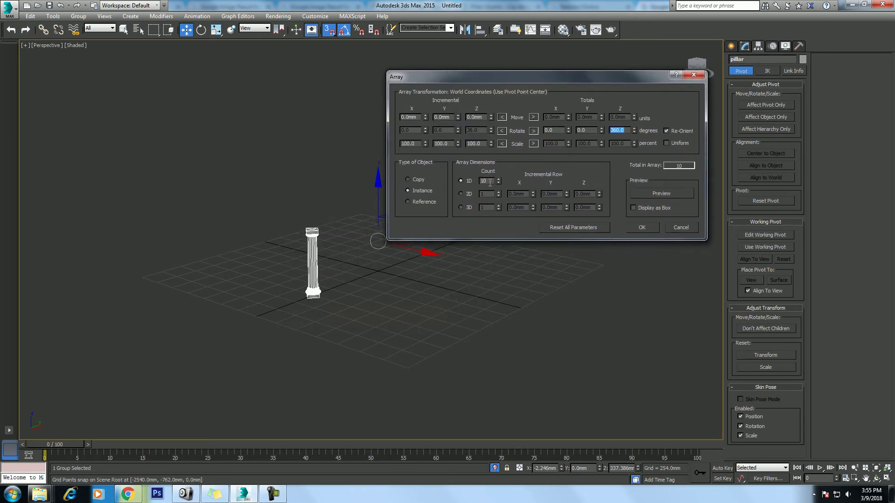
click(660, 197)
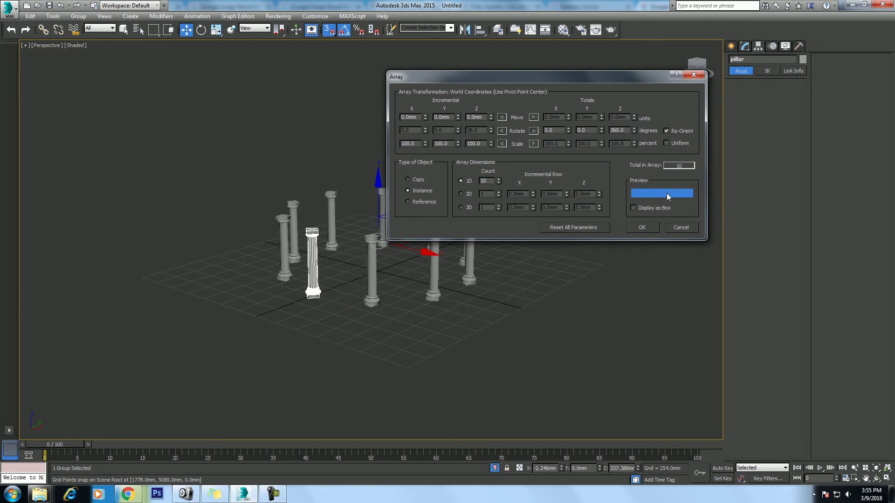
click(644, 227)
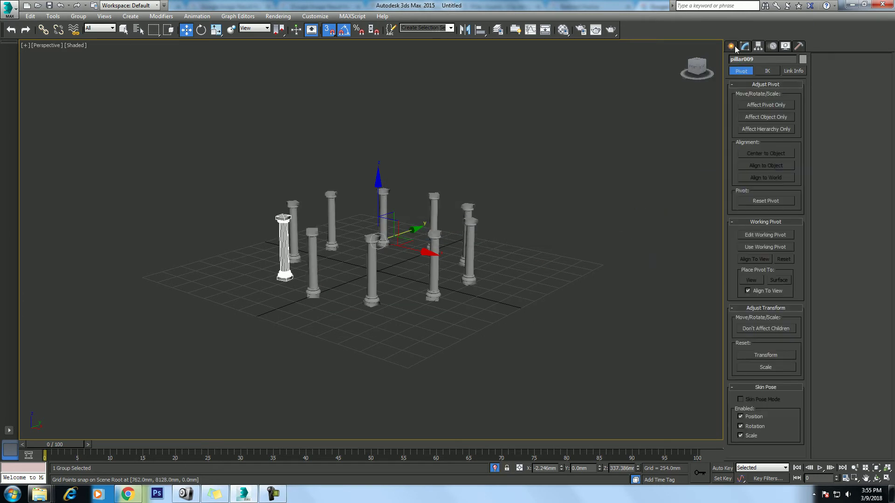
- Pick the Plane tool from Create > Standard Primitives
click(735, 47)
click(734, 61)
click(784, 144)
- Drag out a 3556×3556 mm floor plane under the pillar ring and frame it
drag(147, 279, 605, 262)
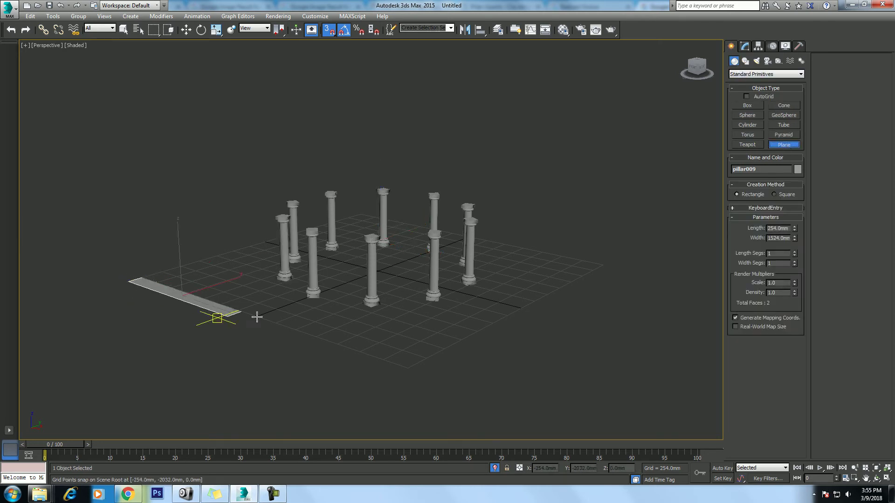
scroll(546, 248, up, 2)
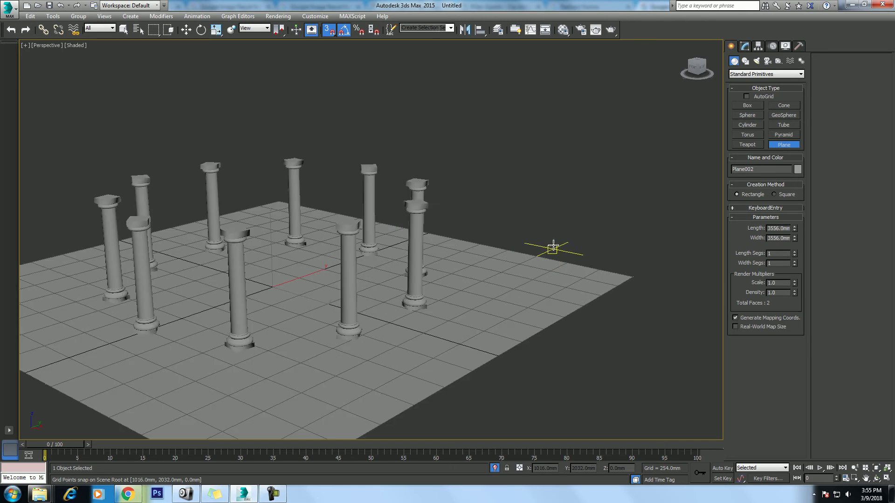
scroll(551, 232, up, 1)
scroll(570, 202, up, 1)
middle_drag(570, 202, 582, 235)
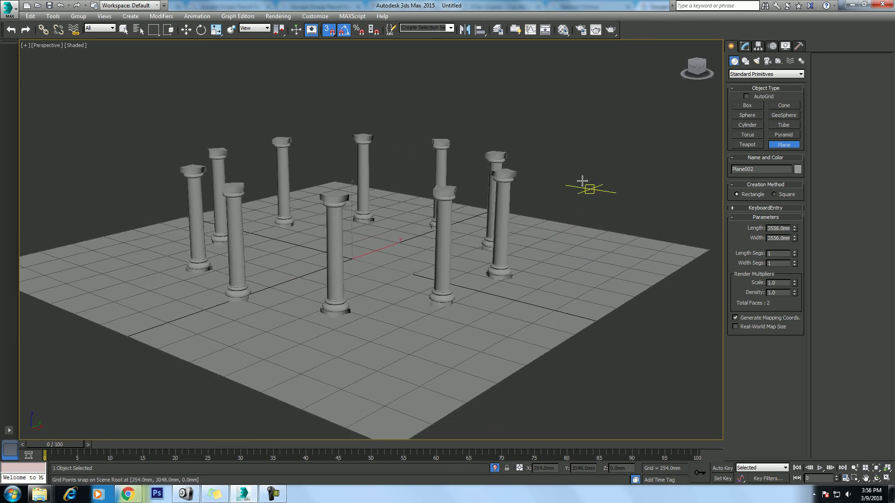
- Switch to Move, show the safe frame, and zoom and pan Perspective to see more pillars
key(w)
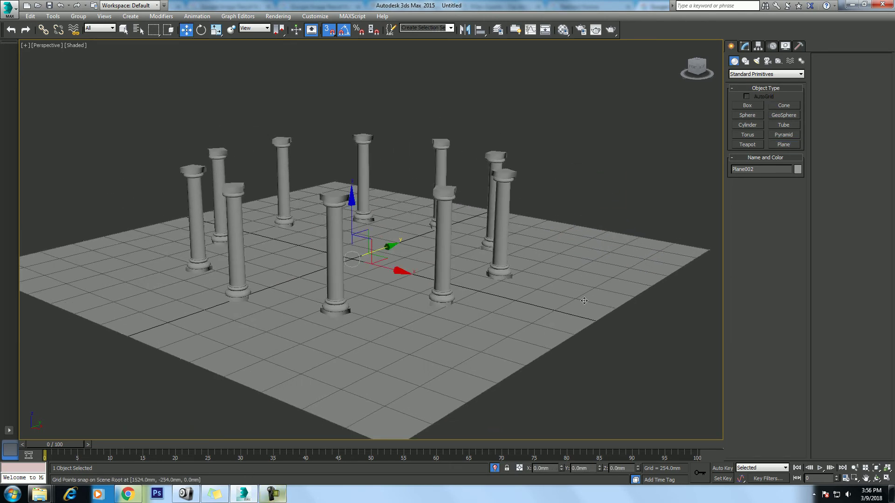
scroll(523, 235, up, 3)
mouse_move(523, 235)
middle_down()
mouse_move(586, 240)
mouse_move(597, 222)
middle_up()
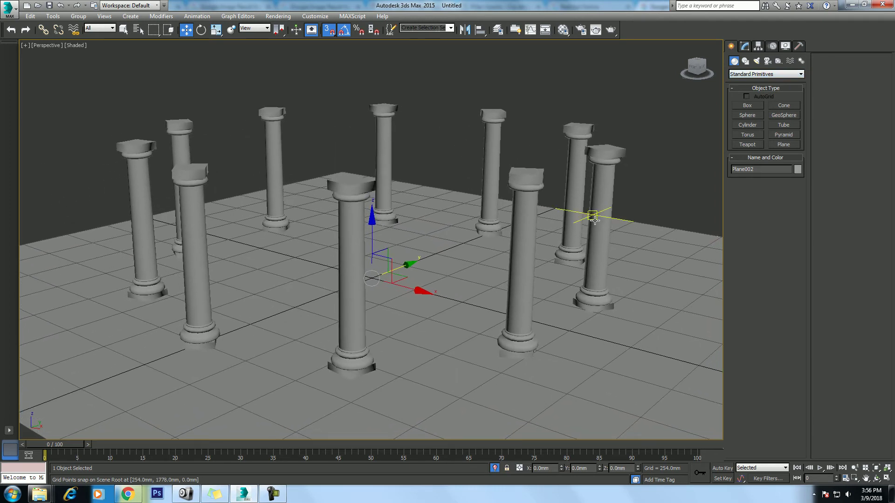
scroll(591, 223, down, 3)
key(shift+f)
scroll(599, 249, up, 2)
scroll(625, 235, up, 2)
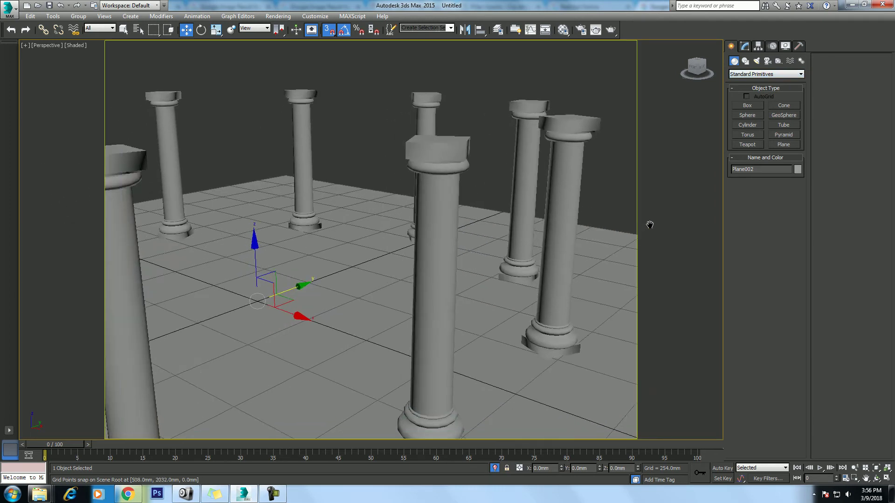
scroll(648, 233, up, 2)
click(855, 468)
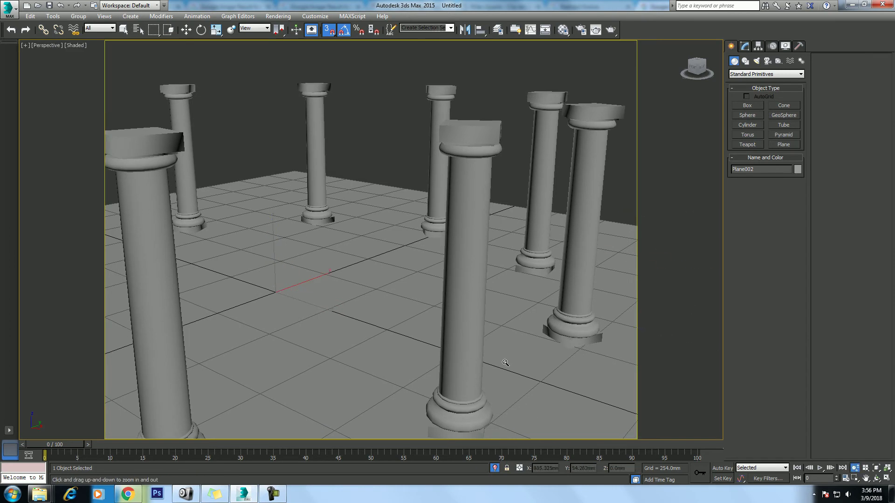
scroll(533, 330, down, 3)
middle_drag(475, 326, 537, 324)
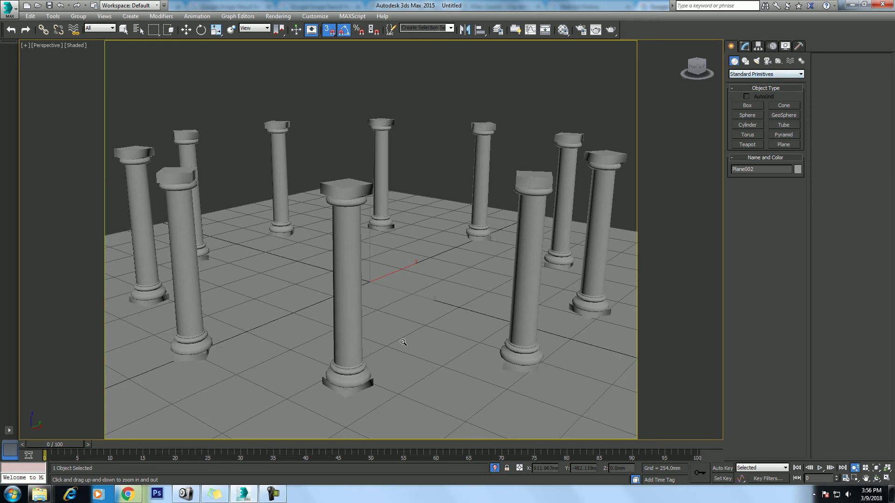
right_click(395, 302)
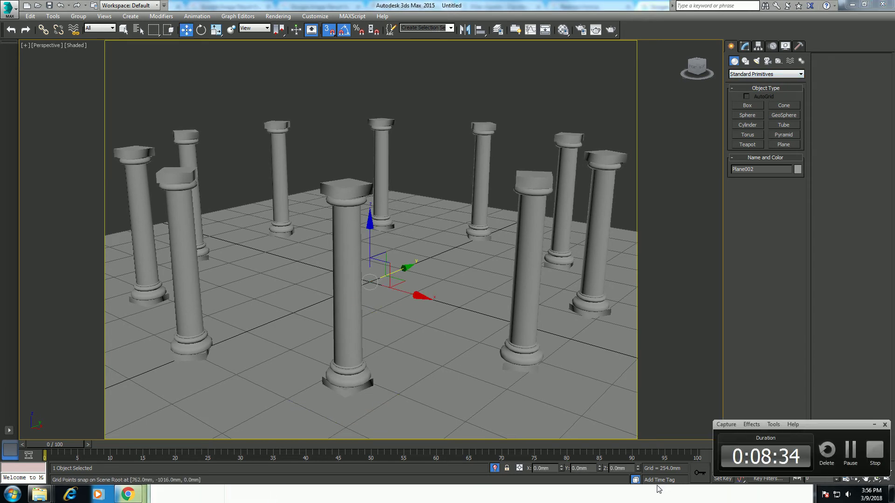
- Place a Standard Skylight in the scene with shadows turned on
click(874, 426)
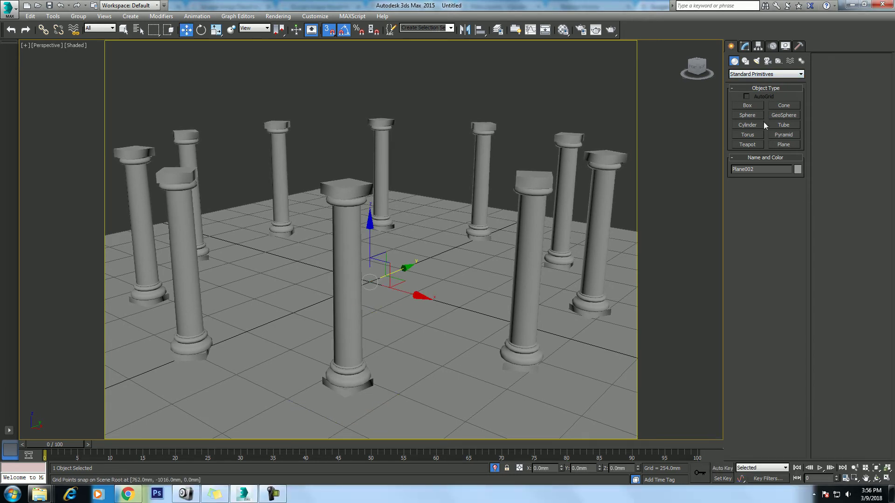
click(756, 61)
click(750, 80)
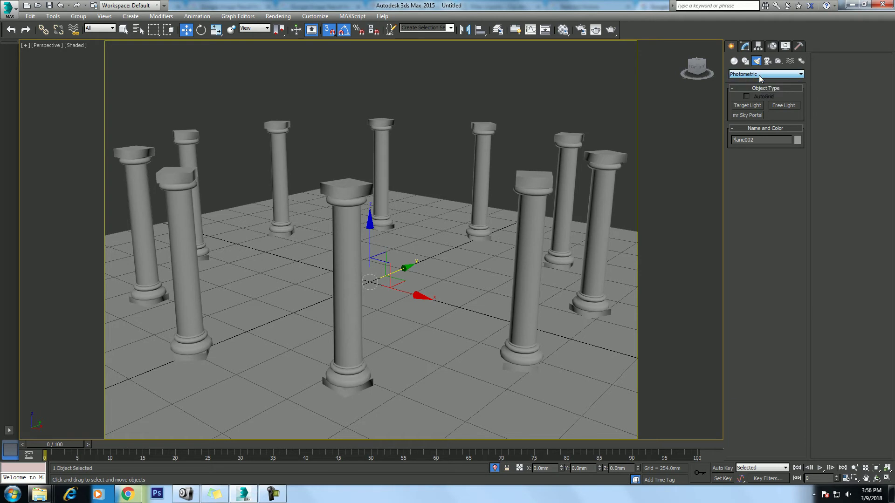
click(746, 62)
click(759, 61)
click(762, 75)
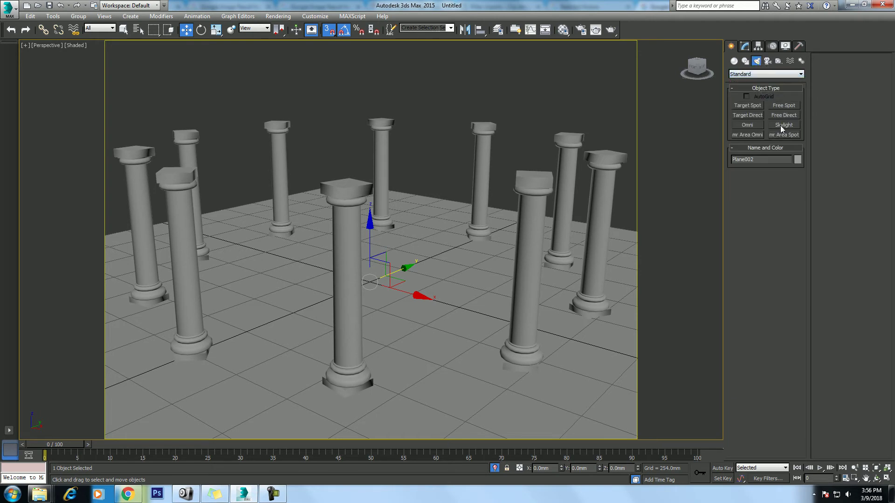
click(783, 125)
click(413, 298)
click(752, 258)
- Switch to Move and run a production render of the Perspective view
key(w)
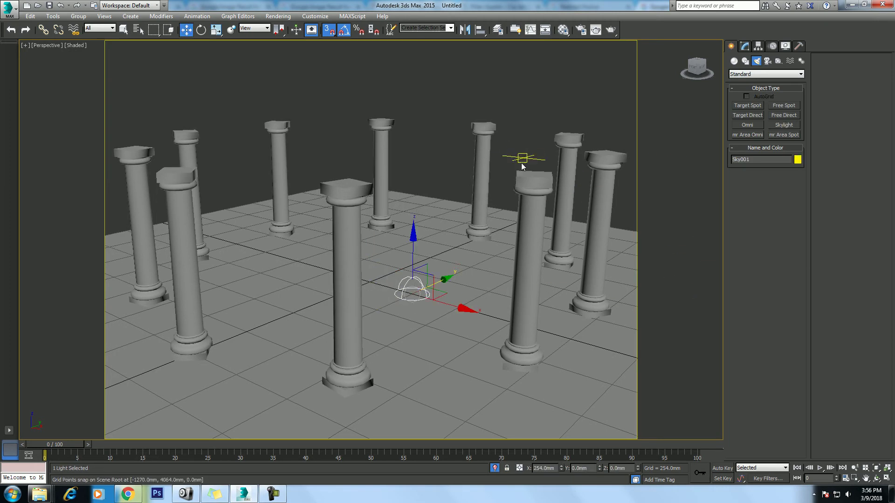
click(608, 31)
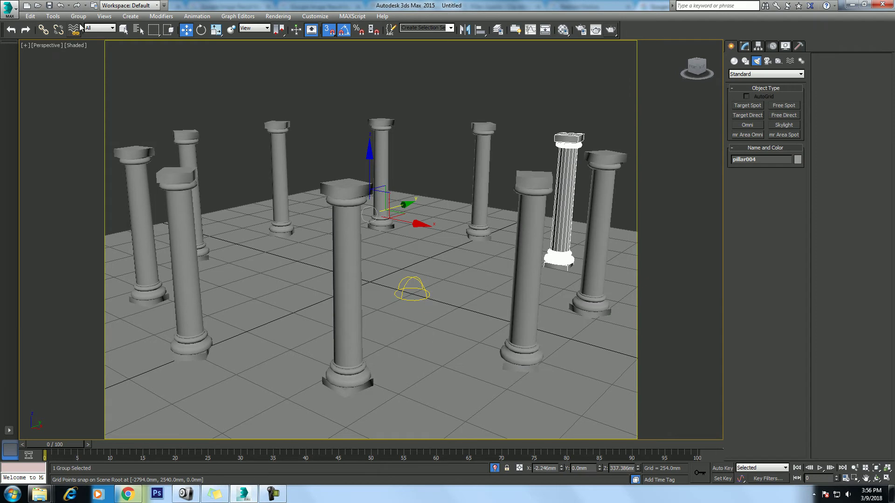
click(99, 28)
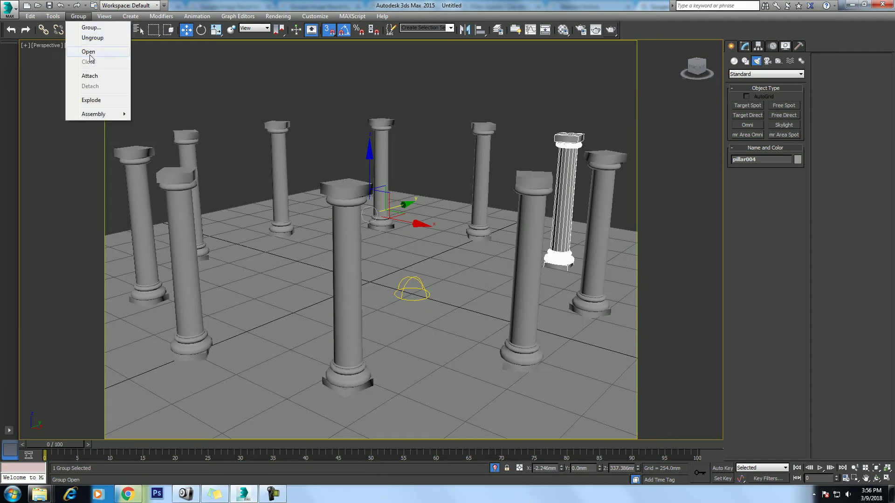
- Enable Flip Normals in the Lathe of the column-top line Line014
click(93, 34)
click(579, 134)
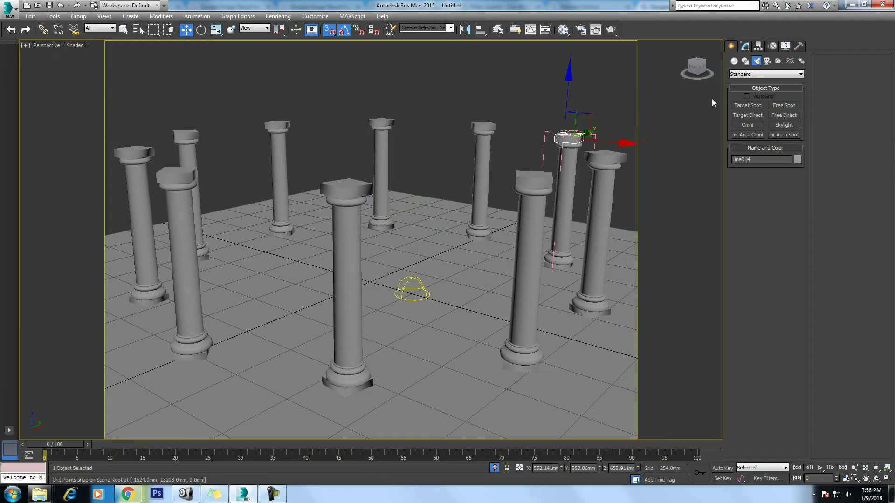
click(745, 46)
click(765, 196)
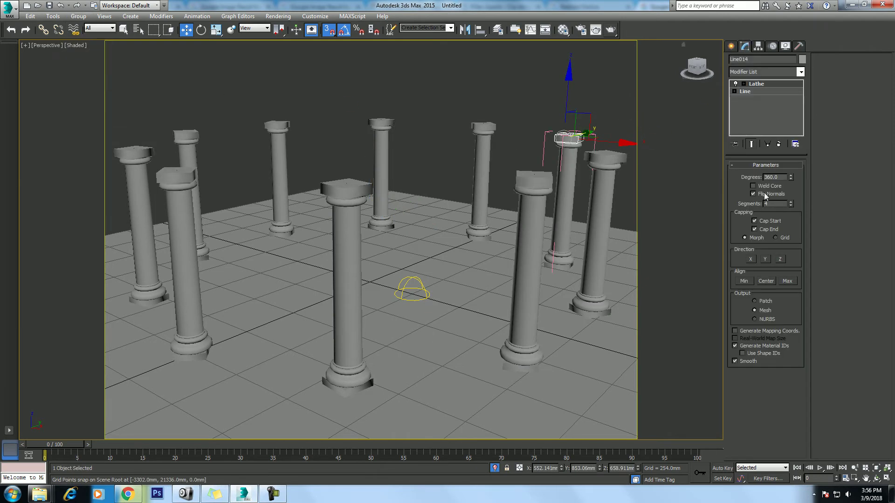
- Isolate and open the front pillar group, then enable Flip Normals on Line009's Lathe
drag(459, 370, 524, 373)
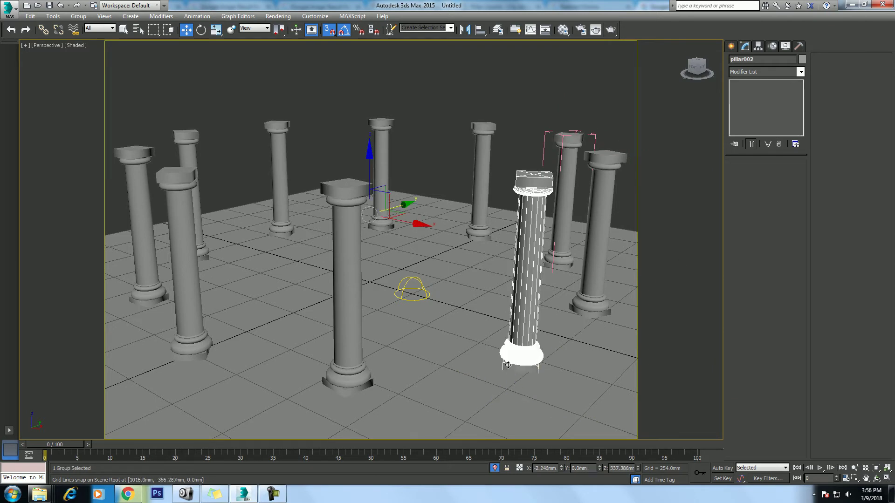
key(alt+q)
click(79, 16)
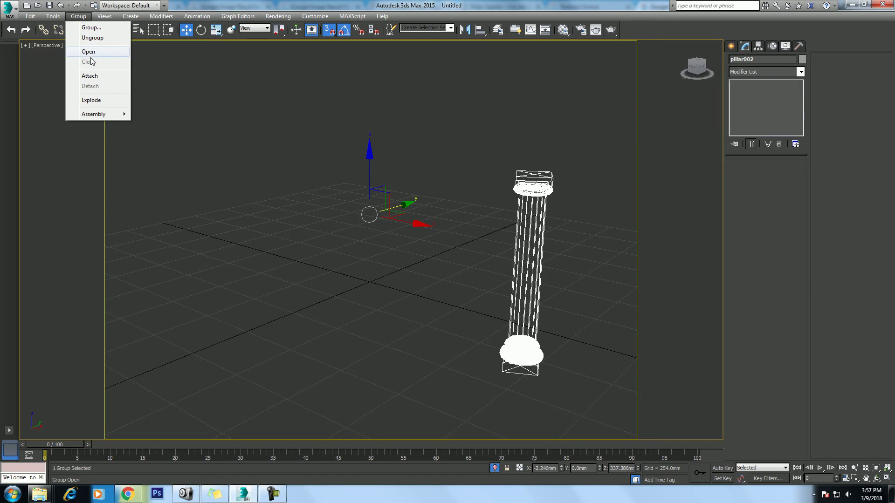
click(88, 52)
click(531, 368)
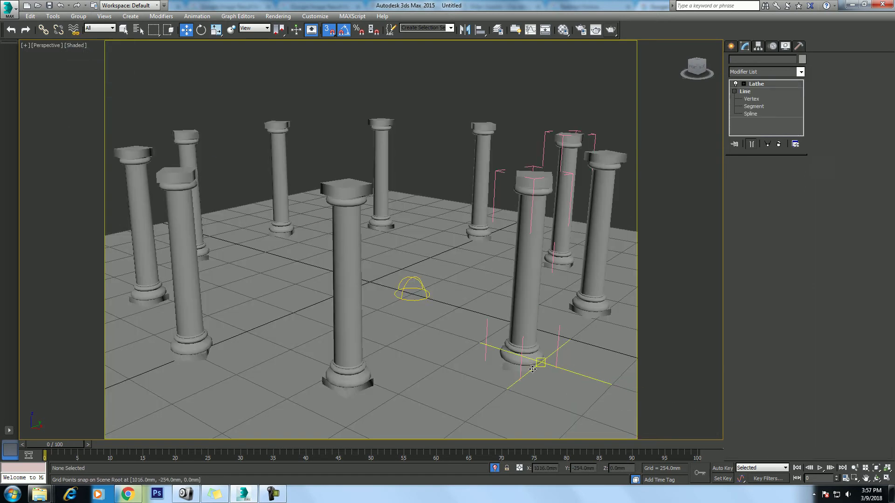
click(772, 194)
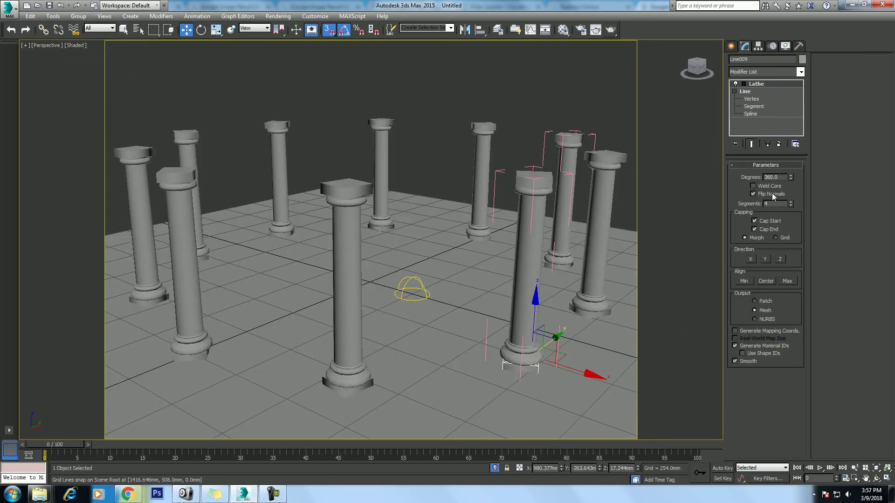
click(610, 93)
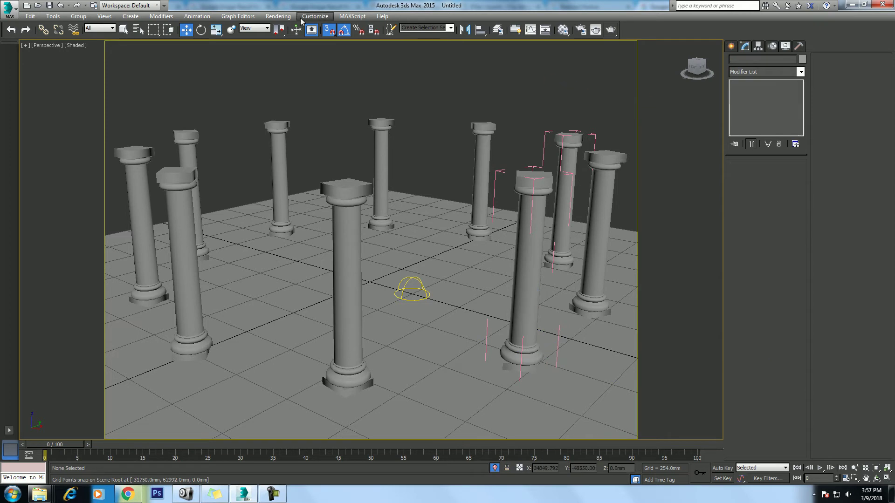
- Set the environment background colour to a light grey with a slight tint
click(279, 16)
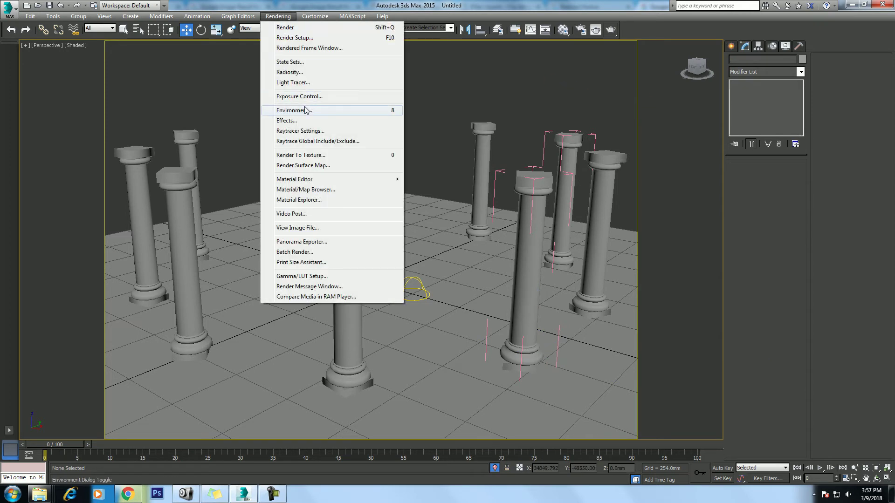
click(306, 110)
click(600, 122)
click(272, 114)
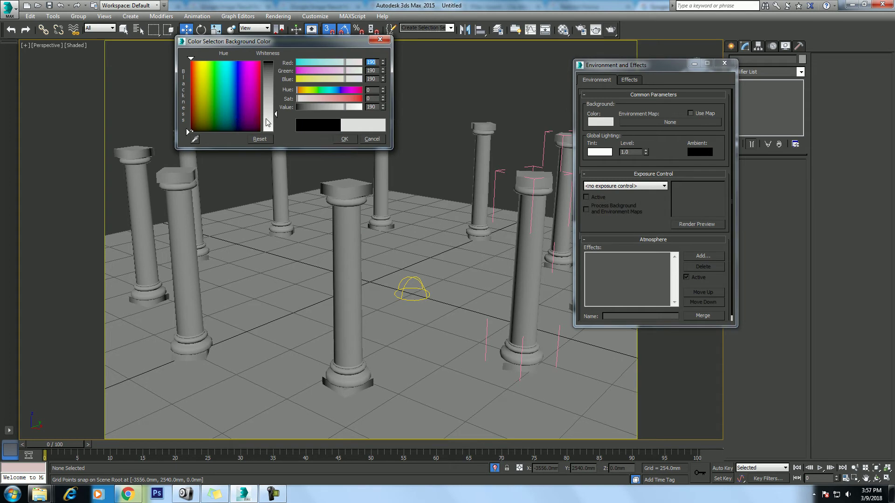
click(233, 124)
click(343, 139)
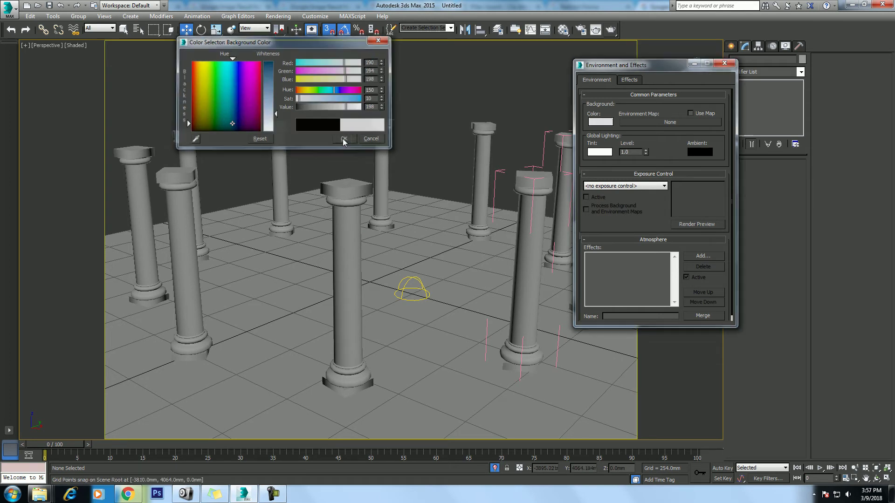
- Close Environment and Effects, start a production render, then cancel it
click(724, 63)
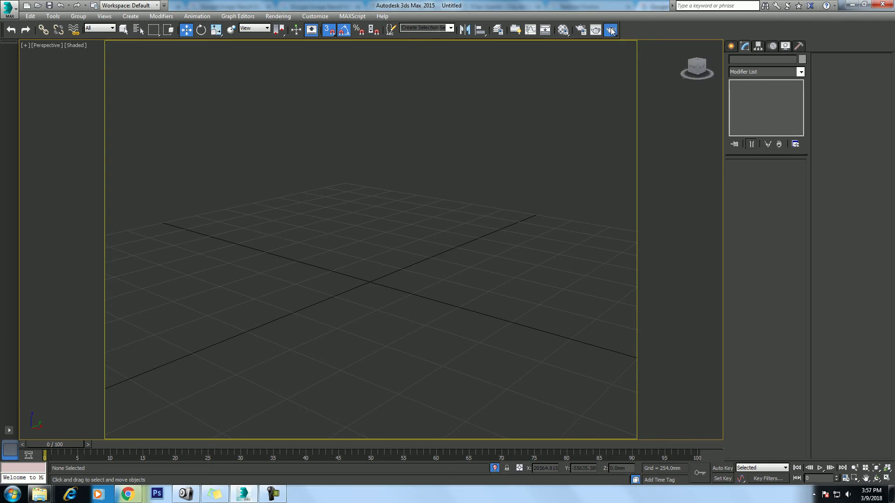
click(597, 31)
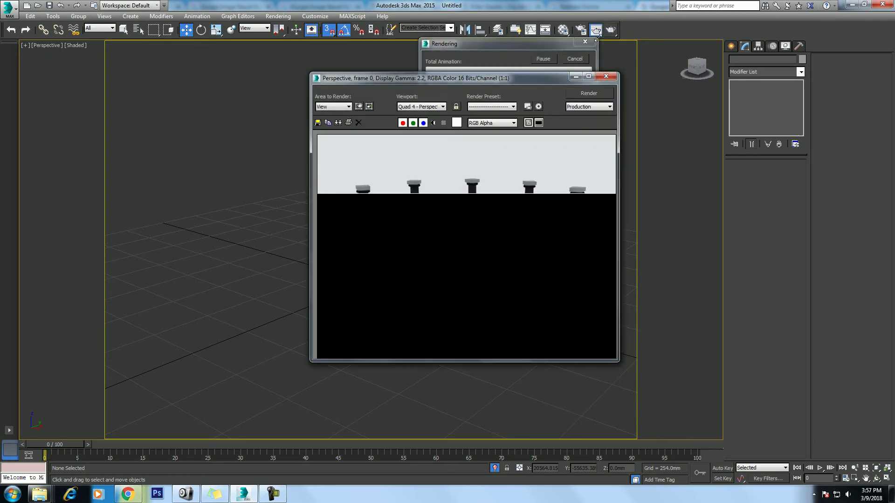
click(574, 59)
- Close the frame window, select column Line007, and render the full ring of columns
click(606, 76)
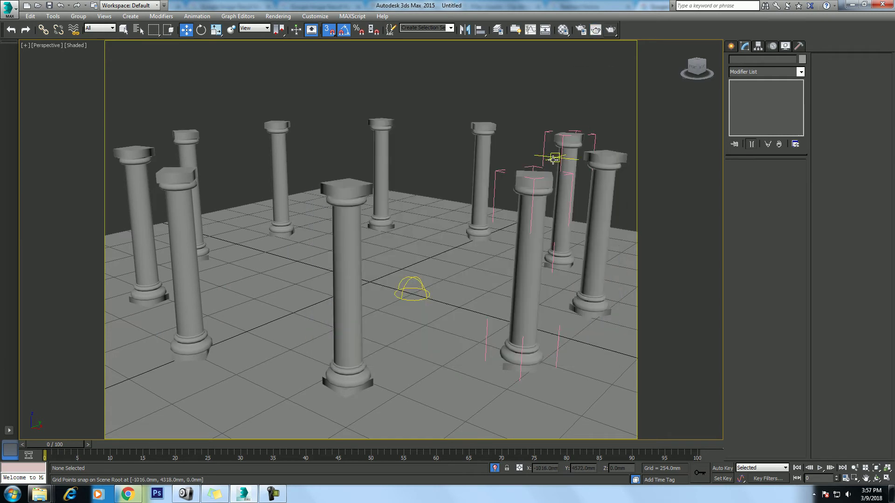
click(558, 214)
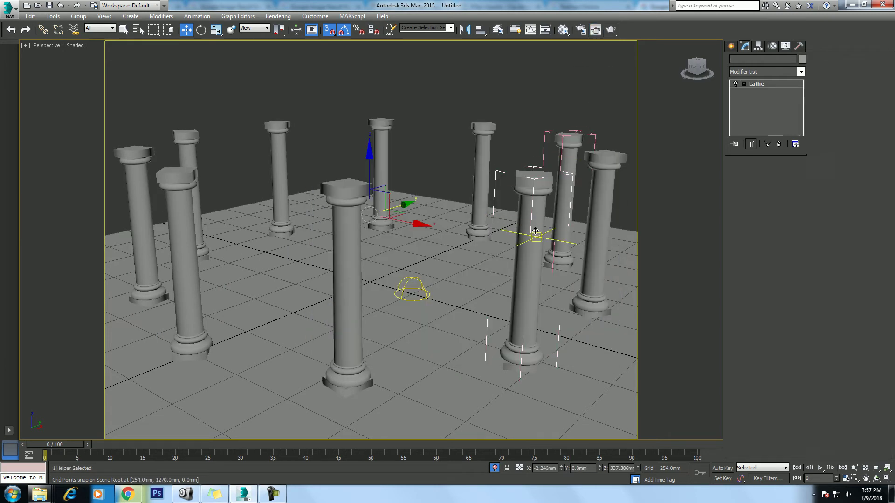
click(535, 232)
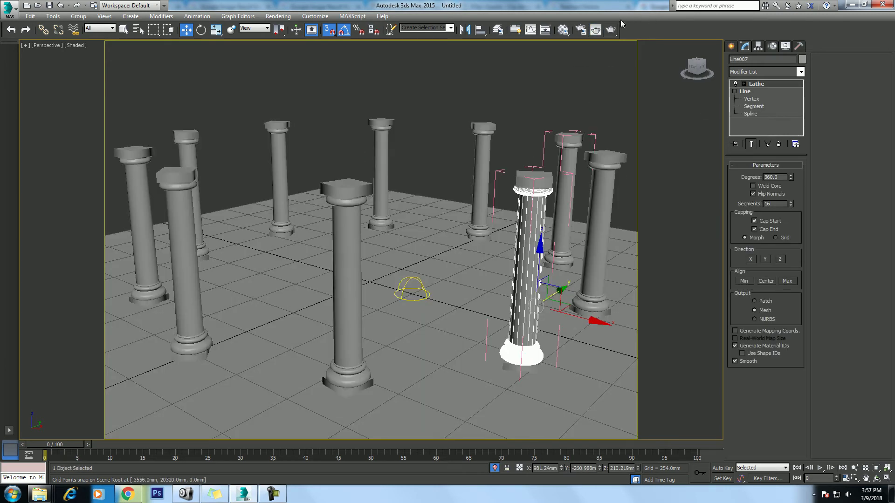
click(610, 29)
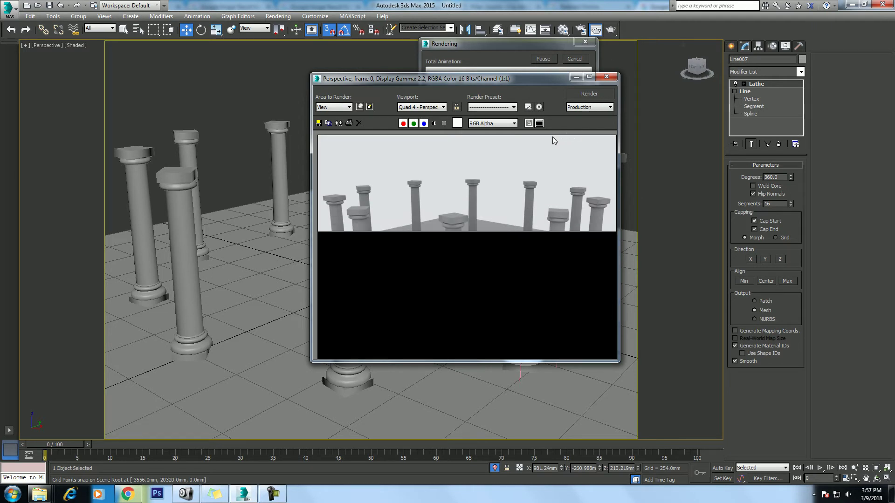
click(274, 497)
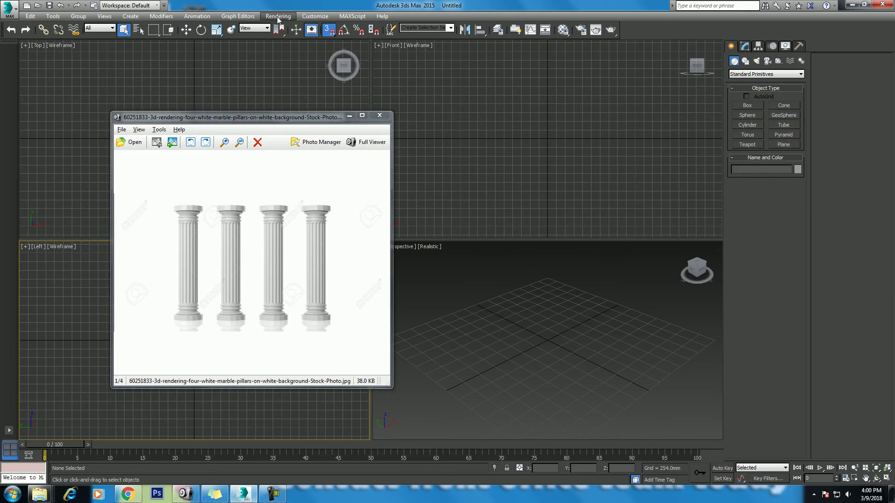
- In Units Setup, try Centimeters, then keep the metric display unit at Millimeters
click(278, 15)
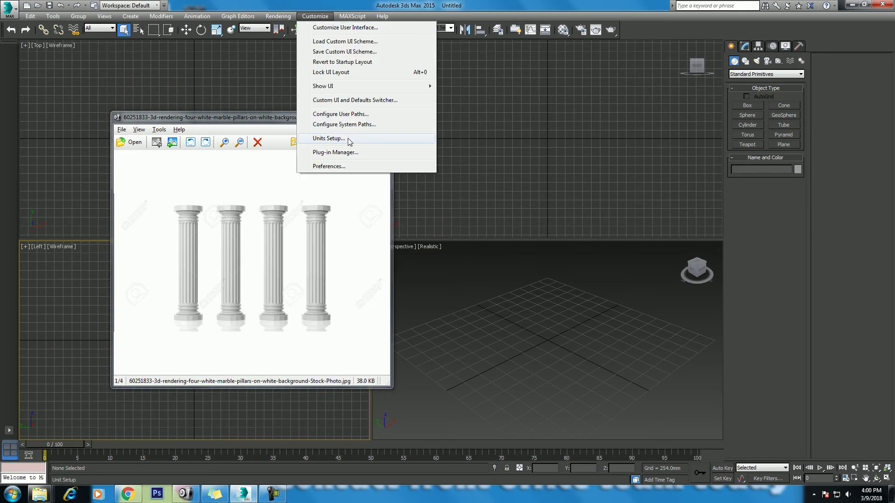
click(350, 139)
click(354, 116)
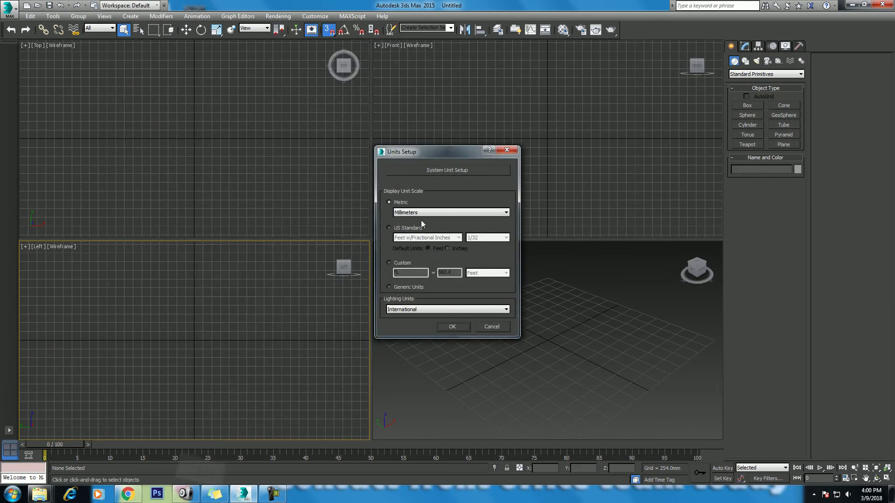
click(424, 215)
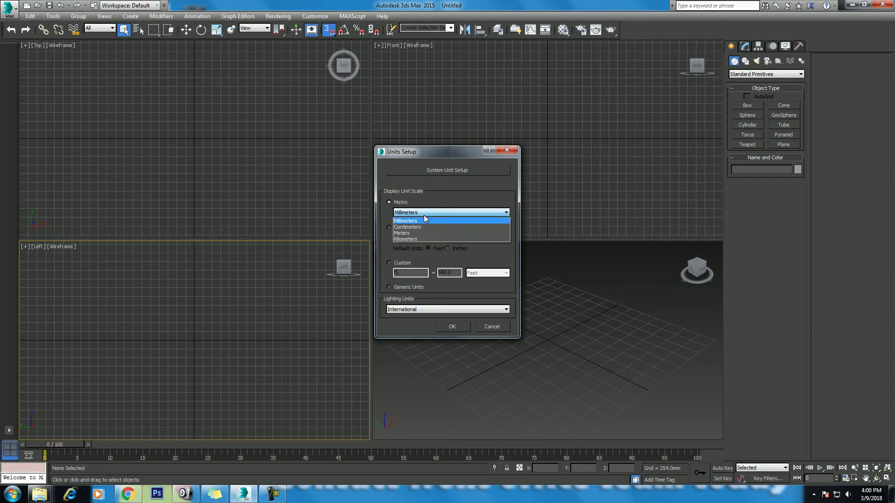
click(424, 227)
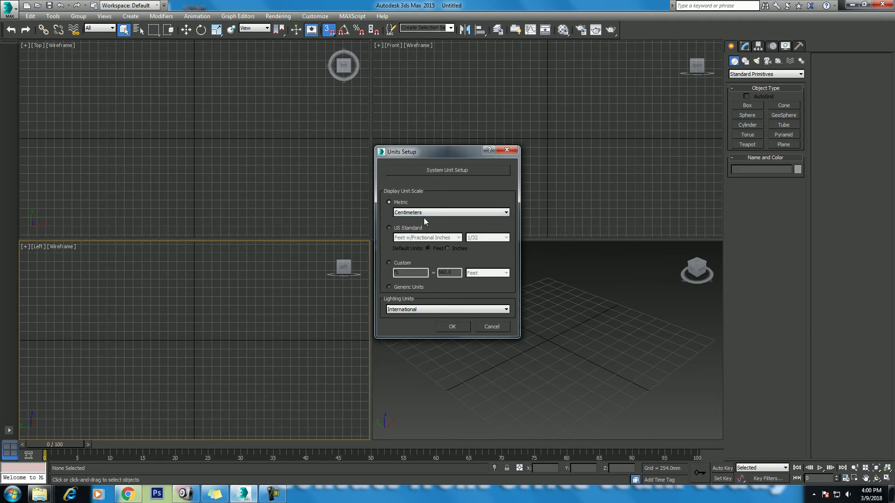
click(424, 216)
click(426, 222)
click(459, 329)
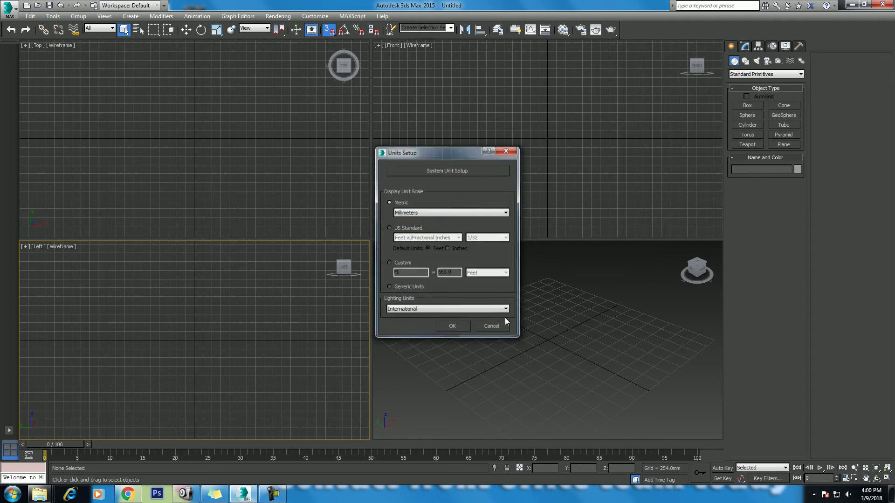
- Draw a box with the Cube creation method at the grid centre and select its length value
click(751, 106)
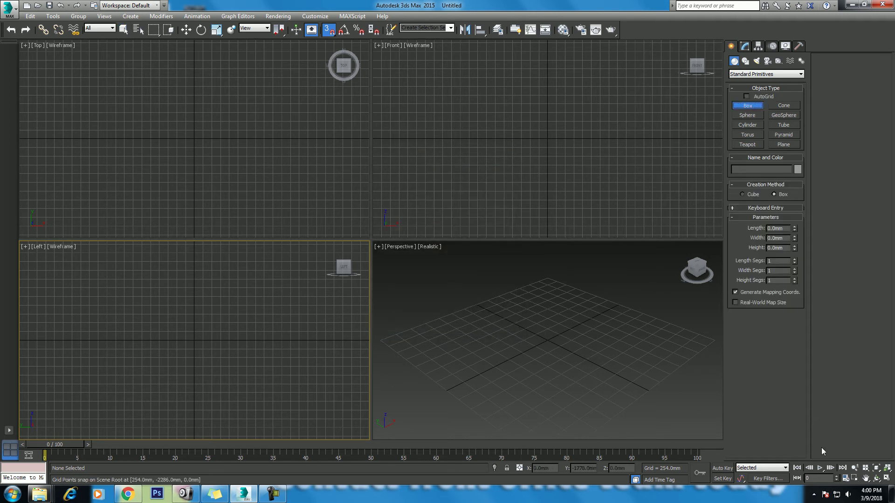
click(754, 196)
drag(552, 341, 558, 348)
scroll(579, 365, up, 2)
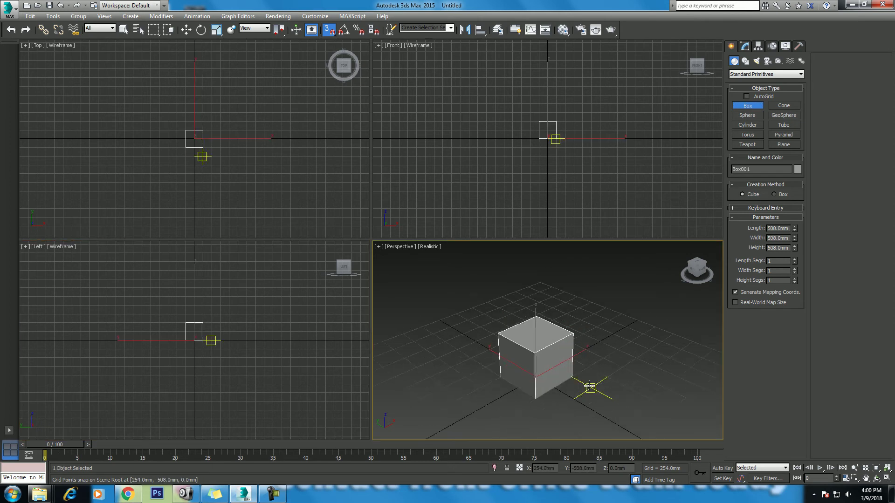
scroll(588, 386, up, 2)
click(778, 229)
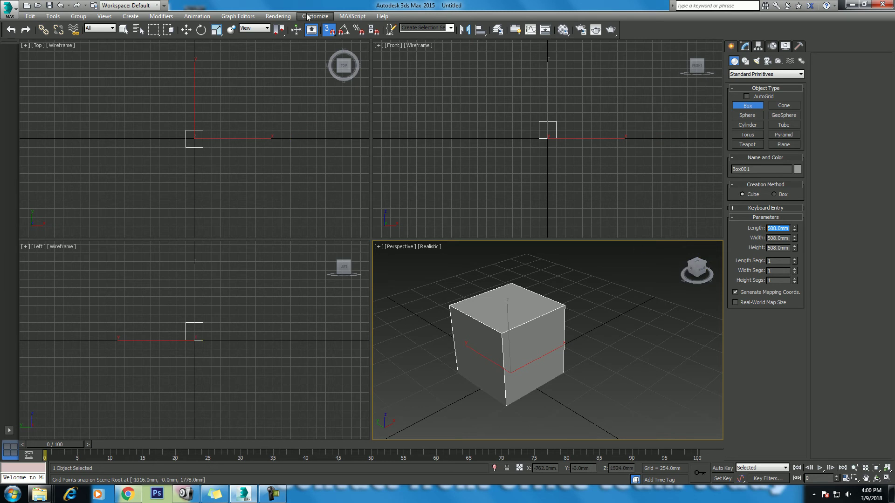
- Set the display units to metric Centimeters in Units Setup
click(286, 17)
mouse_move(315, 16)
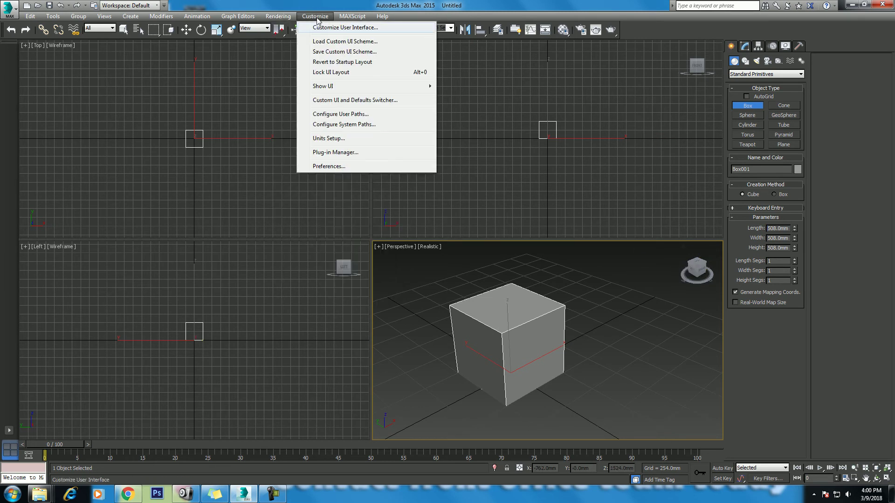
click(352, 141)
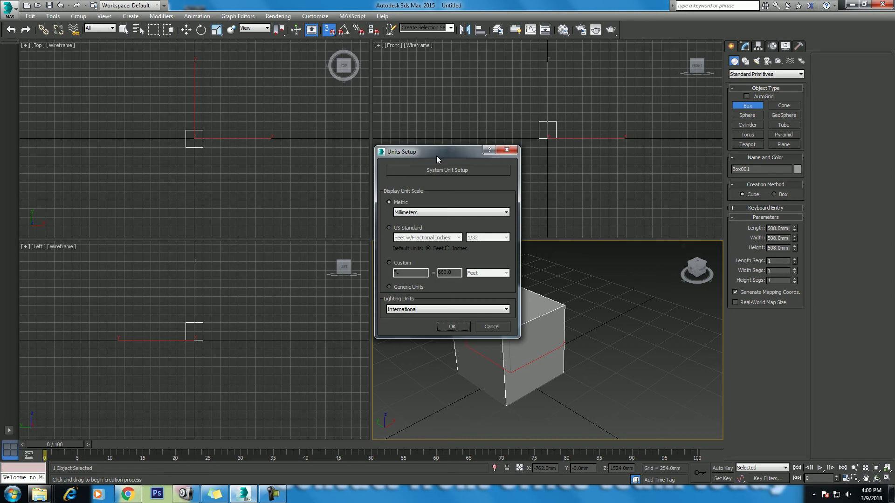
drag(437, 152, 299, 113)
click(326, 173)
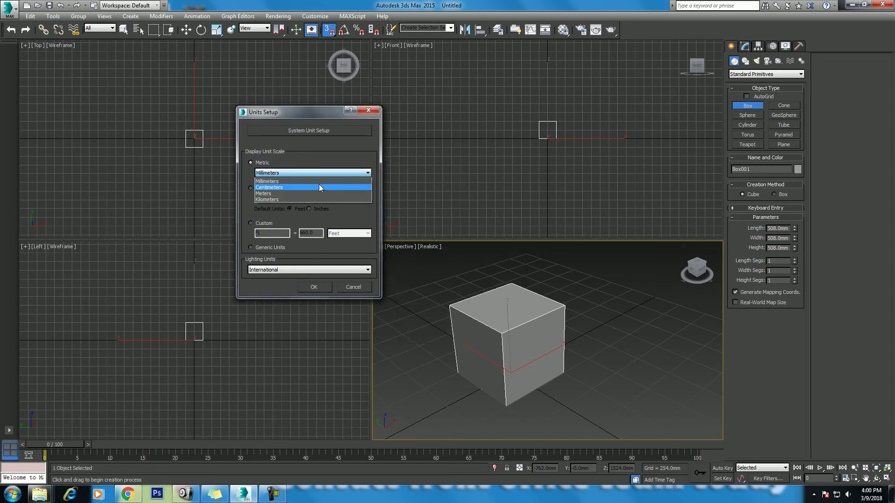
click(317, 185)
click(313, 285)
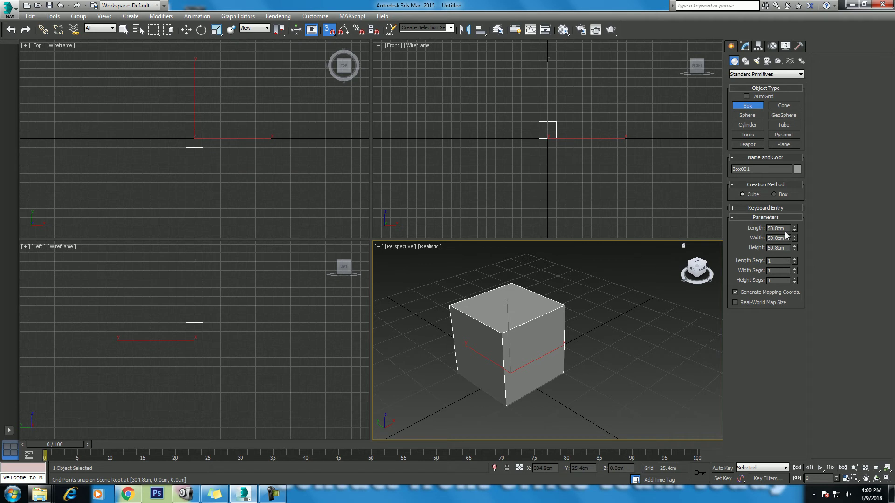
- Change the metric display unit to Meters
click(315, 16)
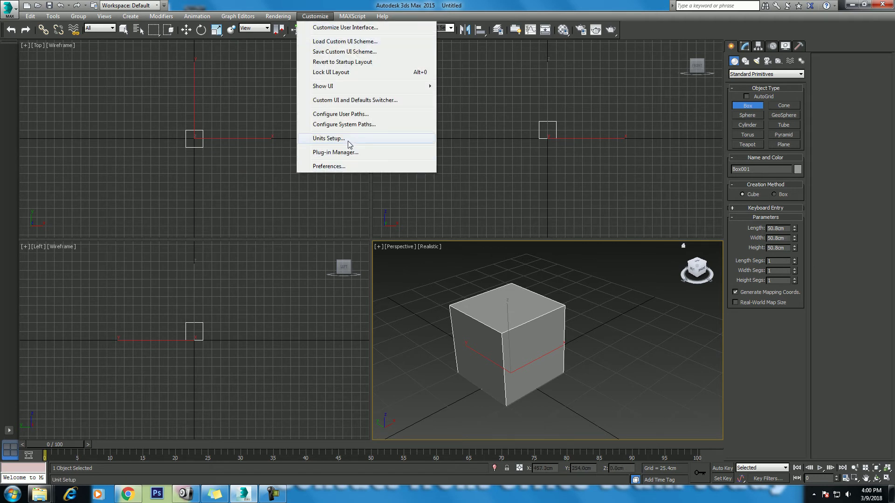
click(347, 139)
click(435, 213)
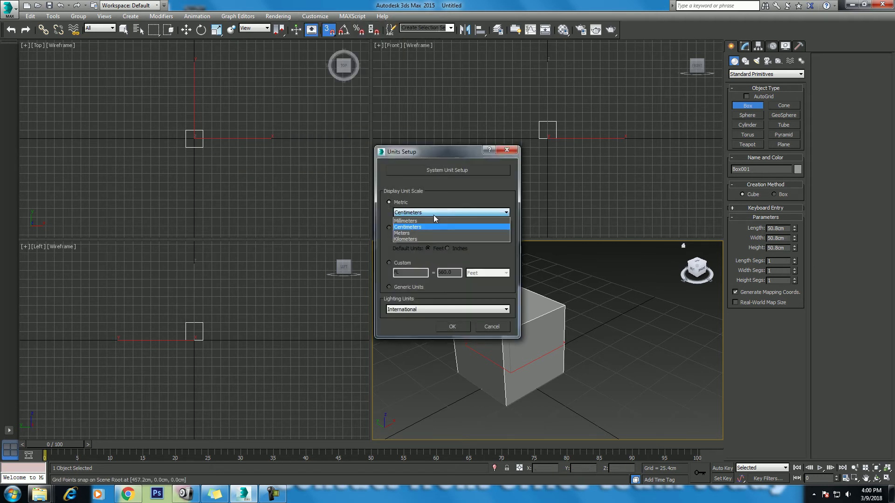
click(429, 233)
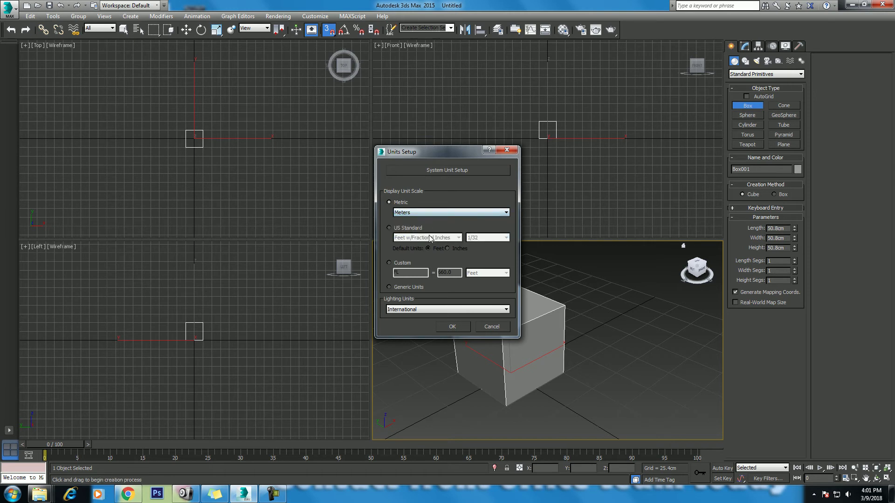
click(456, 326)
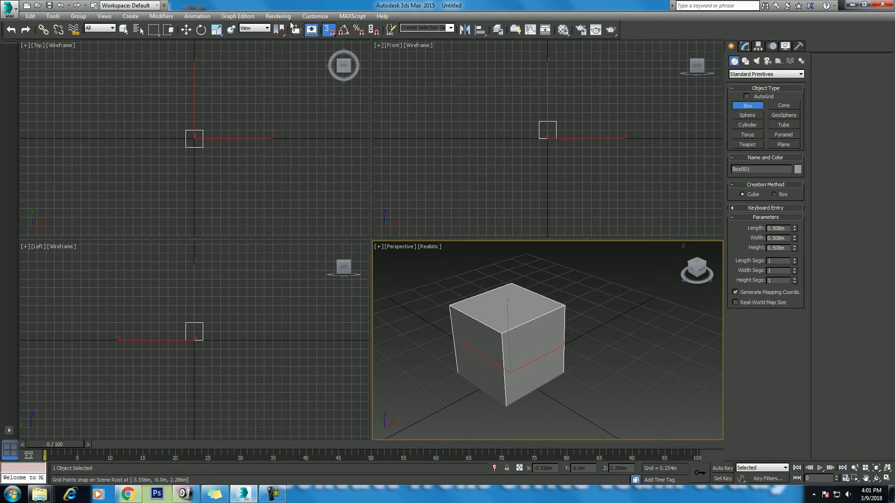
- Switch the display units to US Standard feet with fractional inches
click(321, 17)
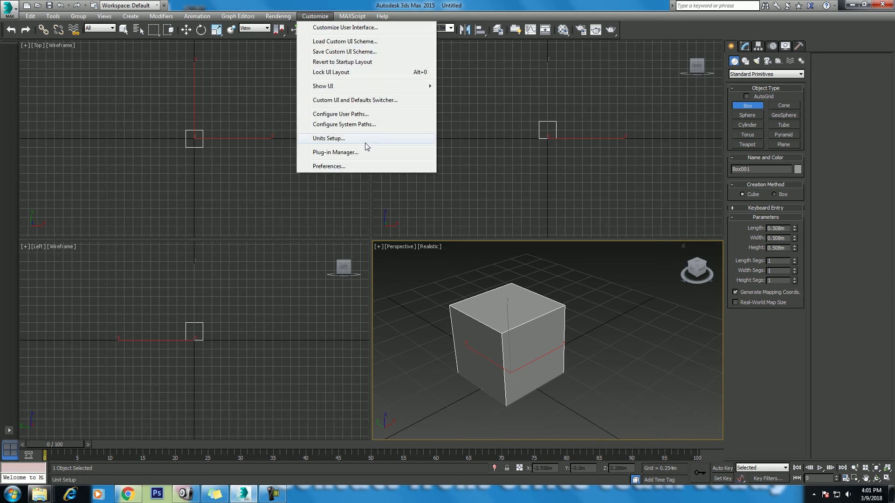
click(365, 142)
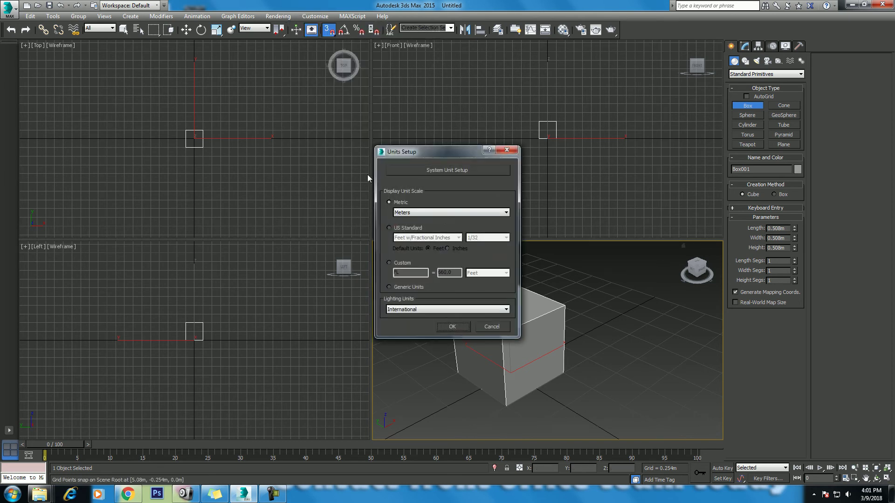
click(408, 232)
click(458, 328)
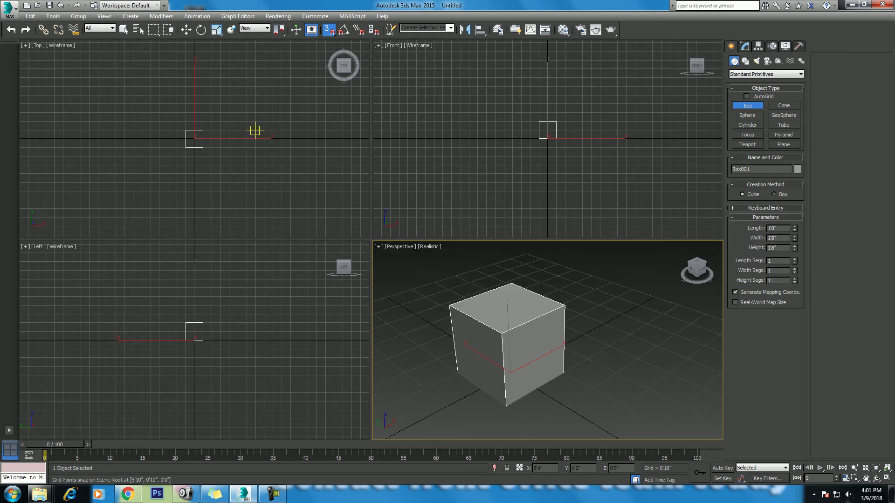
- Maximize the Perspective view and switch the display units to Custom FL units
key(alt+w)
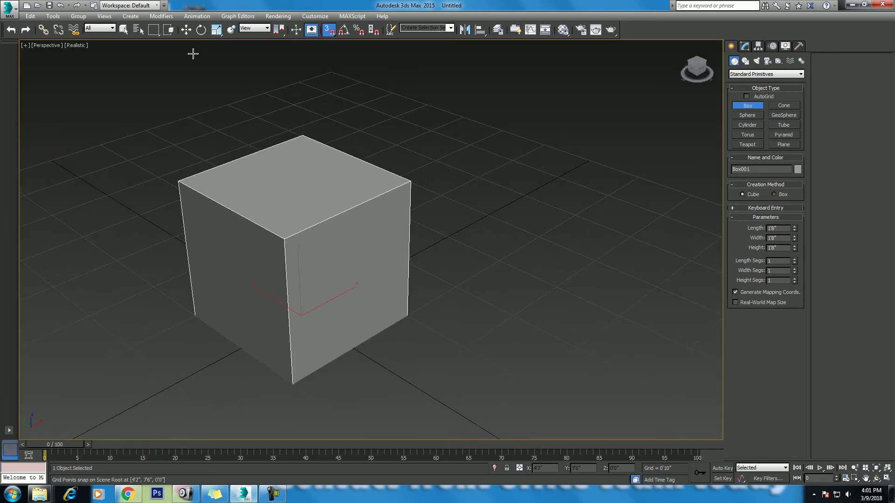
click(276, 16)
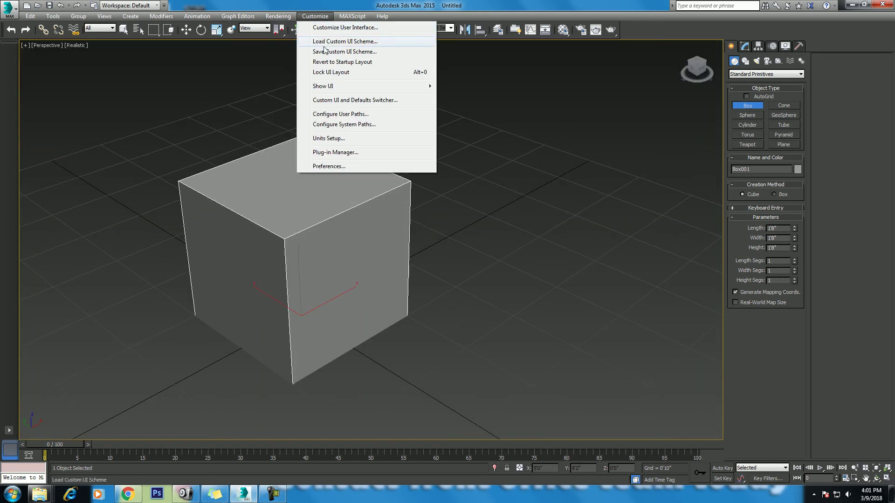
click(346, 140)
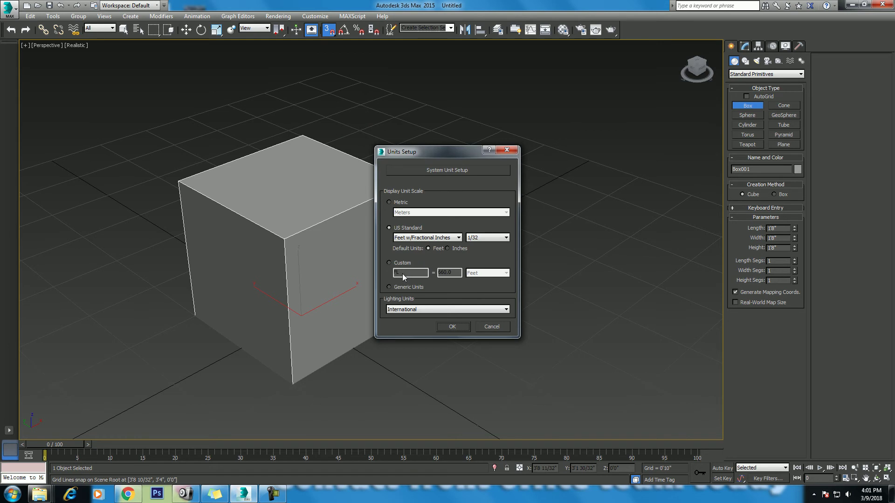
click(390, 263)
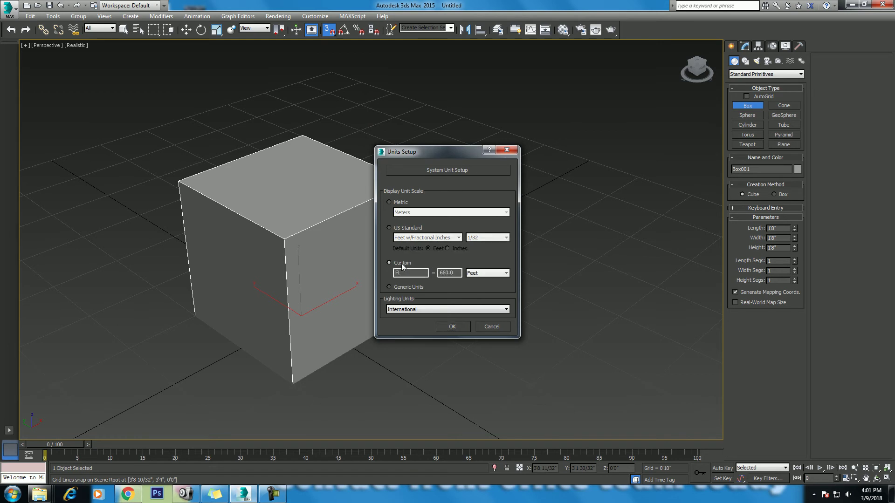
click(459, 328)
- Set the display units to Generic Units
click(315, 16)
click(338, 138)
click(390, 287)
click(451, 327)
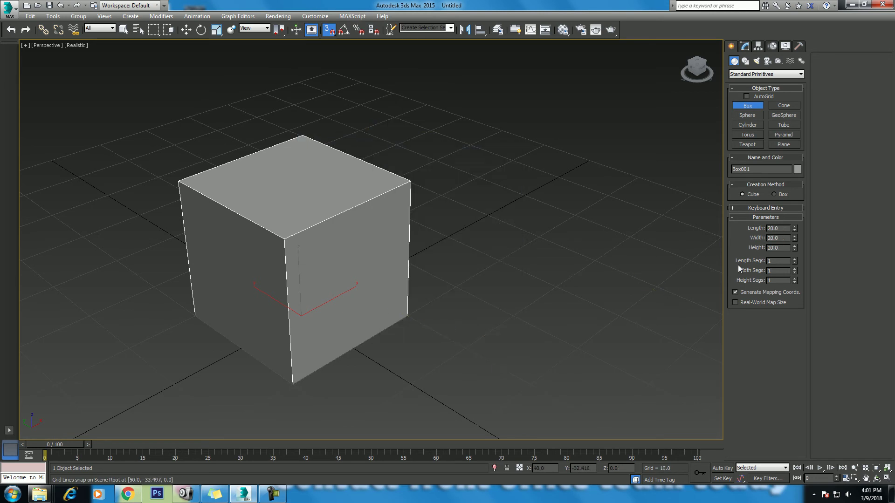
- Keep International as the lighting units in Units Setup
click(315, 16)
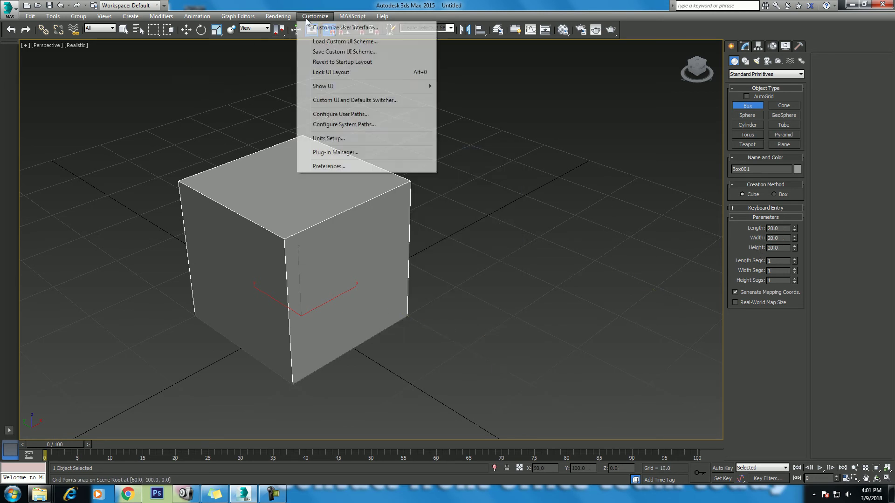
click(340, 134)
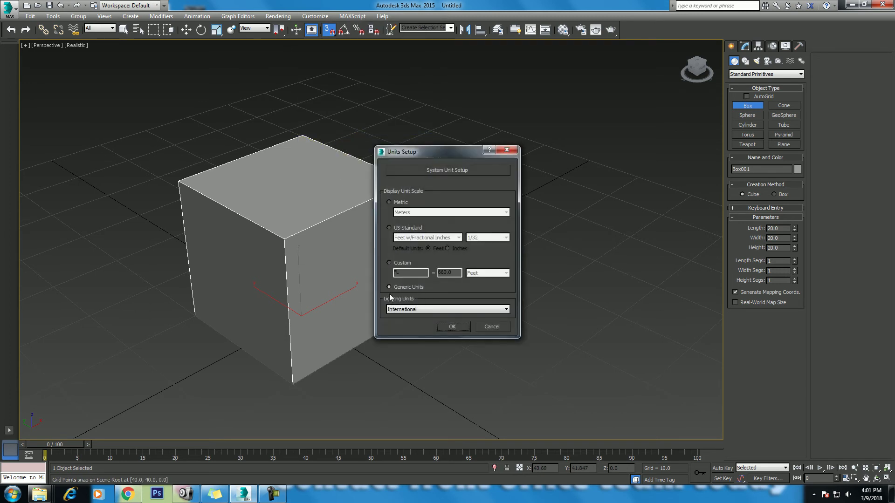
click(426, 313)
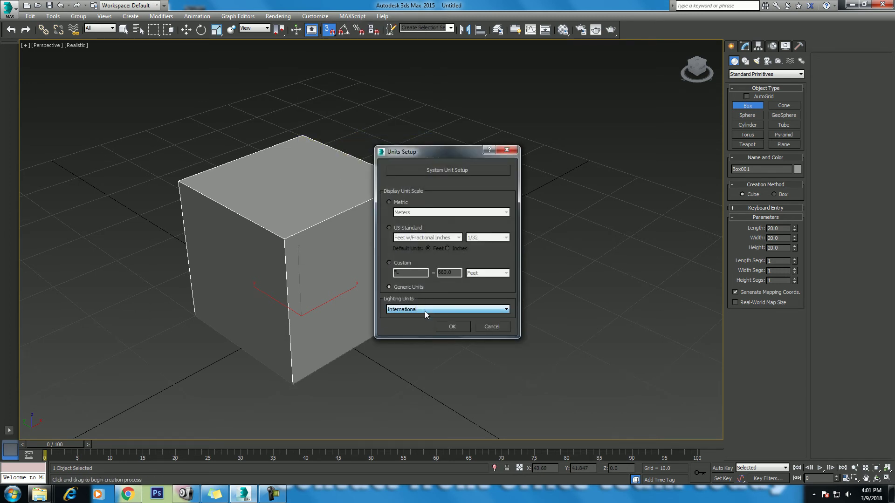
click(427, 317)
click(456, 330)
- Start drawing a second box on the grid, then cancel the box tool
click(493, 219)
drag(475, 214, 266, 380)
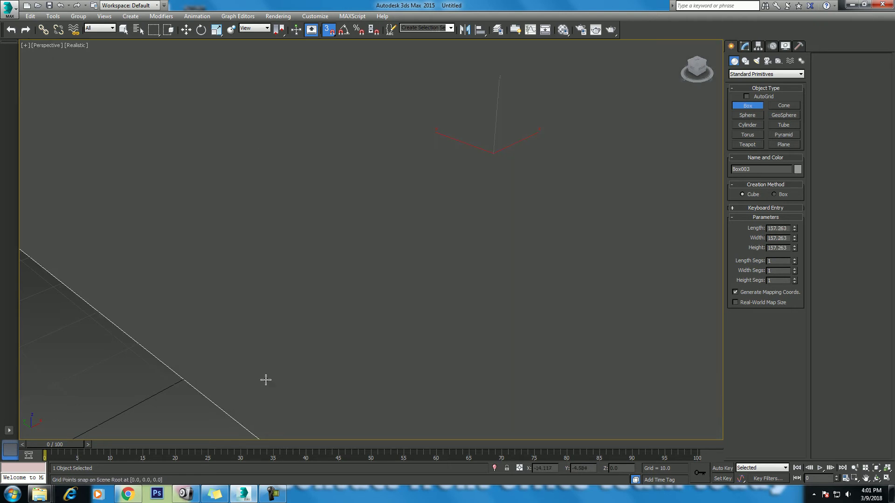
scroll(313, 372, down, 5)
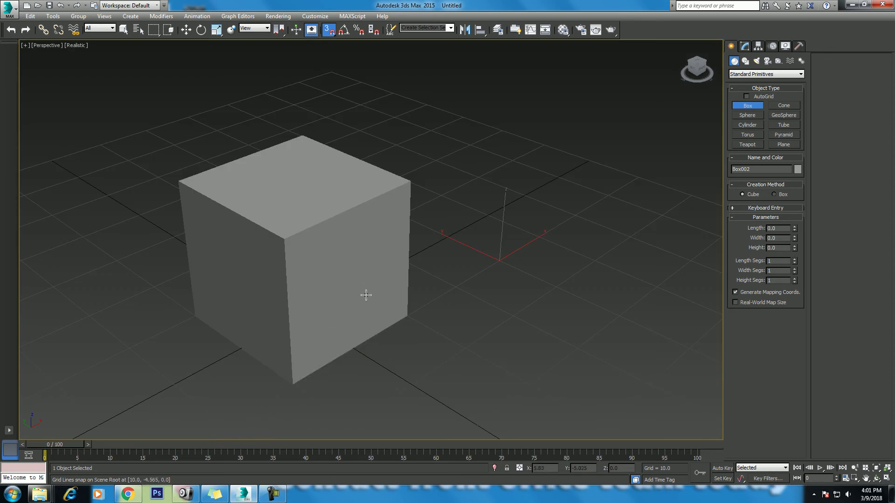
right_click(430, 257)
- Select Box001 and set the lighting units to American
click(344, 229)
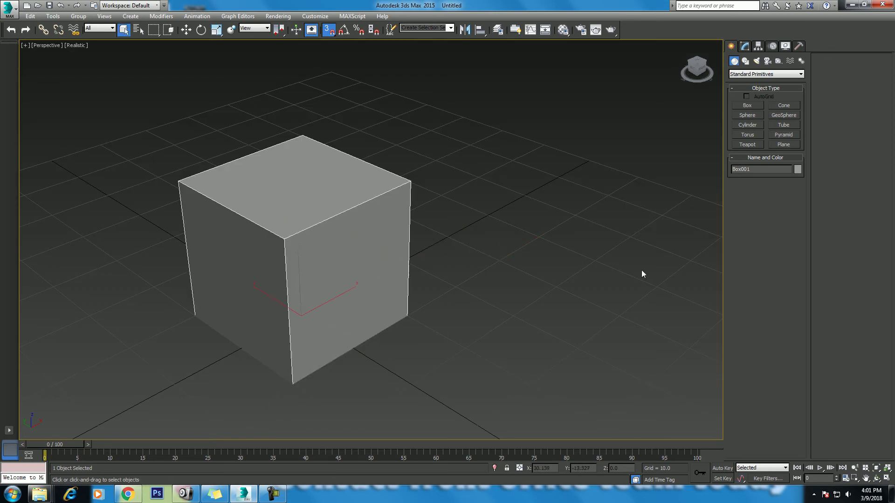
click(745, 47)
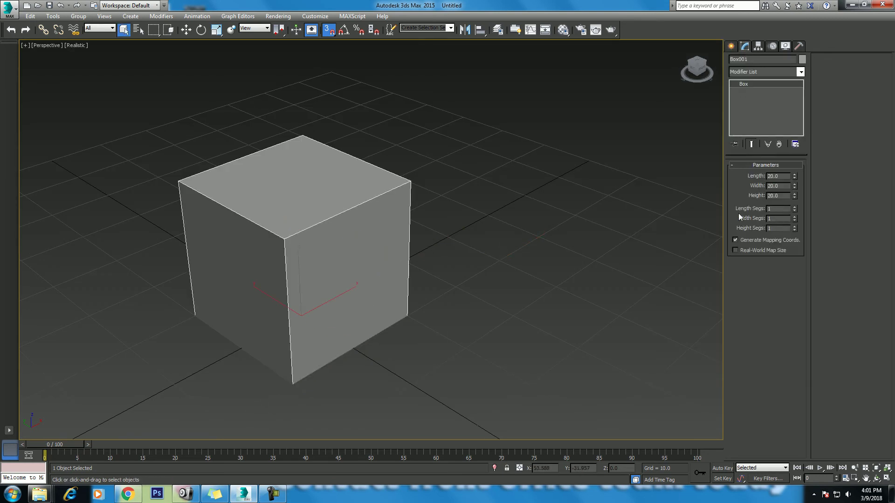
click(315, 16)
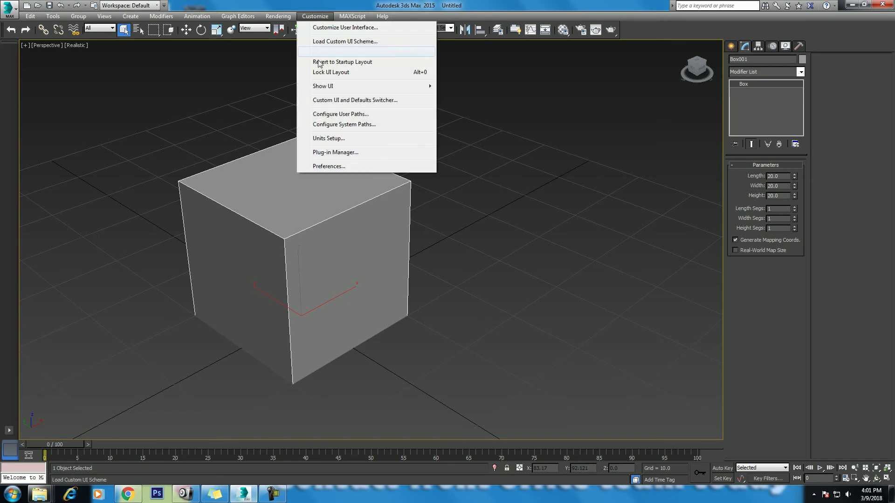
click(329, 138)
click(421, 311)
click(417, 323)
click(447, 329)
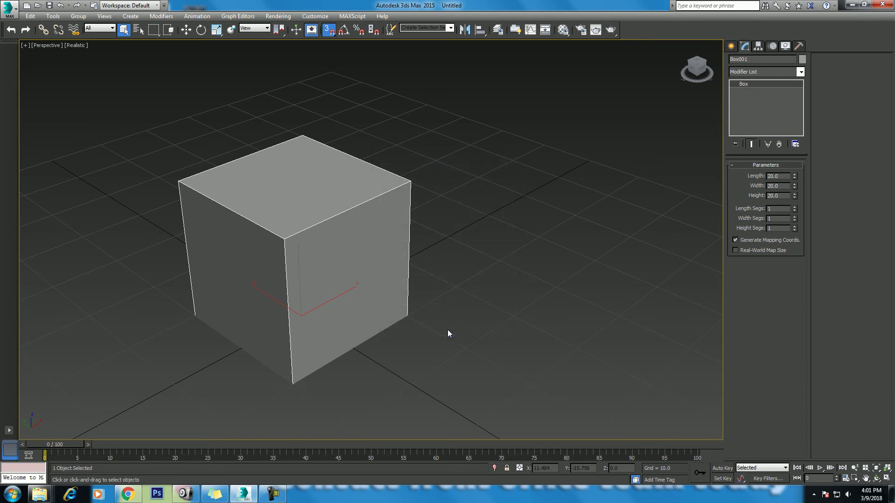
- Reselect the cube and set the display units to metric Centimeters
drag(494, 200, 296, 369)
click(315, 16)
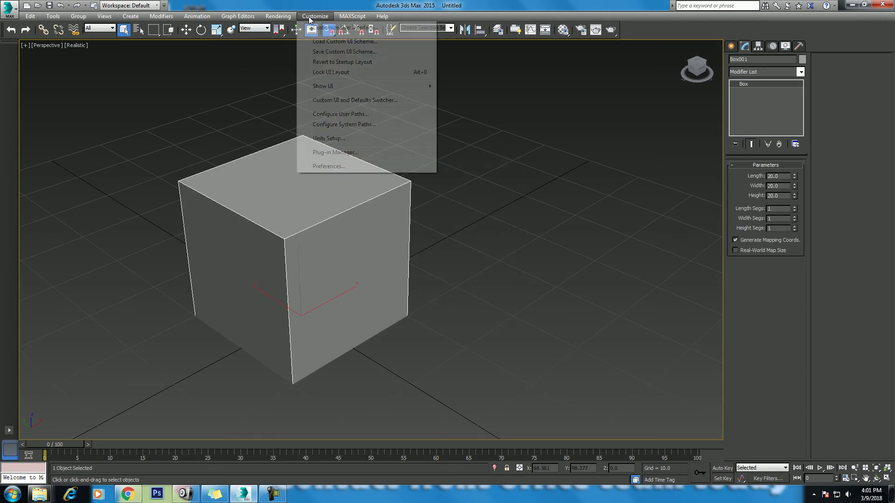
click(328, 138)
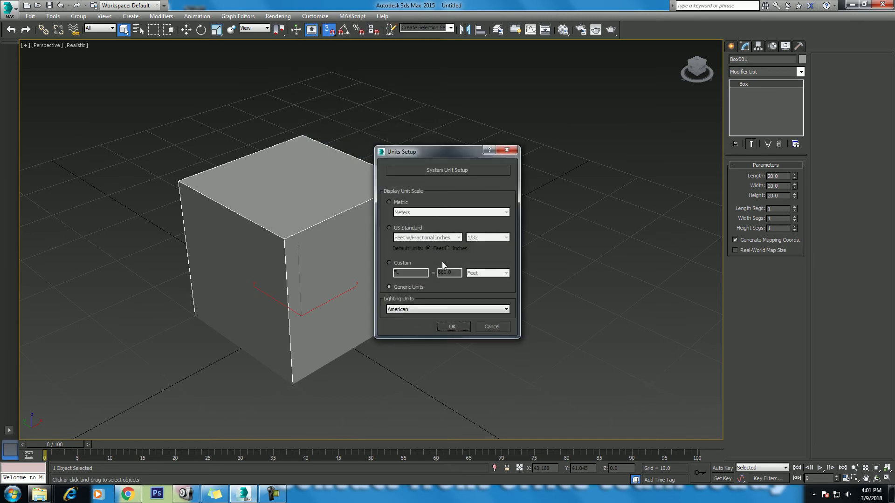
click(400, 204)
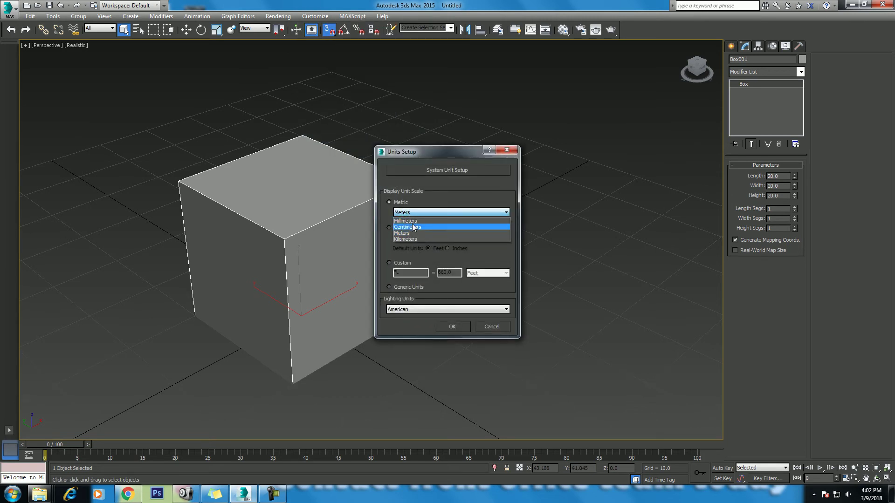
click(413, 227)
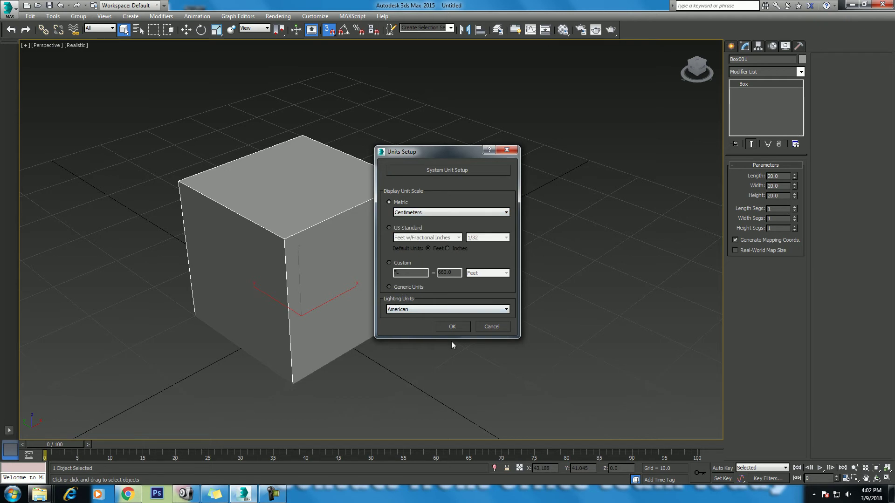
click(452, 327)
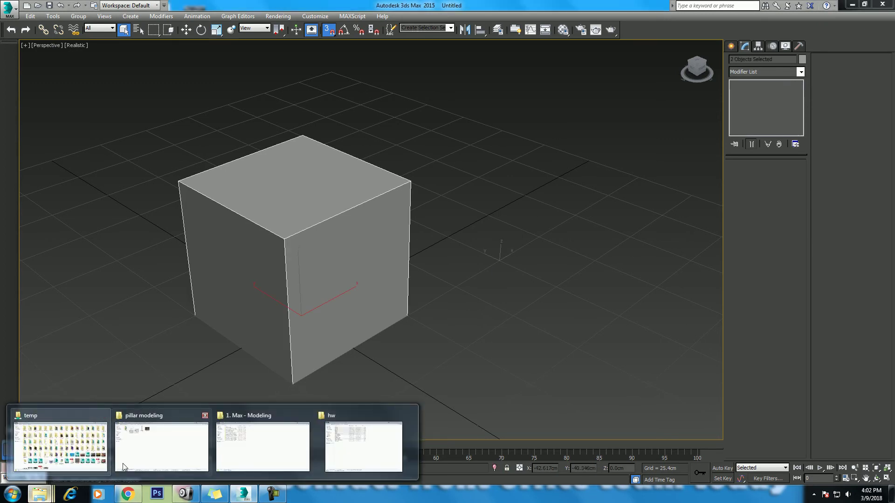
- Open the four-pillars JPG from the pillar modeling folder in the image viewer
mouse_move(40, 494)
click(137, 453)
click(276, 176)
double_click(157, 75)
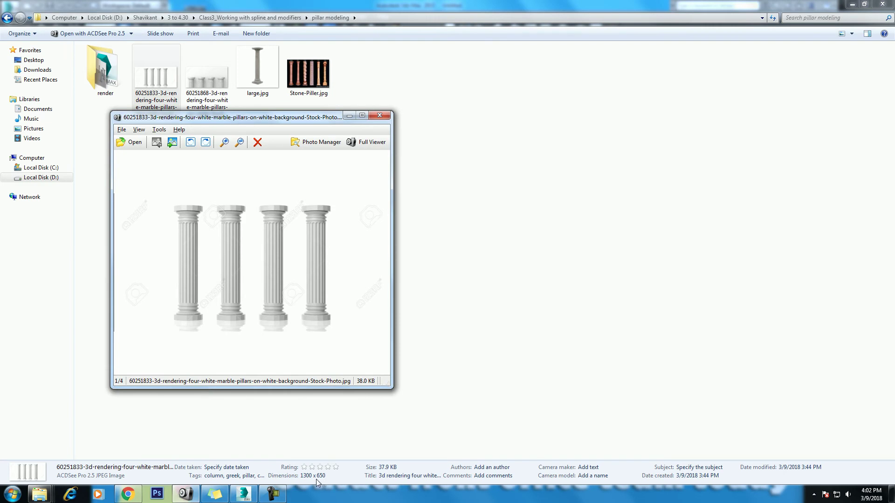
- Minimize the image viewer and return to the 3ds Max scene
click(349, 116)
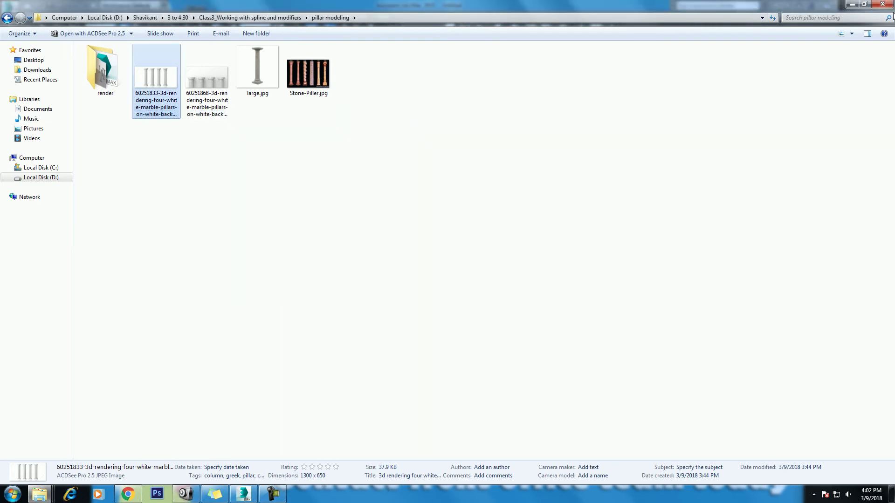
click(854, 5)
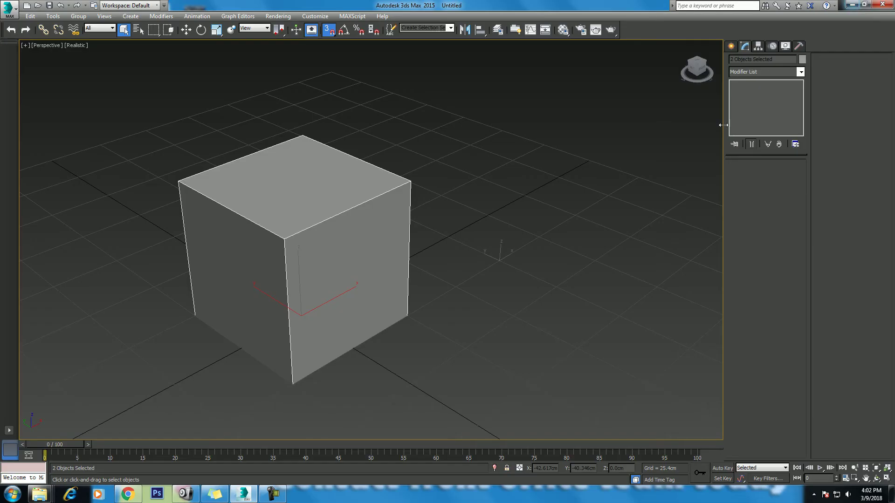
right_click(446, 303)
click(524, 279)
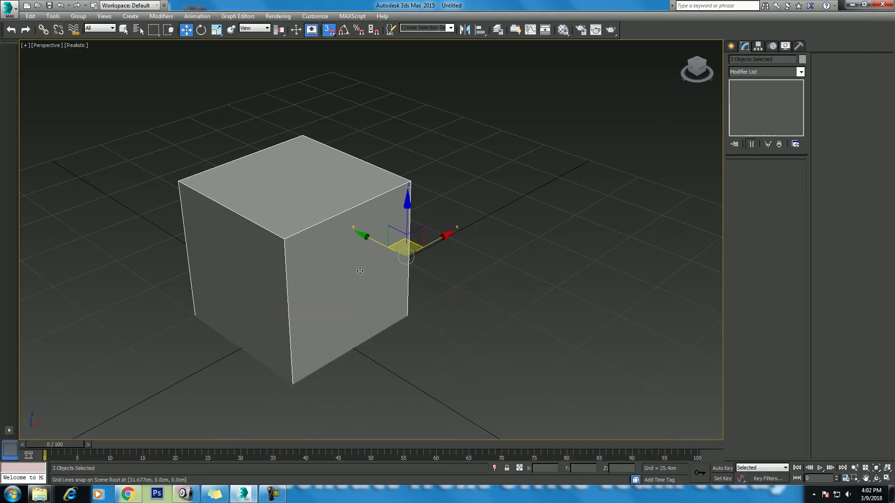
- Delete the cube in the four-viewport layout and maximize the empty Front view
key(alt+w)
drag(591, 303, 446, 403)
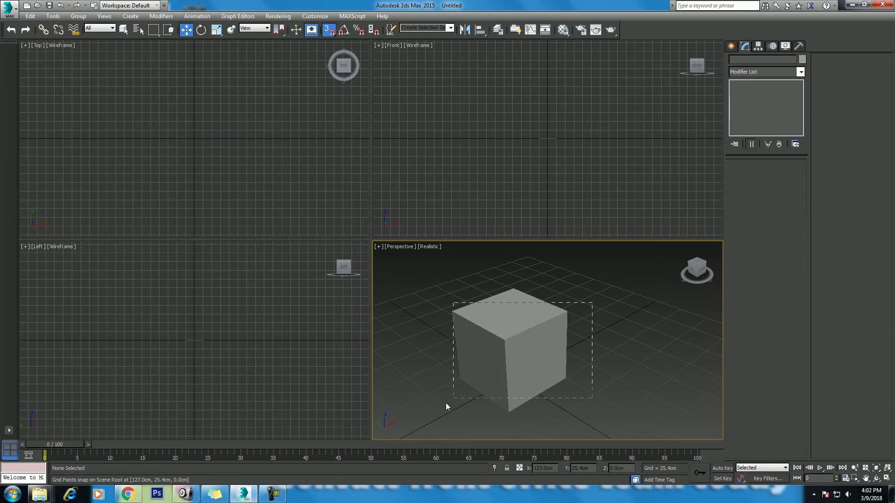
key(Delete)
key(alt+w)
scroll(550, 196, up, 3)
click(731, 46)
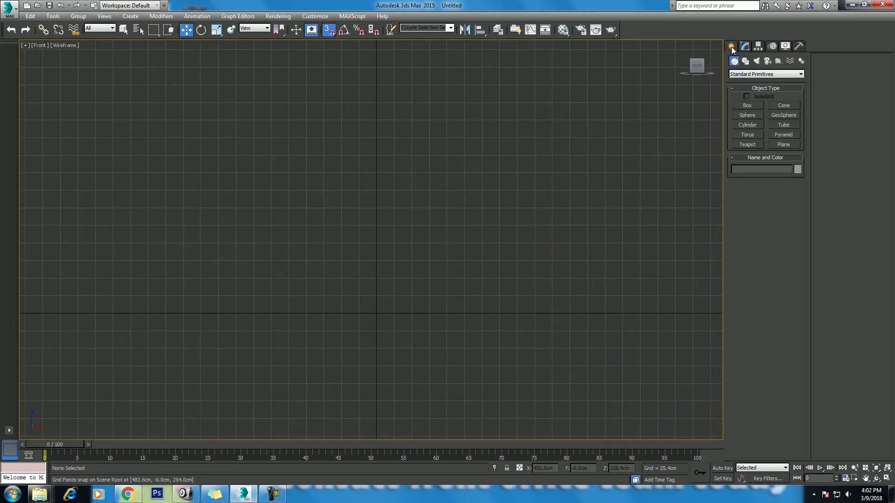
- Draw Plane001 in the Front view and reduce its segments to 1
click(784, 144)
middle_drag(380, 202, 335, 263)
drag(226, 129, 454, 392)
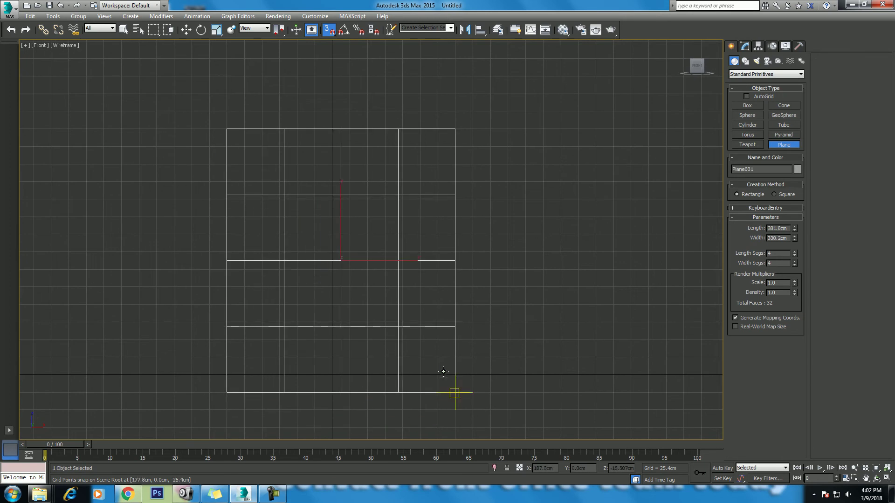
key(w)
click(750, 46)
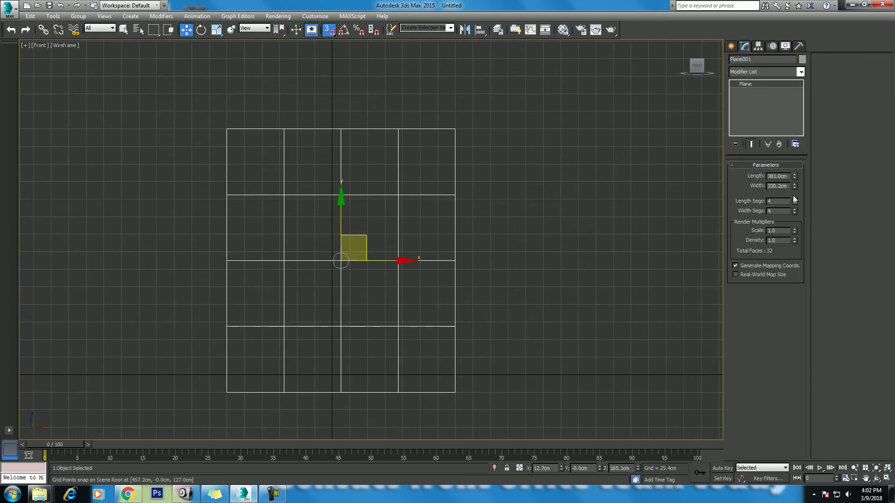
right_click(795, 209)
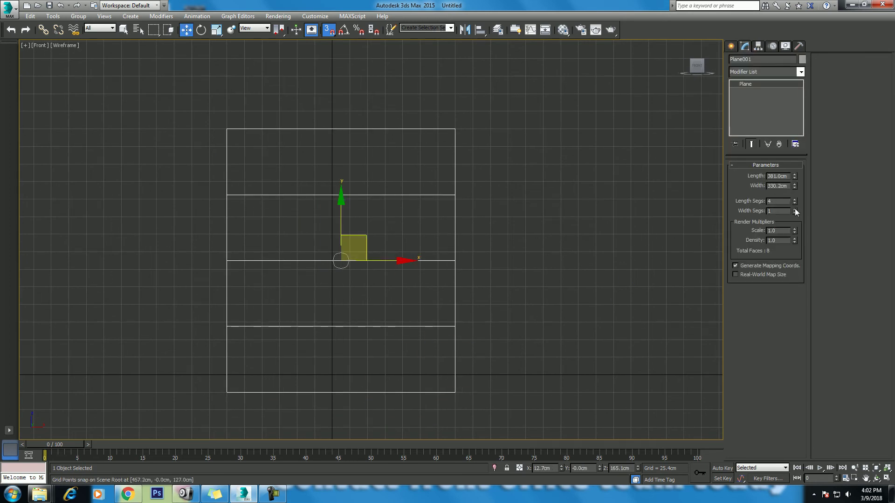
- Try a new plane length and enlarge the four-pillar photo viewer for reference
double_click(789, 176)
text(1350)
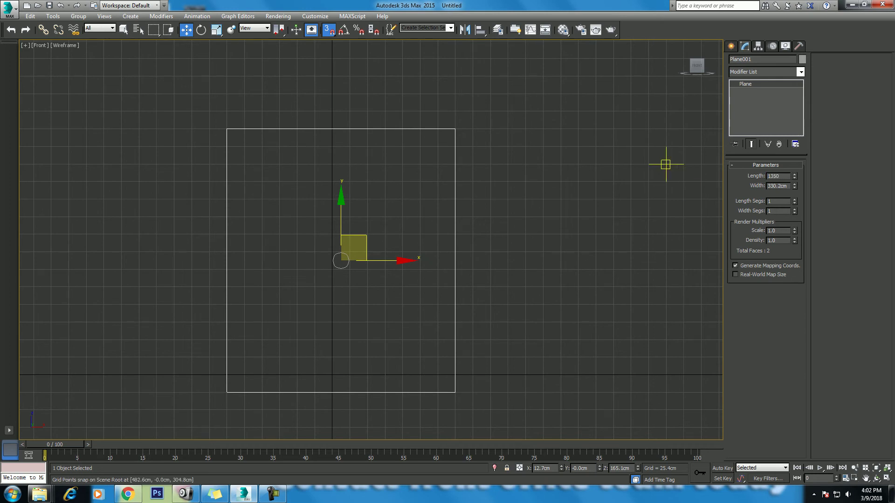
key(Tab)
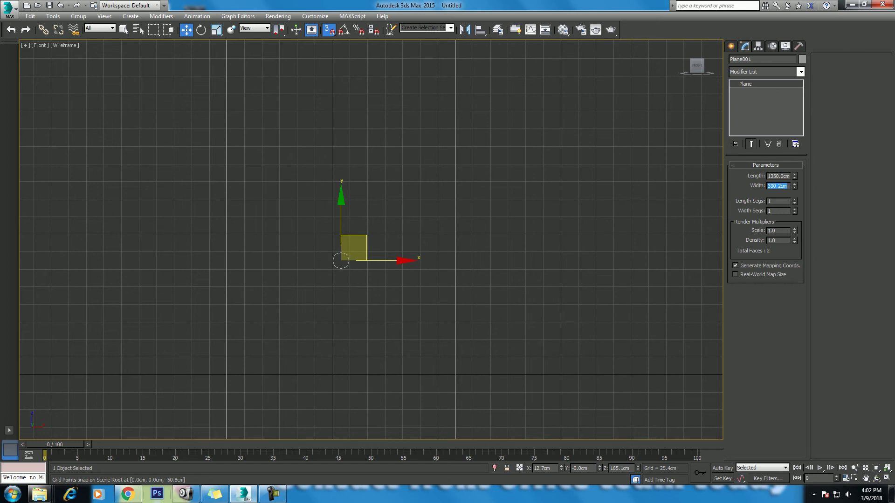
click(186, 494)
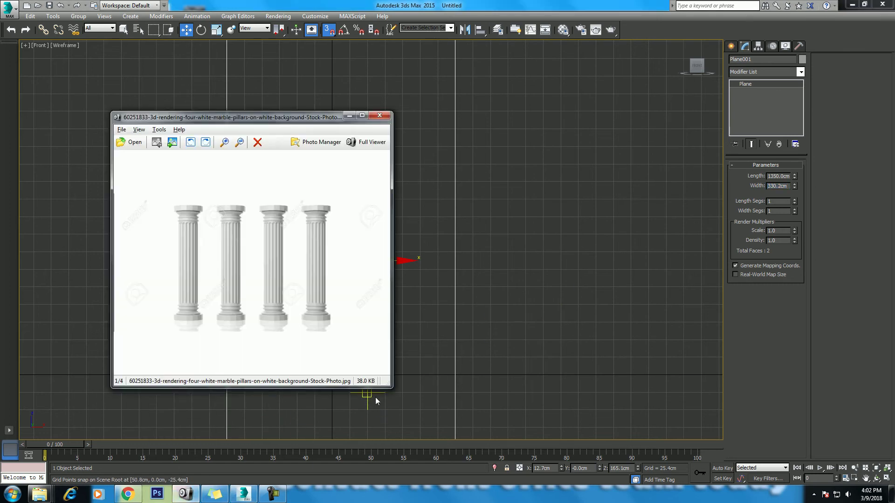
drag(389, 389, 451, 385)
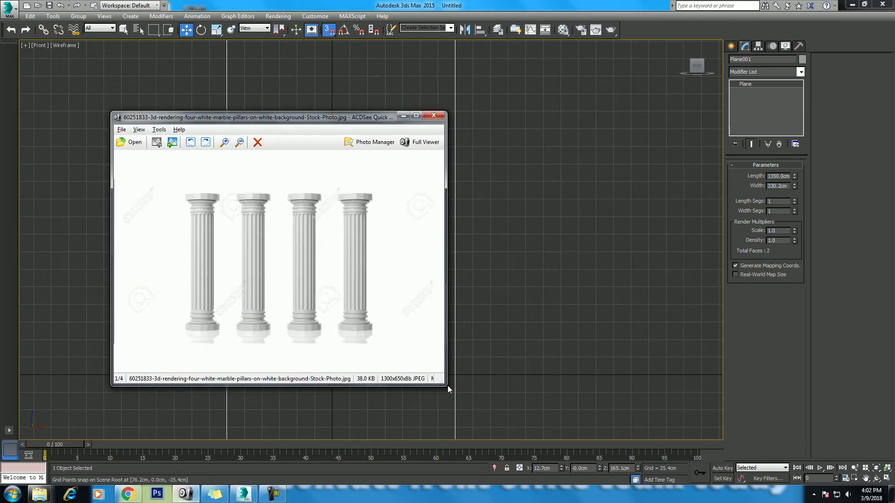
- Set the plane's Length to 1300 and Width to 650, hiding the photo viewer
double_click(777, 176)
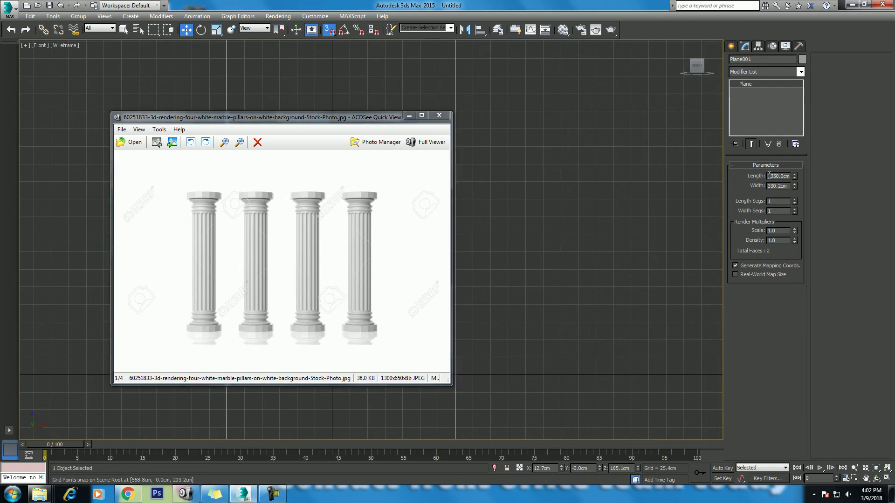
text(1300)
key(Tab)
text(6)
key(Return)
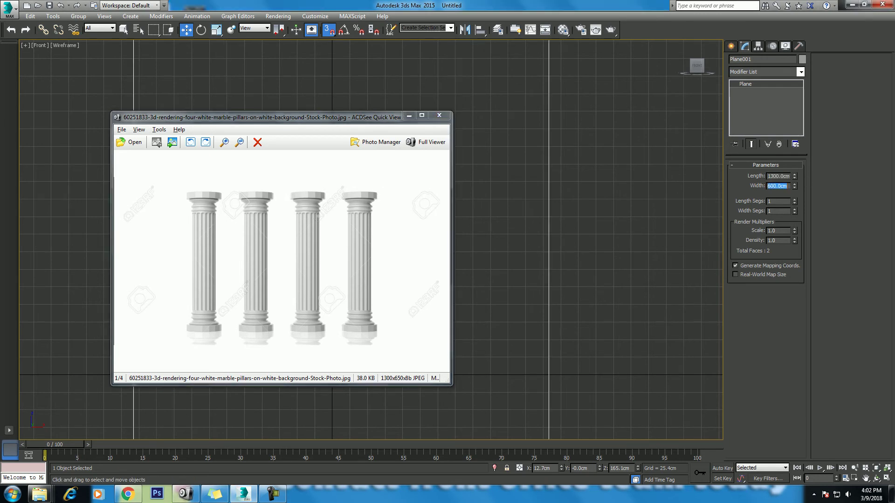
click(408, 115)
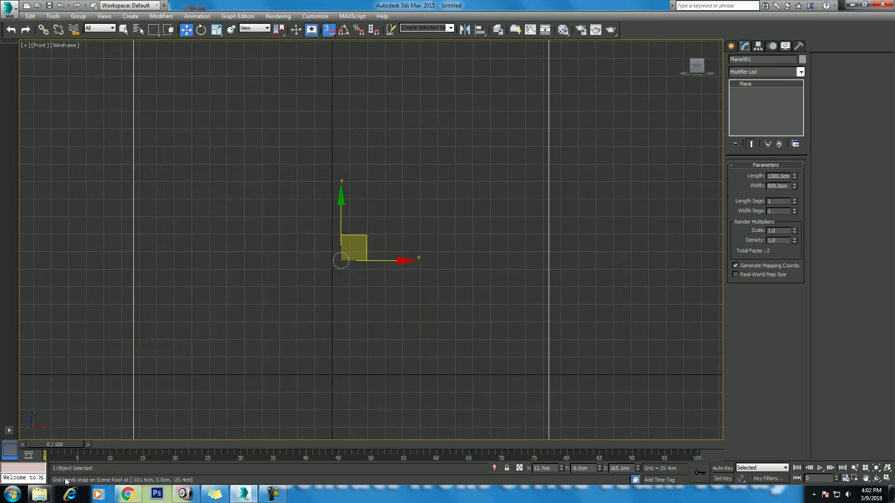
drag(789, 186, 724, 186)
text(650)
key(Return)
middle_drag(352, 362, 348, 386)
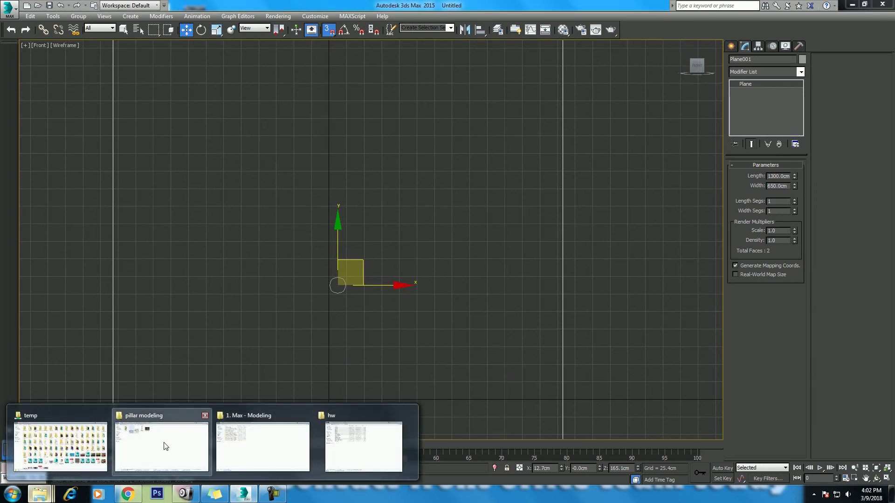
click(164, 443)
click(445, 19)
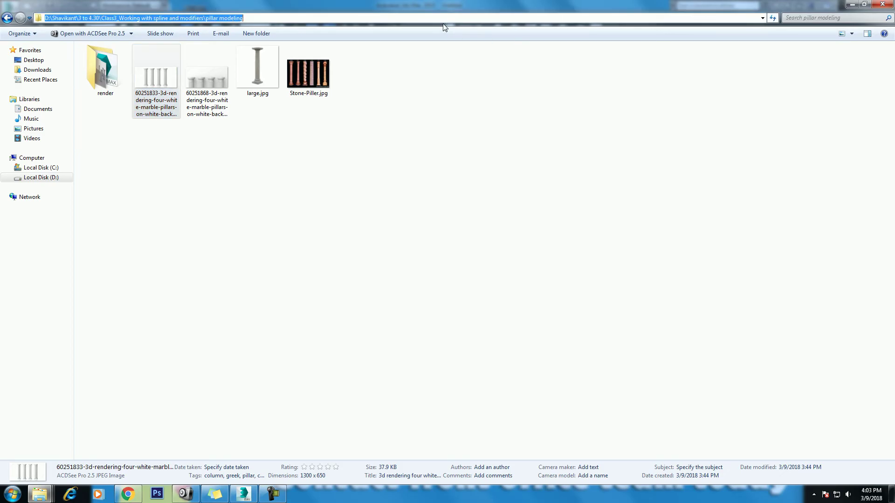
click(852, 4)
scroll(440, 195, up, 3)
scroll(486, 203, up, 2)
scroll(452, 263, up, 3)
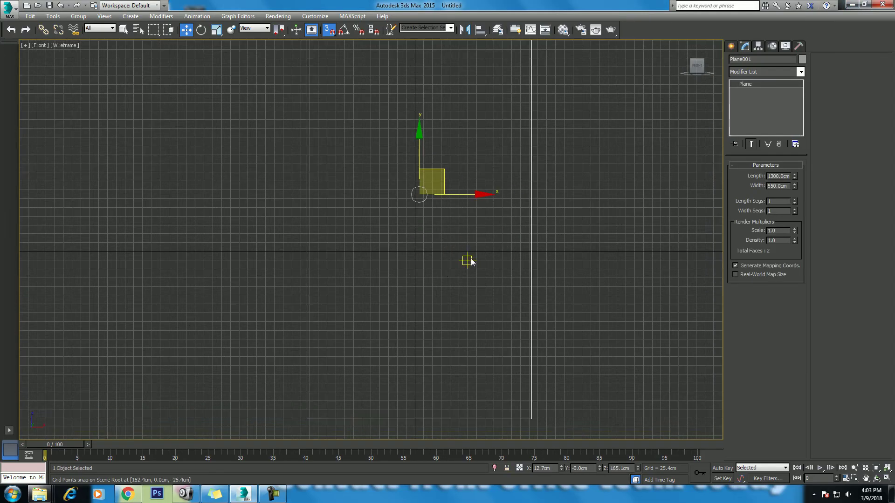
middle_drag(462, 260, 461, 280)
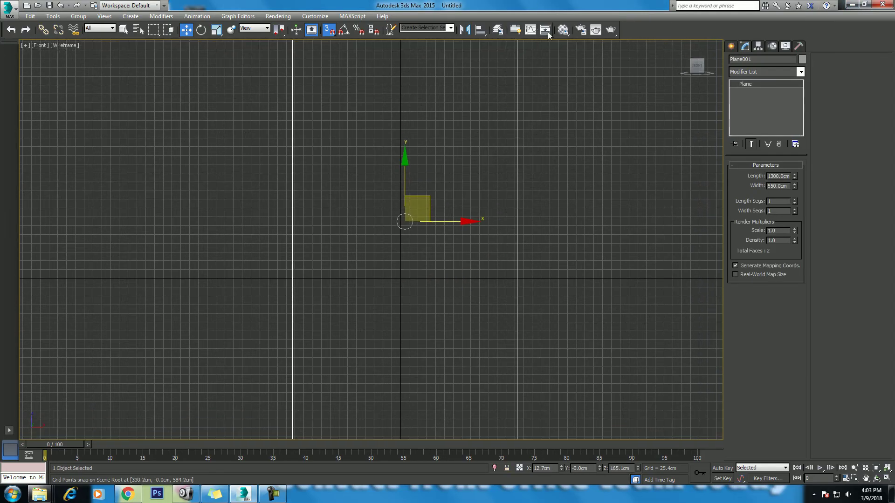
- Load the four-pillars JPG as a Bitmap diffuse map, show it in viewport, and shade the Front view
click(563, 30)
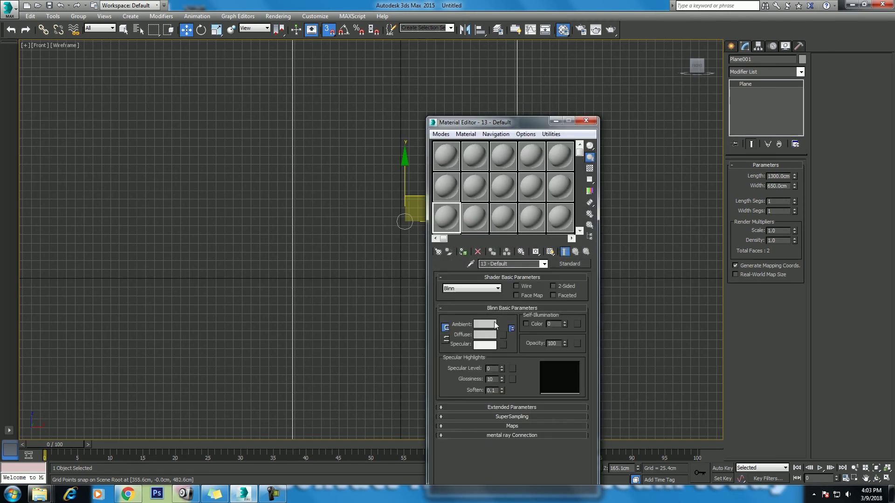
click(505, 336)
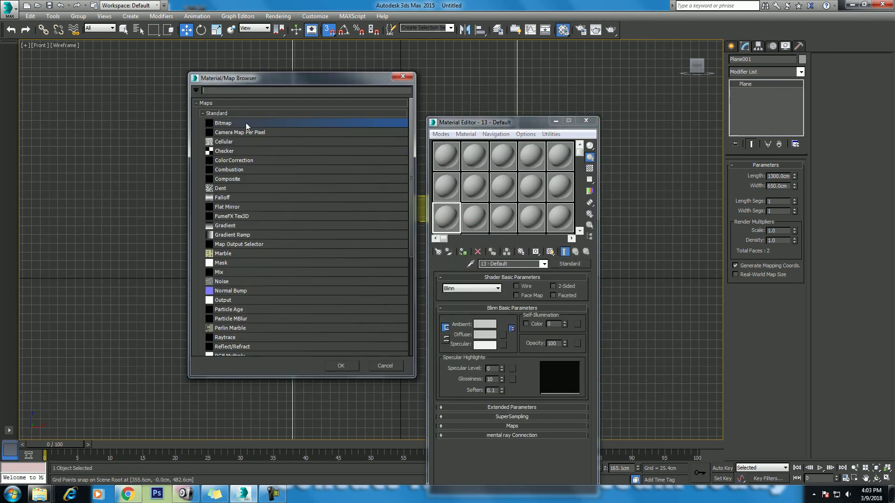
double_click(245, 122)
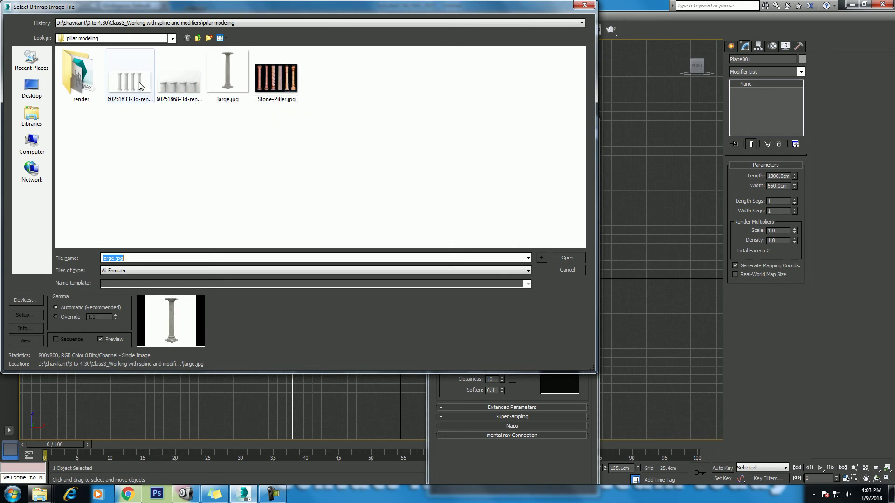
double_click(140, 85)
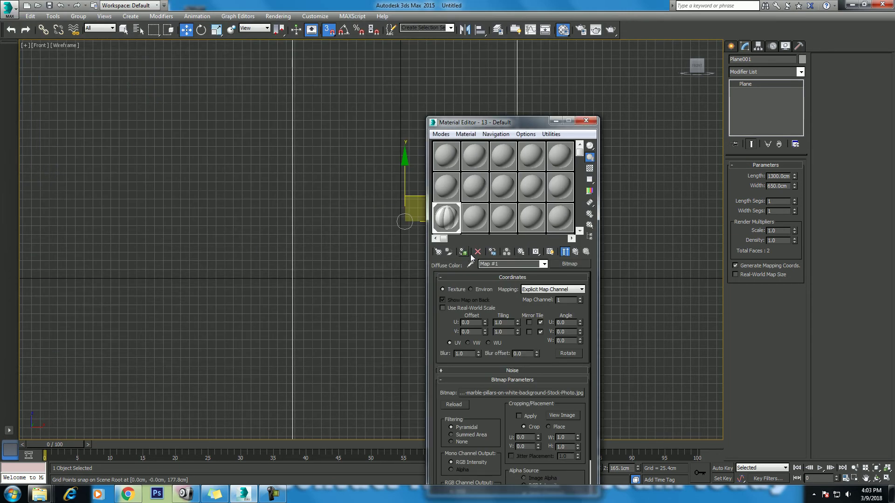
click(550, 252)
middle_drag(340, 235, 280, 240)
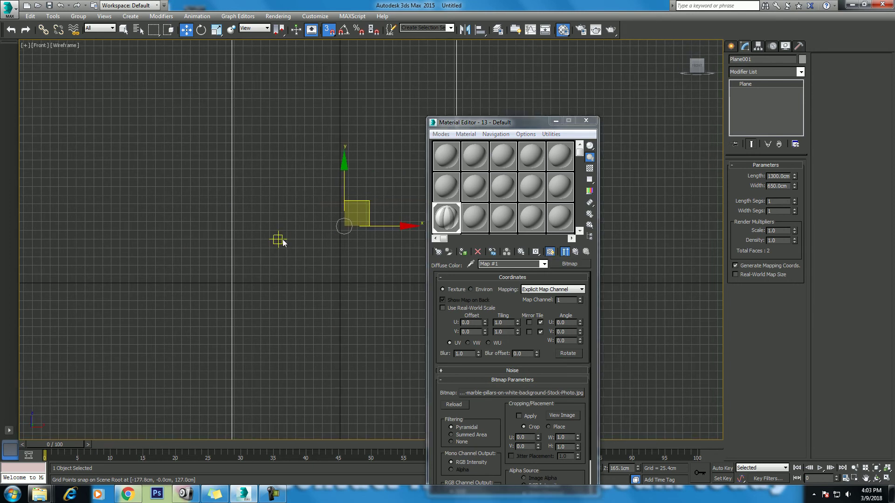
key(F3)
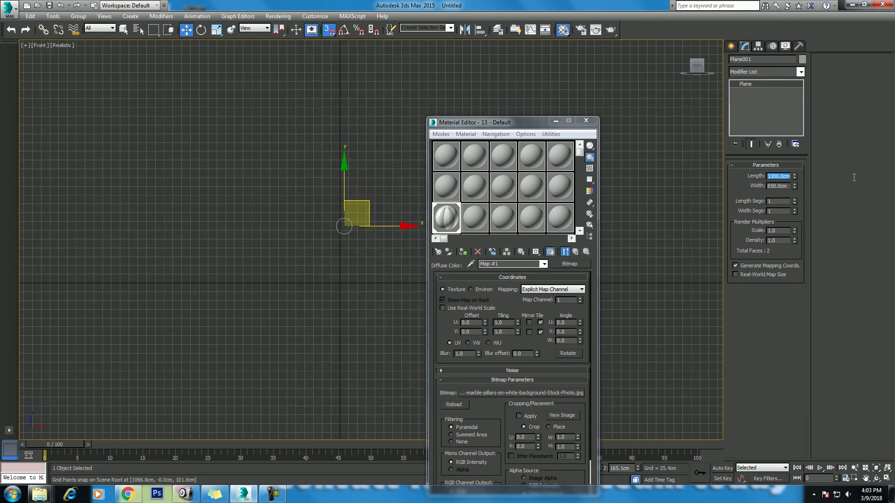
- Set the plane to 650 cm length and 1300 cm width, then close the Material Editor
text(650)
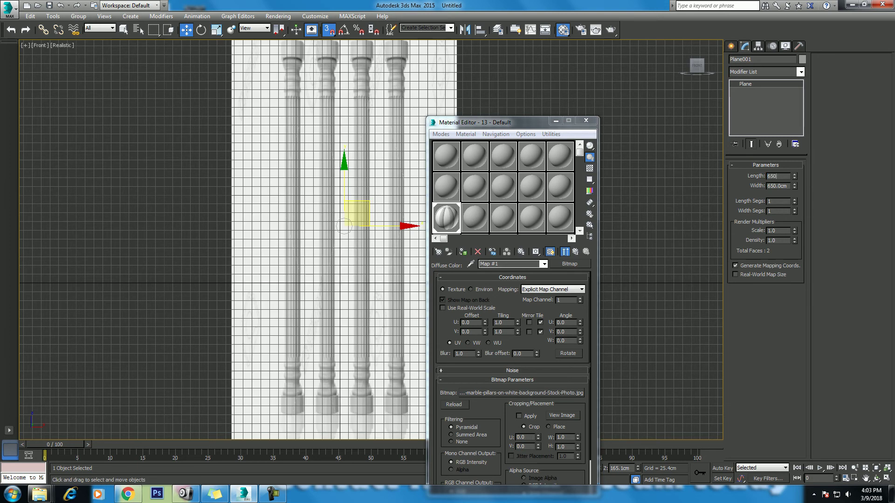
key(Tab)
text(1300)
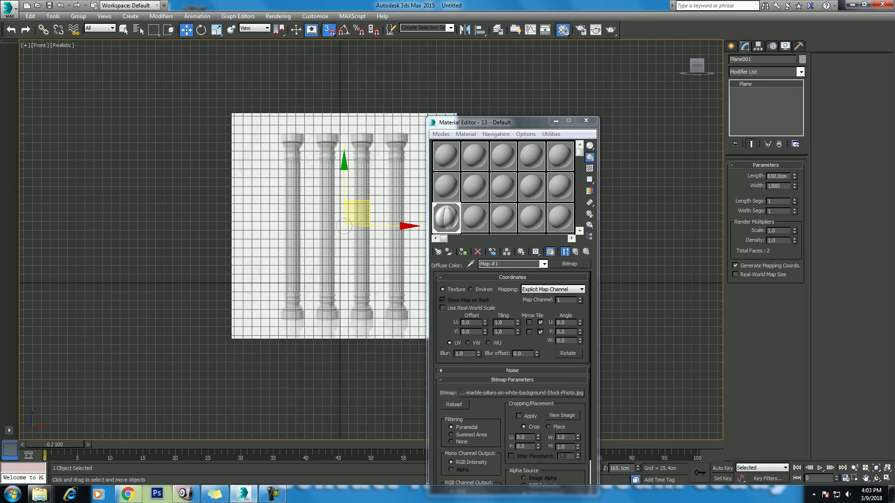
key(Return)
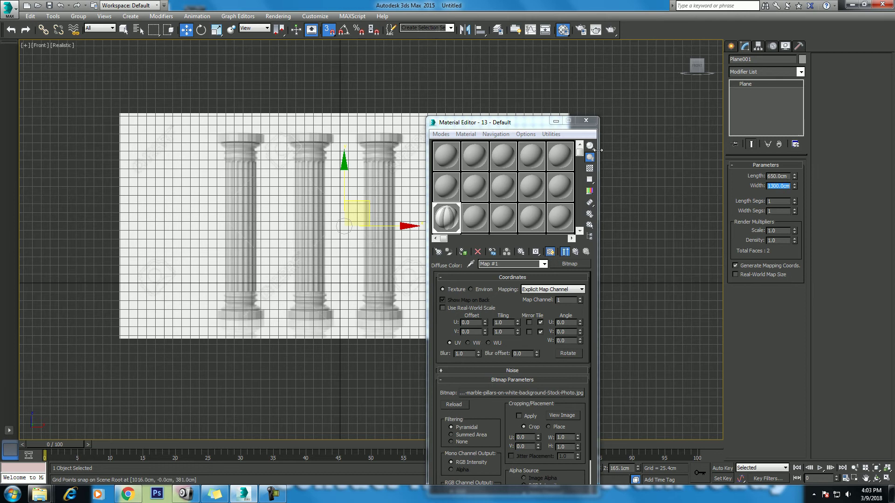
click(586, 121)
- Reposition the pillar plane with the Move tool, shifting it down-right then upward
click(663, 222)
key(ctrl+z)
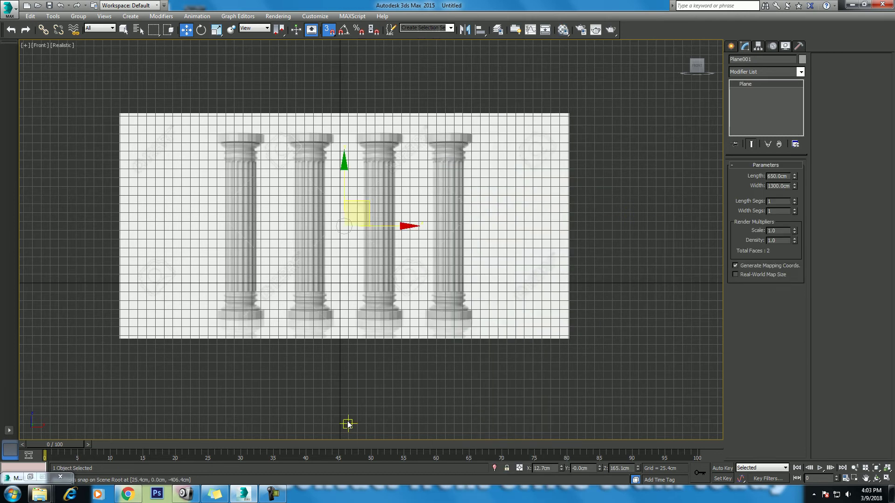
drag(331, 303, 351, 341)
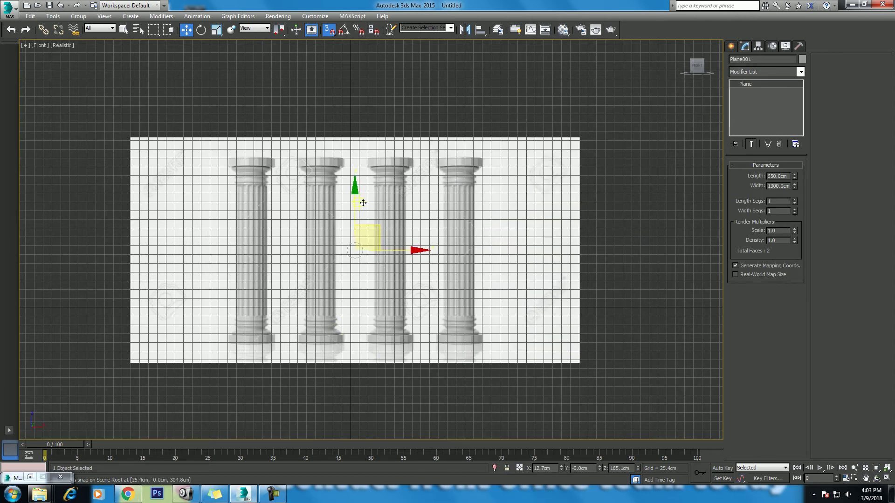
drag(355, 250, 358, 201)
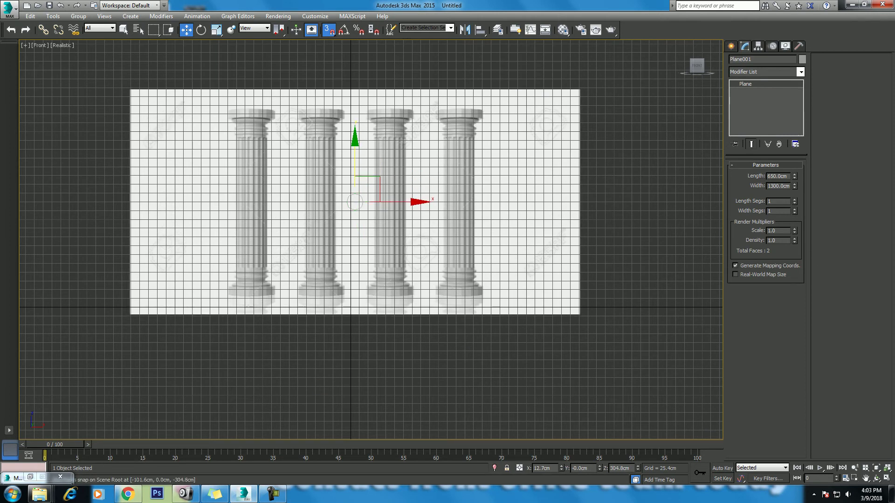
- Compare against the reference photo, minimize the viewer and nudge the pillar plane up
click(185, 498)
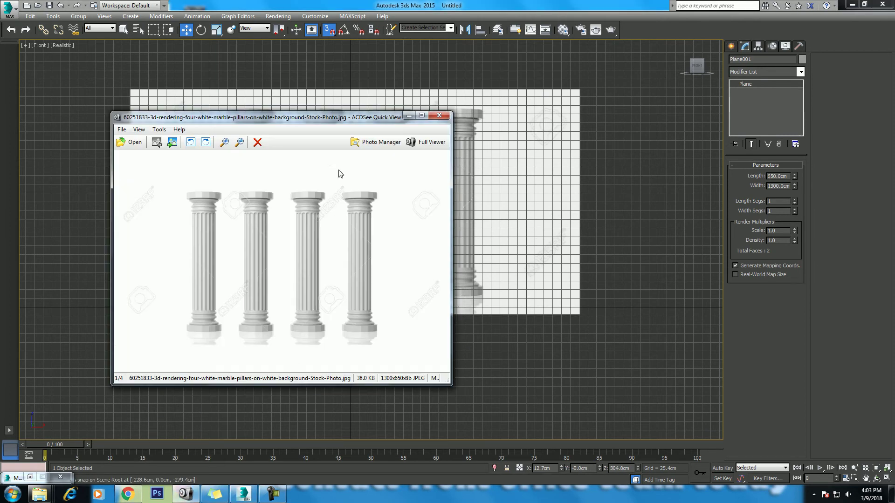
drag(334, 122, 253, 89)
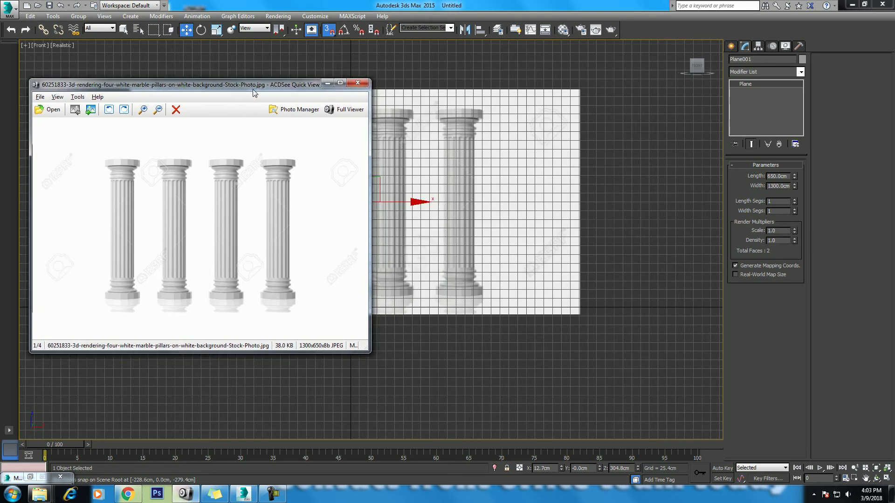
click(328, 84)
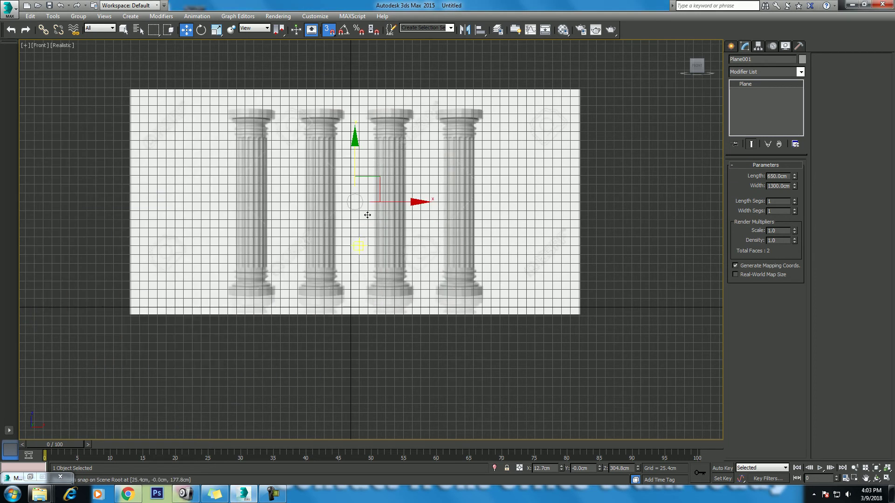
drag(355, 151, 354, 194)
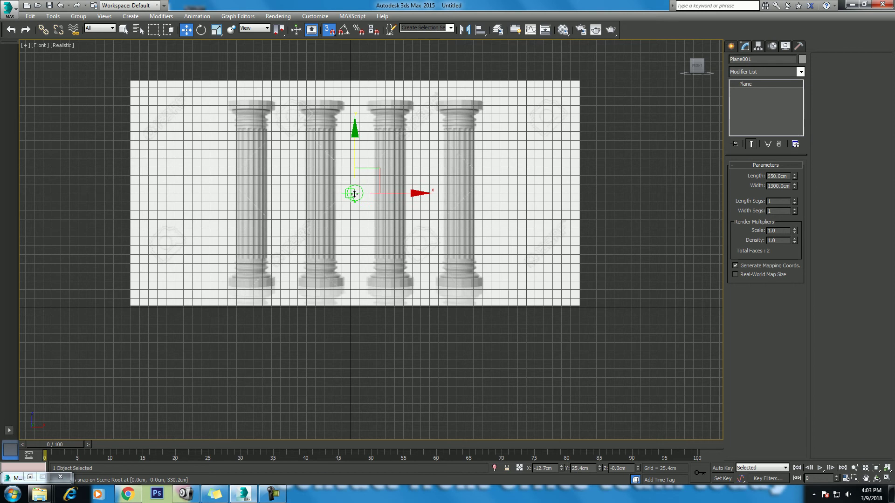
scroll(385, 279, up, 3)
scroll(402, 255, up, 1)
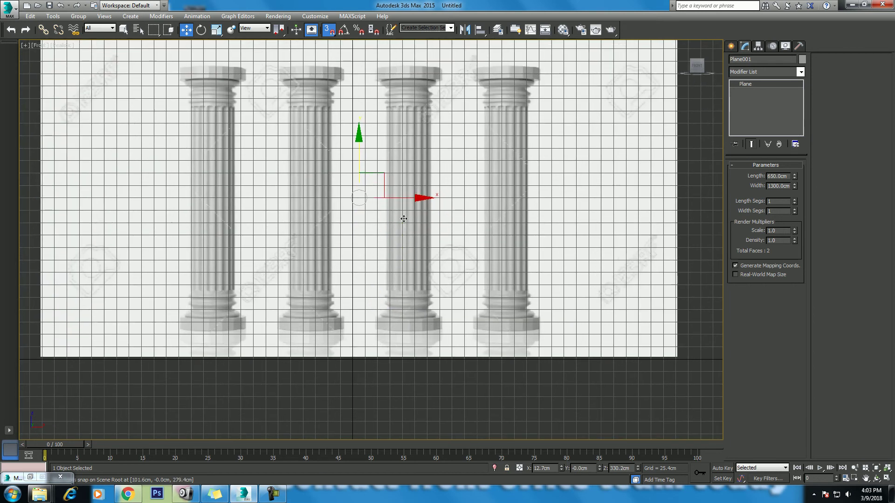
- With Snaps off, slide the plane right and down, then add a line to the shortcut sticky note
click(329, 31)
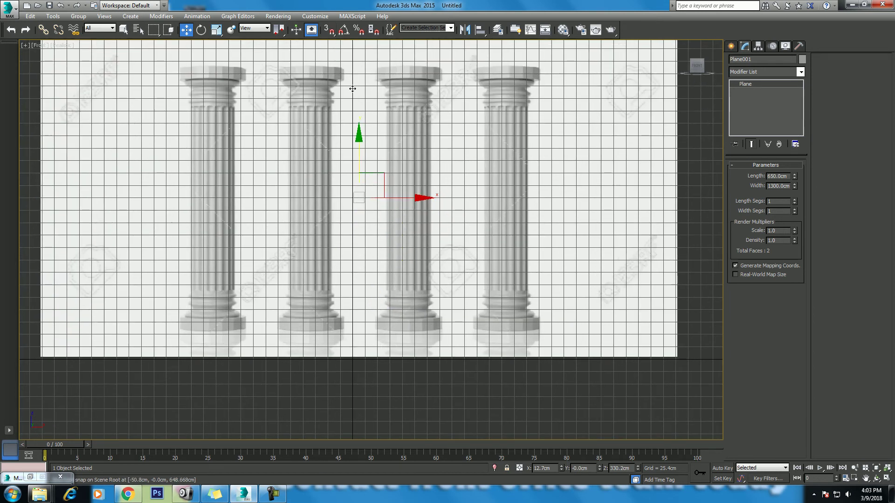
drag(418, 199, 463, 202)
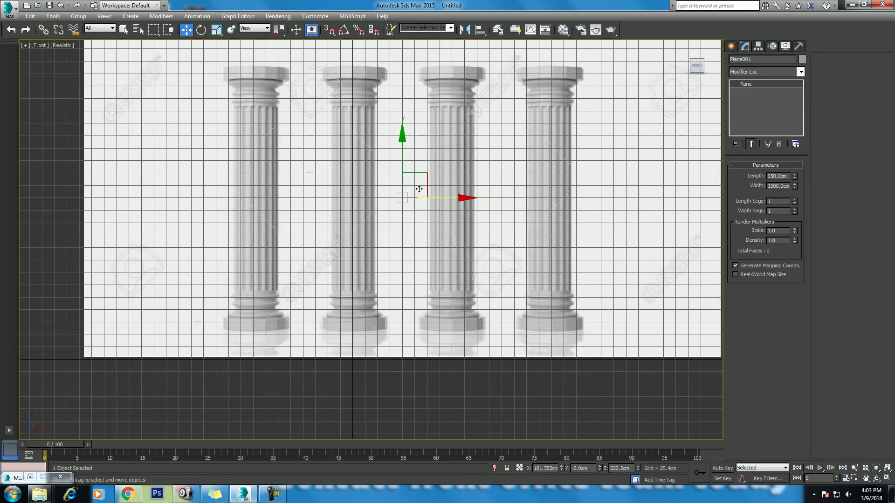
drag(404, 140, 400, 178)
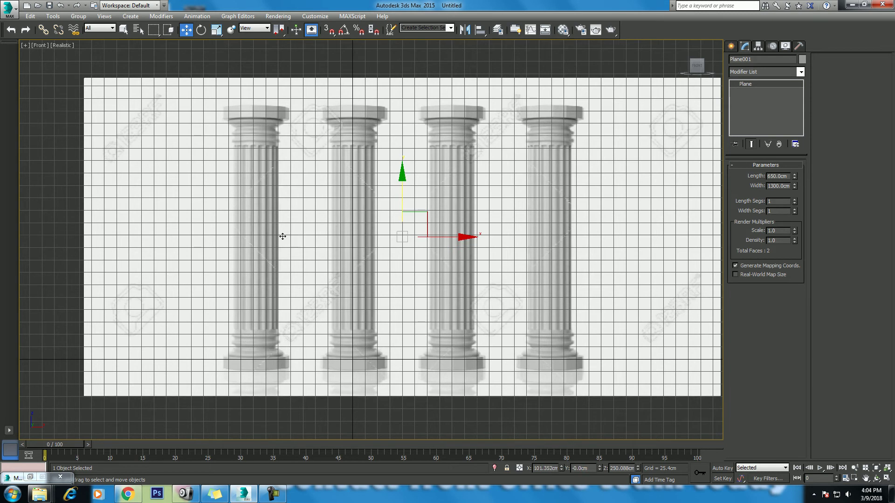
click(214, 494)
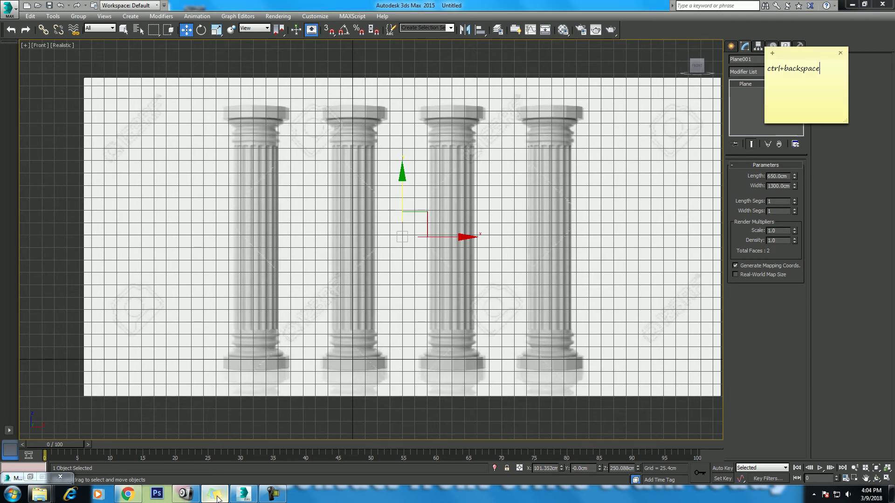
key(Return)
key(Return)
text(g)
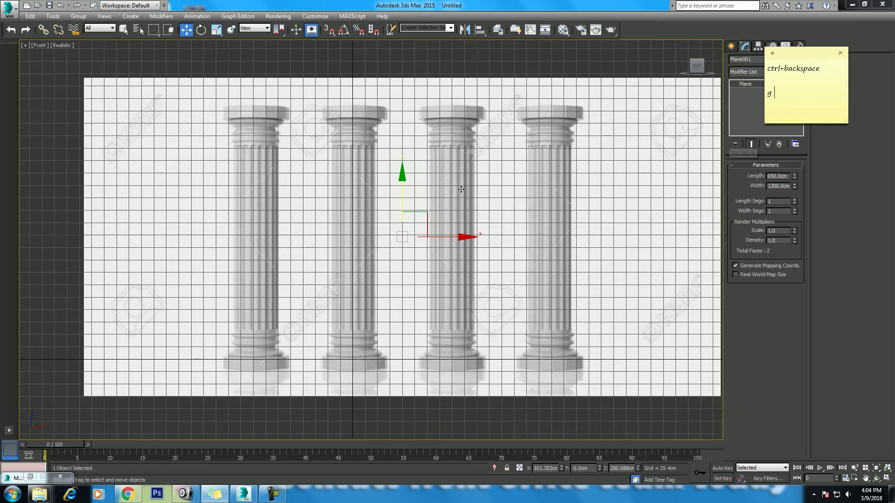
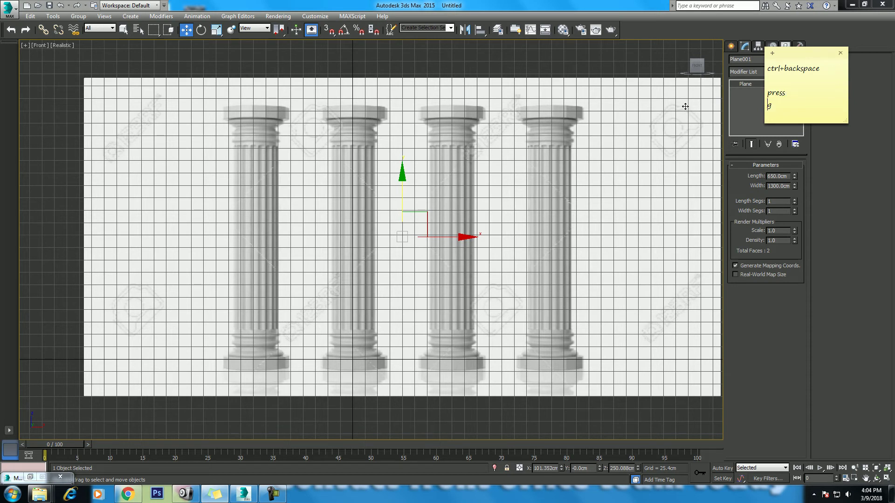
- Tidy the reminder note text and bring the 3ds Max window back to front
key(BackSpace)
key(BackSpace)
text(g)
click(432, 206)
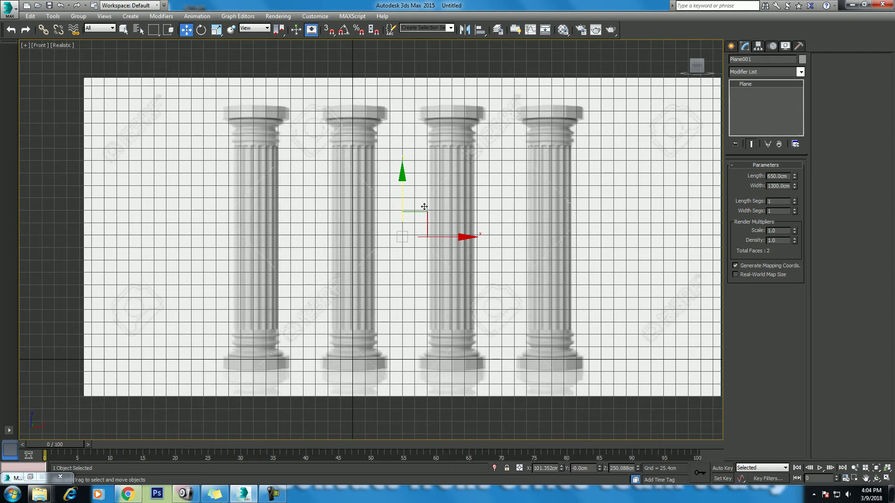
- Toggle the home grid off and back on, then switch the Create panel to Shapes > Splines
key(g)
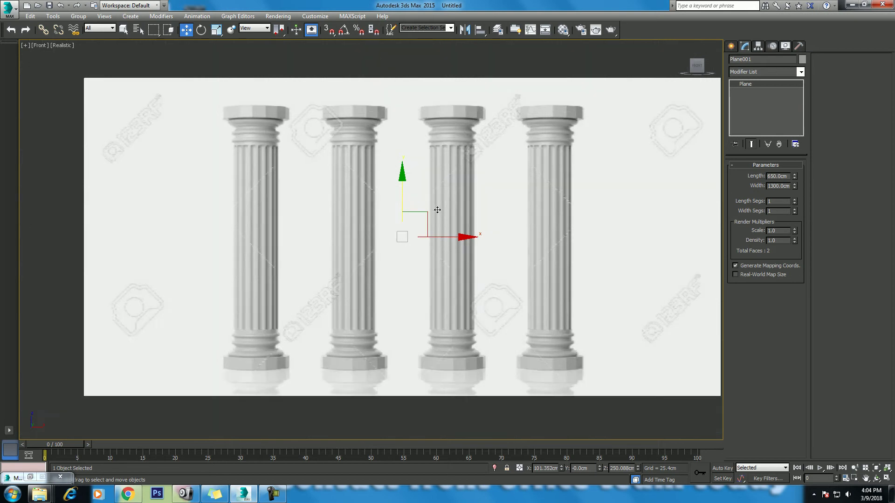
key(g)
key(g)
key(g)
key(g)
key(g)
click(731, 46)
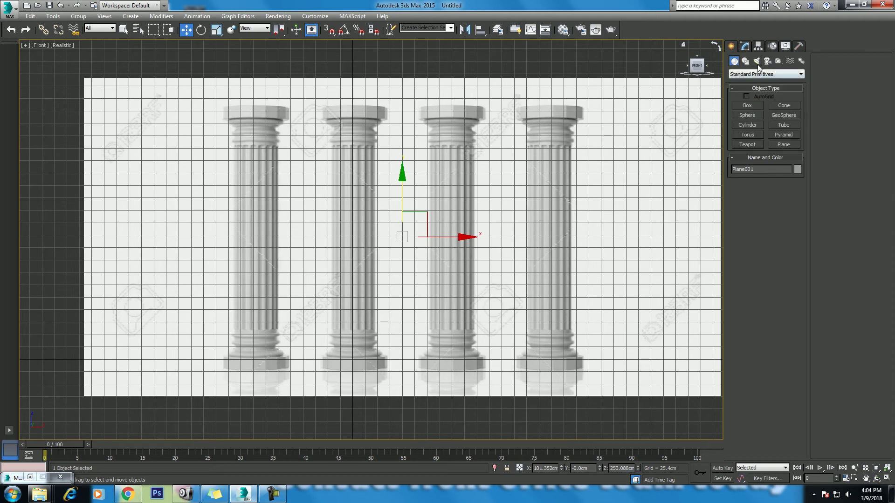
click(745, 61)
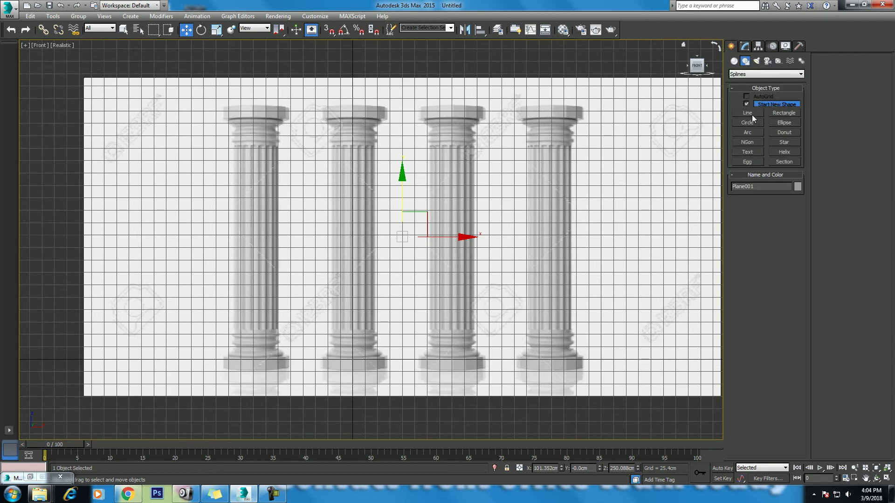
- Start a Line shape and zoom in on the top of the column capital
click(748, 113)
scroll(408, 406, up, 3)
scroll(291, 313, up, 3)
middle_drag(292, 314, 516, 223)
scroll(485, 210, down, 3)
scroll(485, 209, down, 3)
scroll(451, 134, up, 2)
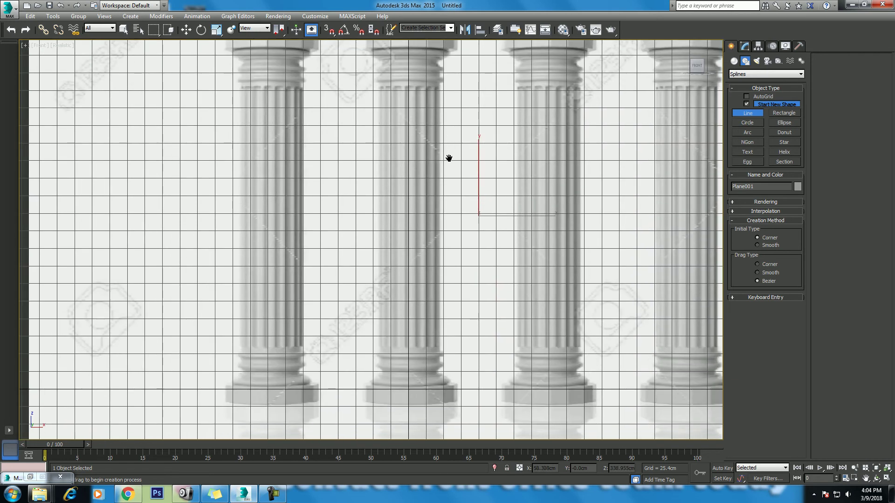
scroll(449, 158, up, 1)
middle_drag(447, 178, 444, 187)
middle_drag(432, 143, 431, 157)
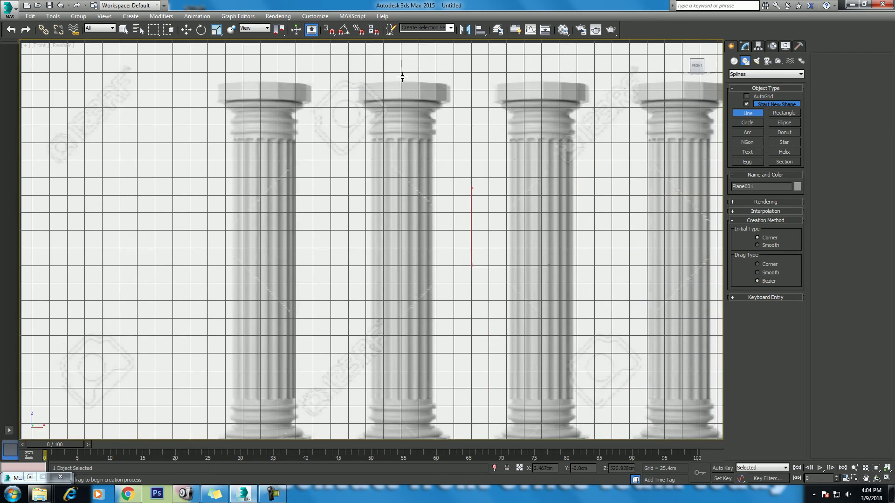
- Place Line001's first vertices across the capital top and down its slanted edge
click(400, 80)
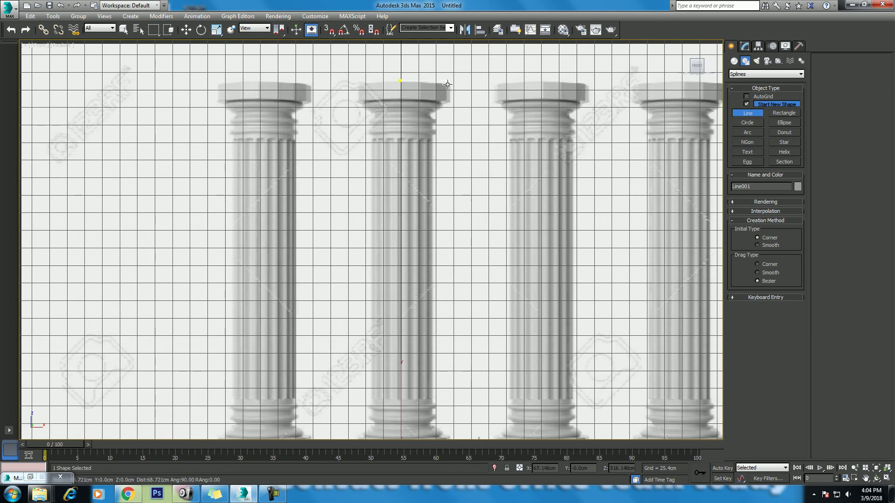
click(450, 85)
scroll(447, 102, up, 4)
scroll(422, 105, up, 4)
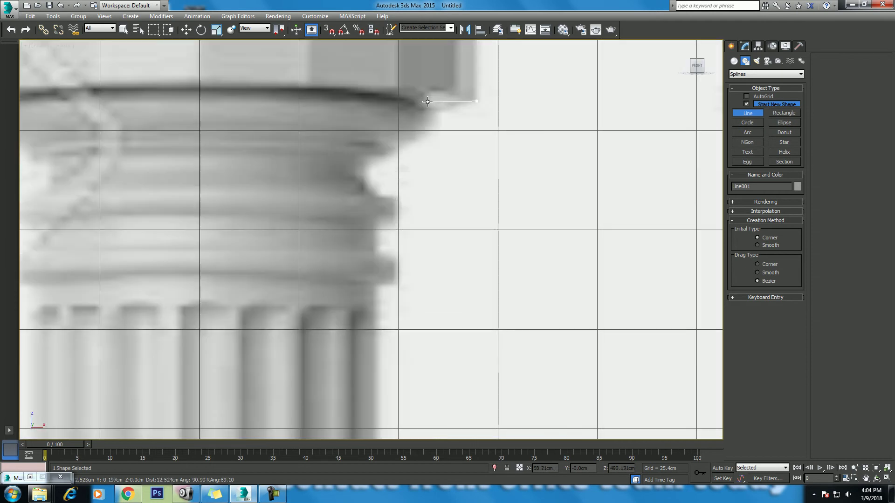
click(410, 100)
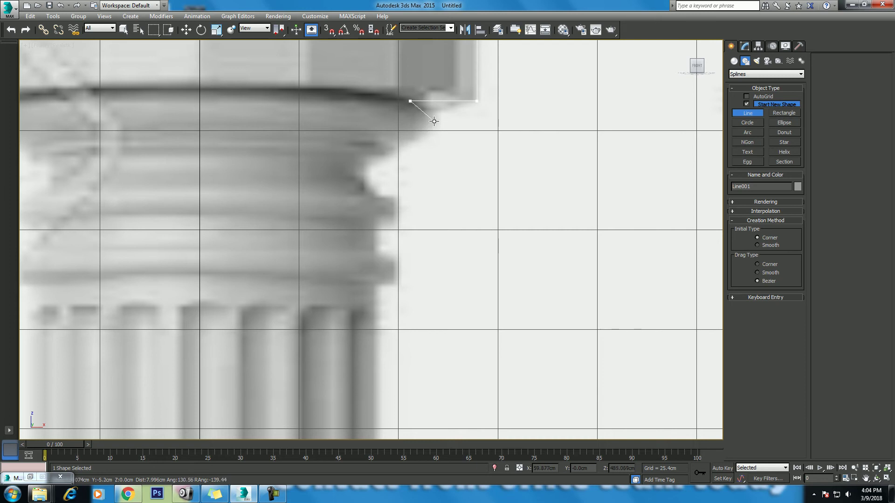
click(437, 121)
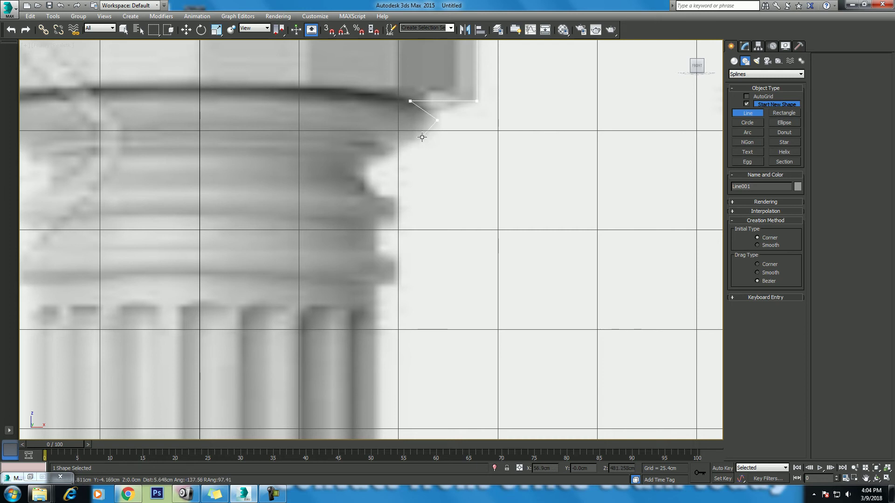
click(422, 139)
- Trace the capital moulding's steps and its lower curve with more vertices
click(392, 146)
click(381, 158)
click(364, 157)
click(359, 163)
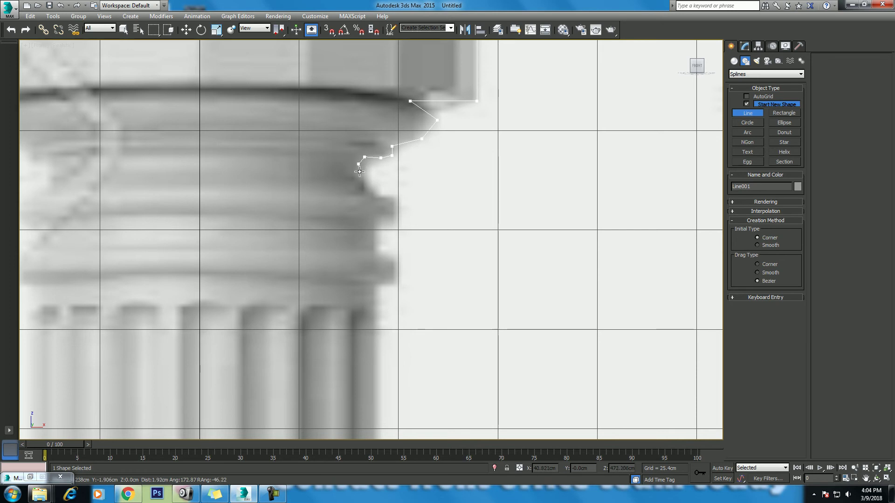
click(358, 173)
click(365, 181)
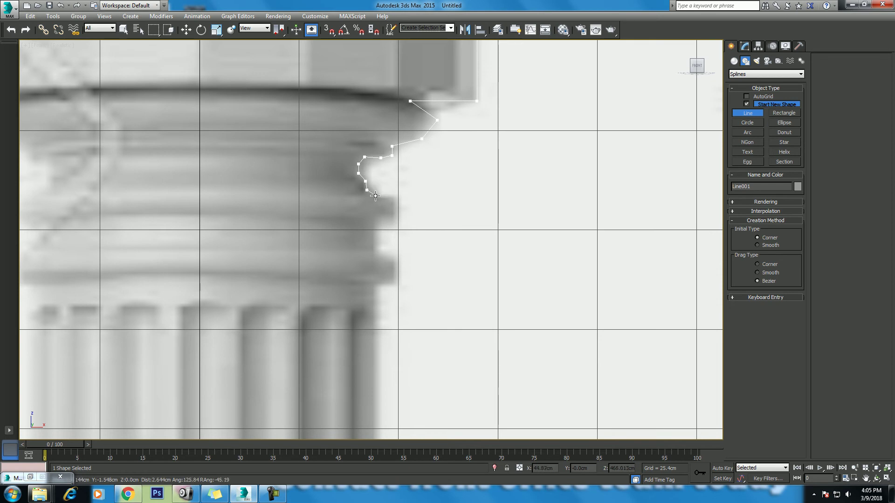
click(376, 193)
click(398, 197)
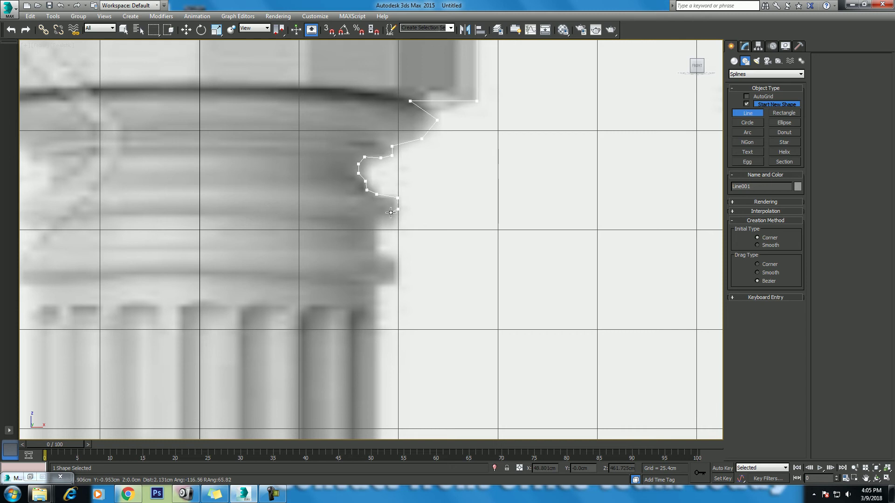
- Add vertices lower on the capital, dropping vertically then stepping out horizontally
click(376, 218)
scroll(371, 224, down, 3)
scroll(370, 227, up, 3)
shift+click(364, 241)
shift+click(376, 242)
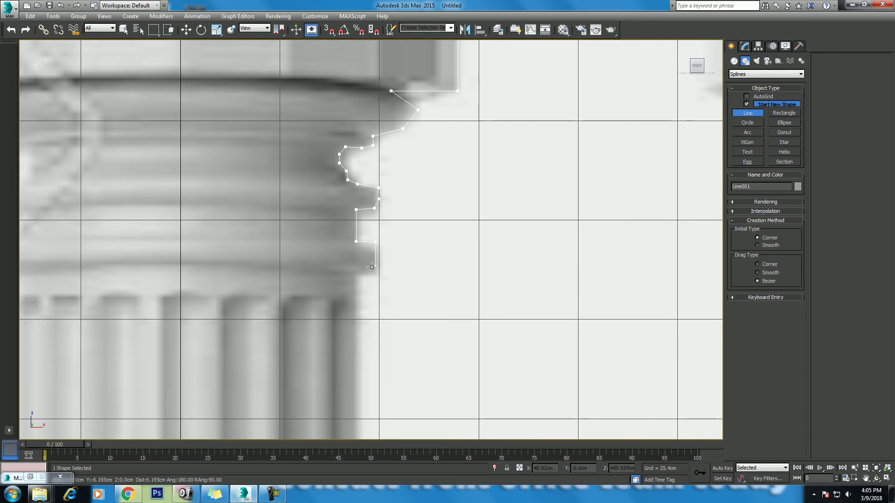
- Trace the step at the top of the shaft and move the view down to the base
shift+click(375, 271)
middle_drag(362, 283, 371, 122)
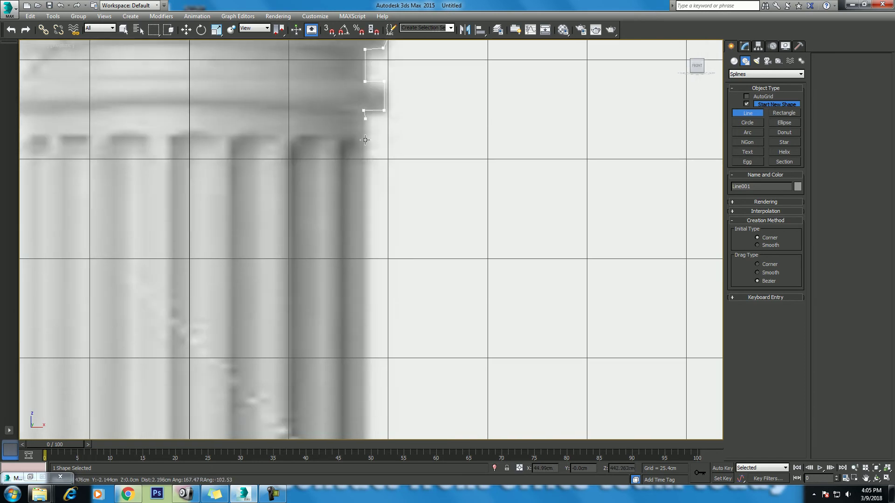
scroll(366, 163, down, 3)
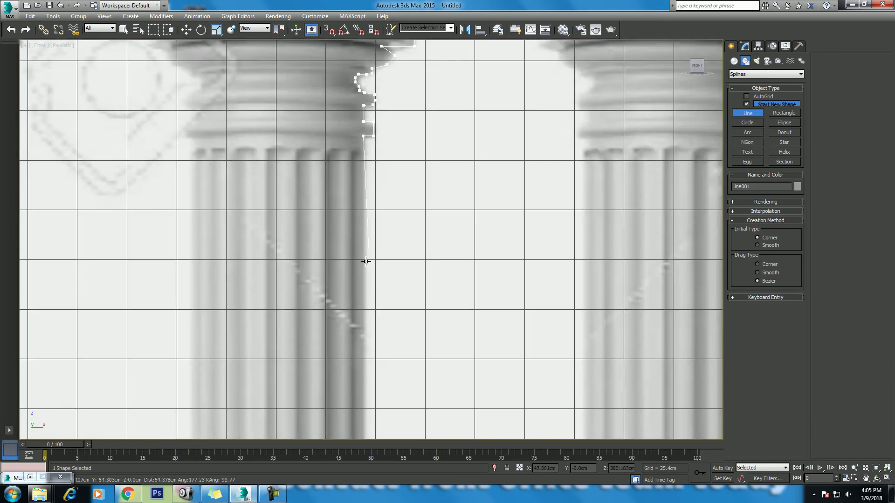
scroll(320, 300, up, 1)
scroll(362, 316, down, 3)
scroll(340, 250, down, 2)
scroll(339, 250, up, 3)
scroll(341, 225, up, 2)
scroll(341, 225, up, 2)
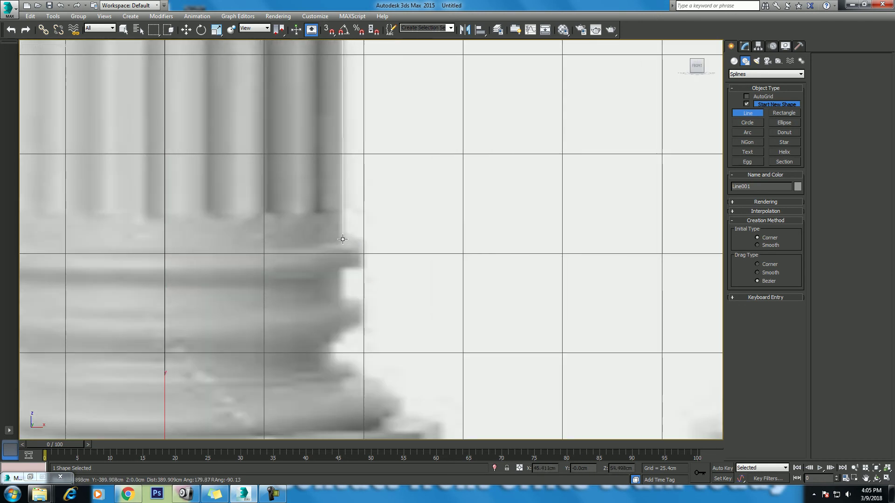
- Trace the base's top step and stepped mouldings, removing one misplaced vertex
click(340, 237)
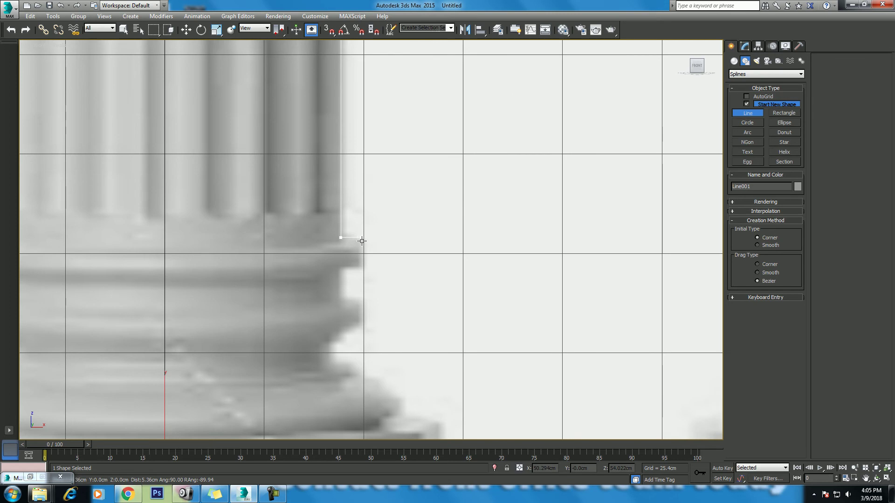
click(361, 238)
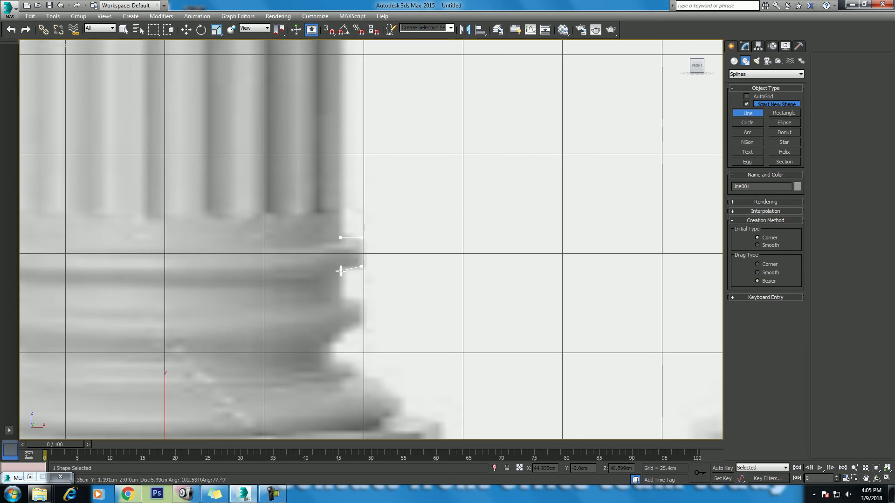
click(339, 268)
click(340, 297)
click(360, 297)
click(360, 322)
click(343, 322)
key(BackSpace)
middle_drag(343, 331, 355, 182)
scroll(352, 186, up, 3)
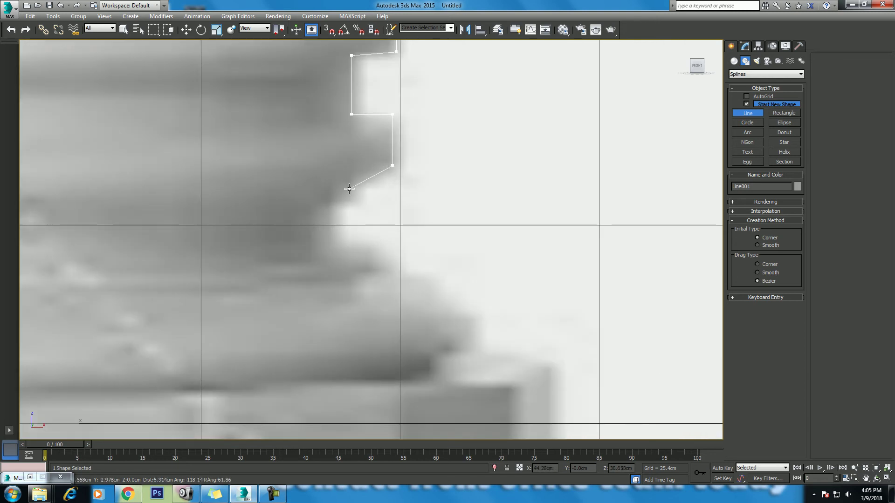
- Continue the profile around the base's curved edge, inner step and outward curve
click(330, 213)
scroll(358, 251, down, 2)
mouse_move(361, 252)
middle_down()
mouse_move(315, 249)
mouse_move(342, 201)
middle_up()
click(298, 242)
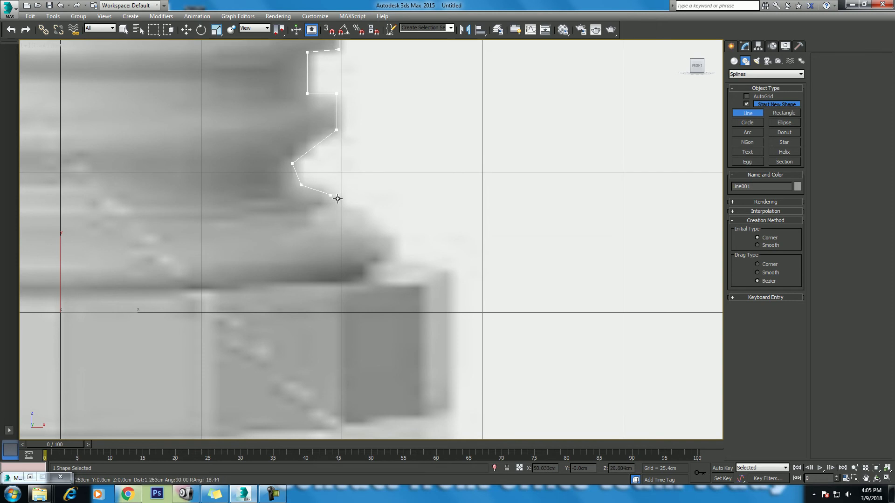
click(341, 196)
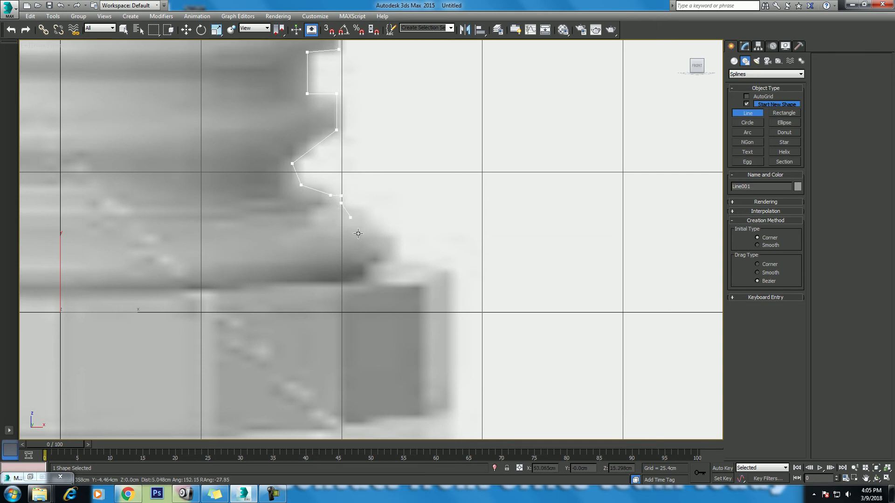
click(367, 212)
click(379, 236)
click(382, 258)
click(363, 276)
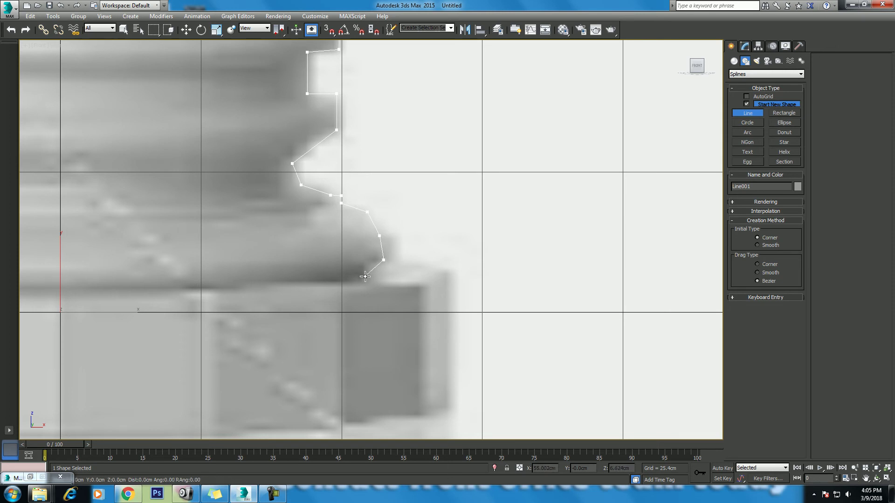
- Trace the plinth corner and side, close the bottom back to the centre axis, and finish the line
scroll(363, 276, down, 5)
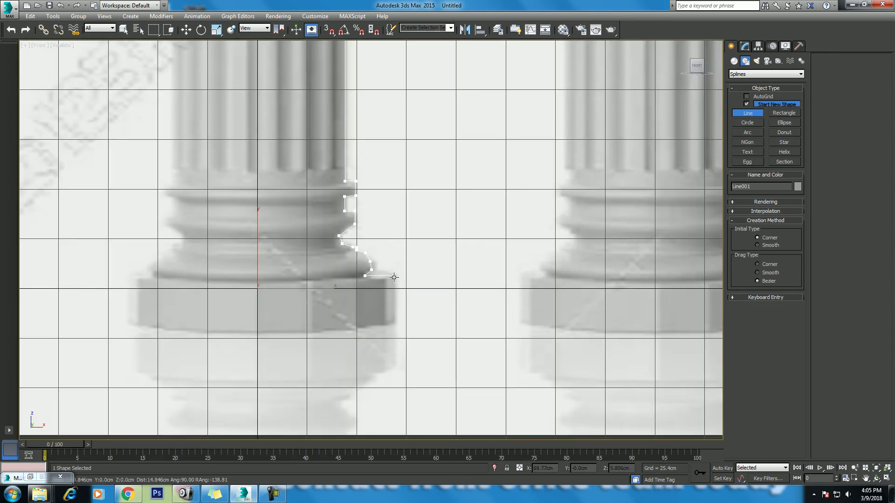
click(394, 276)
click(393, 324)
click(257, 329)
right_click(307, 161)
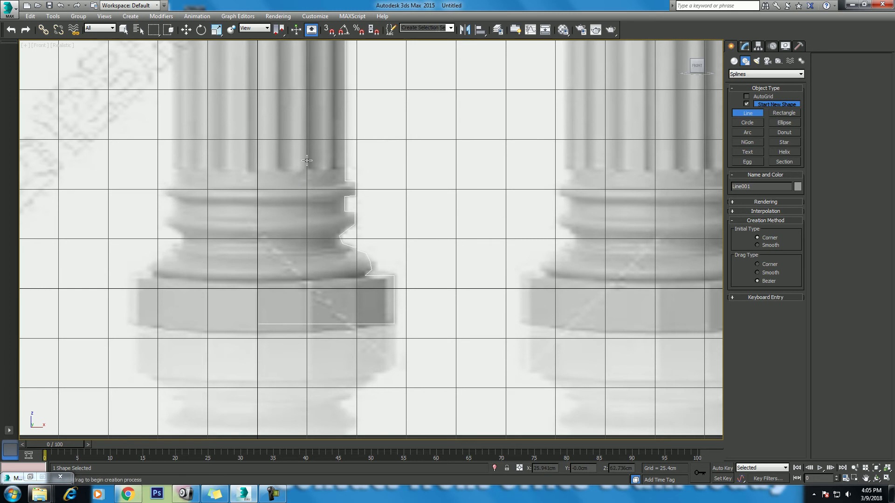
scroll(307, 161, down, 2)
scroll(326, 134, down, 2)
scroll(309, 186, down, 5)
- Switch to Move and enter vertex sub-object editing on Line001 in the Modify panel
middle_drag(373, 316, 351, 252)
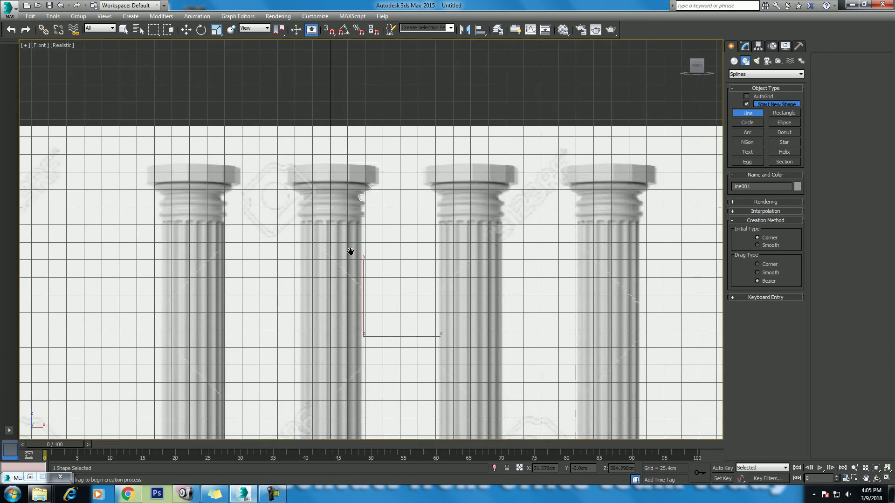
key(w)
scroll(397, 205, up, 4)
scroll(396, 205, up, 1)
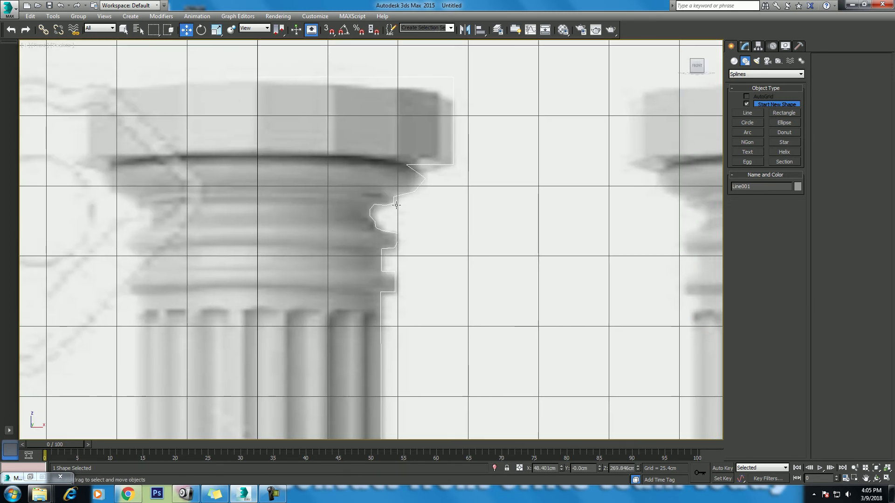
click(744, 46)
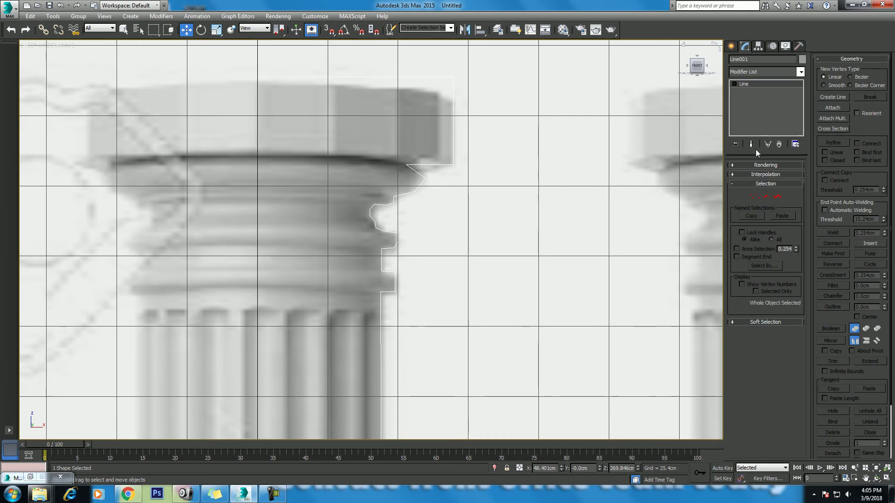
click(755, 196)
scroll(506, 197, up, 3)
- Make two capital-curve vertices Smooth and reset tangents on the next corner's vertices
middle_drag(377, 185, 407, 216)
drag(383, 243, 383, 240)
right_click(377, 216)
click(368, 167)
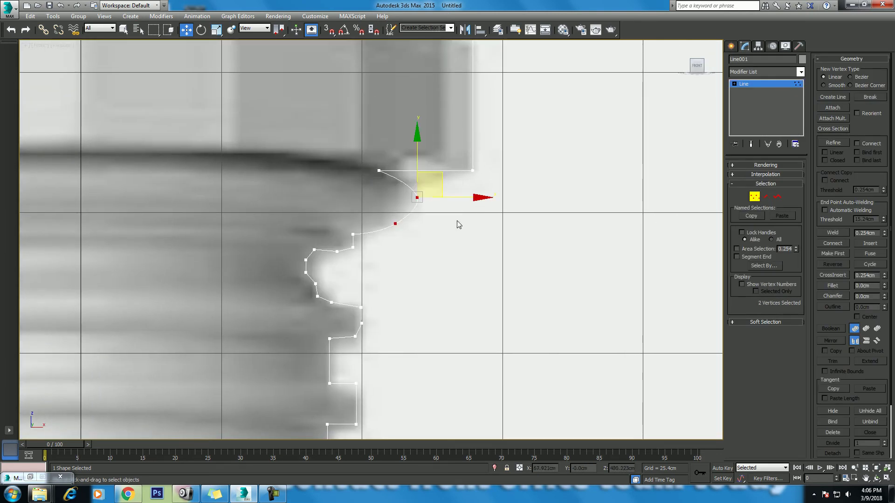
scroll(378, 252, up, 2)
drag(358, 254, 310, 234)
right_click(308, 242)
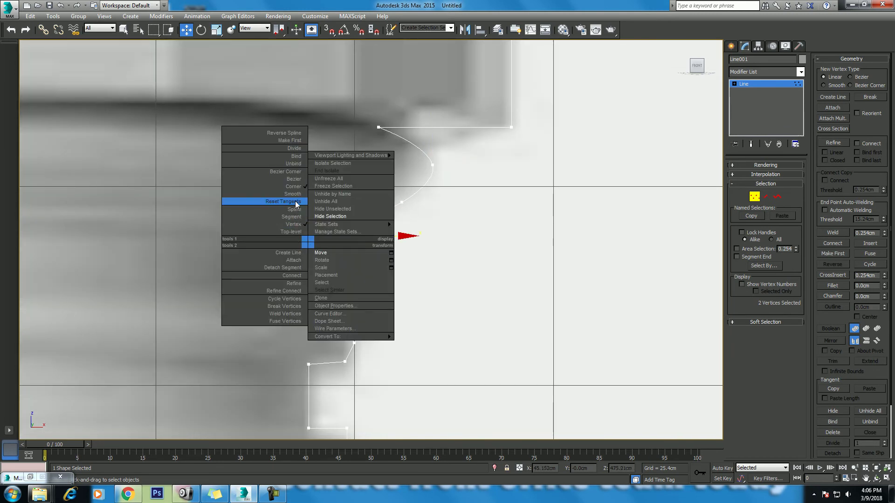
click(296, 202)
- Round the inner corner pair and make three lower-bulge vertices Smooth
drag(261, 248, 283, 276)
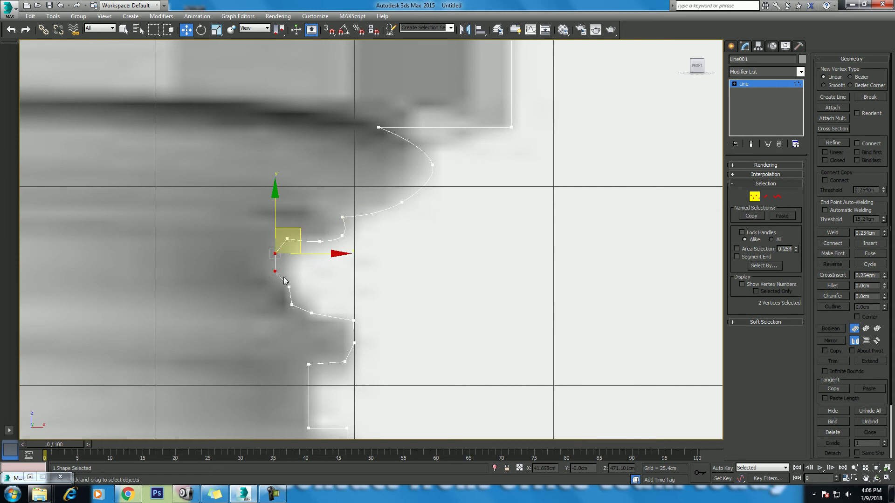
right_click(255, 253)
click(242, 205)
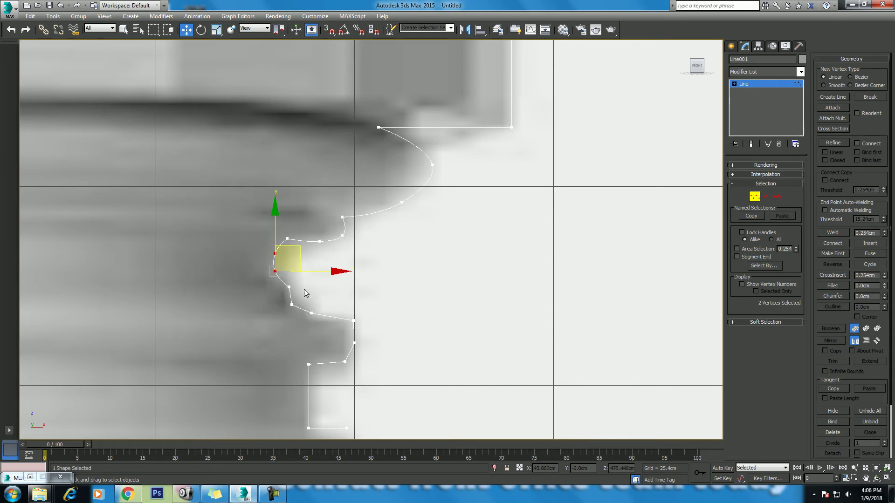
right_click(271, 288)
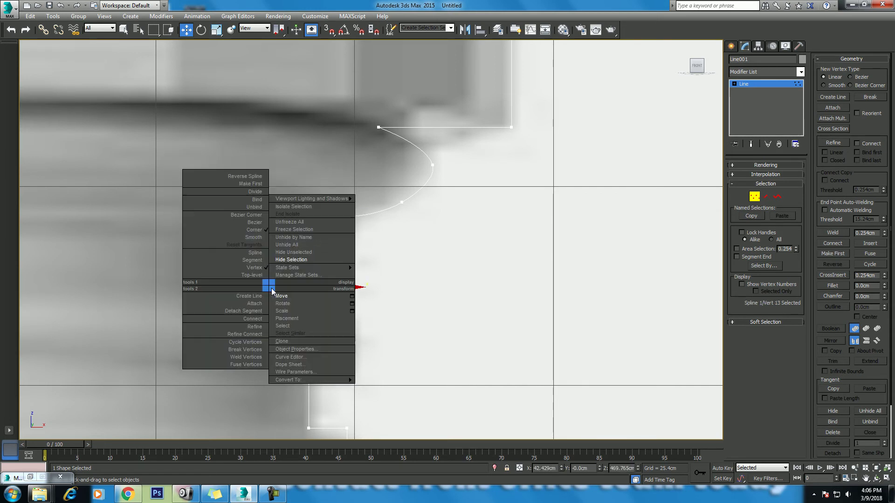
click(289, 287)
drag(373, 315, 344, 376)
right_click(332, 325)
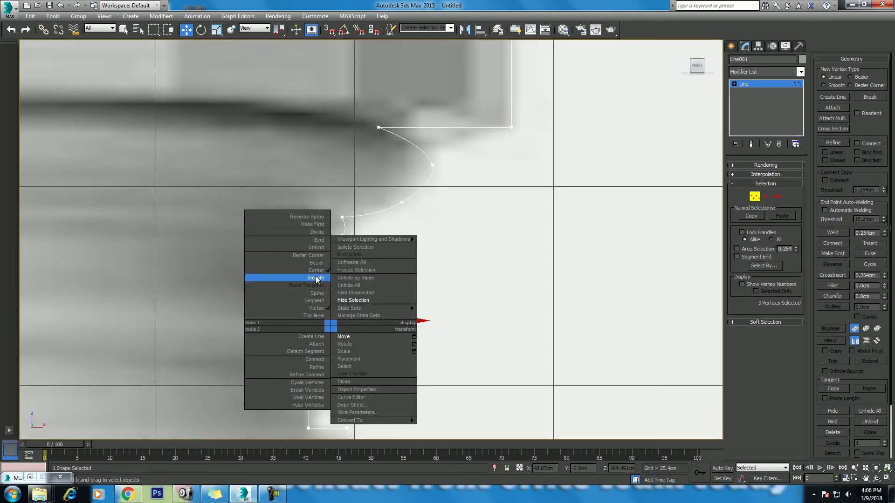
click(316, 278)
- Nudge vertices 16 and 18 slightly left to match the reference image
click(354, 320)
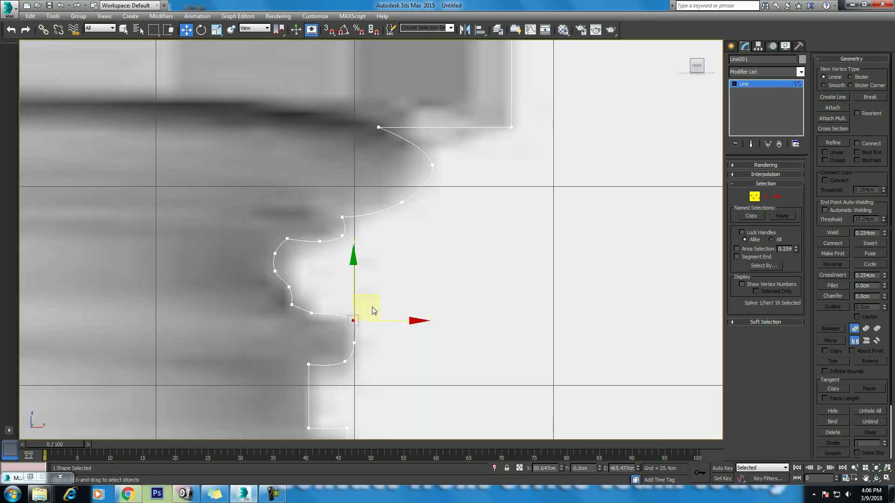
drag(375, 300, 368, 297)
click(345, 362)
drag(392, 364, 390, 363)
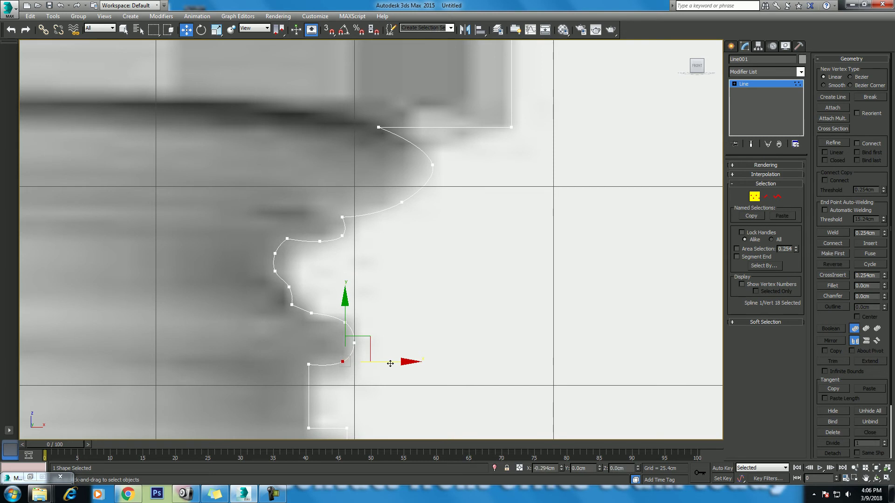
- Smooth the first pair of vertices on the lower profile section
scroll(359, 373, down, 3)
middle_drag(359, 373, 353, 296)
scroll(351, 307, up, 3)
drag(355, 260, 332, 359)
right_click(336, 302)
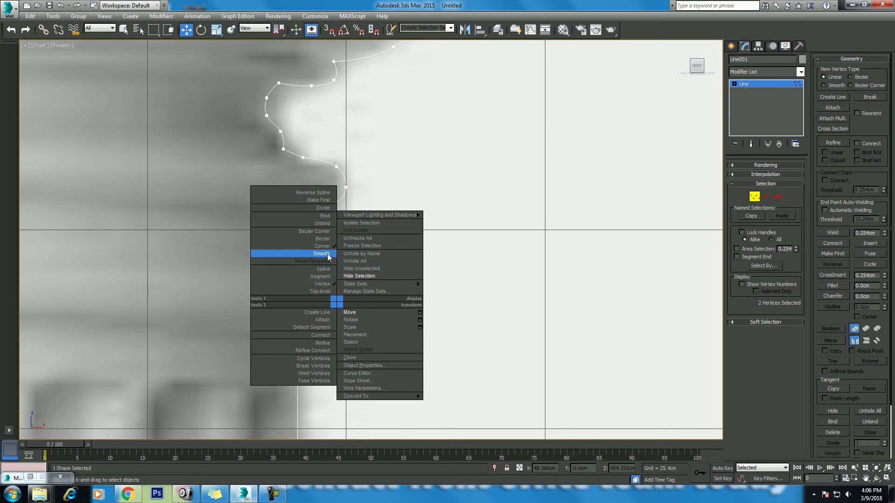
click(328, 254)
click(356, 267)
- Adjust the rounded band, lowering its upper vertex and raising its lower vertex slightly
drag(326, 315, 345, 308)
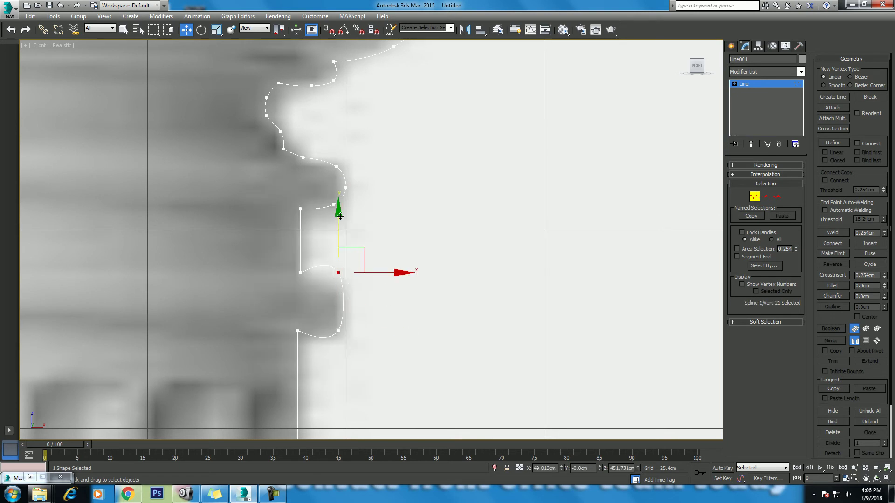
drag(329, 360, 328, 358)
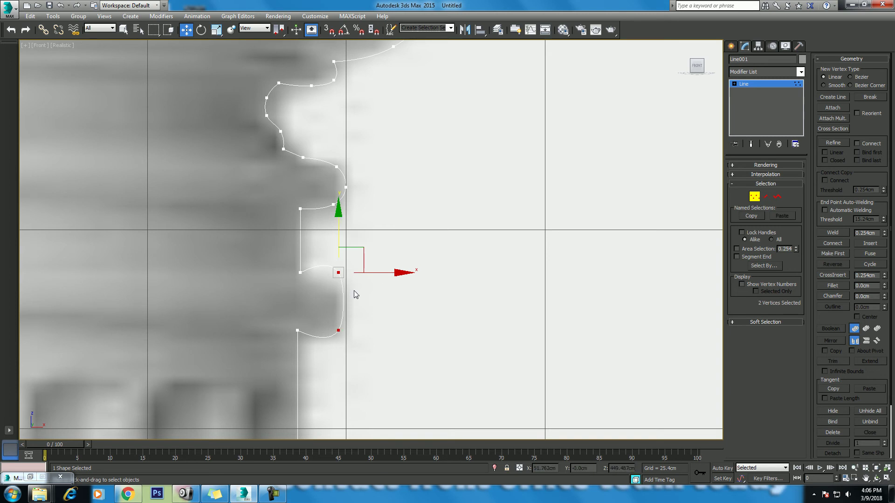
right_click(354, 290)
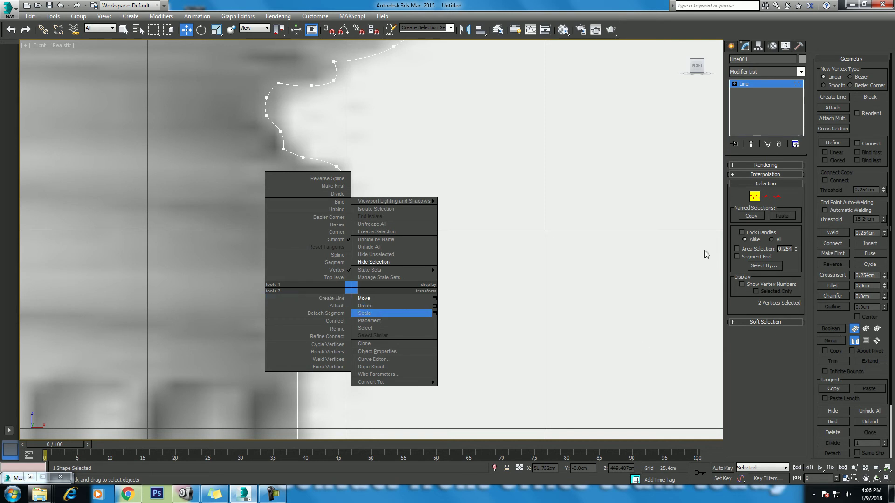
click(619, 291)
click(338, 273)
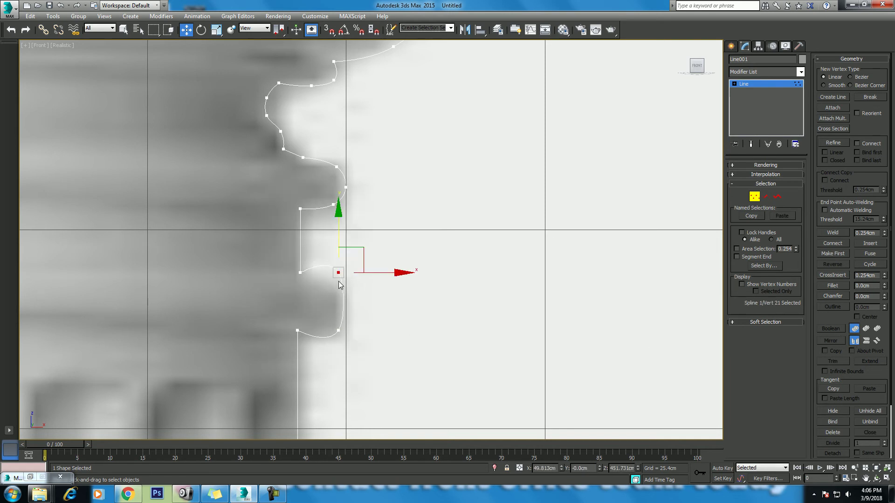
drag(340, 224, 339, 231)
click(339, 330)
drag(341, 266, 340, 263)
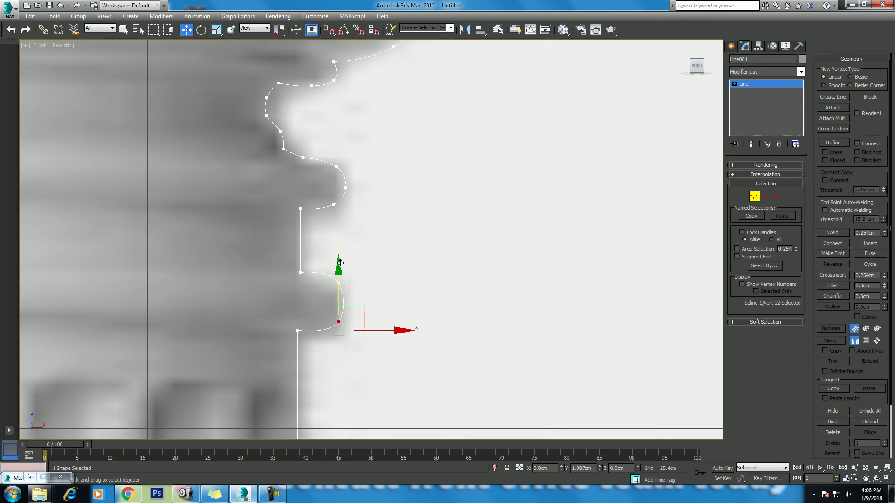
- Smooth the four right-edge vertices of the column base profile
scroll(340, 263, down, 4)
scroll(405, 266, down, 3)
scroll(397, 280, down, 2)
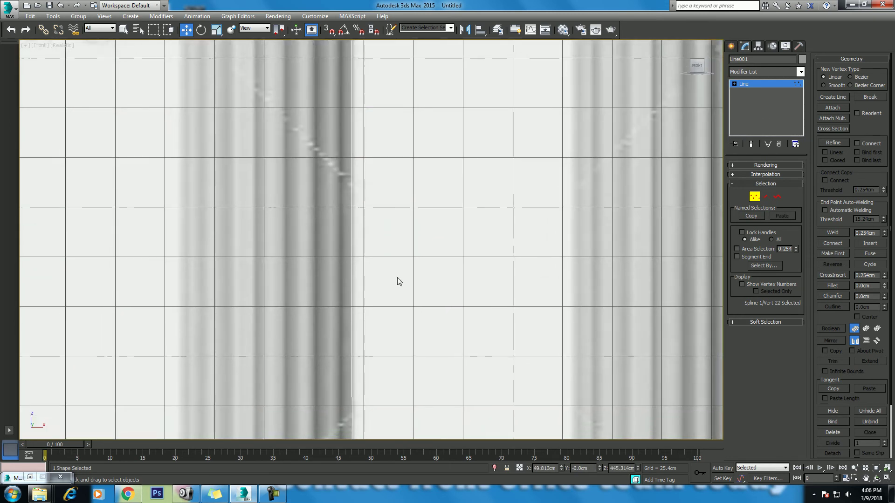
scroll(390, 317, down, 2)
scroll(353, 212, up, 8)
middle_drag(354, 212, 500, 321)
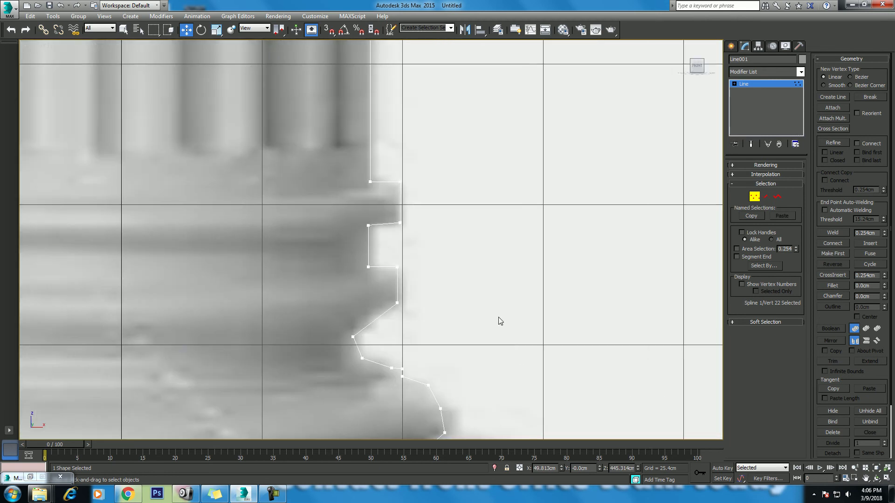
drag(431, 164, 393, 305)
right_click(389, 302)
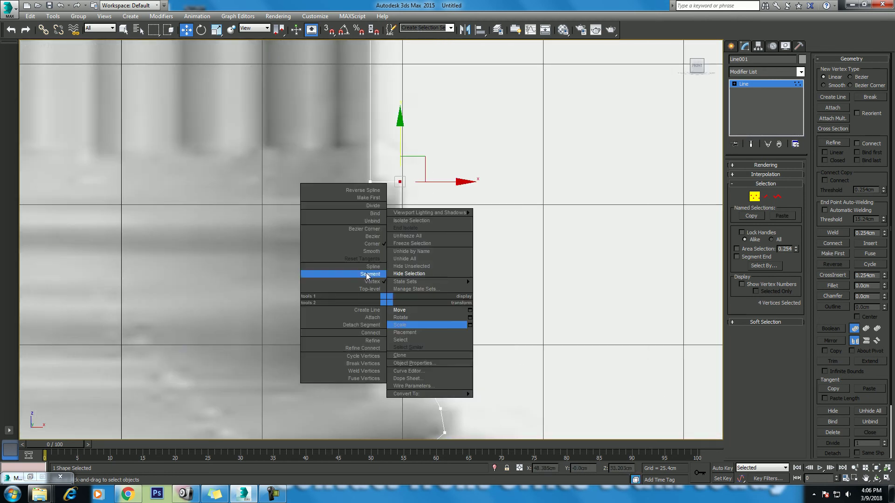
click(371, 251)
scroll(412, 227, up, 2)
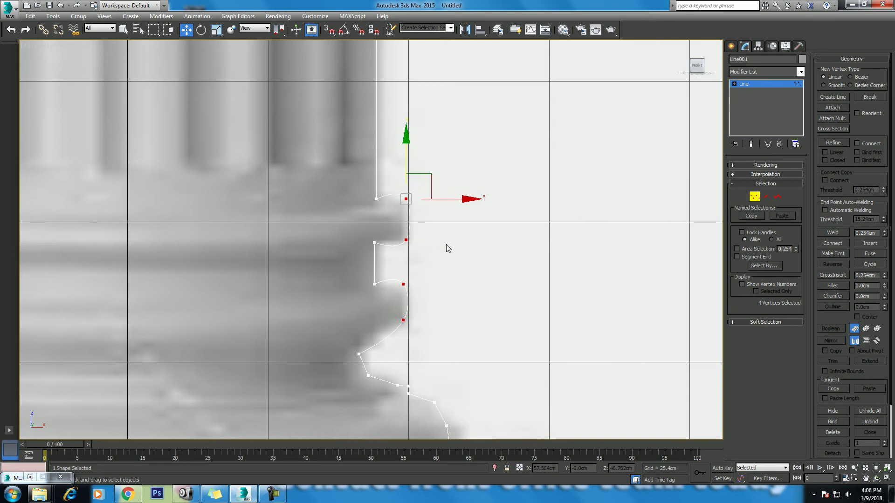
scroll(448, 248, up, 2)
click(425, 210)
- Move the base curve's top vertex and two right-edge vertices down to reshape it
click(362, 154)
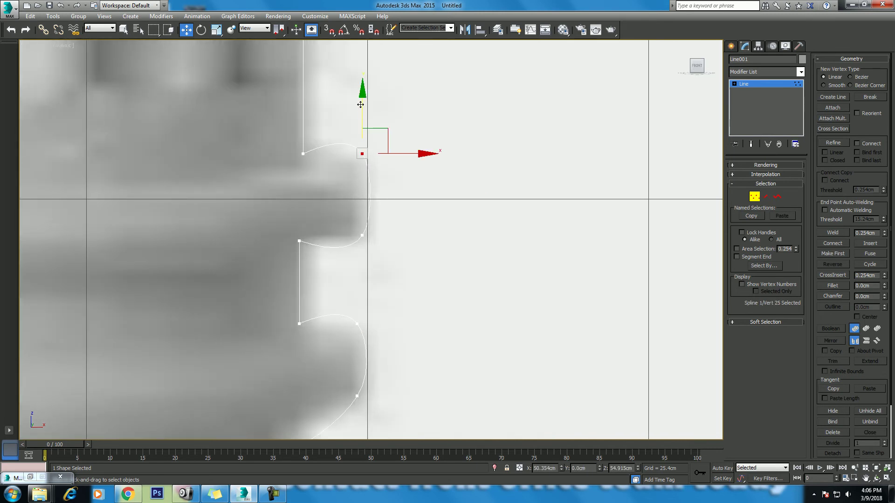
drag(361, 117, 358, 230)
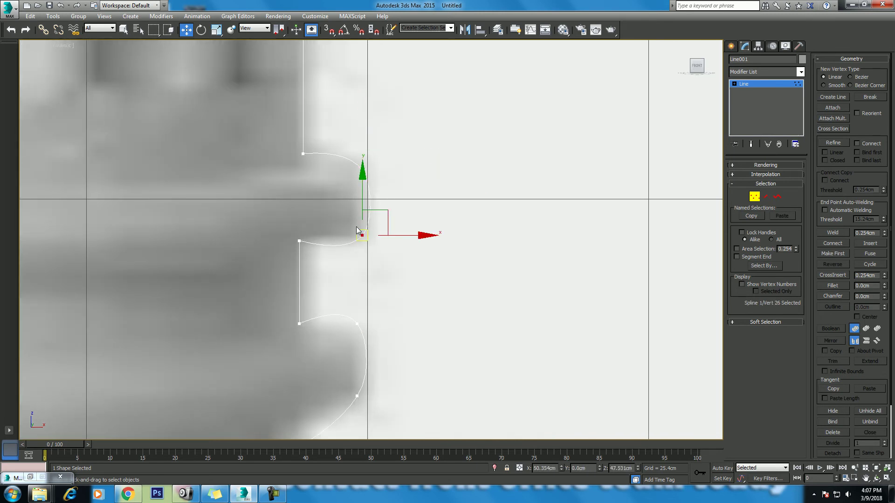
middle_drag(345, 341, 366, 208)
drag(400, 176, 371, 274)
drag(377, 154, 379, 170)
- Smooth the two lower profile vertices and nudge the curve's base vertex up-right
drag(316, 327, 277, 399)
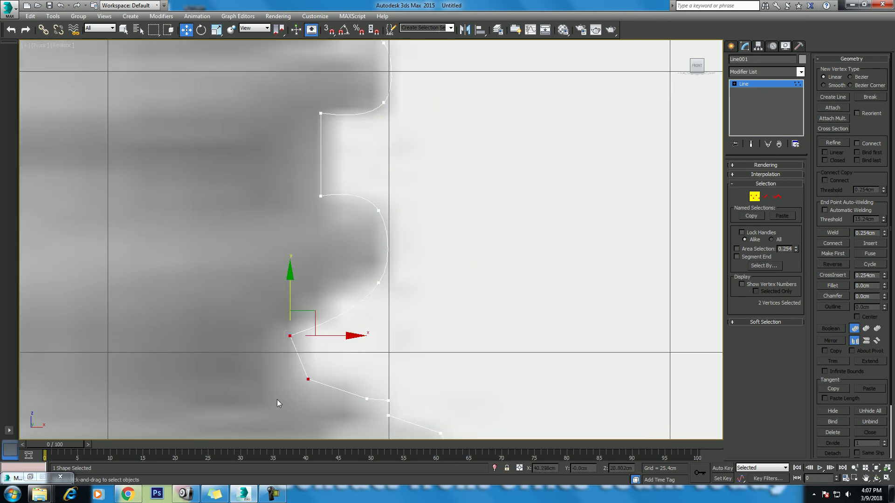
middle_drag(316, 352, 357, 323)
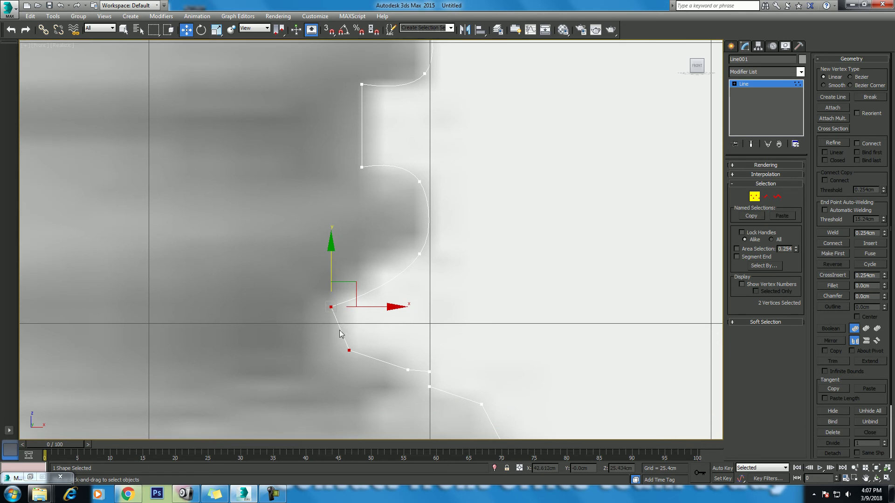
right_click(342, 320)
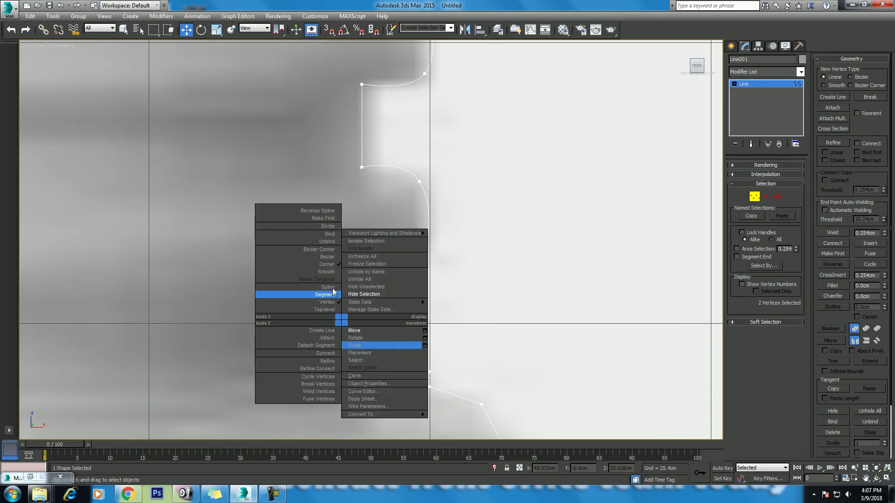
click(329, 275)
click(349, 350)
click(331, 307)
drag(355, 304, 364, 294)
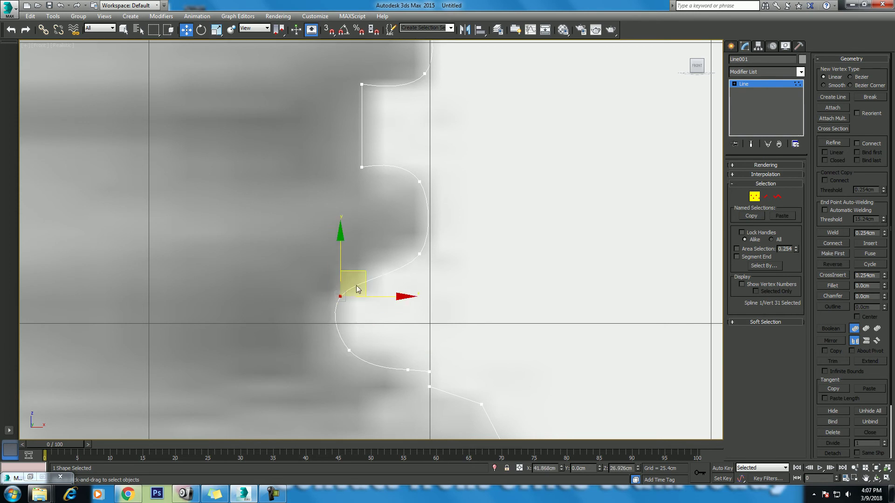
- Smooth the next profile vertex and the three vertices along the following curve
middle_drag(364, 293, 332, 221)
click(399, 301)
right_click(378, 309)
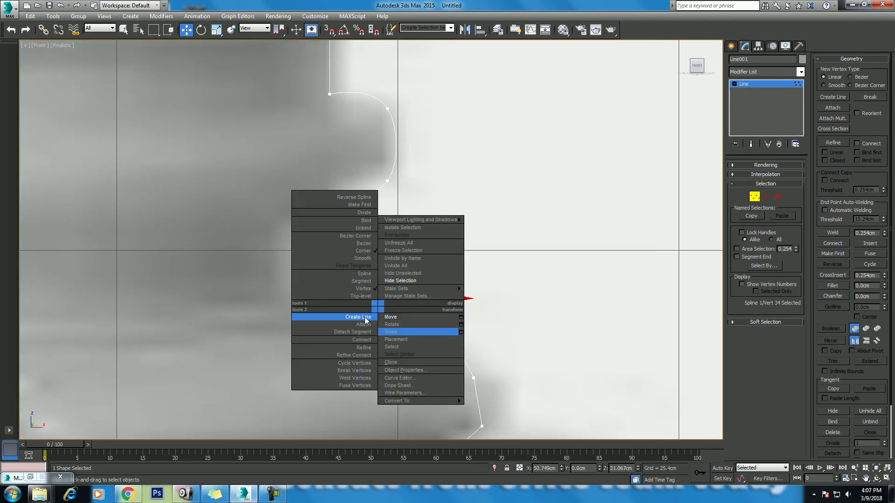
click(365, 261)
middle_drag(423, 357, 340, 279)
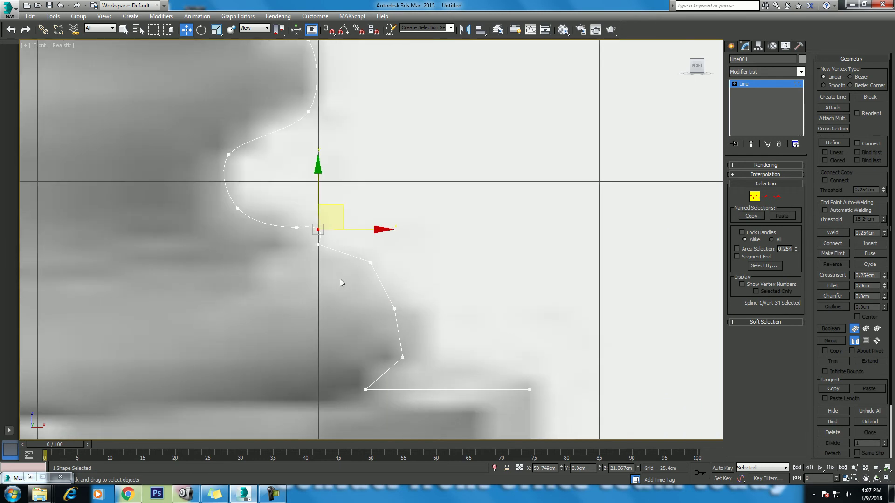
drag(420, 366, 419, 366)
right_click(378, 322)
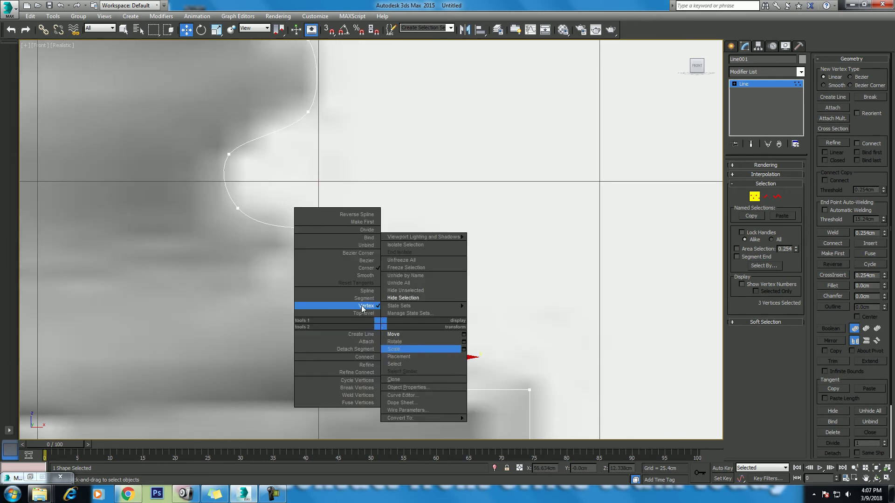
click(364, 275)
click(367, 263)
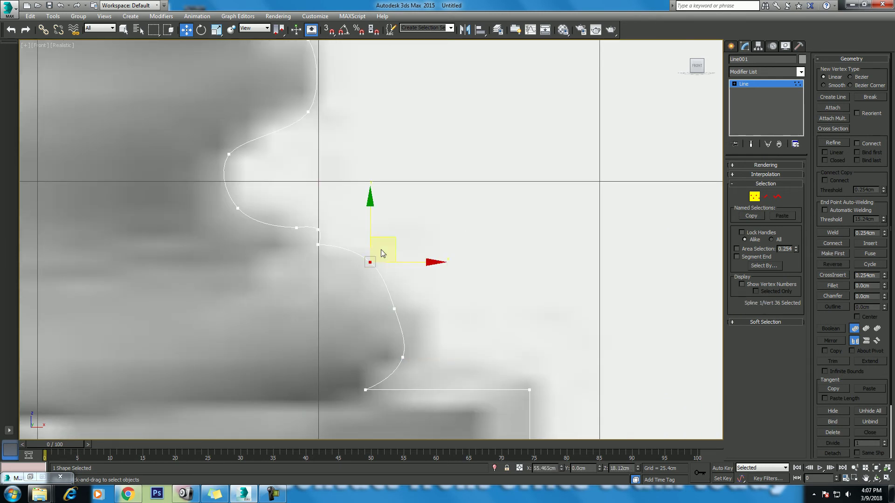
click(395, 307)
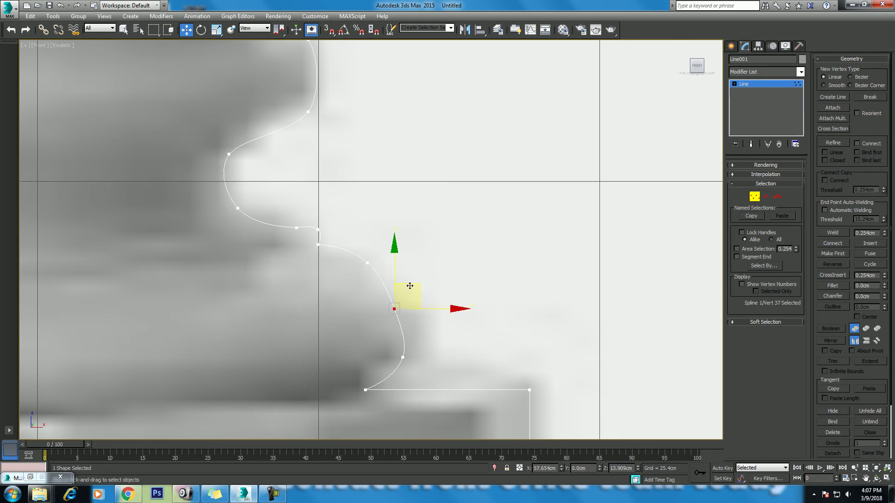
- Set the two lower-right base corner vertices to Smooth
middle_drag(410, 286, 376, 188)
scroll(391, 205, down, 5)
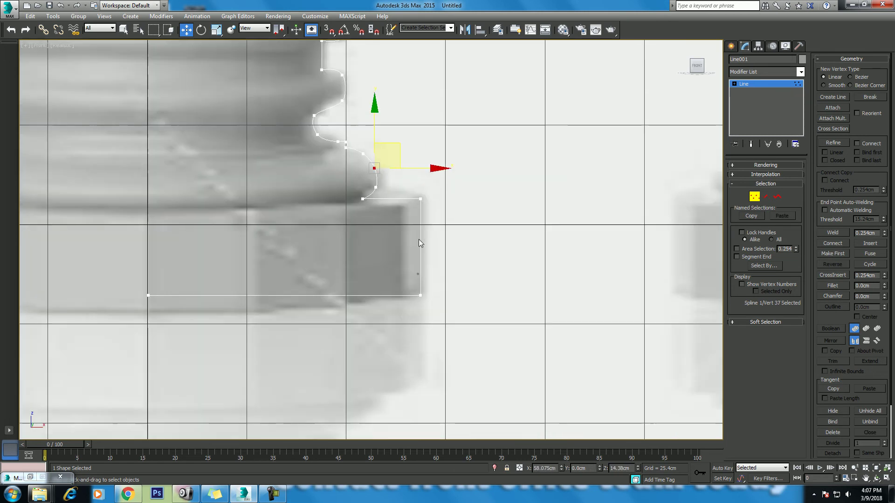
middle_drag(431, 206, 443, 217)
ctrl+click(421, 322)
right_click(392, 300)
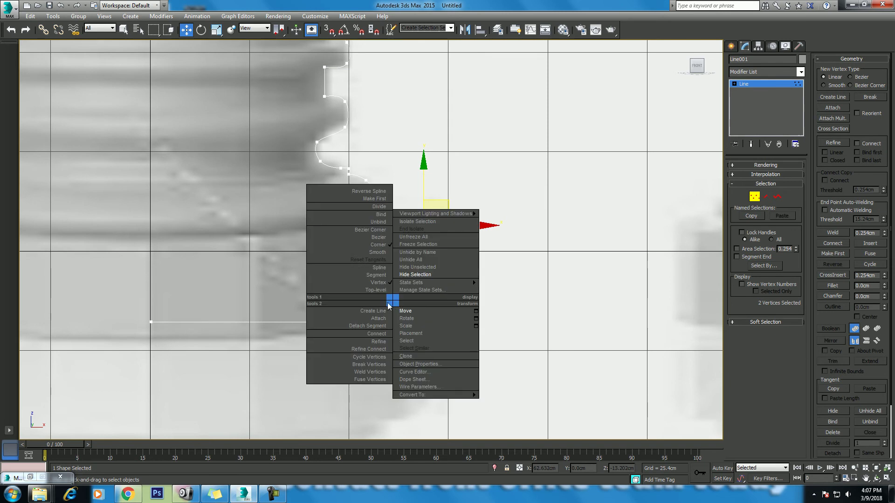
click(379, 253)
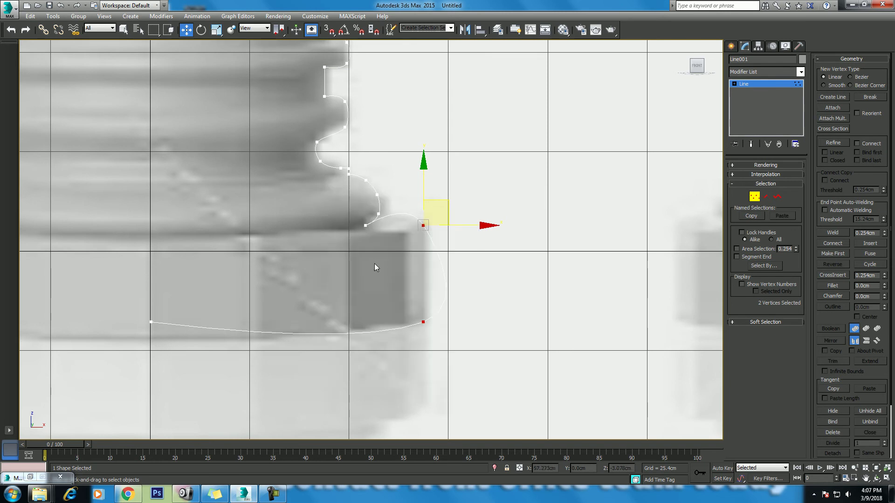
- Undo the corner smoothing with Ctrl+Z to restore sharp base corners, then clear the vertex selection
key(ctrl+z)
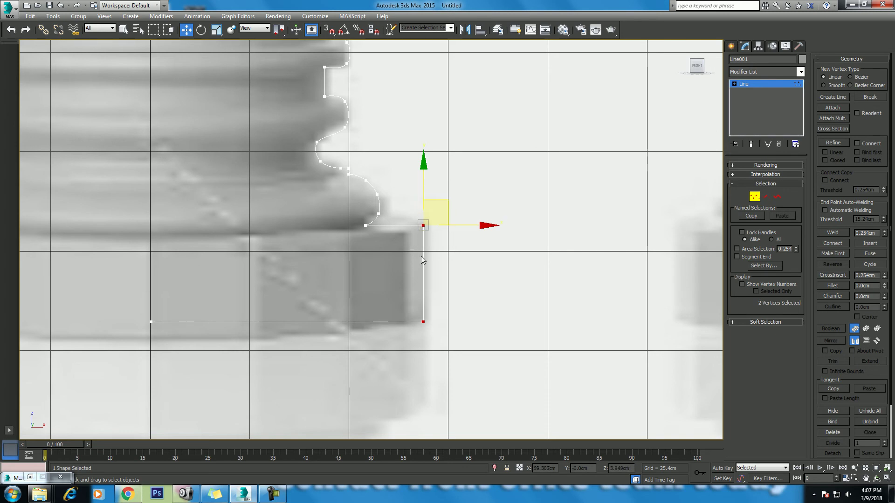
middle_drag(325, 290, 457, 257)
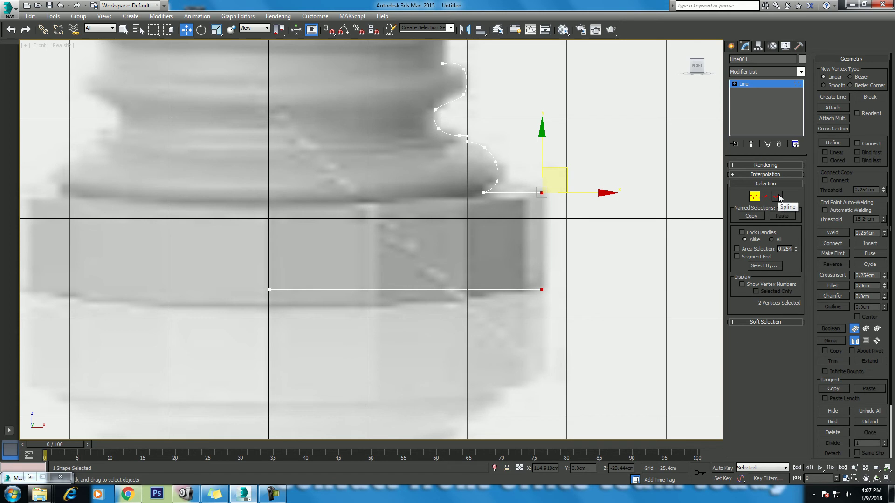
drag(578, 167, 527, 226)
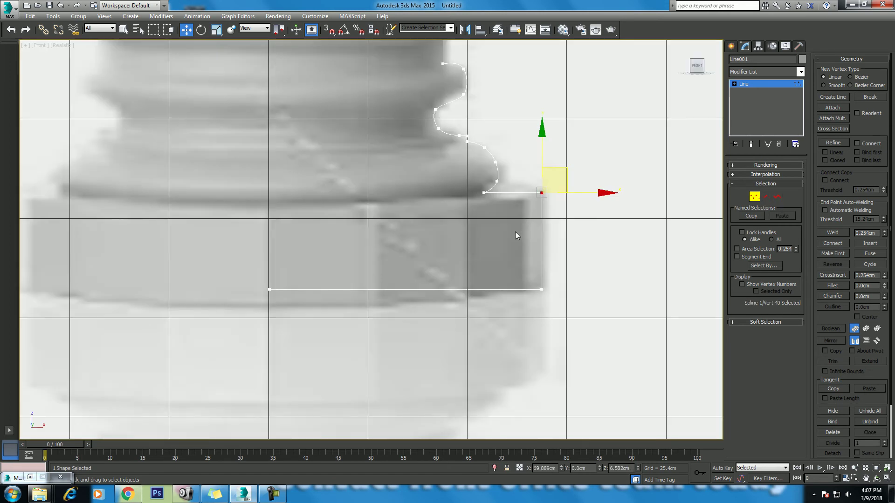
scroll(489, 189, up, 3)
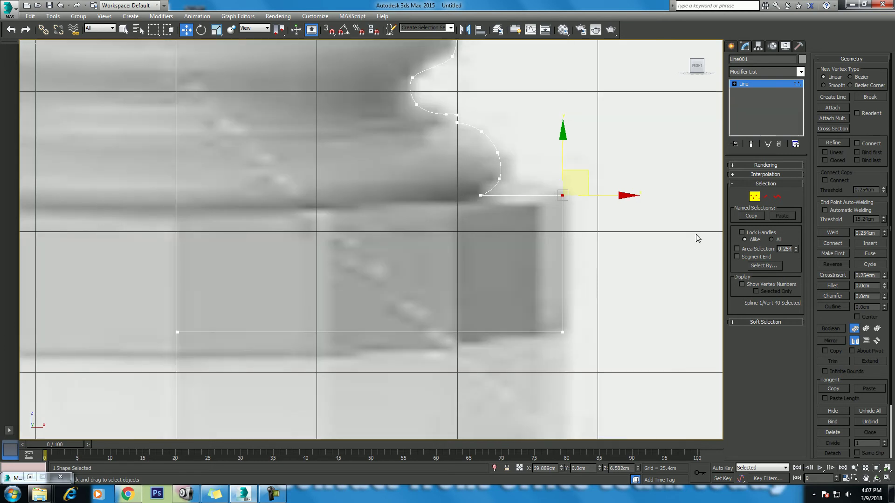
- Detach Line001's three base-rectangle segments as a new shape named Shape001
key(3)
drag(612, 189, 551, 352)
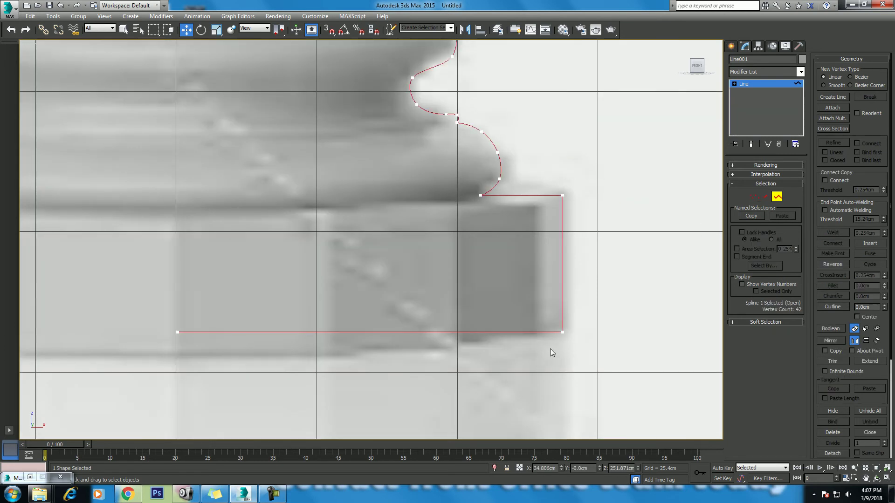
click(767, 197)
click(735, 84)
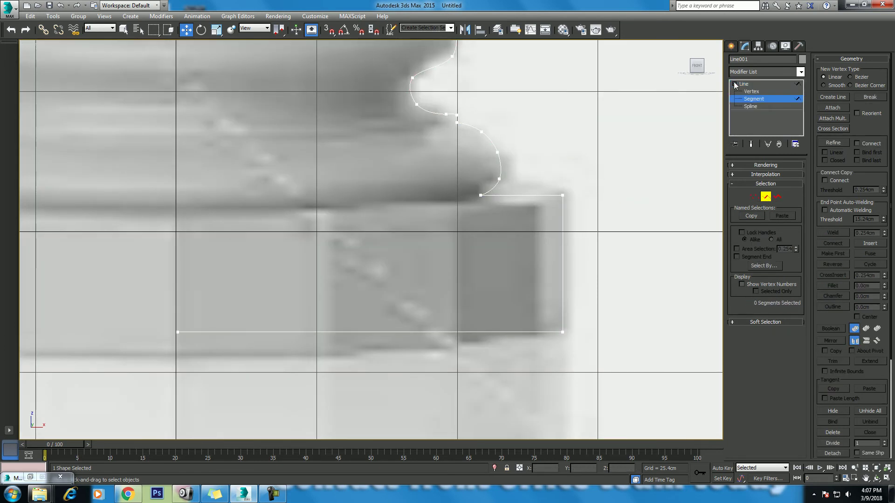
drag(609, 189, 544, 368)
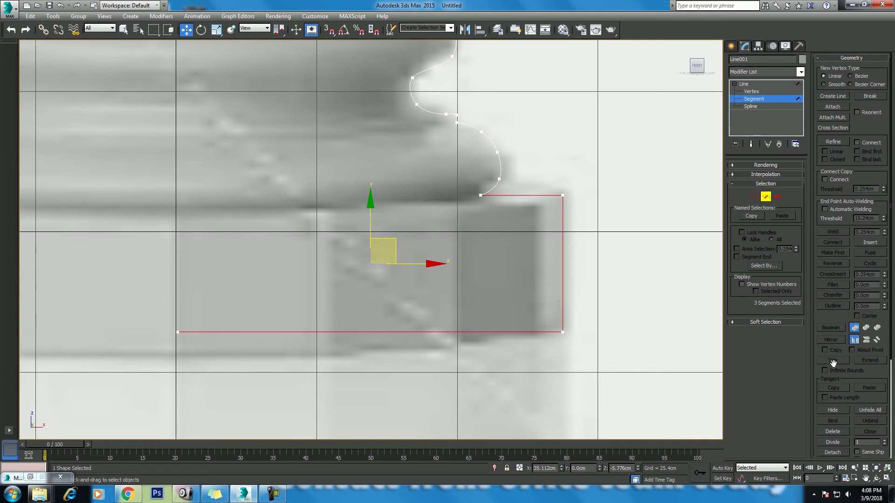
scroll(845, 376, down, 3)
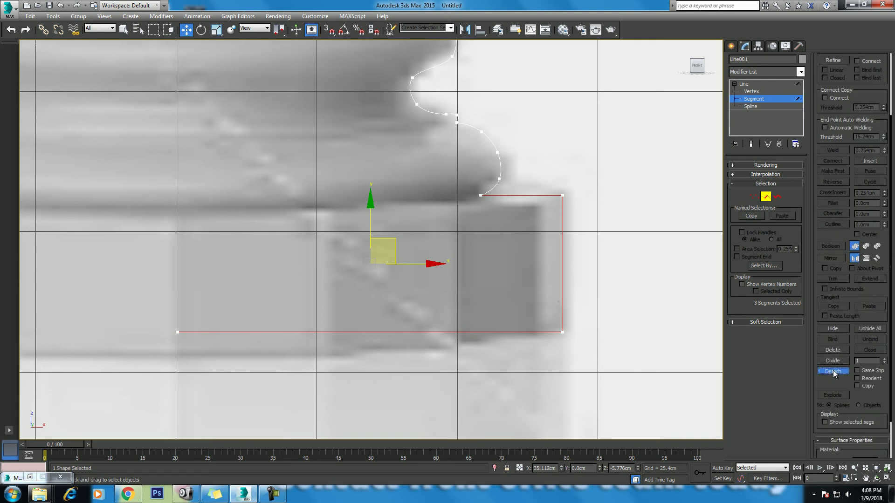
click(833, 372)
click(476, 252)
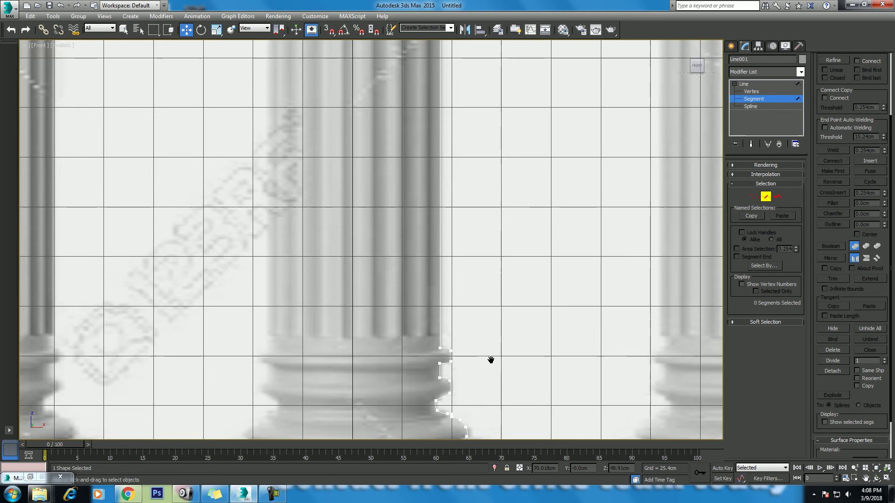
middle_drag(503, 246, 488, 330)
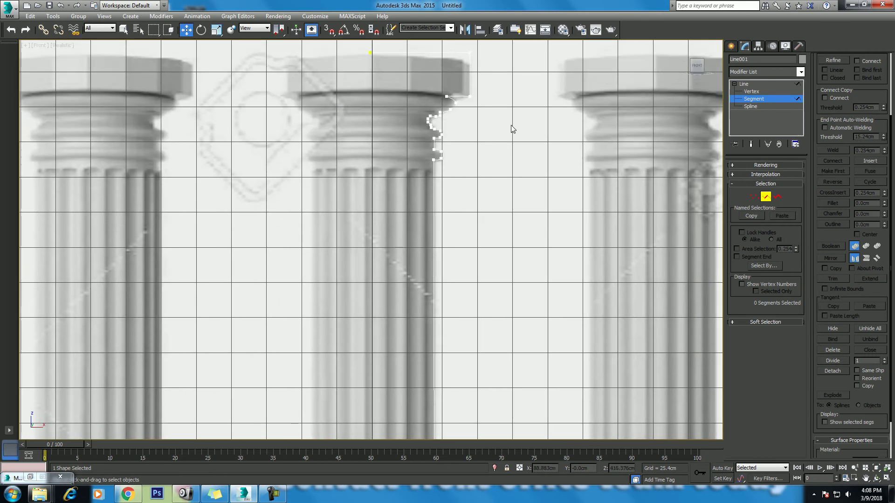
- Return Line001 to top level, add a Lathe modifier, and isolate the column
scroll(511, 126, down, 2)
scroll(505, 146, up, 1)
scroll(499, 156, up, 2)
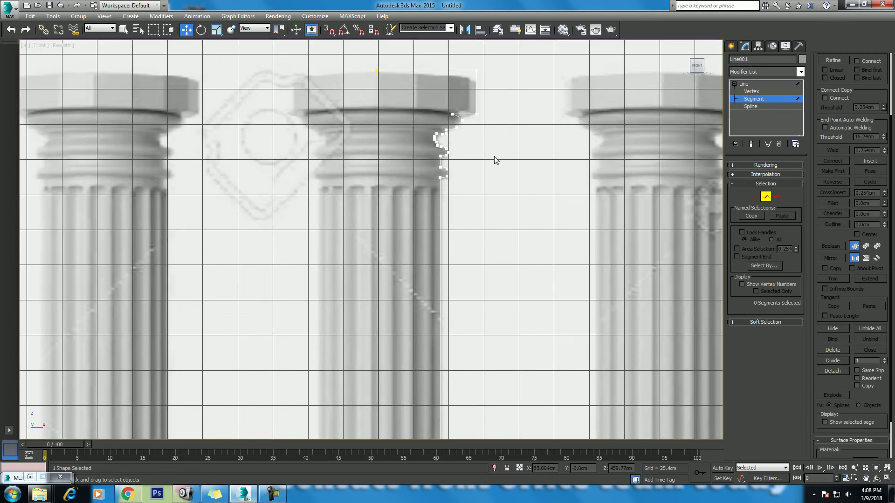
right_click(447, 123)
click(396, 112)
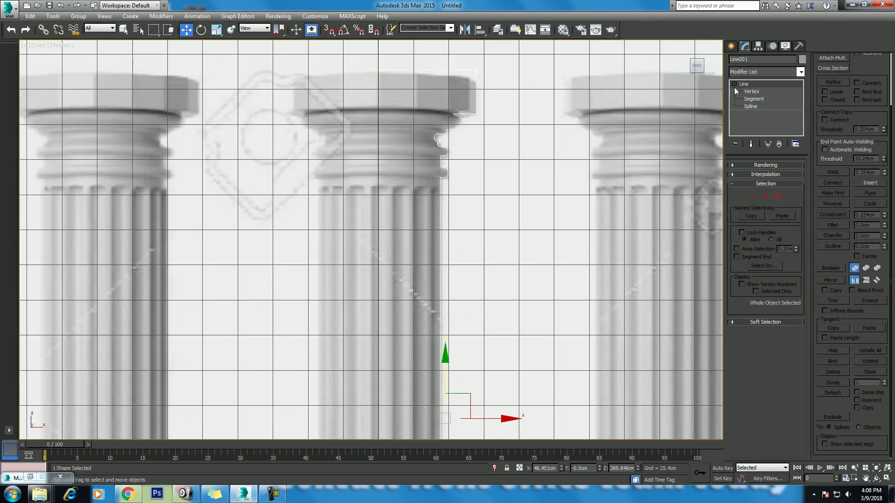
click(761, 72)
scroll(759, 71, down, 2)
scroll(759, 71, down, 10)
click(762, 82)
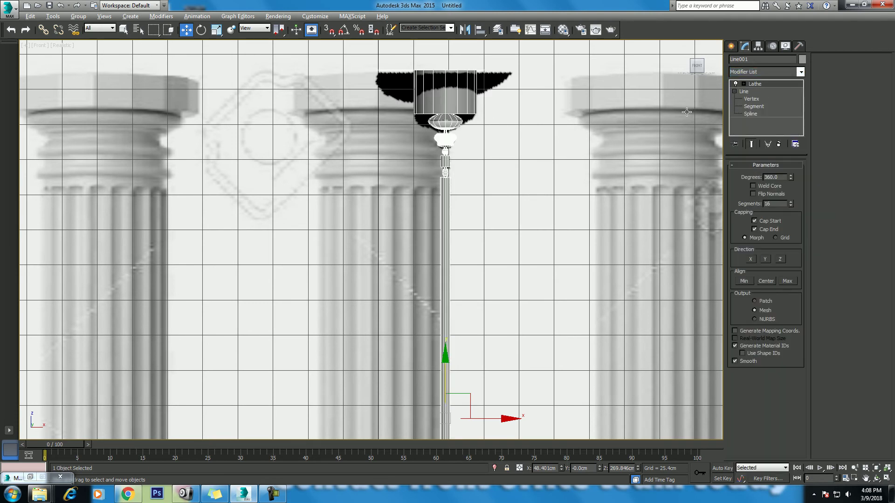
key(alt+q)
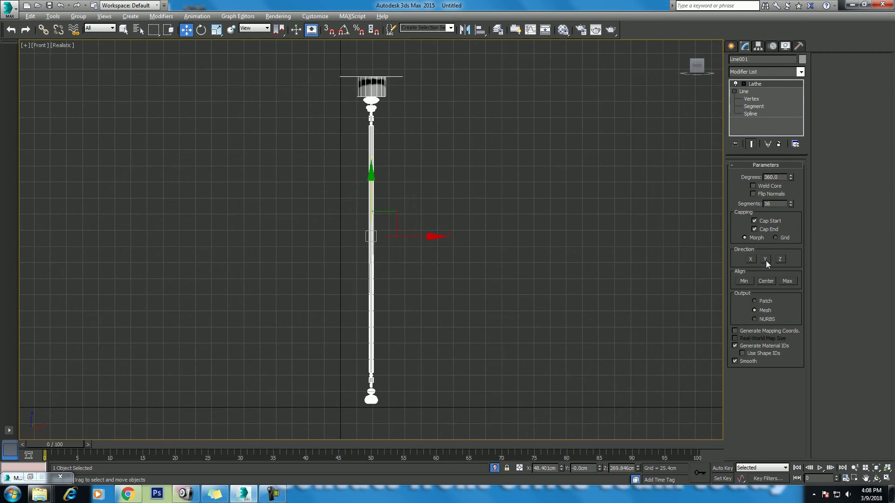
- Align the Lathe to Min and shift its Axis along X to adjust column width
click(745, 281)
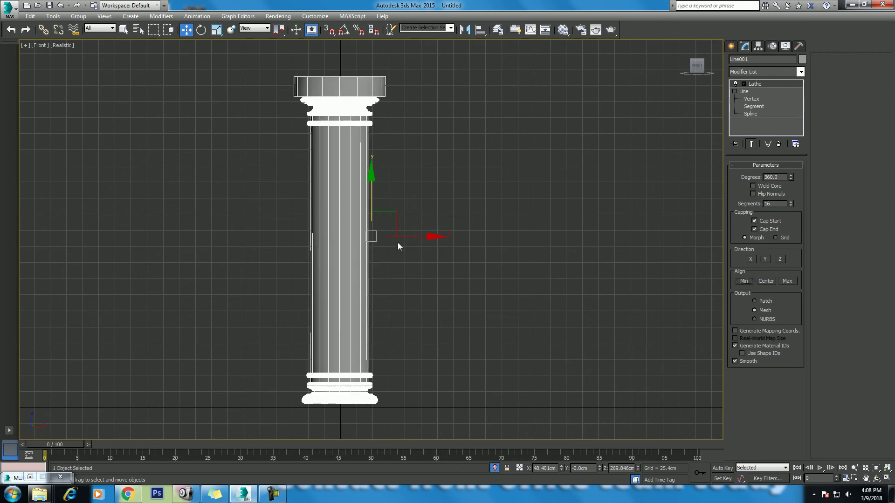
click(460, 271)
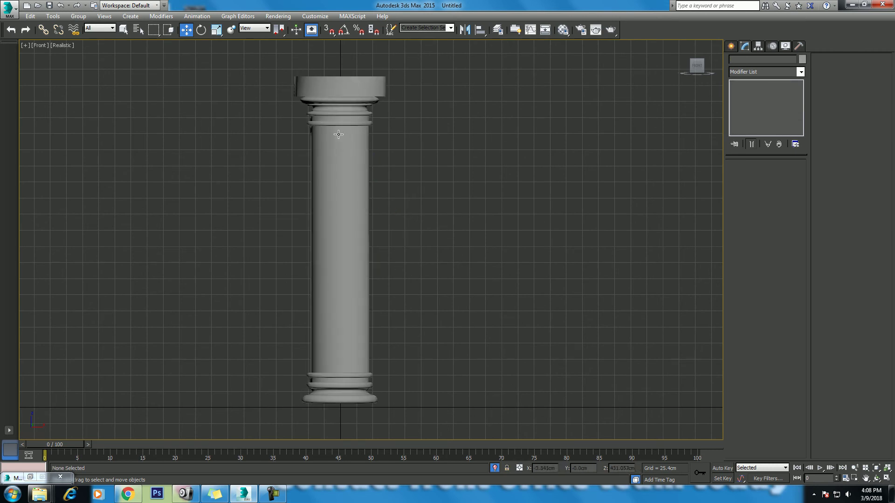
key(ctrl+z)
click(744, 83)
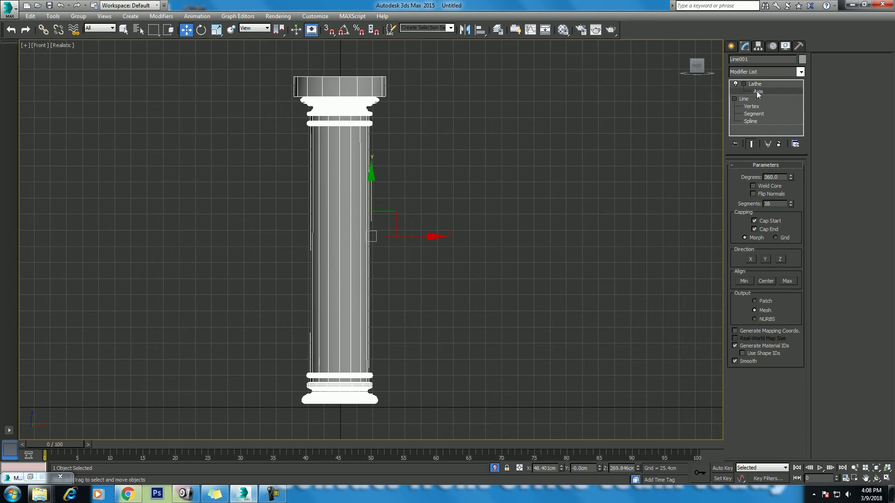
mouse_move(402, 239)
mouse_down()
mouse_move(390, 233)
mouse_move(427, 234)
mouse_up()
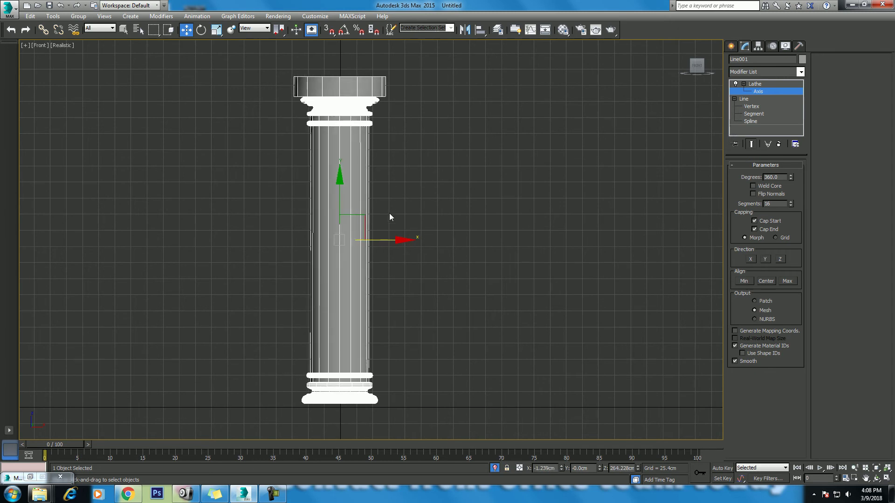
right_click(373, 178)
click(359, 173)
- Unhide all objects to restore the reference image plane
click(417, 286)
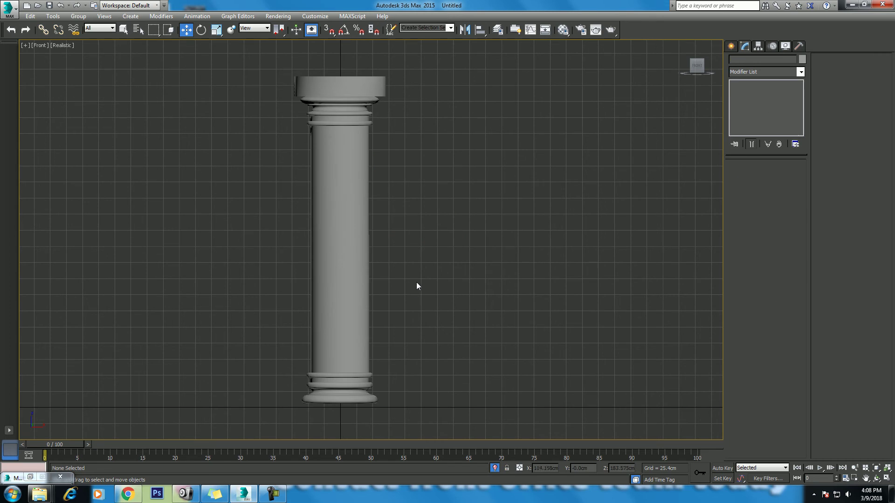
scroll(433, 276, up, 2)
scroll(455, 236, up, 1)
scroll(457, 212, up, 3)
right_click(456, 211)
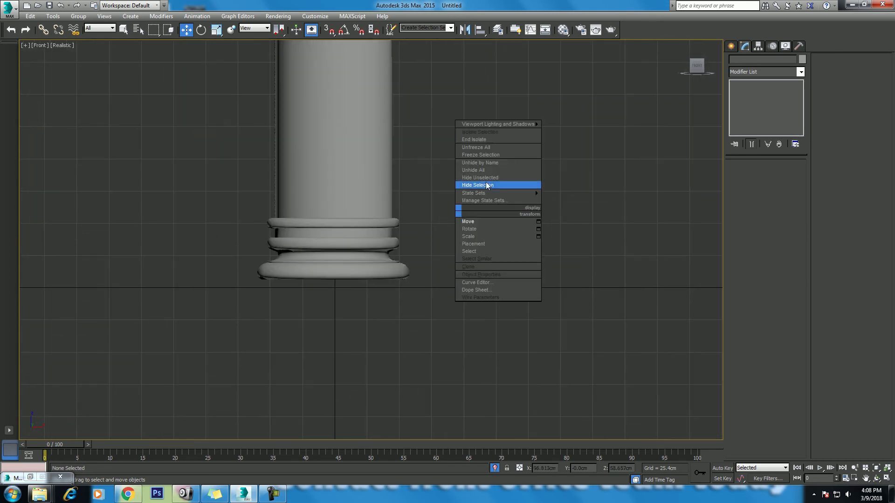
click(480, 171)
- Give Shape001 a Min-aligned Lathe modifier, replacing a mistakenly added Lattice
click(423, 293)
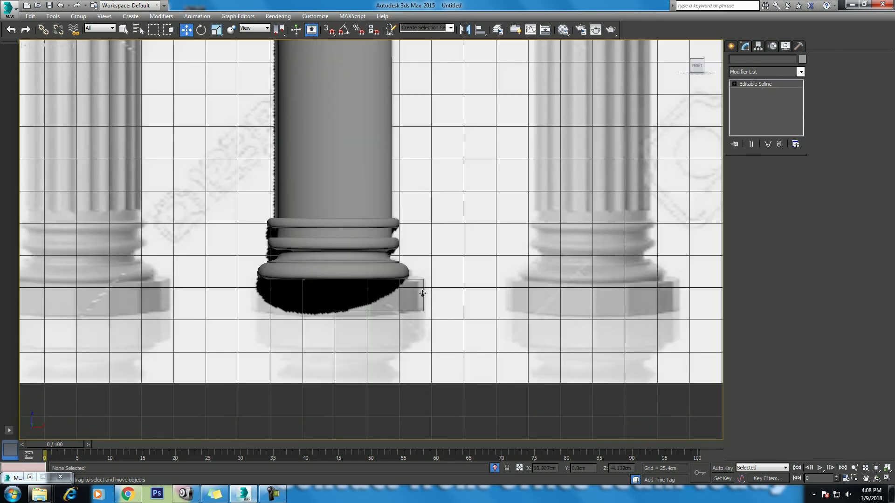
click(765, 74)
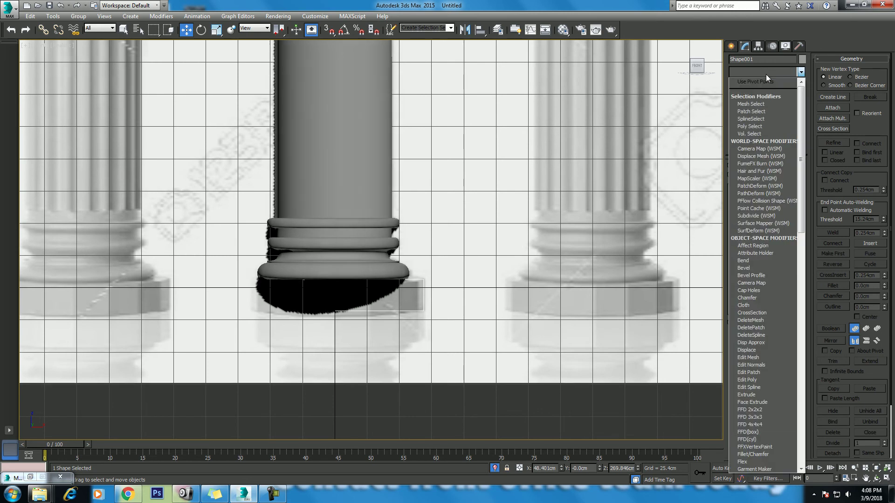
scroll(765, 74, down, 10)
click(765, 81)
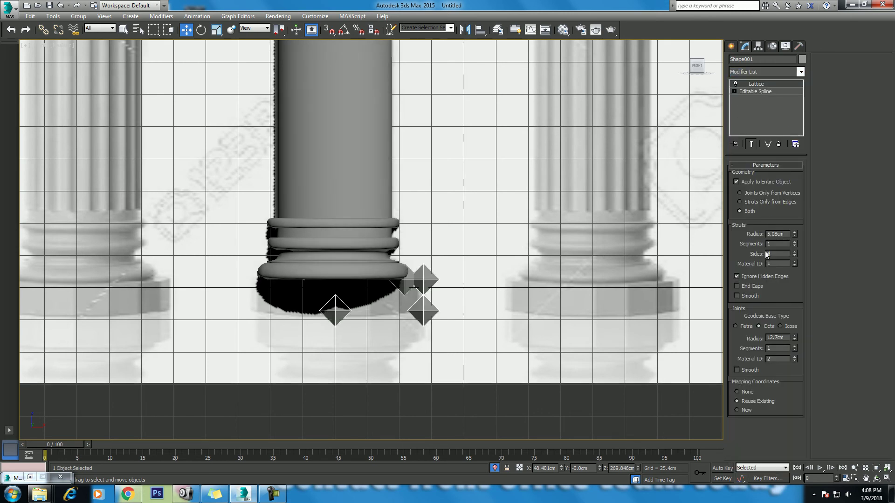
click(779, 144)
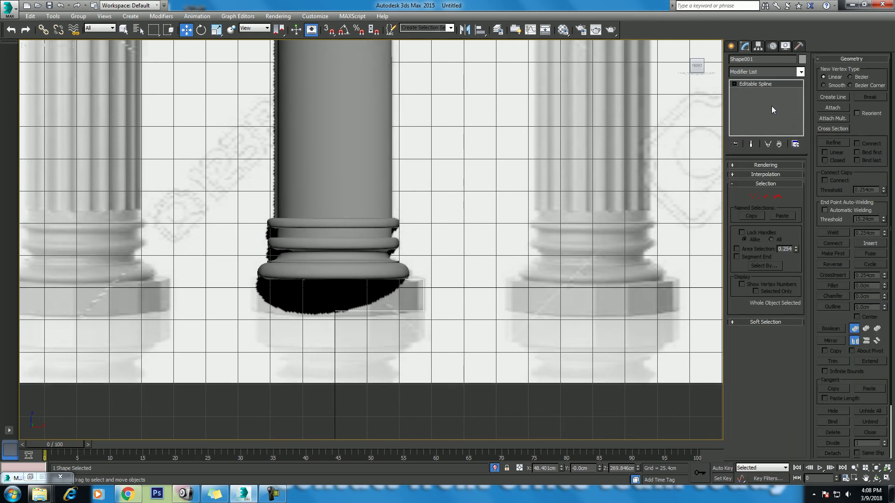
click(771, 73)
key(l)
click(769, 82)
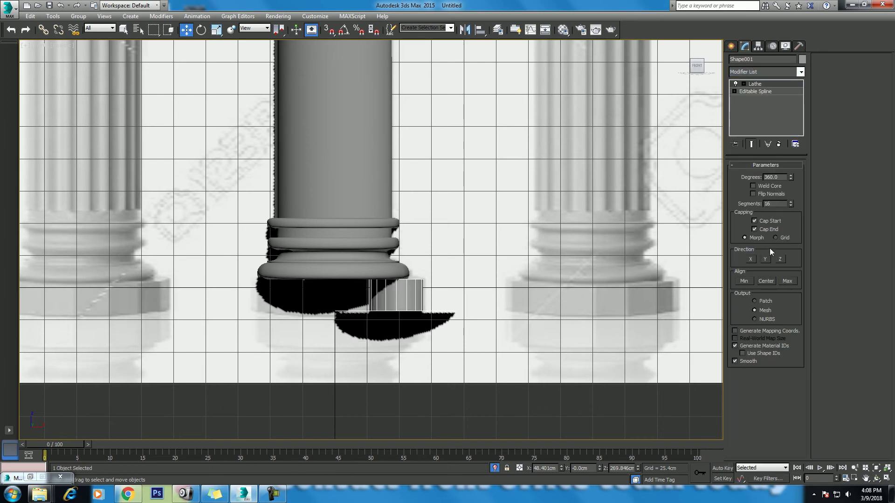
click(745, 281)
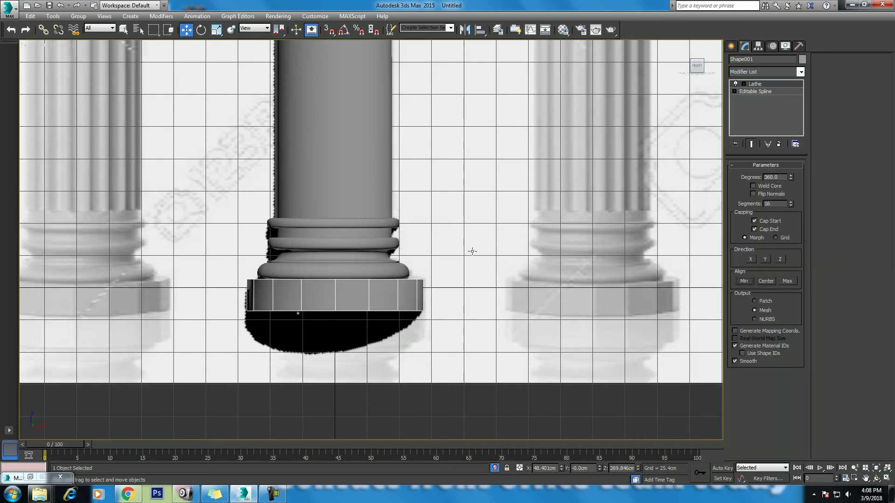
- View the base ring in Perspective from above and isolate it with Alt+Q
middle_drag(472, 251, 481, 280)
key(p)
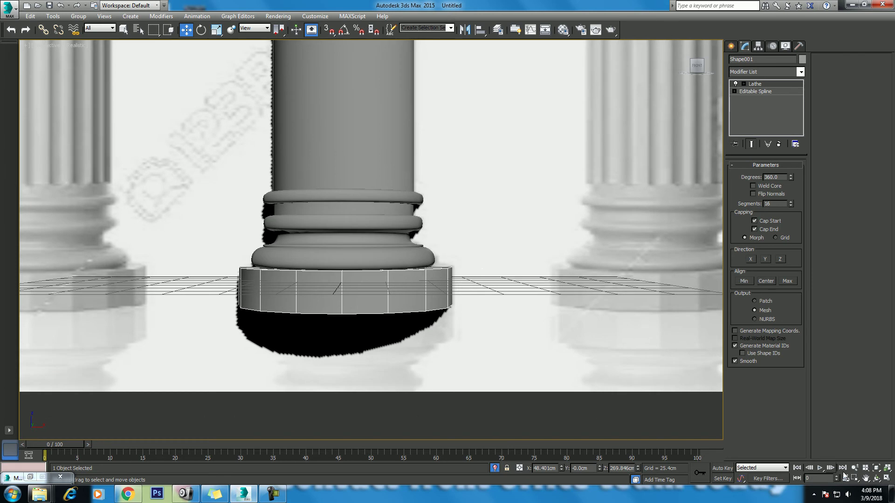
click(877, 478)
mouse_move(412, 256)
mouse_down()
mouse_move(371, 267)
mouse_move(438, 246)
mouse_move(406, 273)
mouse_up()
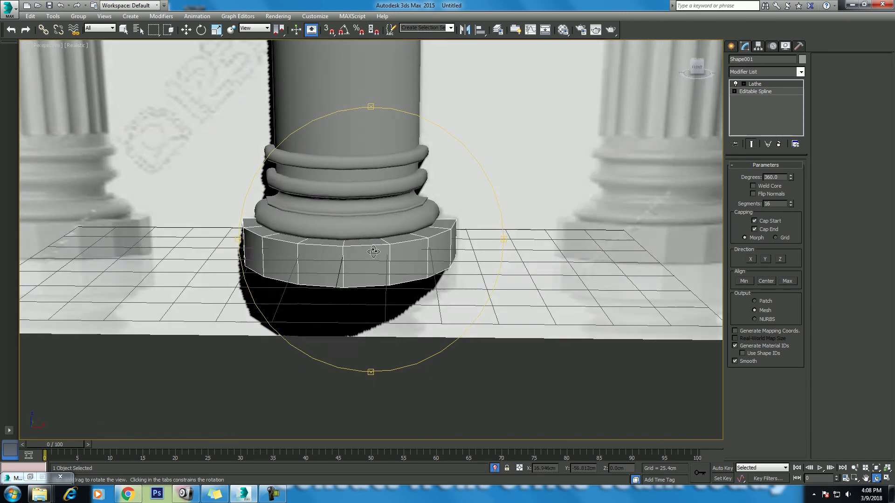
key(w)
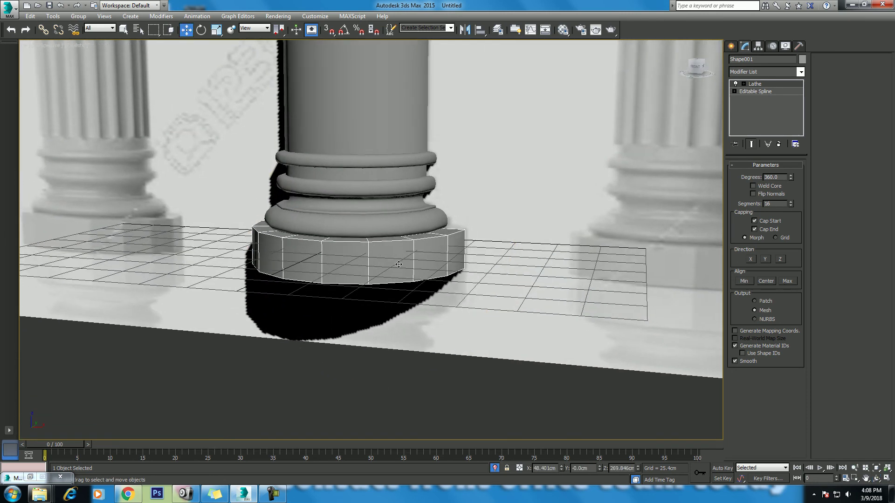
key(alt+q)
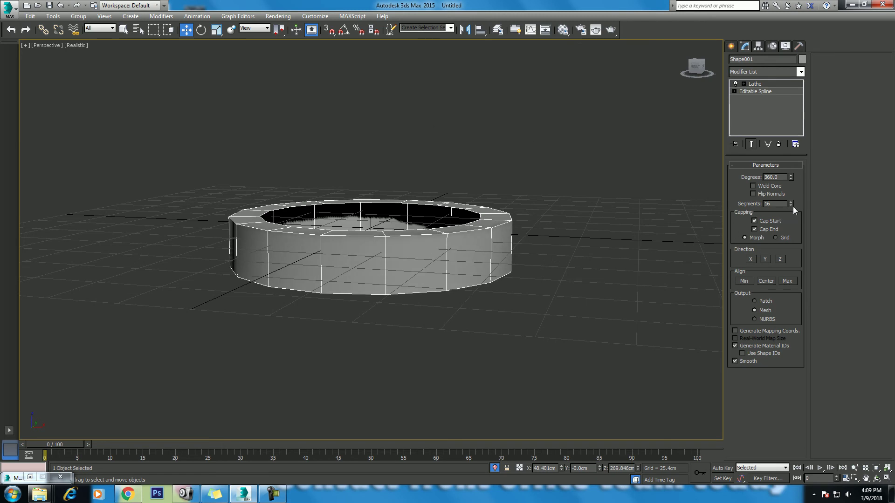
- Lower the ring's Lathe Segments from 16 to 14
click(489, 286)
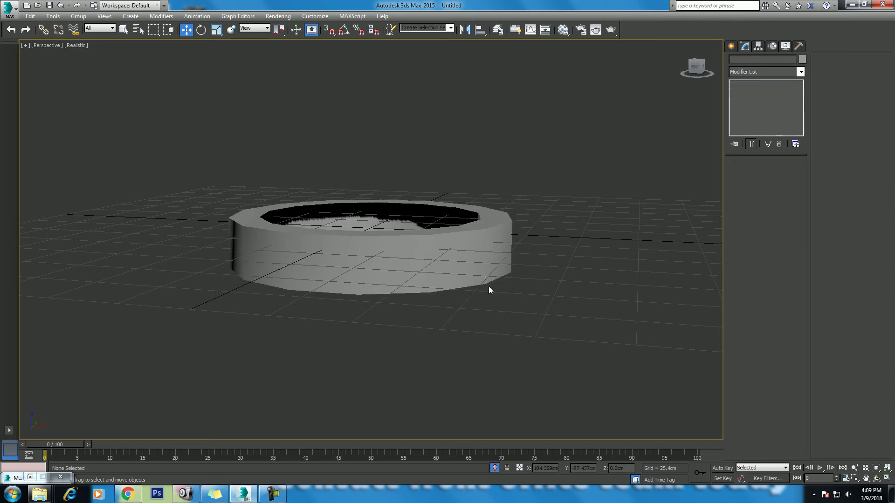
click(372, 255)
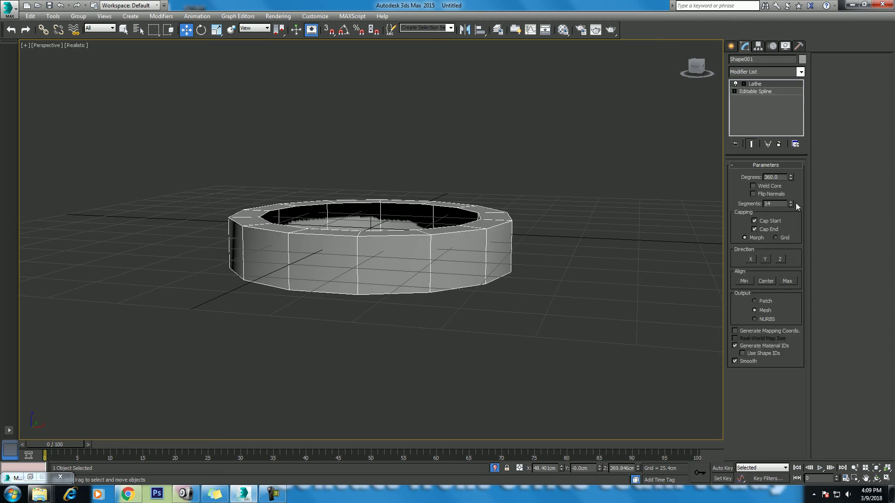
click(510, 315)
click(416, 278)
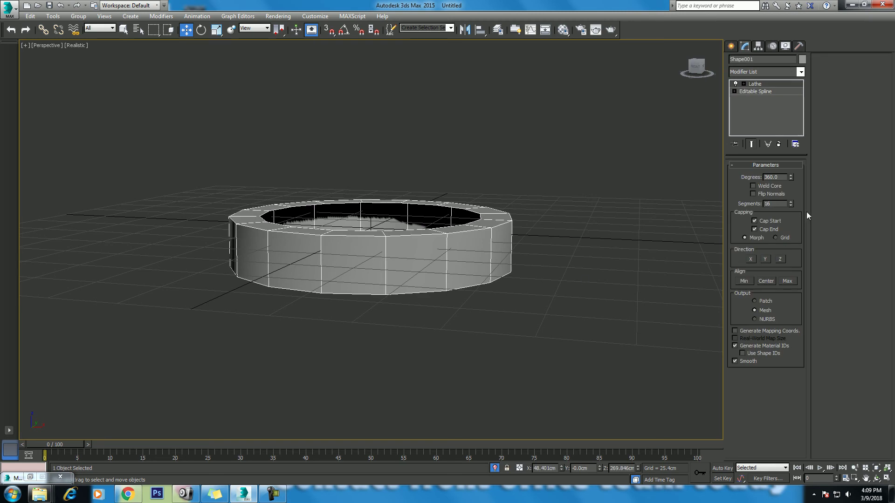
click(792, 207)
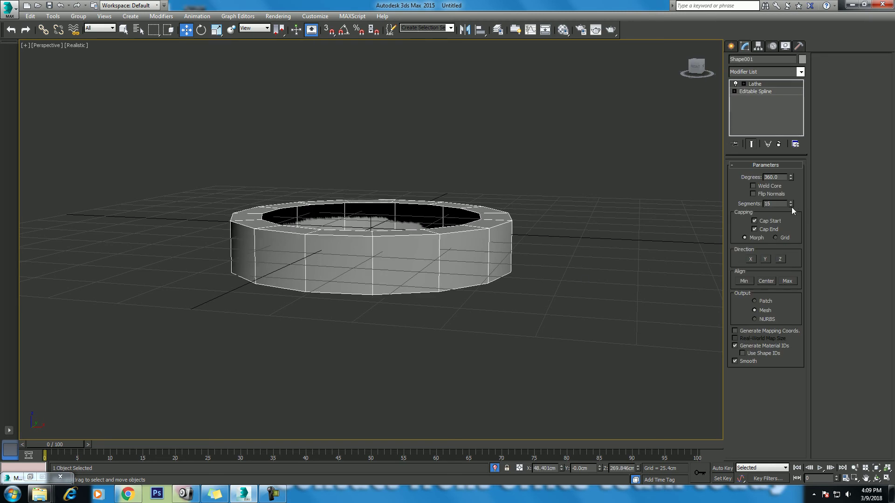
click(606, 261)
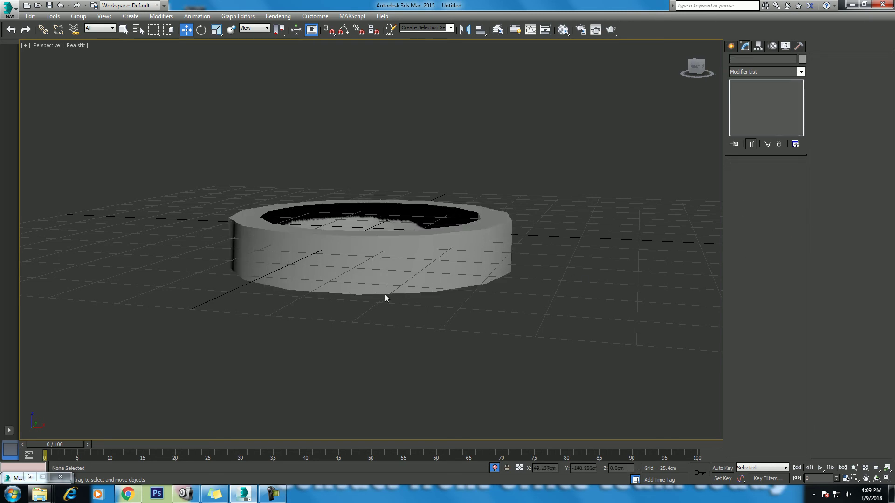
click(392, 262)
- End isolation, select the main column and frame its capital in Front view
right_click(396, 260)
click(410, 215)
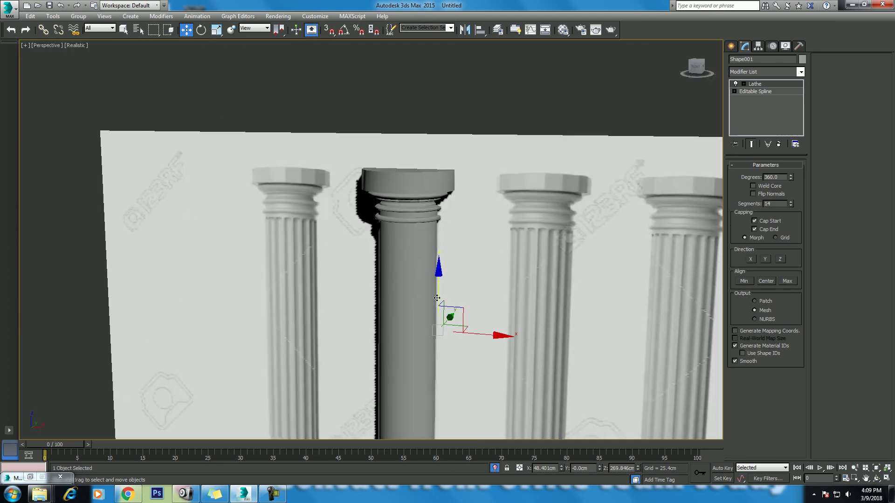
middle_drag(437, 298, 445, 343)
click(421, 255)
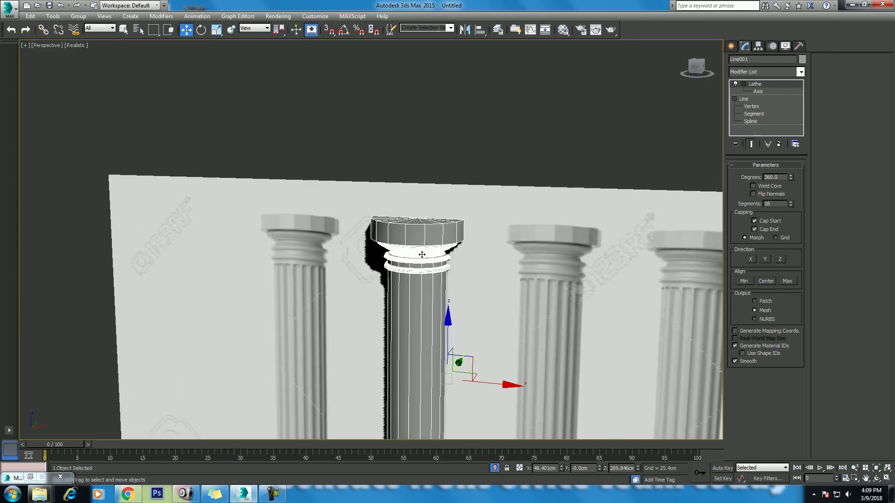
key(f)
middle_drag(422, 265, 432, 316)
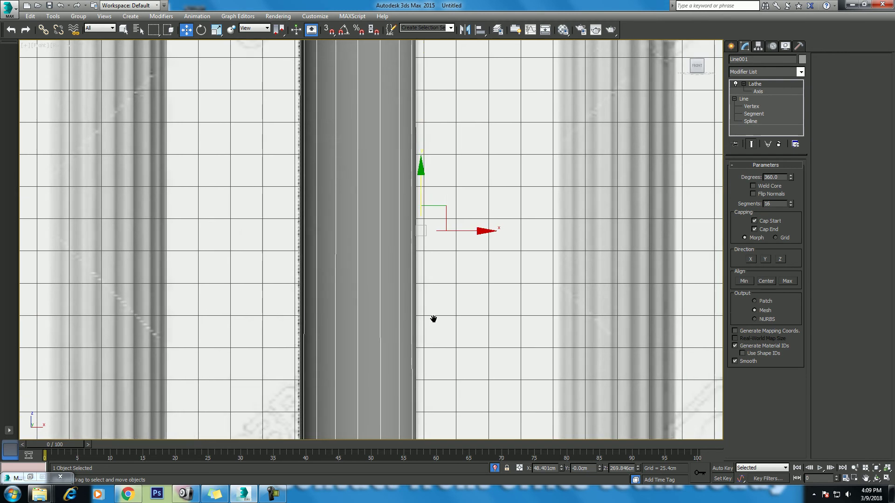
scroll(520, 228, up, 3)
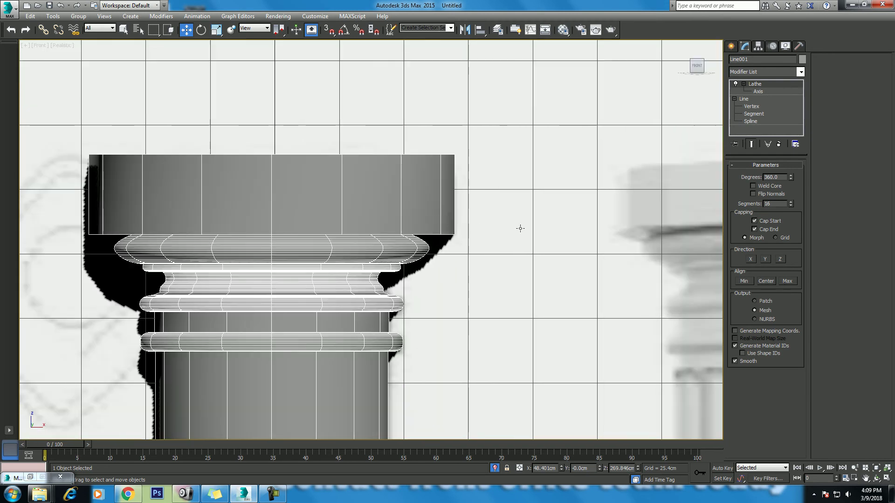
- Detach the capital's profile segments as Shape002 and return to top level
click(754, 114)
drag(496, 132, 451, 256)
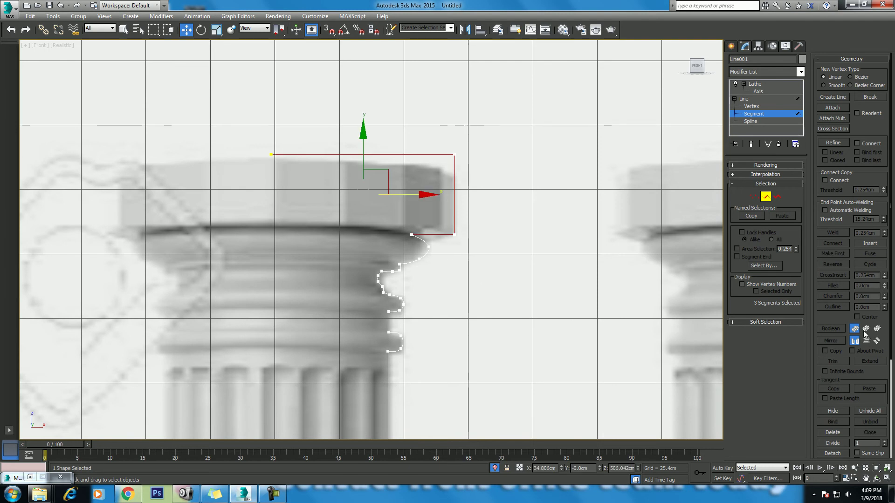
click(833, 453)
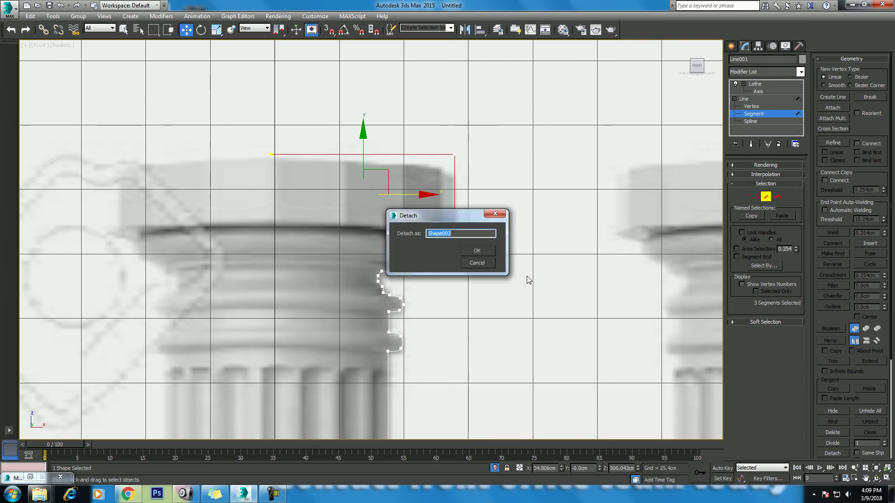
click(481, 250)
right_click(424, 190)
click(410, 177)
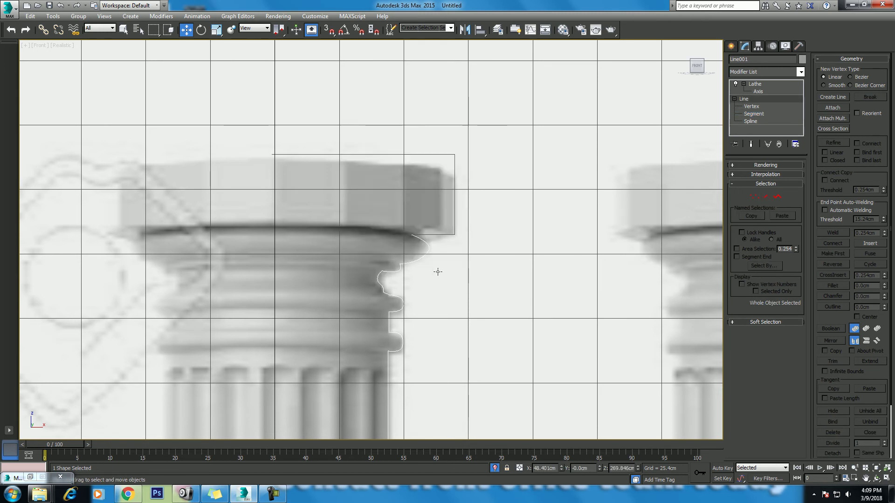
- Add a Lathe modifier to the detached Shape002 capital profile
click(765, 85)
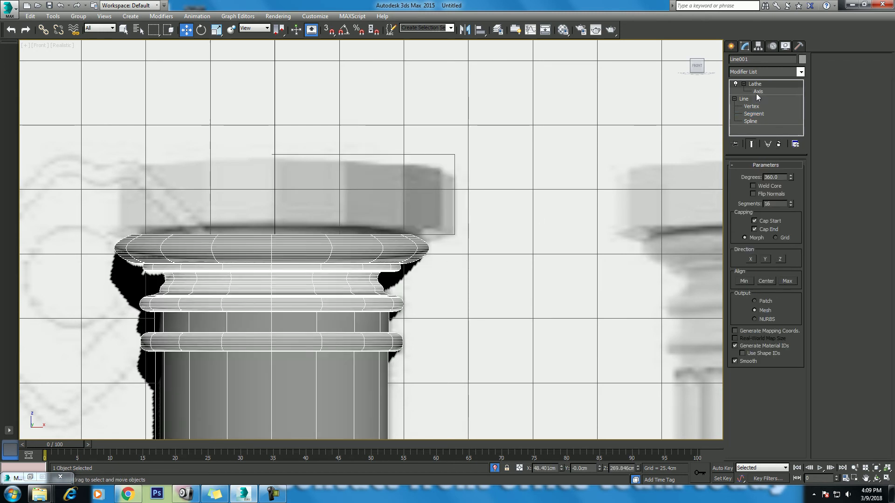
right_click(461, 158)
click(481, 164)
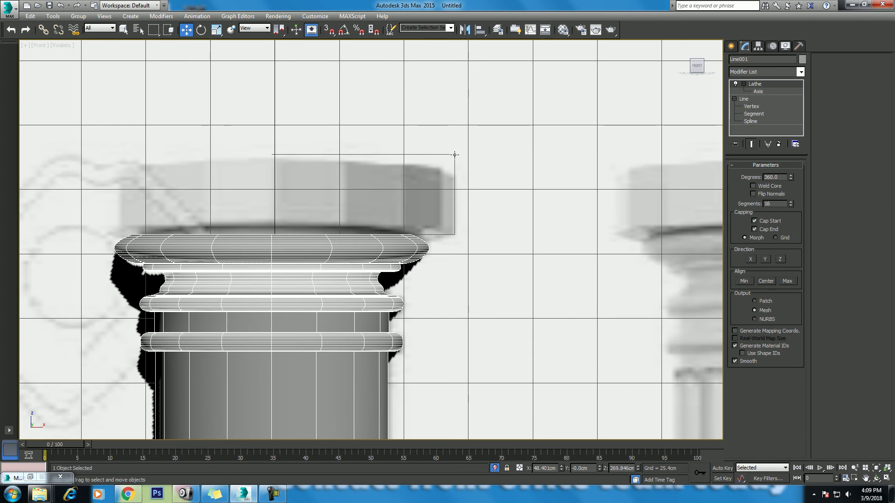
click(455, 155)
click(770, 72)
key(l)
click(766, 83)
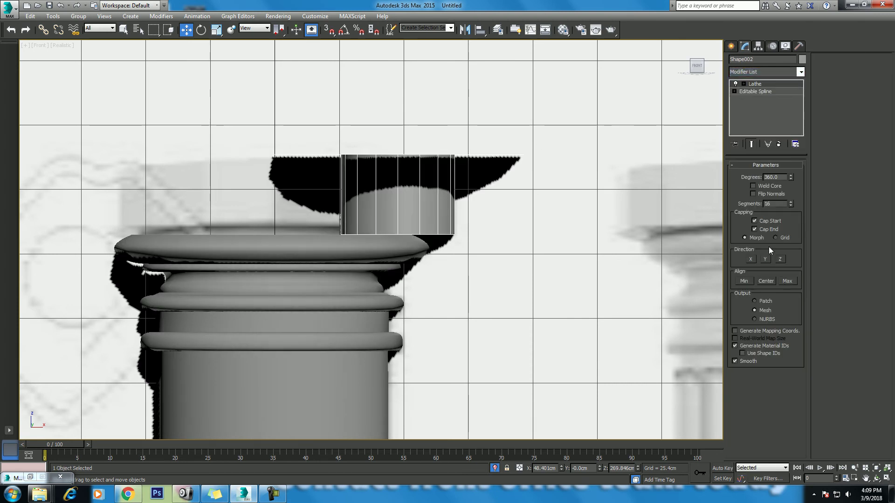
- Align the capital's Lathe to Max and give it 14 segments
click(744, 281)
scroll(455, 224, down, 3)
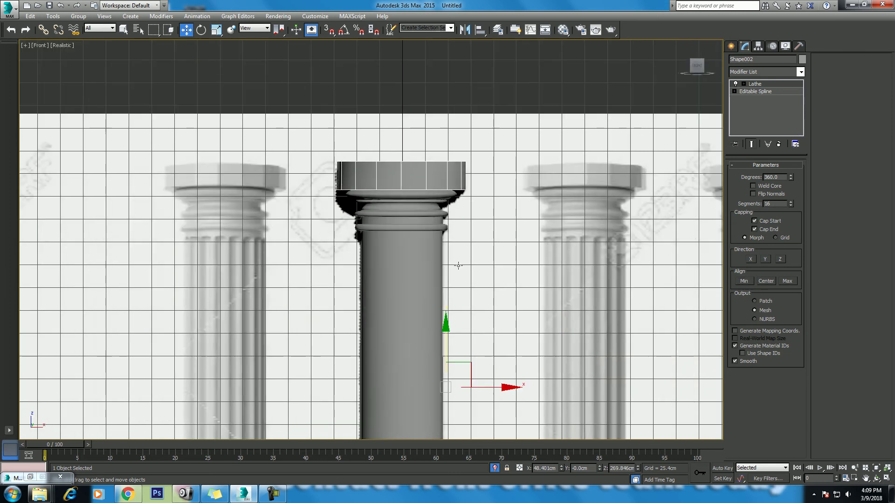
scroll(454, 224, down, 2)
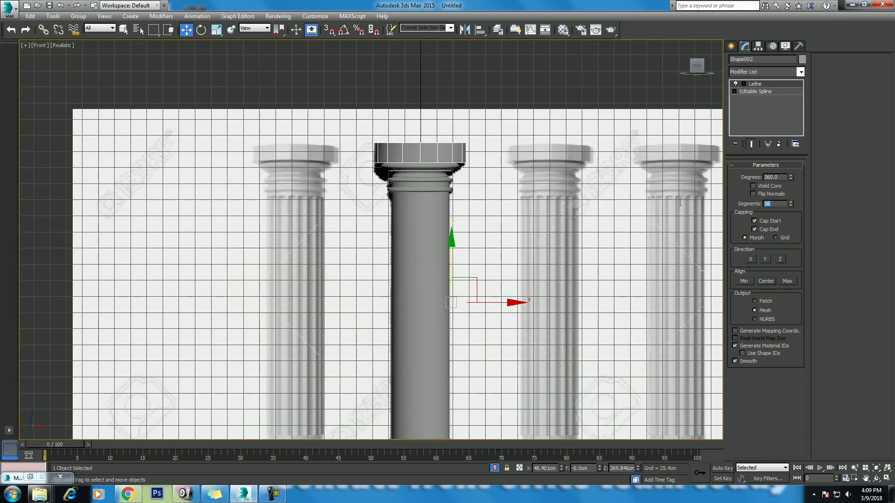
text(14)
key(Return)
- Orbit the Perspective view to inspect the capital, then frame the whole column in Front view
middle_drag(414, 285, 394, 405)
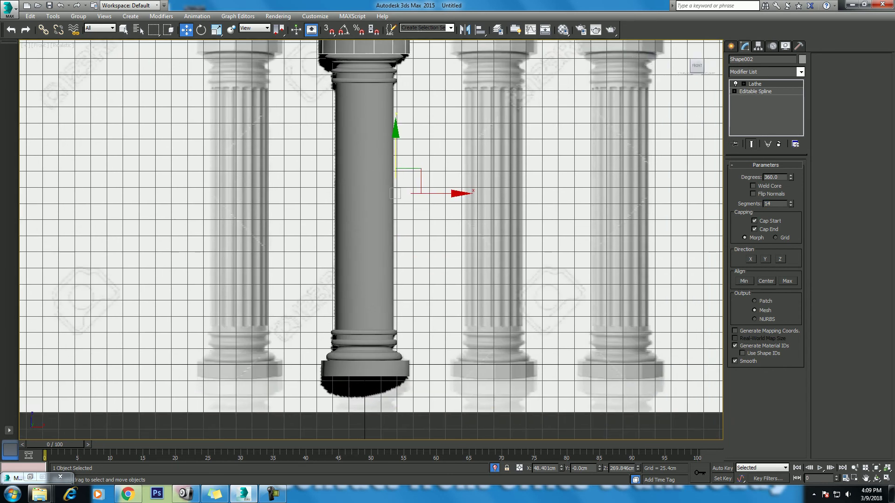
key(p)
scroll(420, 406, down, 3)
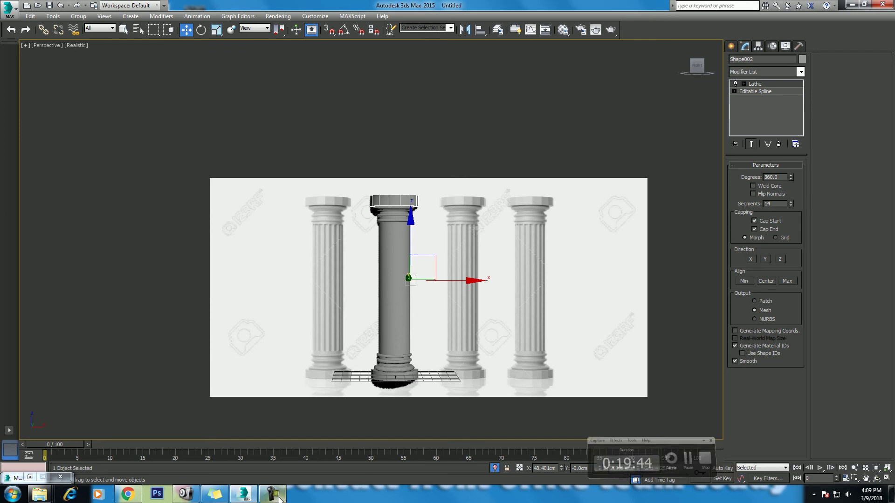
click(876, 479)
mouse_move(444, 273)
mouse_down()
mouse_move(438, 299)
mouse_move(396, 260)
mouse_move(409, 254)
mouse_up()
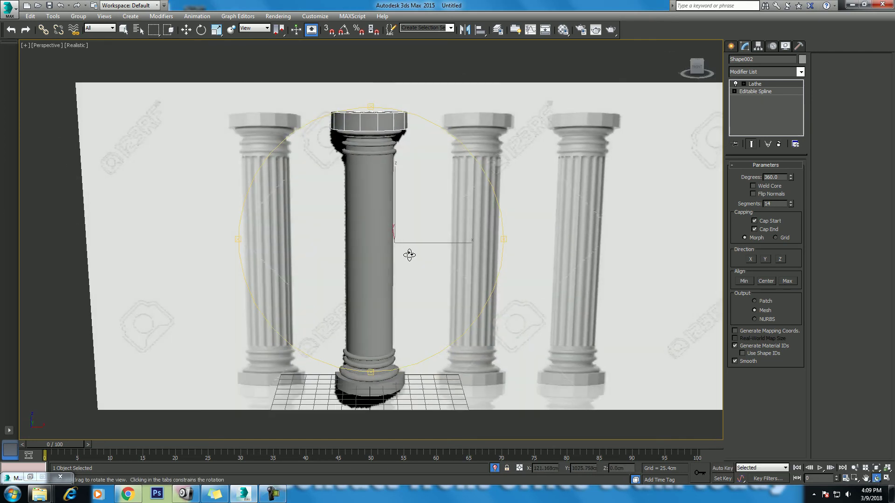
scroll(410, 253, up, 3)
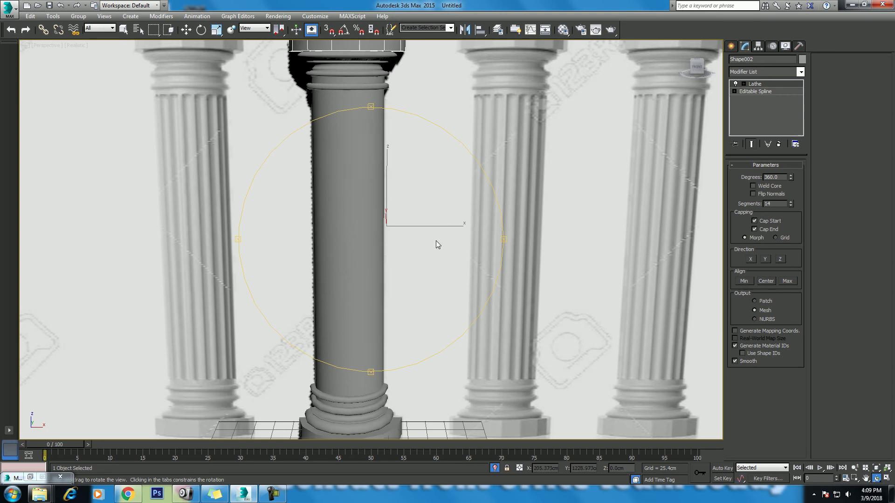
key(f)
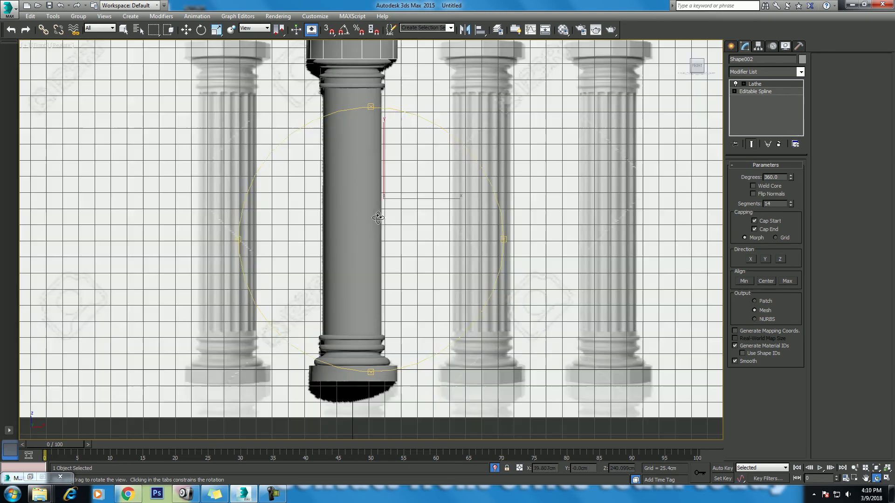
key(w)
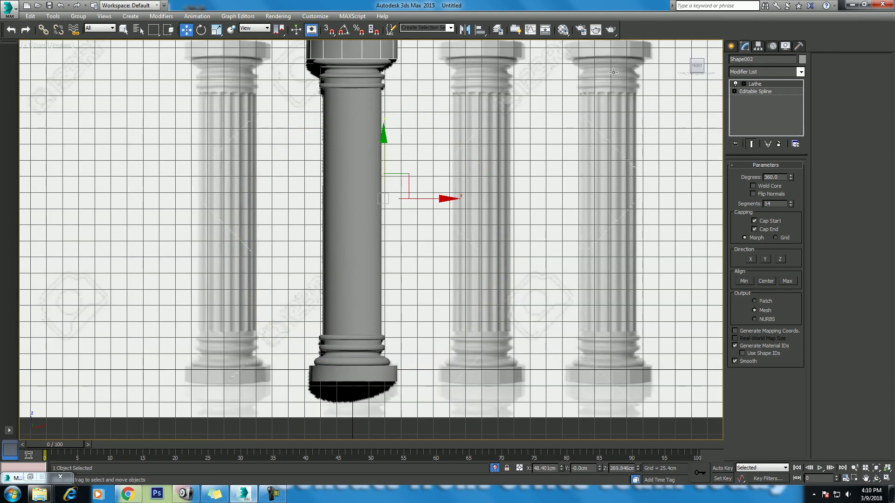
middle_drag(376, 129, 386, 159)
middle_drag(86, 78, 103, 113)
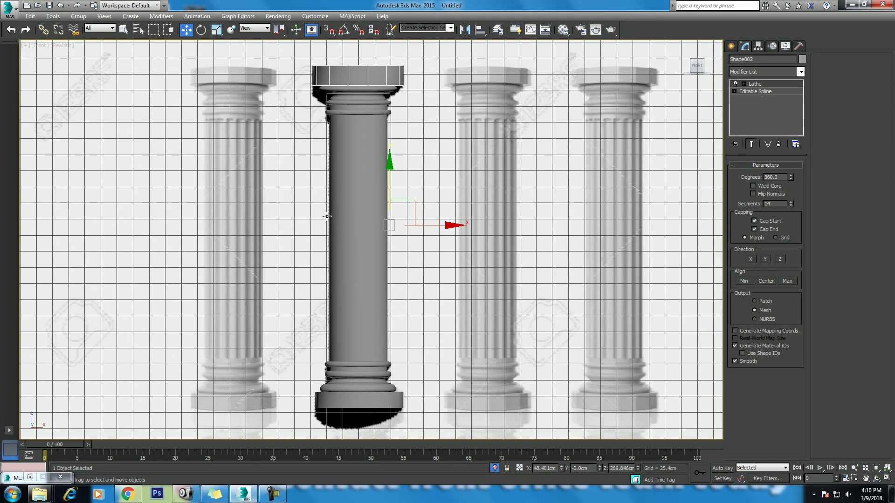
- Set the Front view to Shaded display, hide the grid, and zoom in on the columns
click(347, 203)
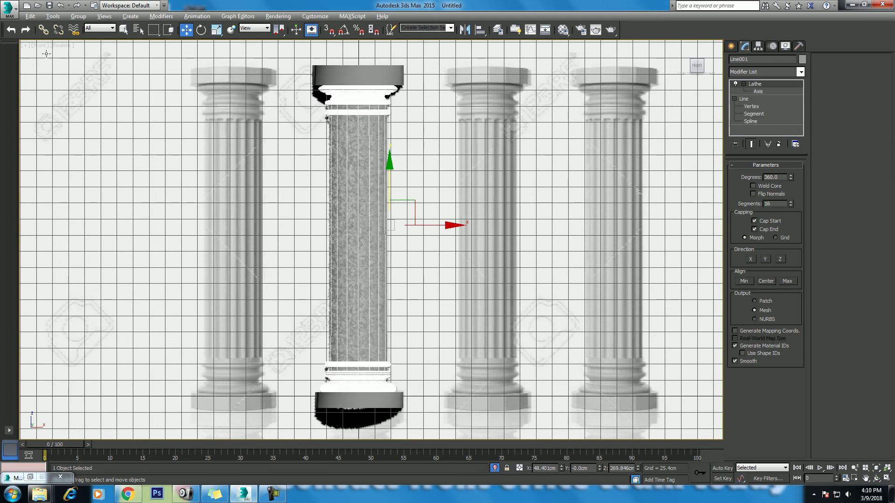
click(62, 46)
click(88, 66)
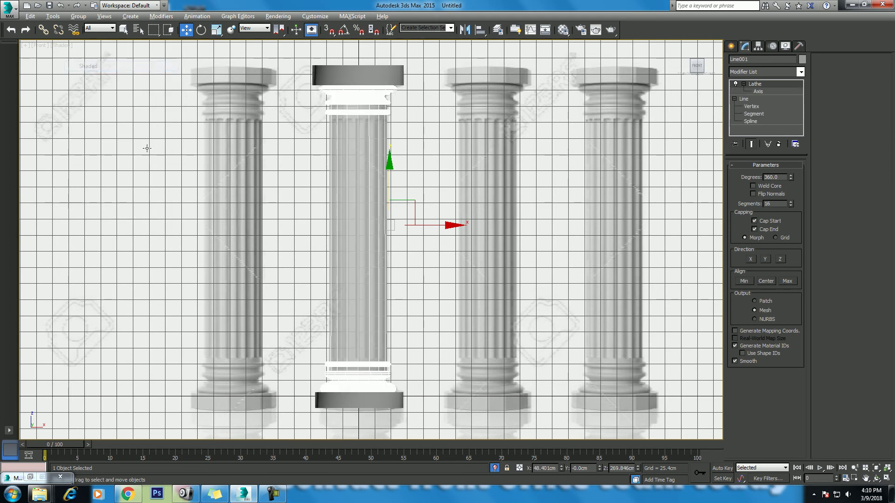
key(shift+f)
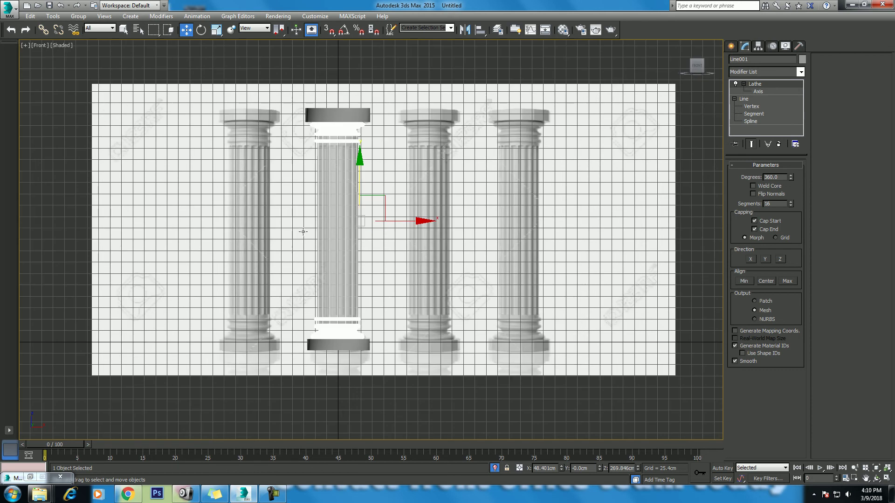
key(g)
scroll(359, 196, up, 2)
scroll(350, 188, up, 2)
text(press g)
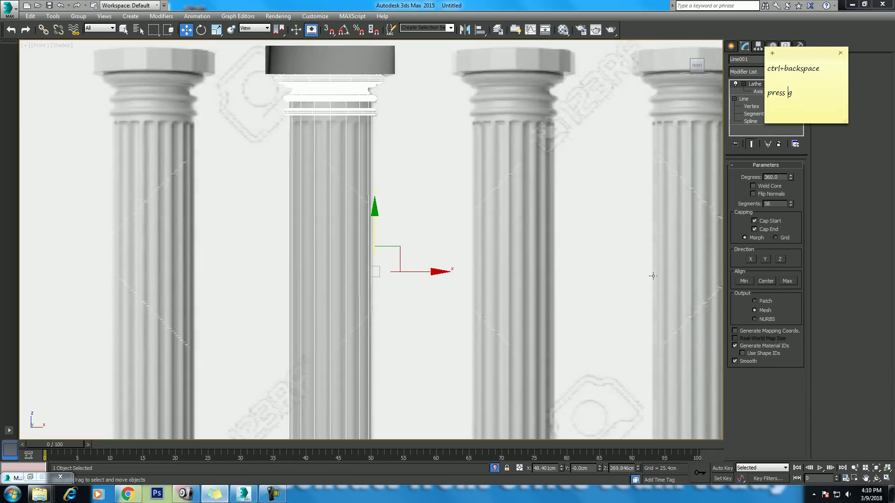
- Add a line to the side note and bring 3ds Max back to the front
key(Return)
key(Return)
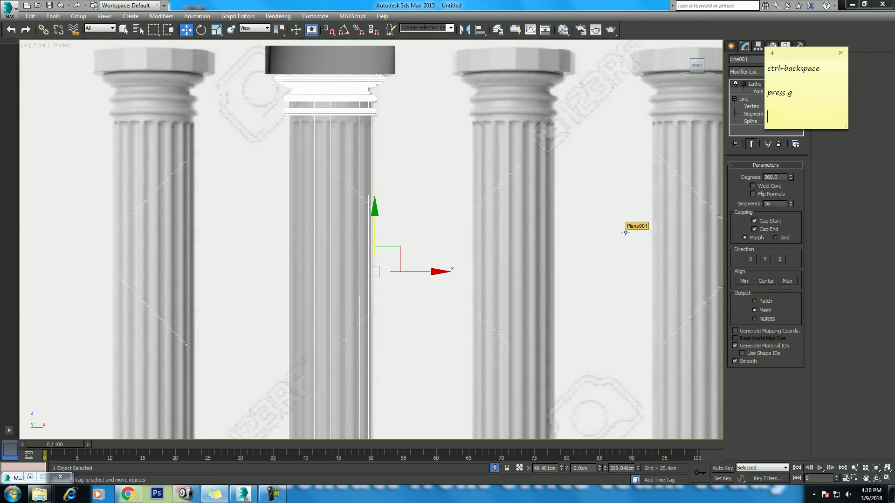
text(alt+x)
middle_drag(350, 195, 343, 177)
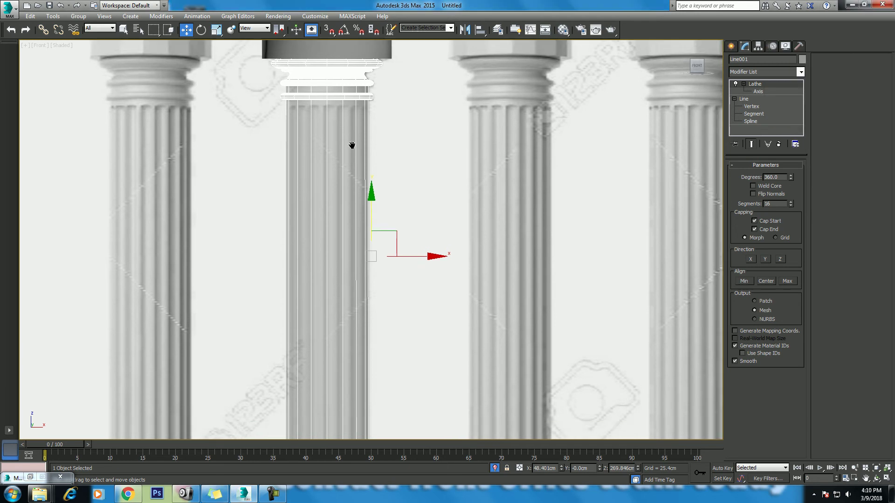
- Create a Capsule extended primitive over the middle column
click(731, 45)
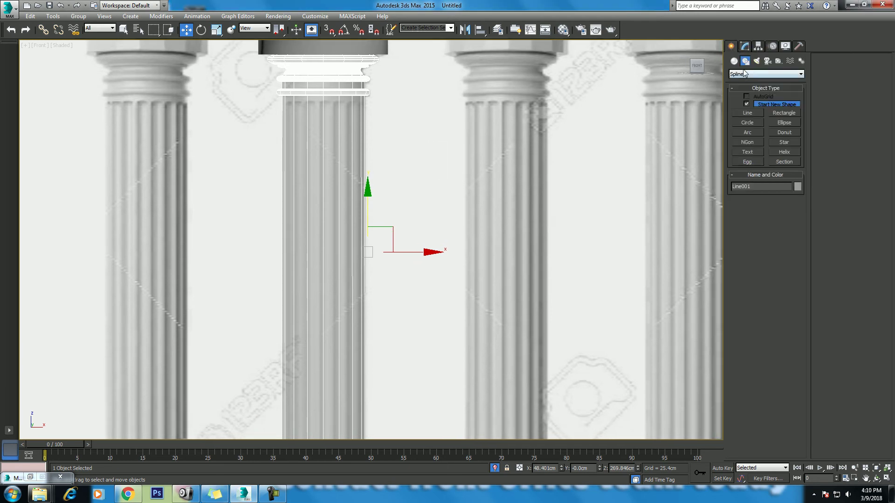
click(735, 61)
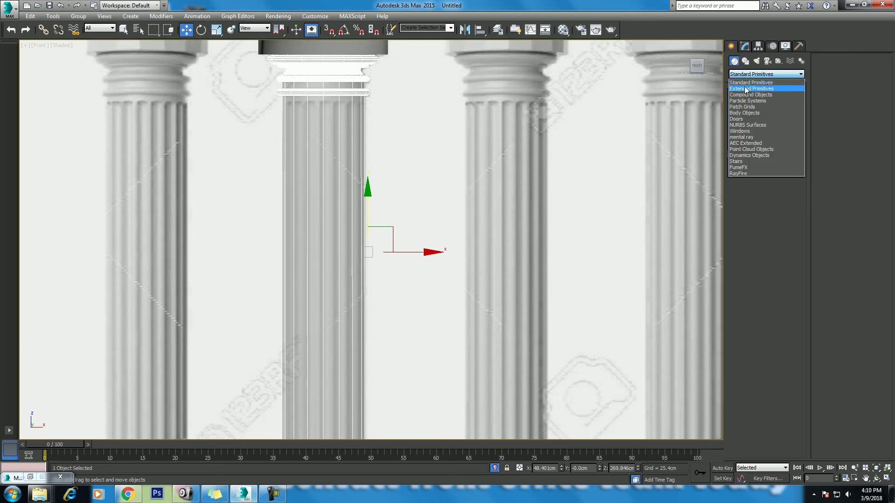
click(745, 87)
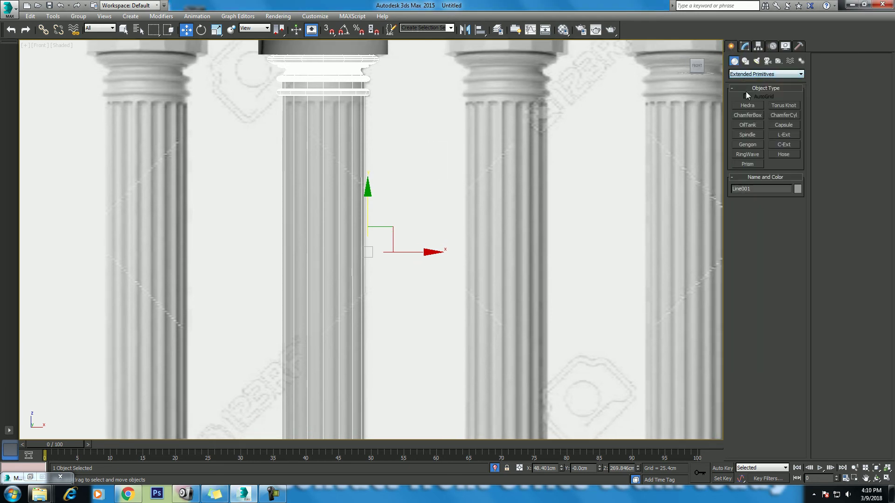
click(784, 125)
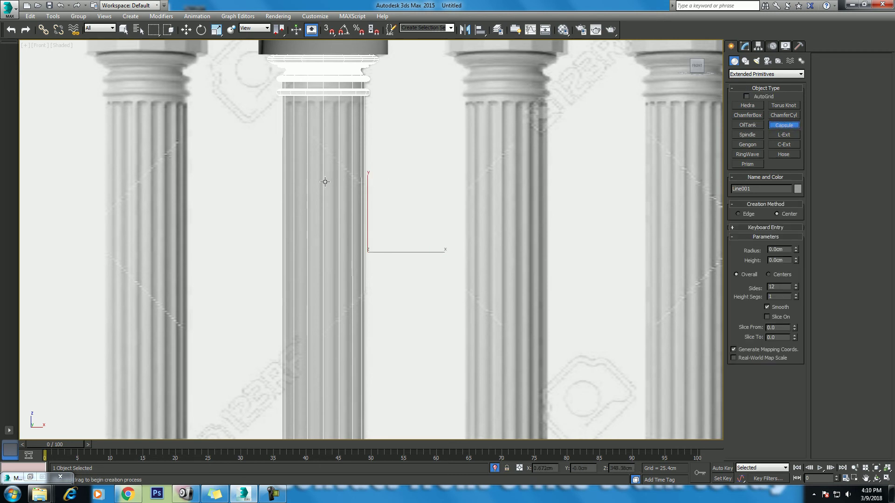
drag(325, 182, 326, 181)
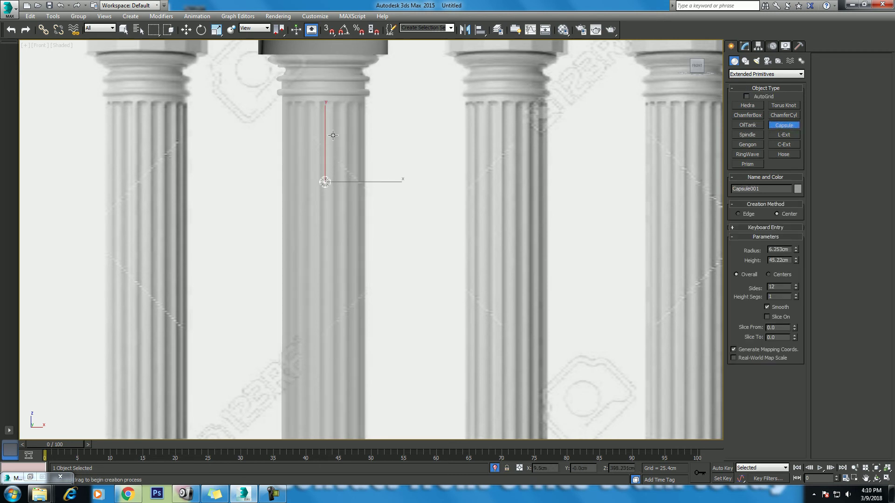
key(w)
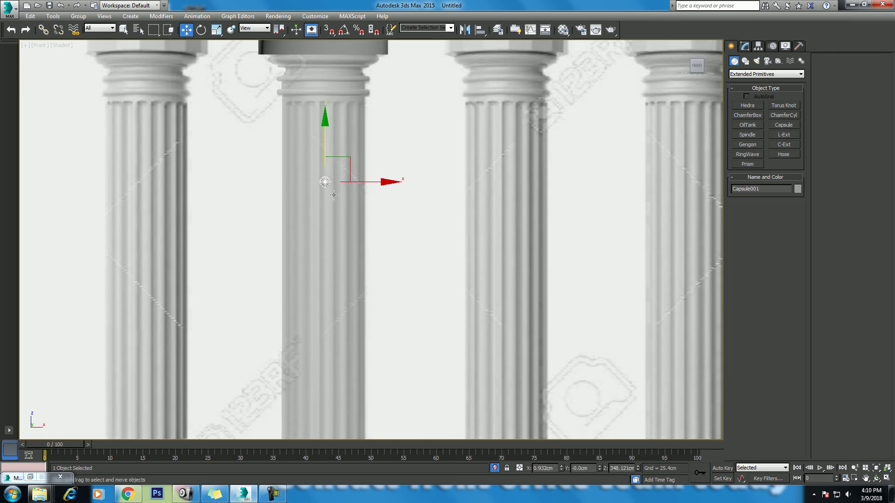
- Set angle snap to 90°, rotate the capsule upright, and move it onto the shaft
key(e)
click(343, 29)
right_click(344, 29)
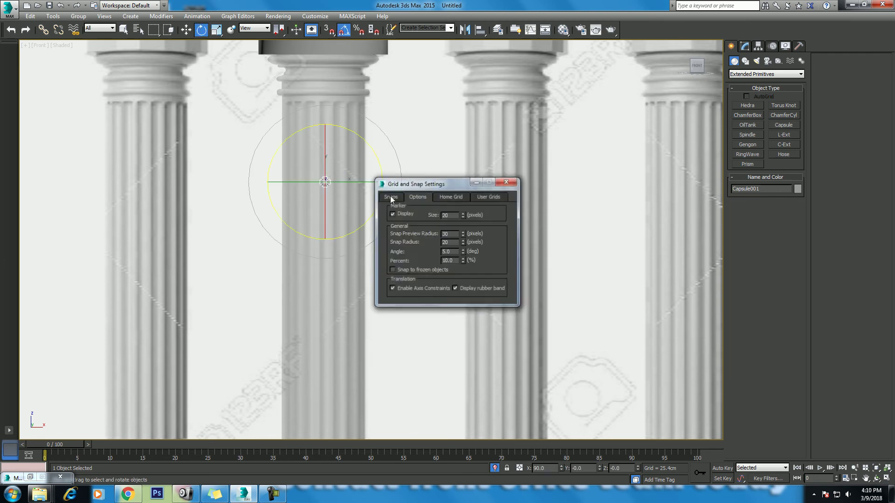
text(90)
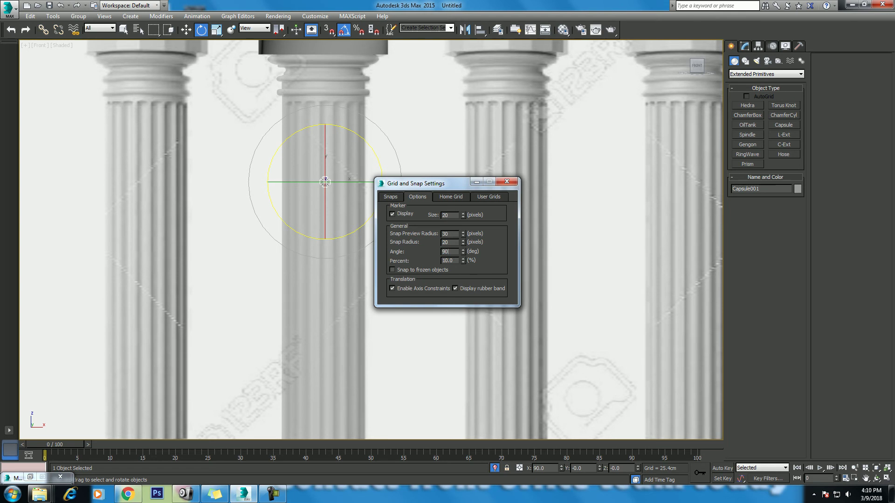
click(507, 181)
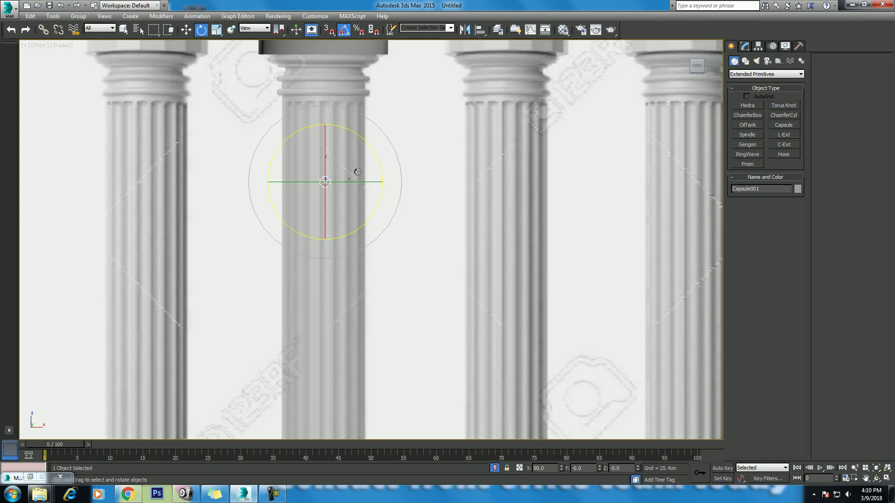
drag(327, 153, 322, 144)
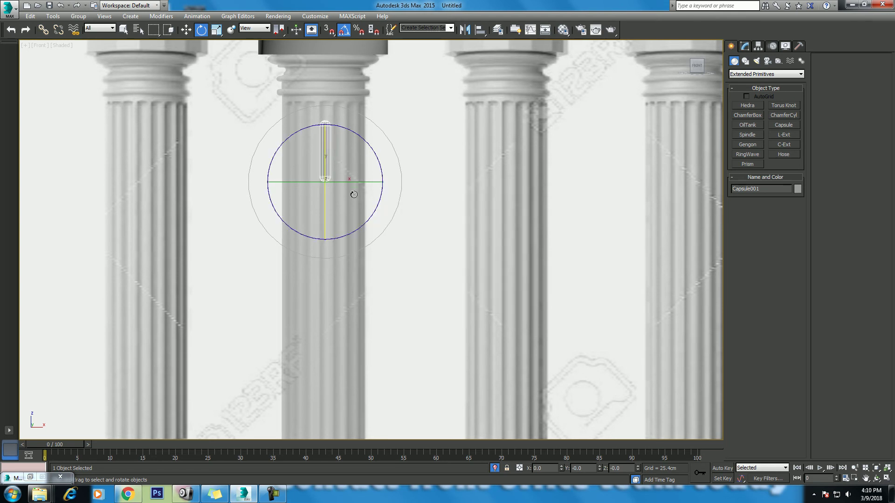
key(w)
mouse_move(326, 120)
mouse_down()
mouse_move(327, 101)
mouse_move(328, 191)
mouse_up()
- Stretch Capsule001's height to about 380 cm, lowering it to the column base
click(745, 46)
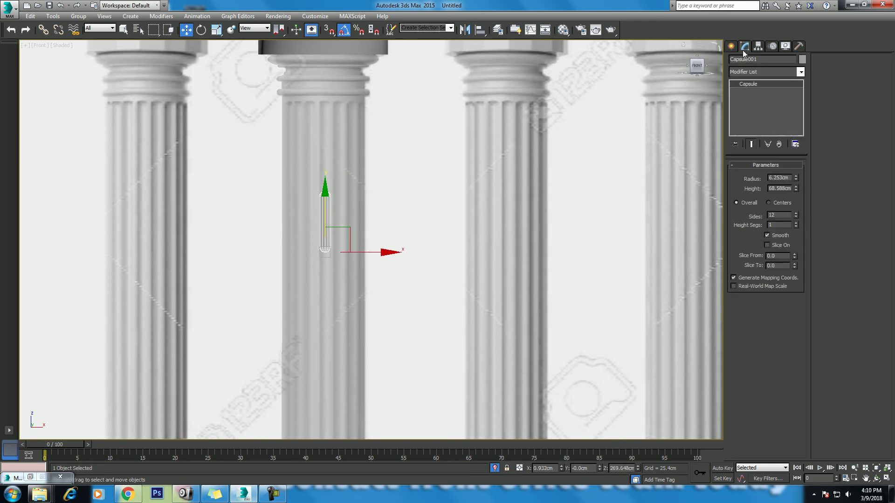
drag(796, 188, 796, 168)
middle_drag(343, 246, 359, 151)
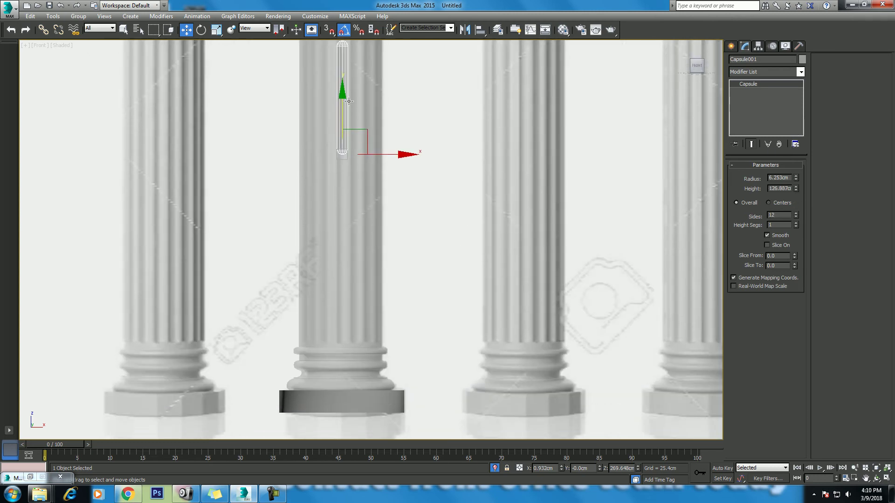
drag(360, 150, 360, 283)
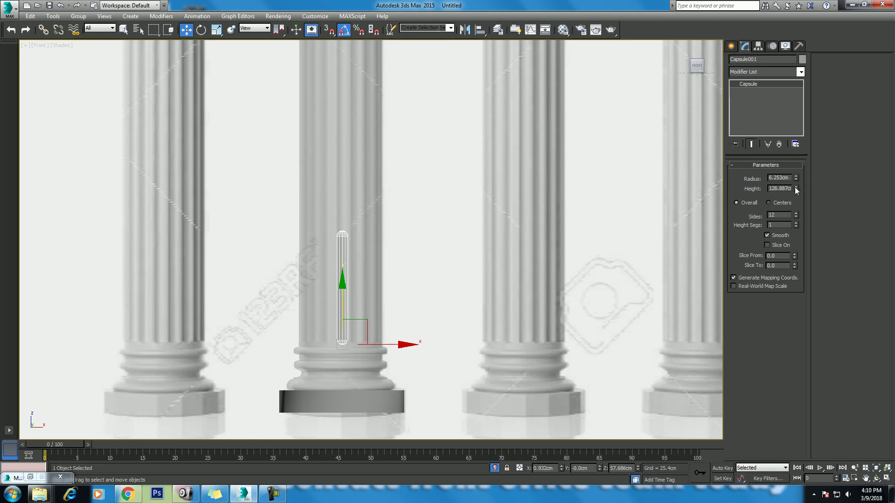
drag(796, 189, 797, 140)
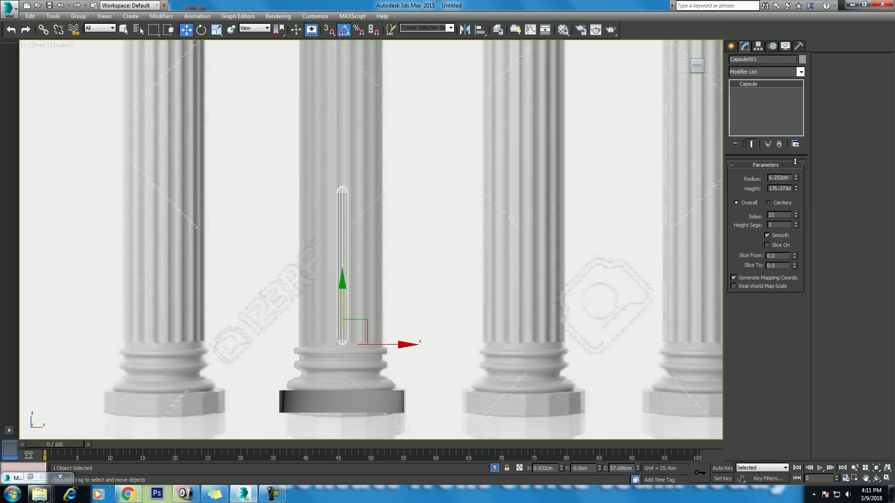
middle_drag(512, 178, 523, 301)
mouse_move(797, 189)
mouse_down()
mouse_move(796, 168)
mouse_move(796, 190)
mouse_up()
scroll(485, 239, down, 4)
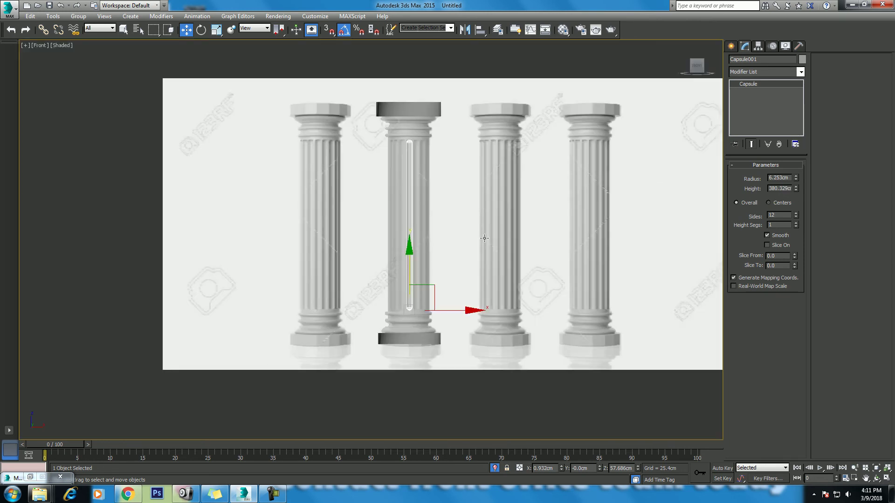
scroll(479, 265, up, 2)
- Switch to the Top view in wireframe and centre the column ring
key(p)
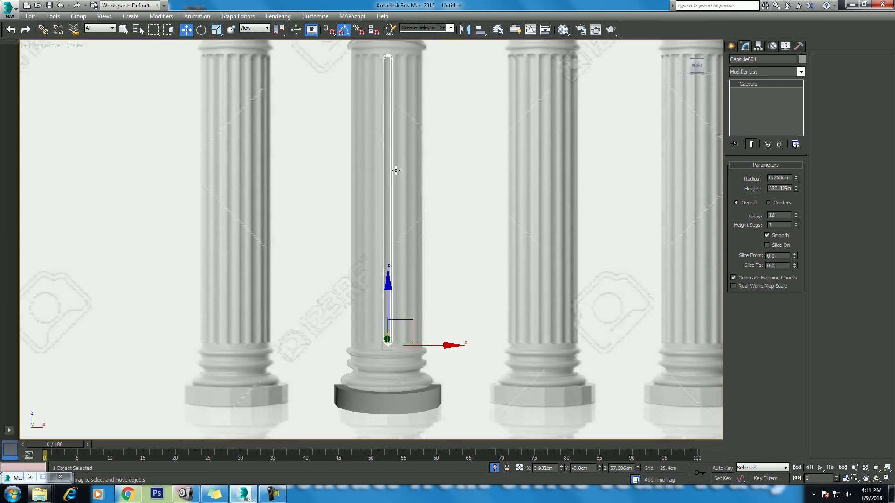
key(t)
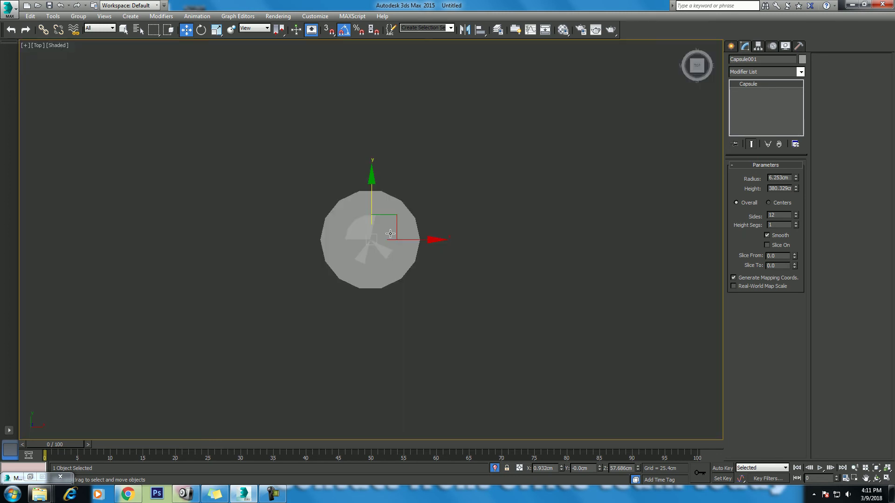
key(F3)
scroll(408, 199, up, 4)
middle_drag(408, 199, 425, 132)
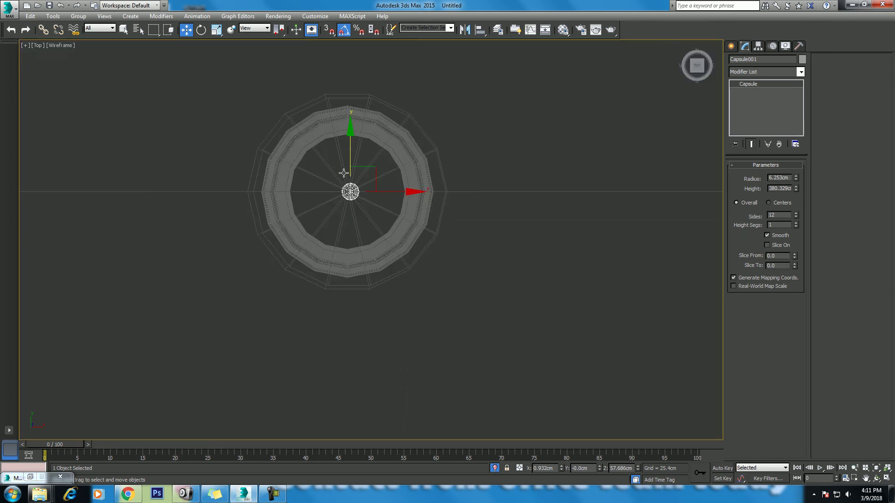
scroll(343, 171, up, 3)
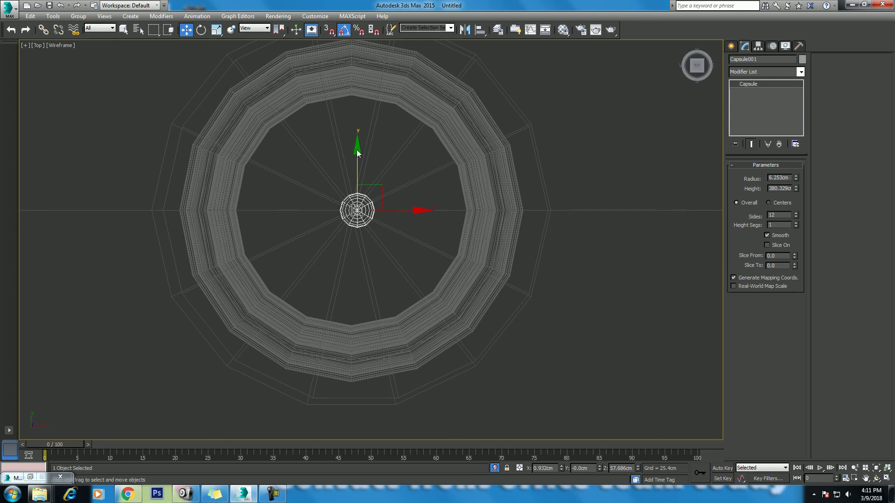
- Move the capsule out to the shaft's outer edge, lined up on the centre axis
drag(357, 150, 357, 164)
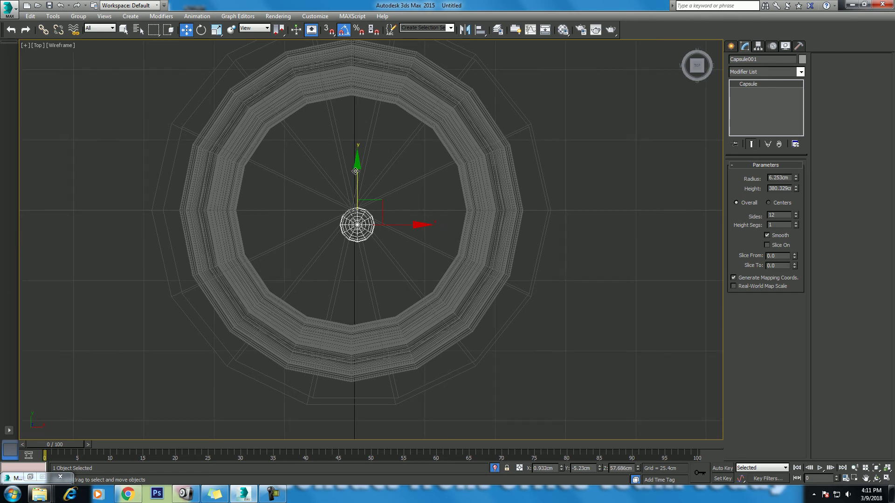
drag(359, 168, 341, 330)
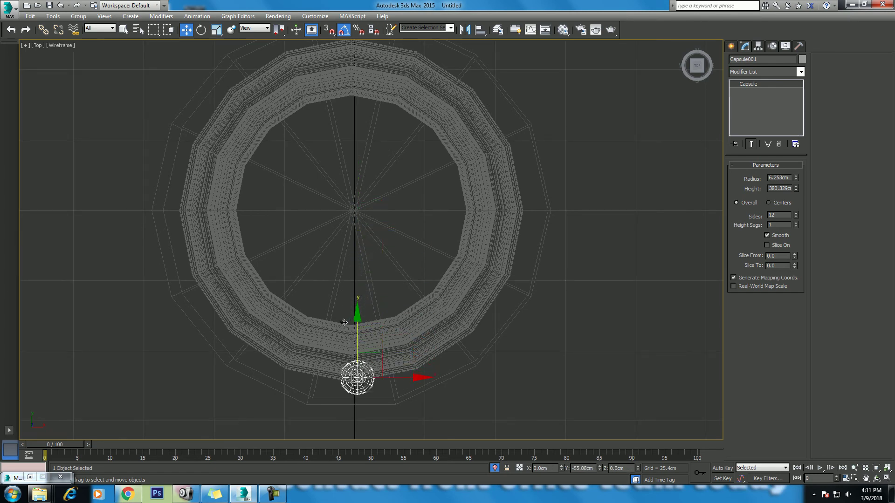
scroll(373, 216, up, 2)
scroll(379, 186, up, 3)
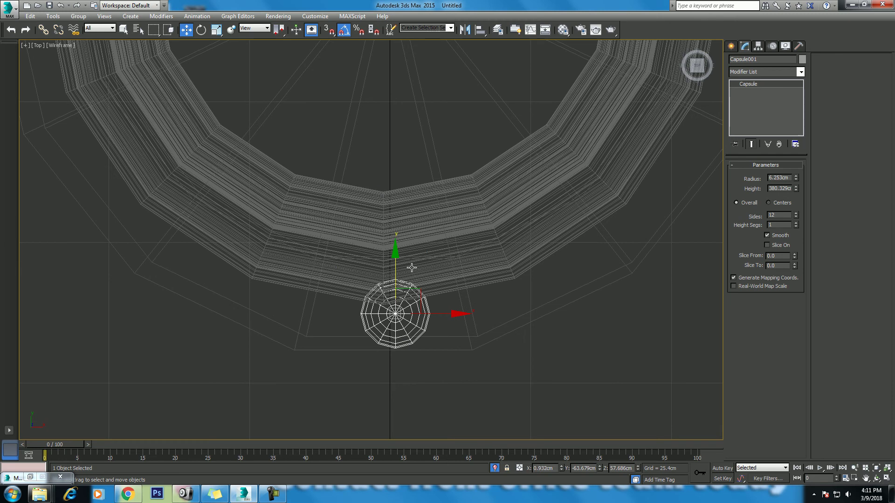
scroll(428, 256, up, 2)
drag(441, 251, 434, 251)
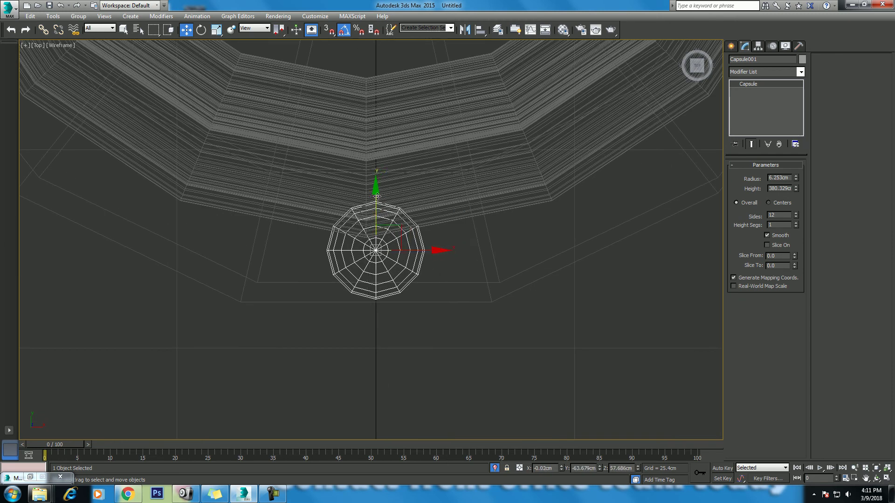
drag(377, 193, 377, 180)
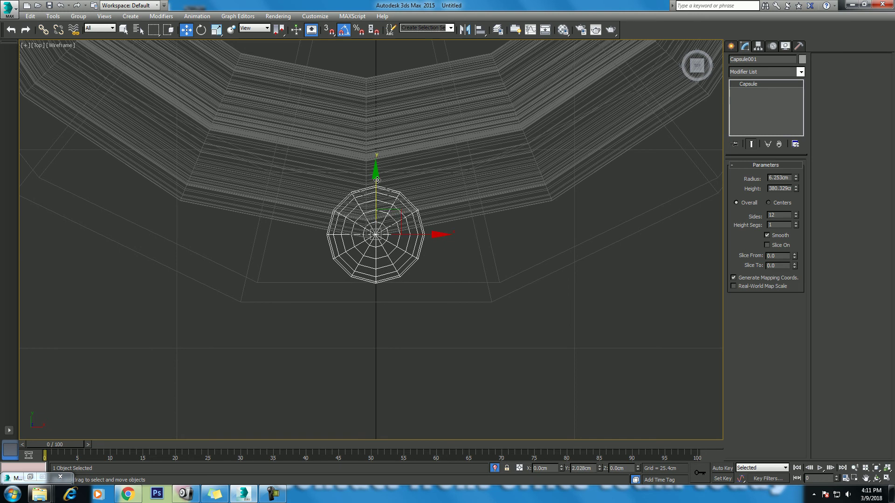
click(448, 155)
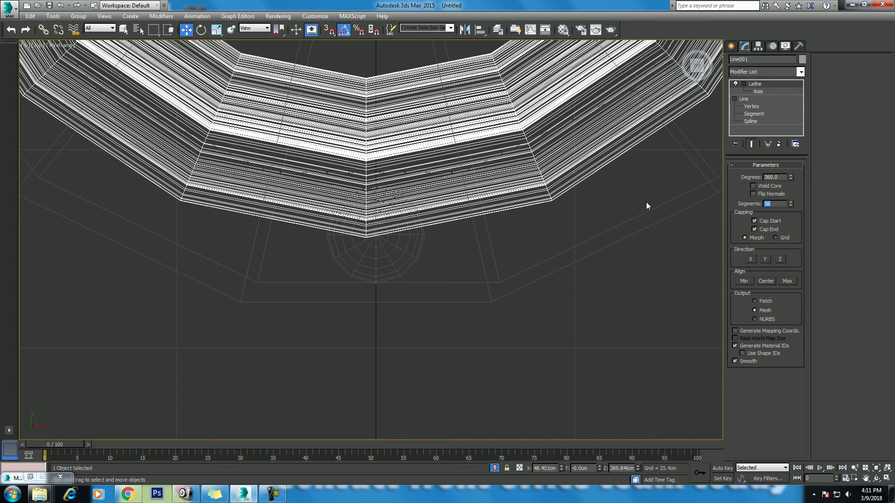
- Raise the column Lathe's segments step by step through 40, 50, 60 to 70
text(40)
key(Return)
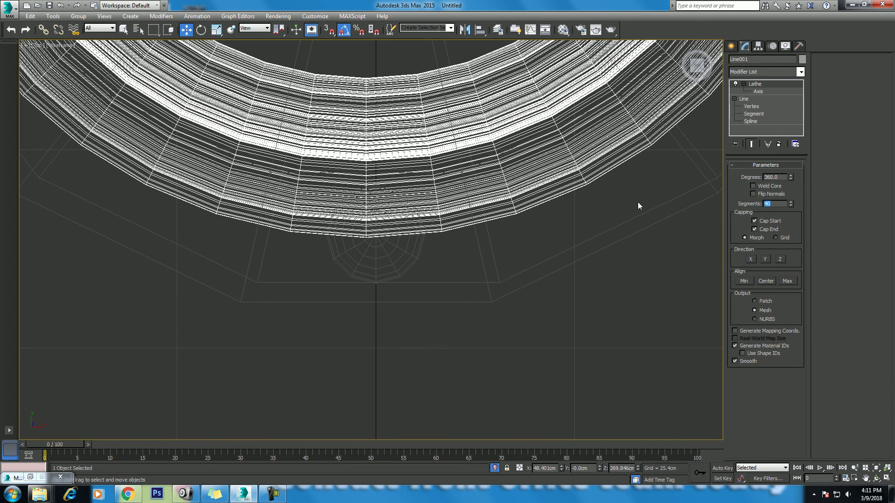
text(50)
key(Return)
text(0)
key(Return)
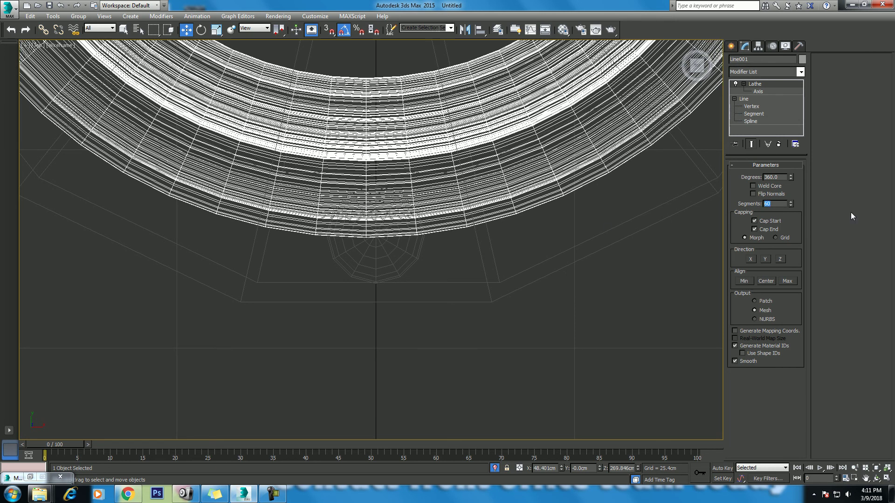
text(70)
key(Return)
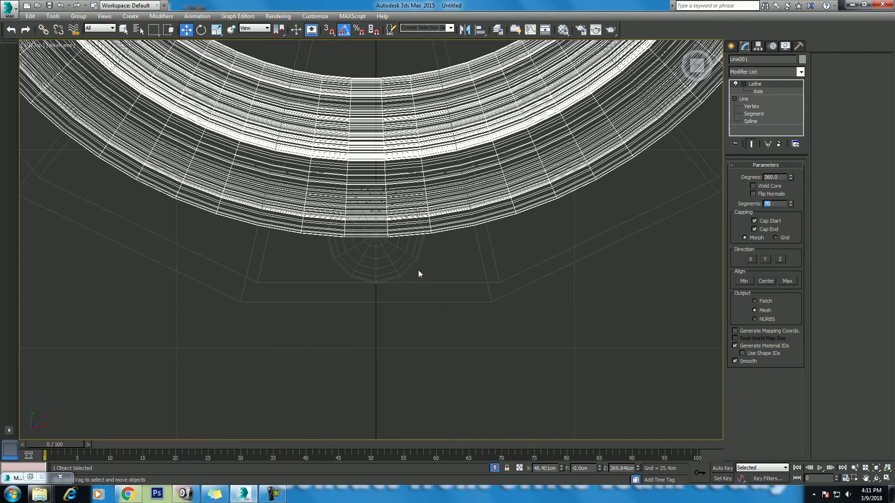
- Select the capsule cutter and centre it with the ring in the Top view
click(394, 262)
scroll(390, 225, down, 3)
middle_drag(360, 166, 368, 247)
middle_drag(399, 138, 436, 185)
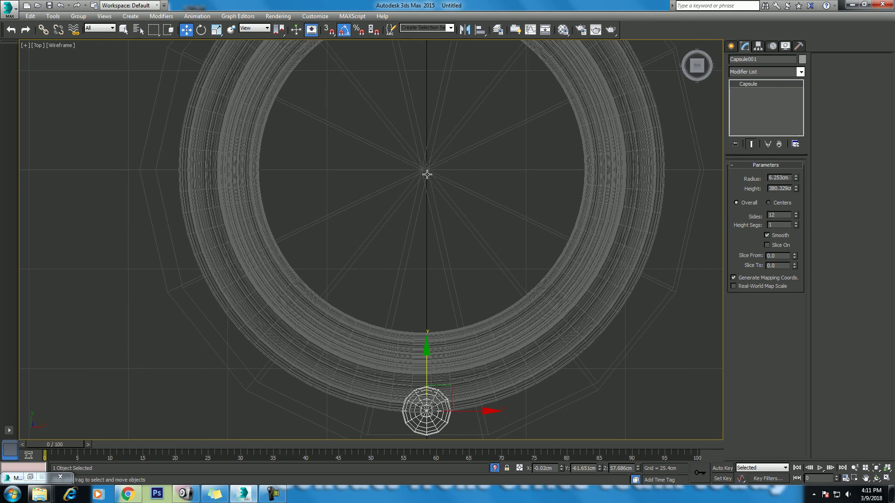
- Select the four ring objects, then just the capsule cutter, framing them in view
scroll(428, 181, down, 5)
scroll(431, 184, up, 2)
scroll(436, 189, up, 2)
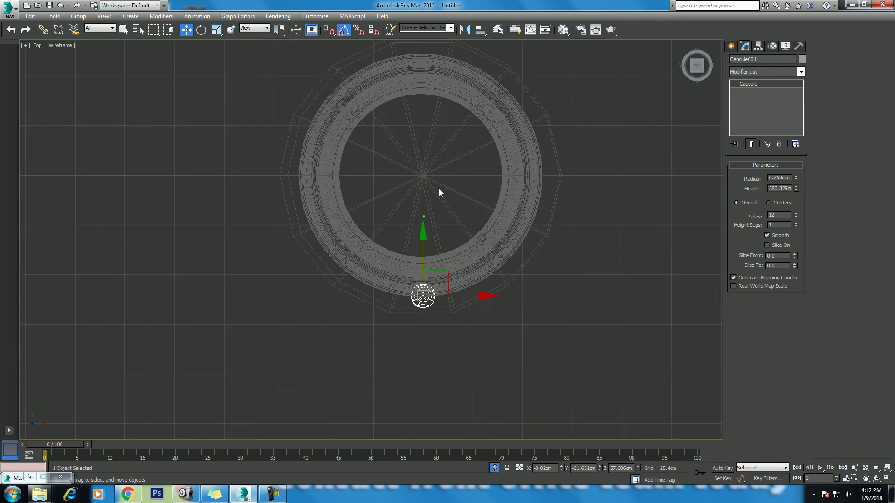
scroll(438, 188, up, 2)
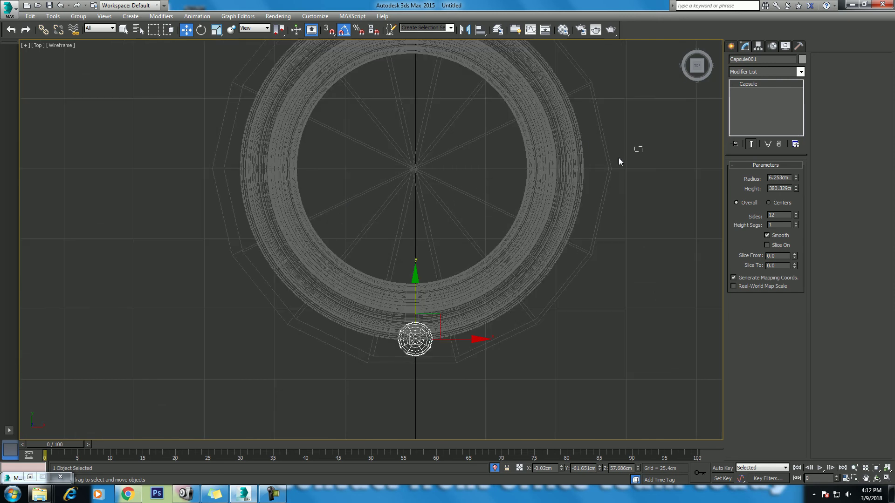
drag(241, 197, 453, 195)
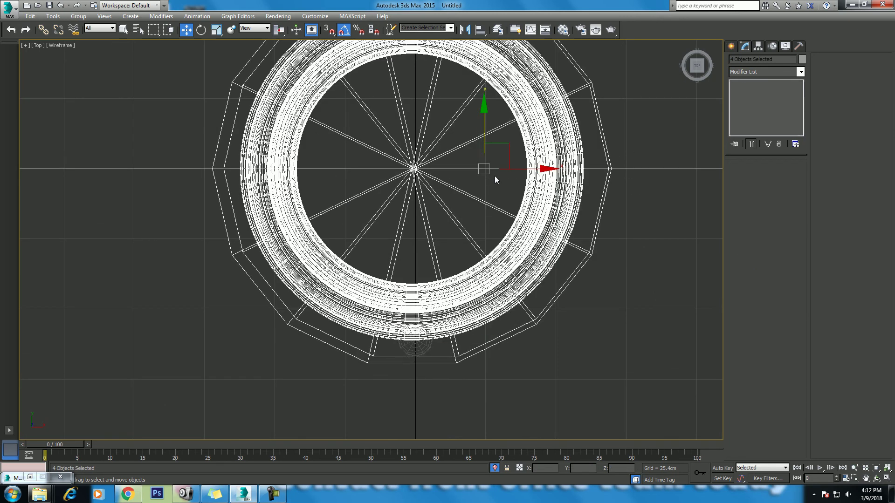
scroll(494, 176, up, 4)
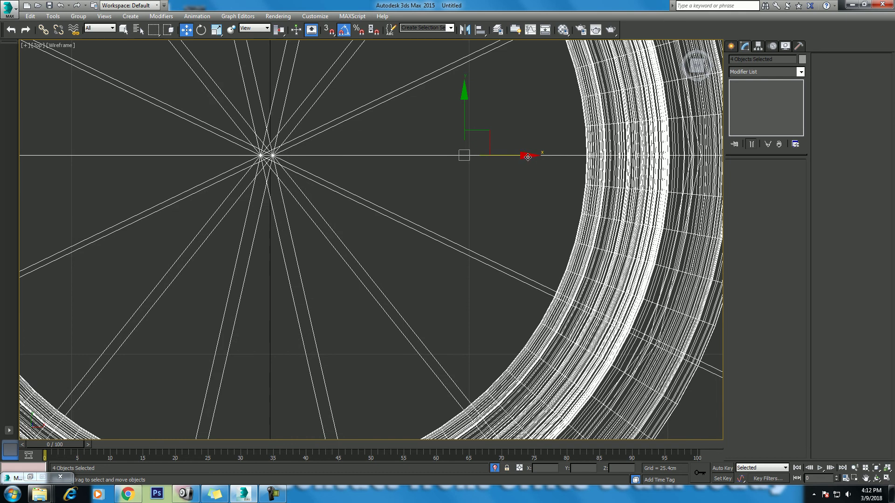
middle_drag(411, 231, 414, 195)
scroll(414, 194, down, 4)
click(392, 324)
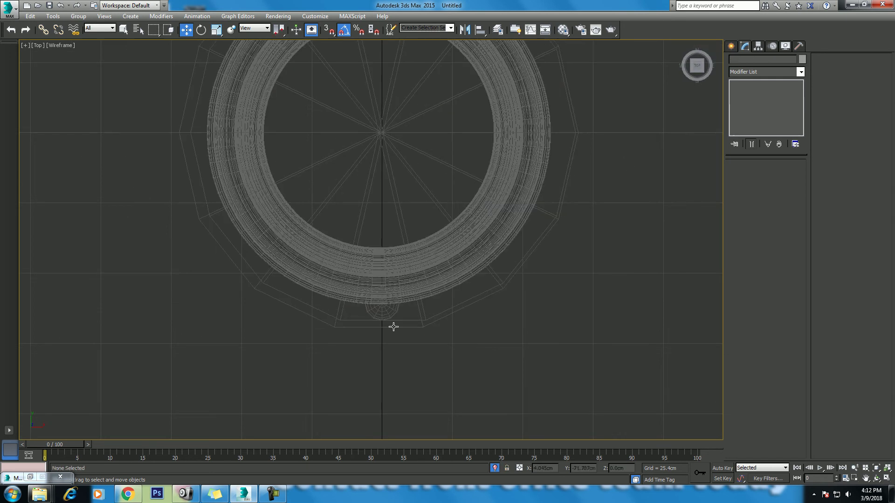
click(385, 317)
scroll(388, 327, up, 2)
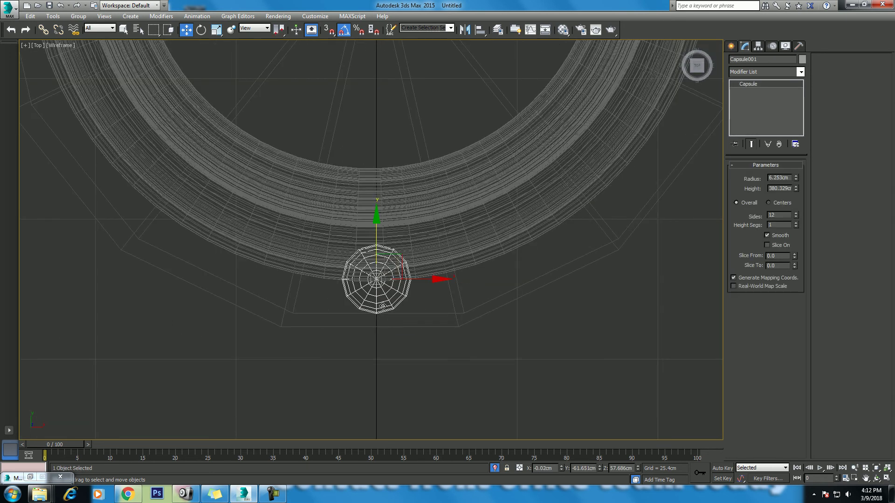
scroll(387, 326, up, 2)
middle_drag(385, 333, 385, 340)
- Select the lathed column, End Isolate, and switch the view to shaded display
click(365, 284)
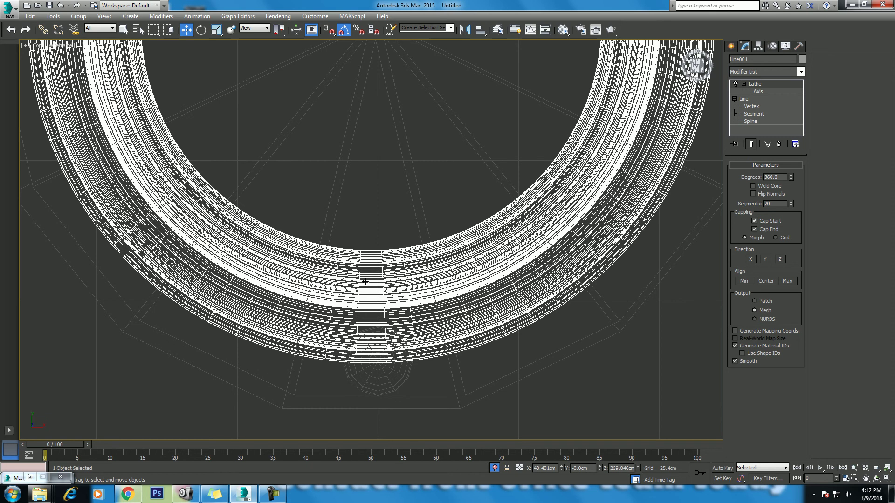
scroll(365, 281, down, 2)
scroll(391, 268, down, 4)
scroll(392, 268, down, 2)
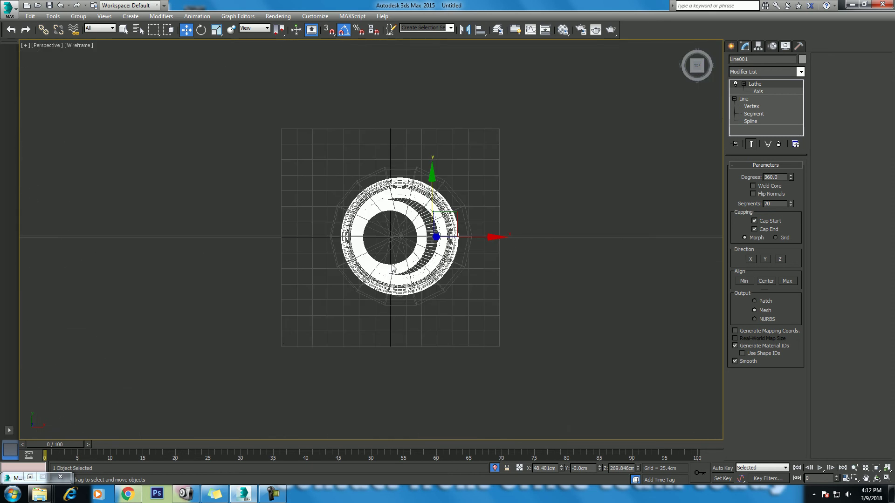
right_click(415, 208)
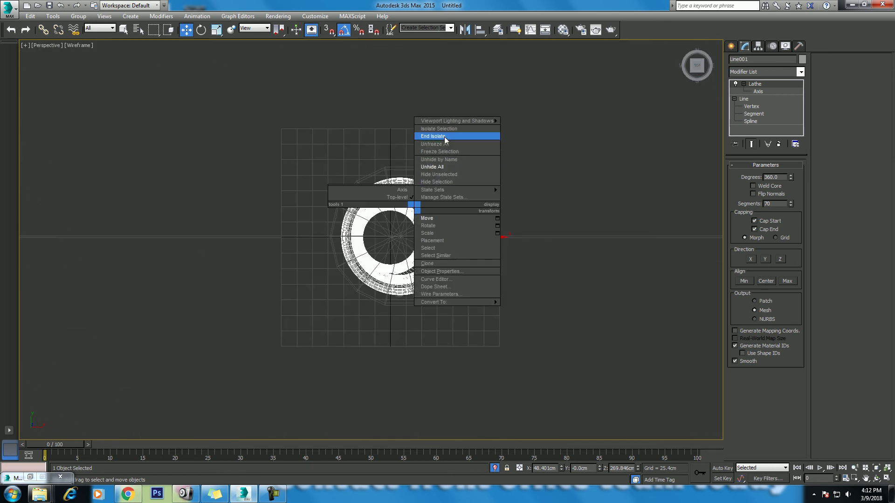
click(445, 136)
scroll(430, 236, down, 2)
key(F3)
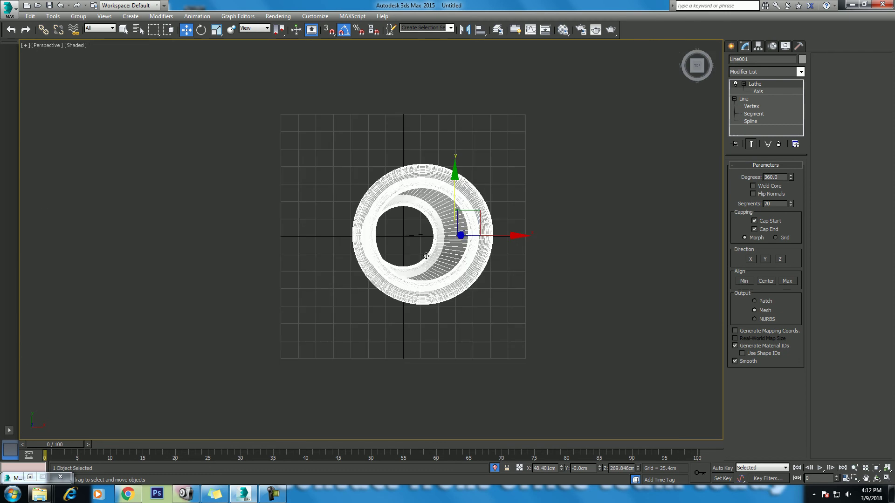
- Orbit the perspective view to see the column standing tall and reselect it
click(877, 479)
mouse_move(422, 238)
mouse_down()
mouse_move(348, 202)
mouse_move(381, 294)
mouse_move(369, 249)
mouse_move(399, 236)
mouse_up()
right_click(399, 235)
click(399, 236)
click(344, 210)
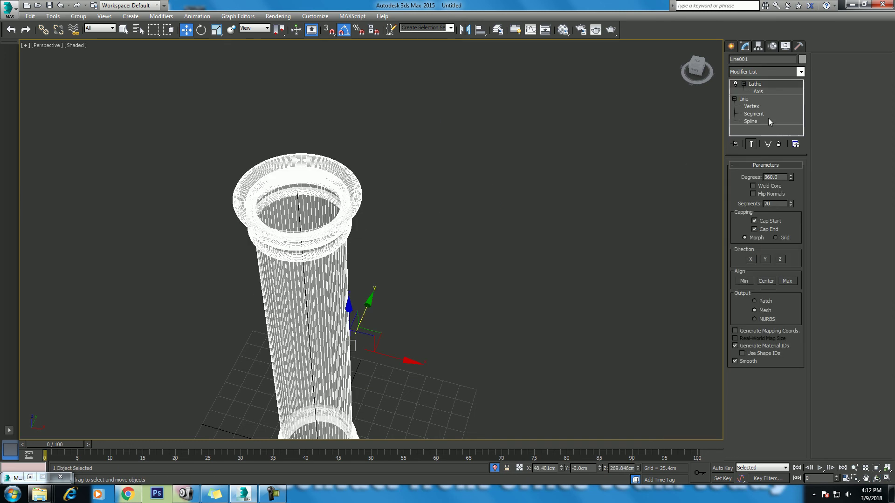
- Add a Cap Holes modifier to the lathed column, toggling it to compare the sealed top
click(762, 73)
text(cap)
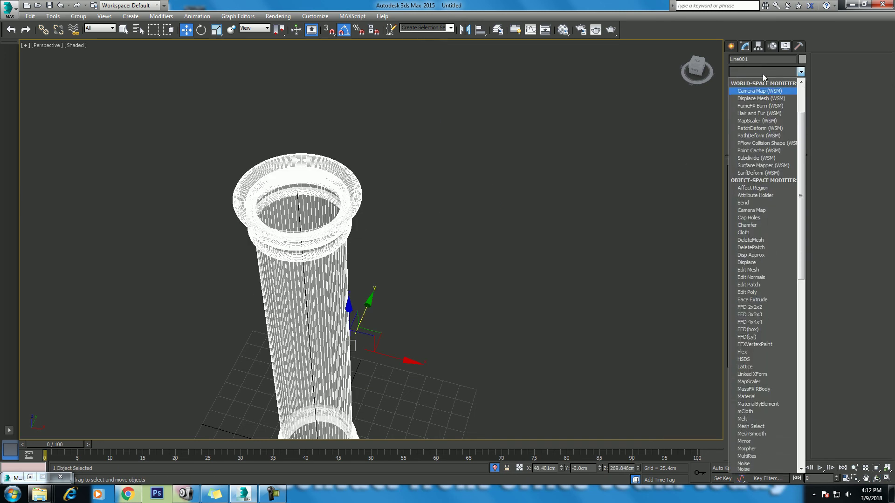
click(763, 82)
mouse_move(474, 199)
middle_down()
mouse_move(492, 206)
mouse_move(487, 230)
middle_up()
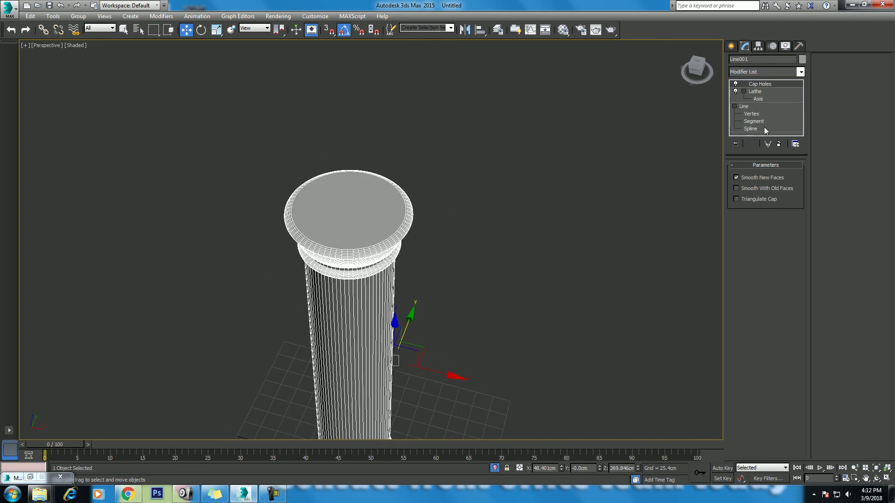
click(736, 84)
click(736, 83)
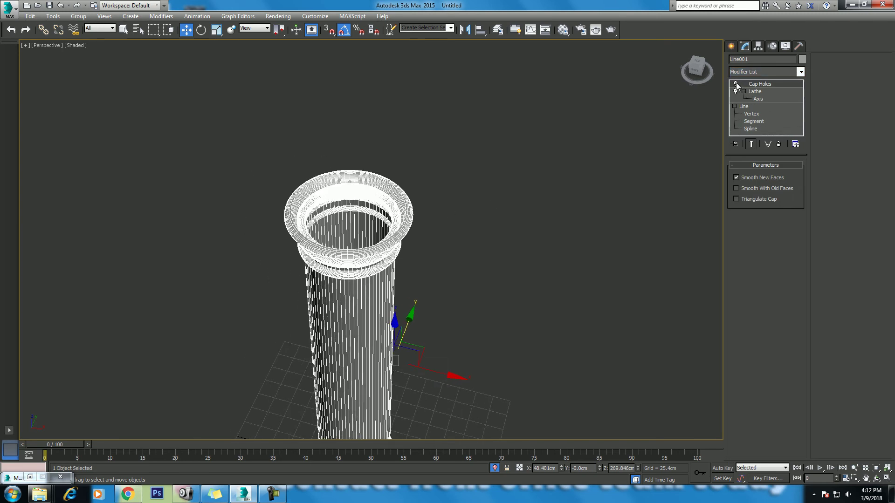
click(736, 84)
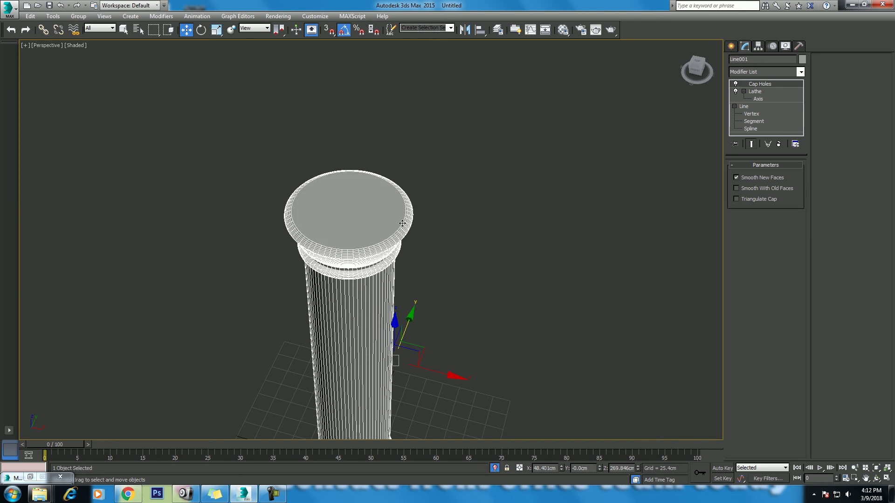
click(448, 214)
right_click(448, 212)
- Unhide All, then isolate the capital and capsule in a wireframe Top view
click(484, 174)
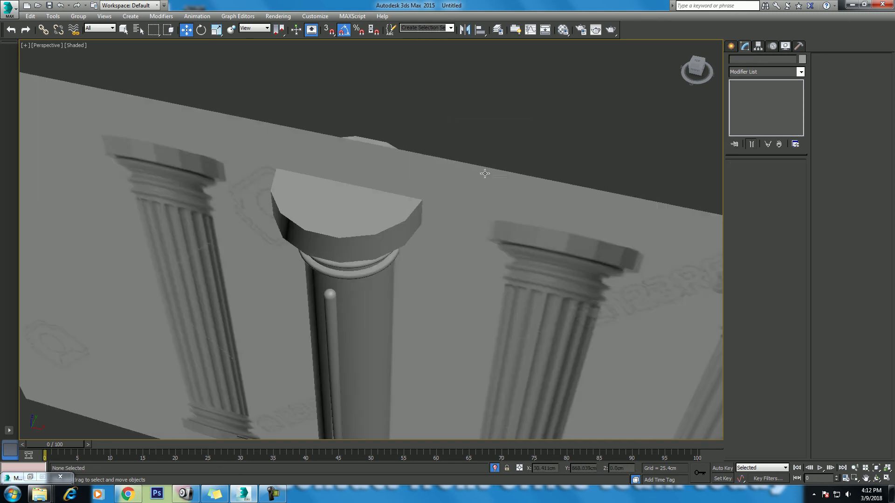
click(370, 231)
key(alt+q)
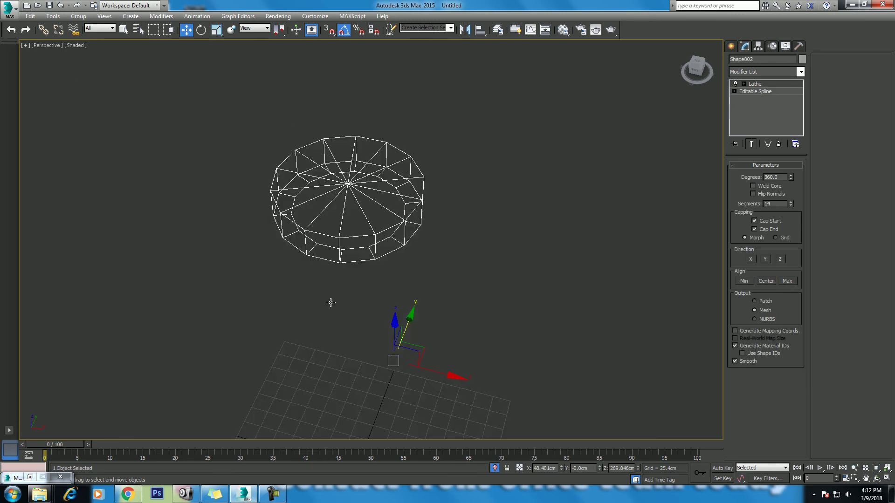
key(alt+q)
key(alt+q)
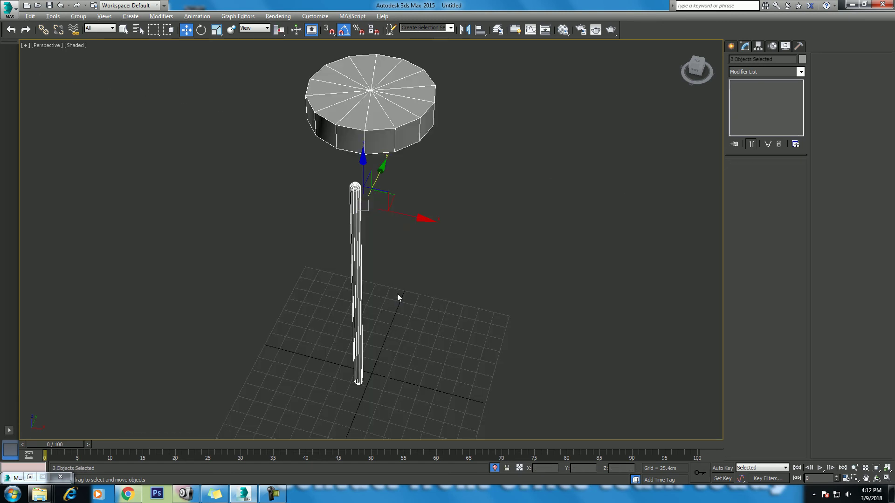
key(t)
key(F3)
- Frame the capital and capsule in Top view, selecting the 14-sided capital then the capsule
middle_drag(407, 289, 422, 319)
scroll(423, 318, down, 6)
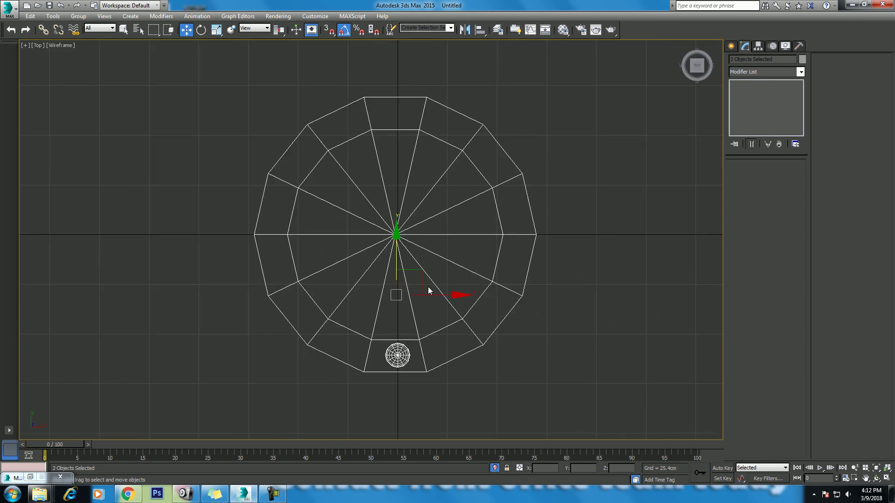
scroll(428, 286, up, 5)
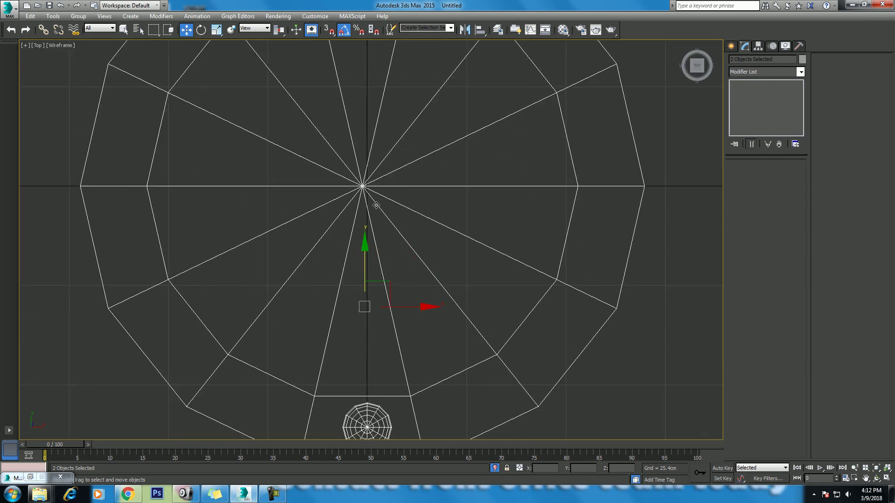
middle_drag(410, 372, 424, 309)
click(453, 399)
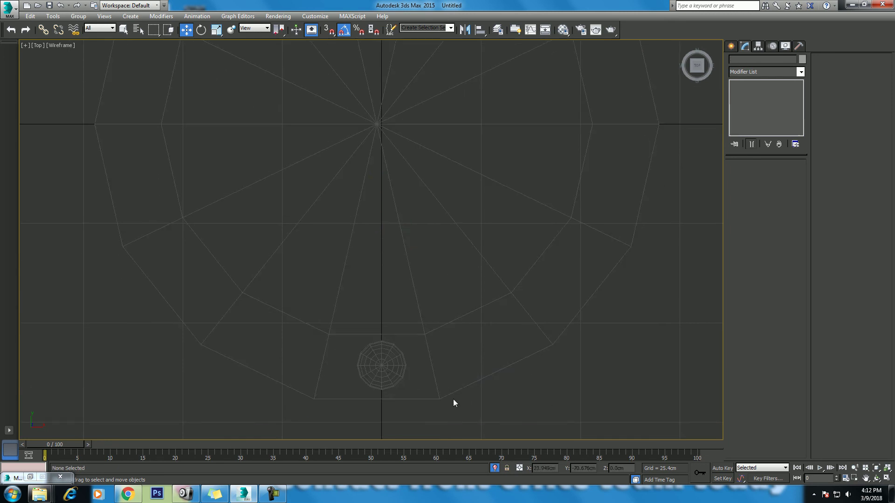
click(386, 371)
middle_drag(519, 189, 519, 224)
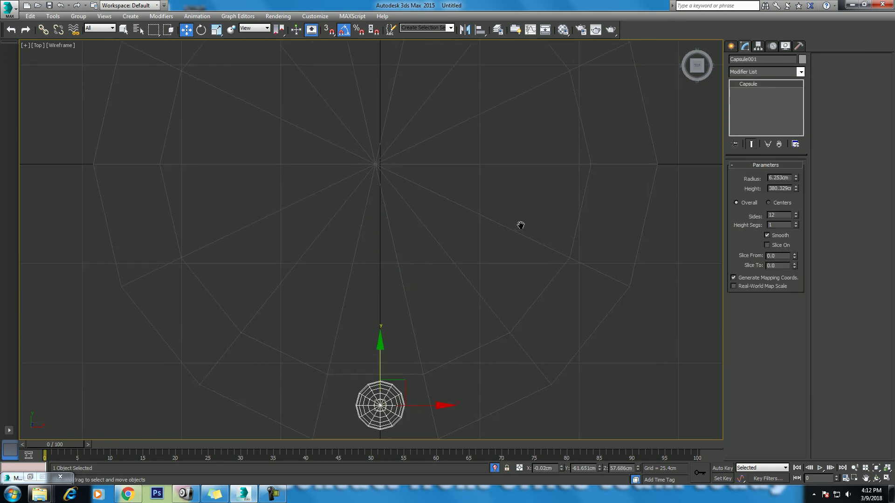
middle_drag(468, 283, 551, 182)
scroll(474, 177, up, 2)
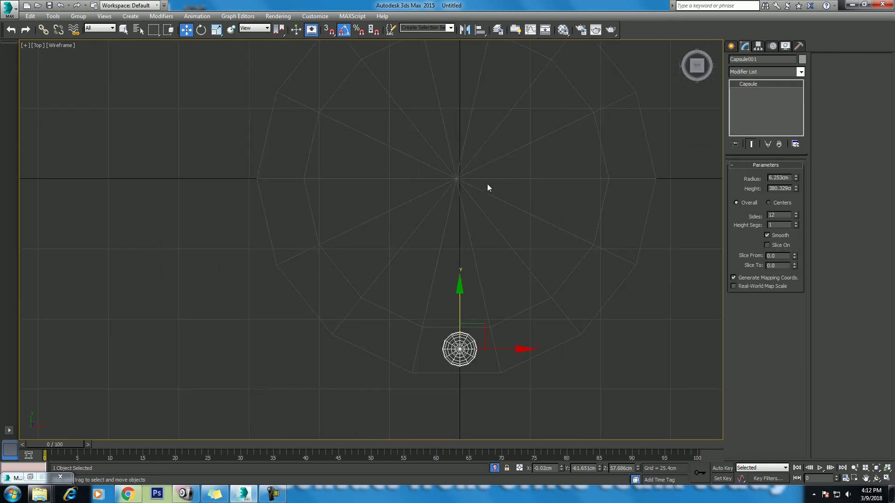
click(458, 179)
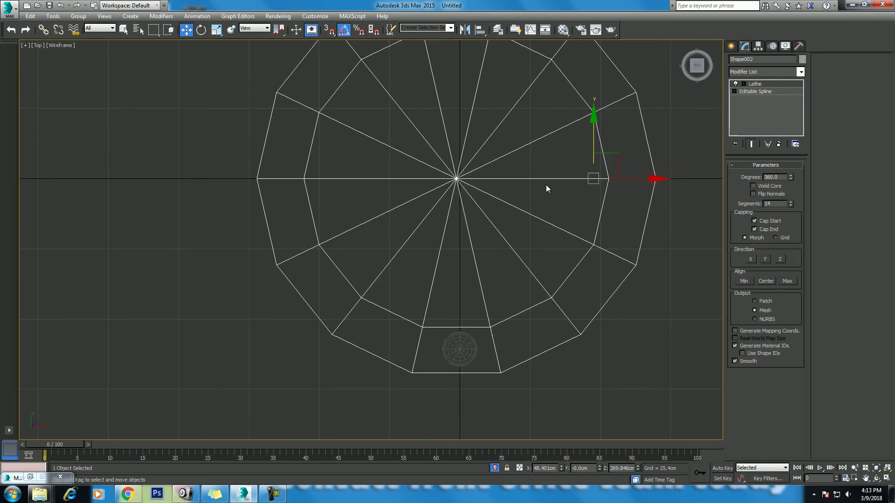
click(463, 350)
- Snap the capsule's pivot to the world origin using Affect Pivot Only
click(759, 47)
click(773, 106)
right_click(329, 29)
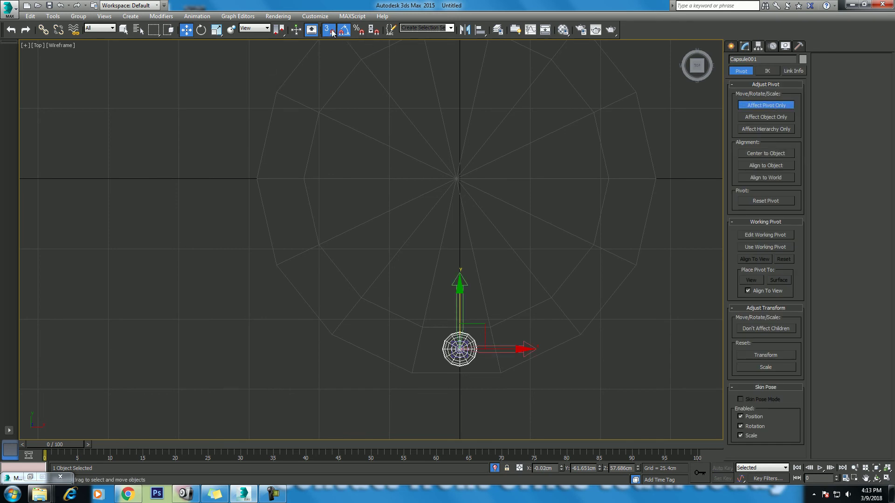
click(508, 182)
drag(459, 348, 462, 180)
click(775, 105)
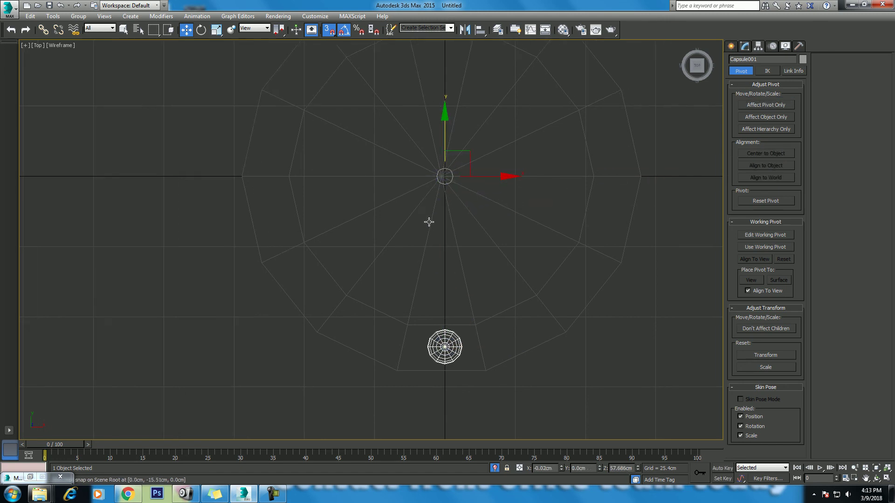
- Unhide all the hidden column geometry in a shaded perspective view
key(p)
scroll(530, 299, down, 5)
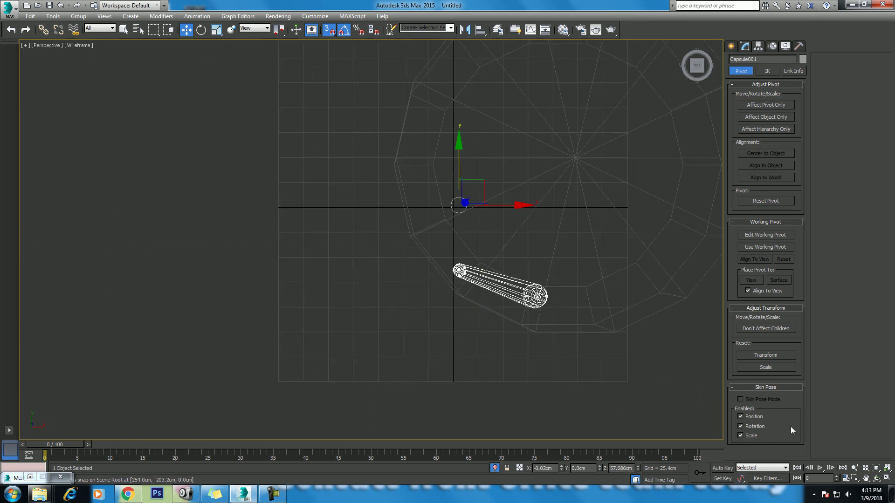
click(876, 479)
mouse_move(413, 281)
mouse_down()
mouse_move(404, 222)
mouse_move(380, 218)
mouse_move(386, 226)
mouse_up()
key(w)
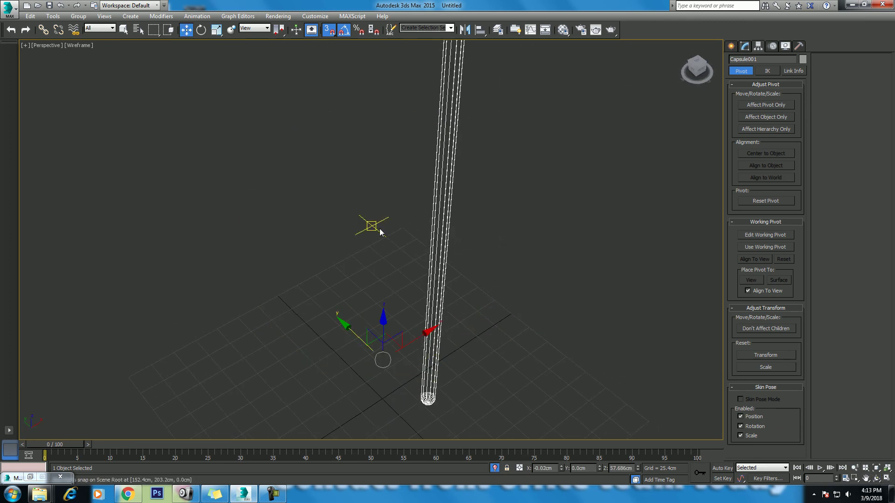
key(F3)
right_click(471, 223)
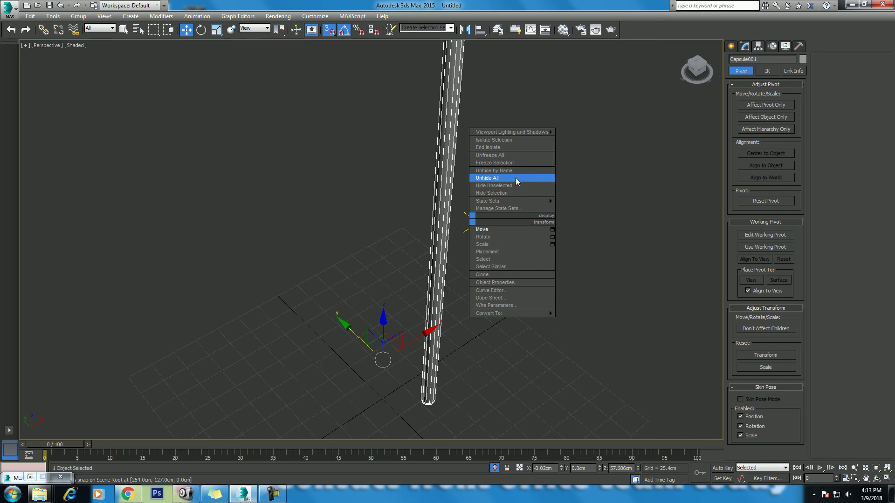
click(515, 179)
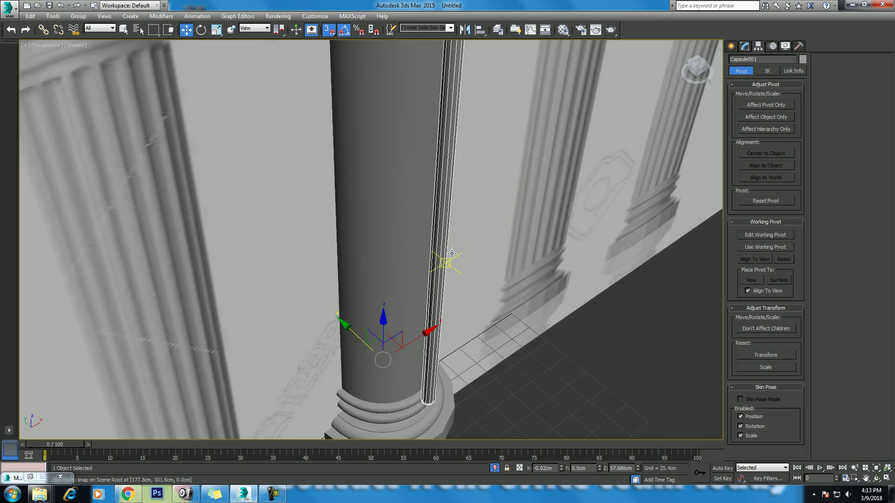
- Lay out four viewports with a wireframe top view and re-centre the pivot on the capsule
scroll(451, 253, down, 1)
click(876, 478)
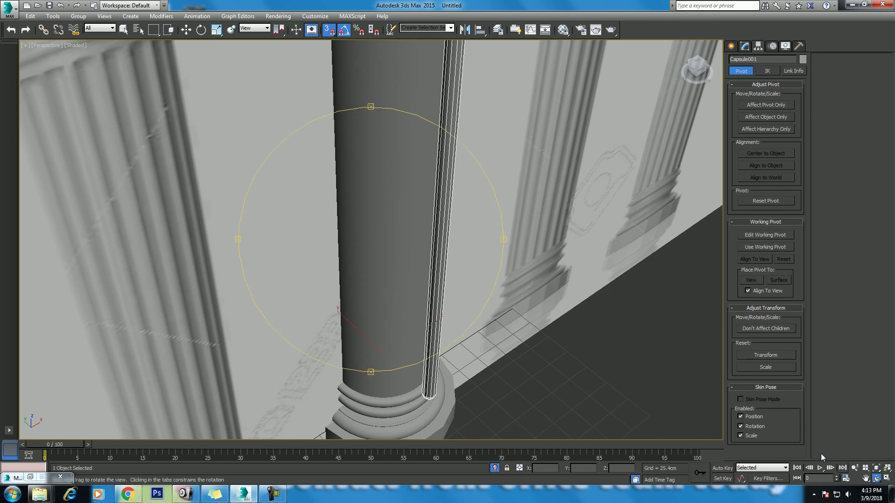
drag(456, 275, 483, 257)
alt+middle_drag(469, 259, 449, 253)
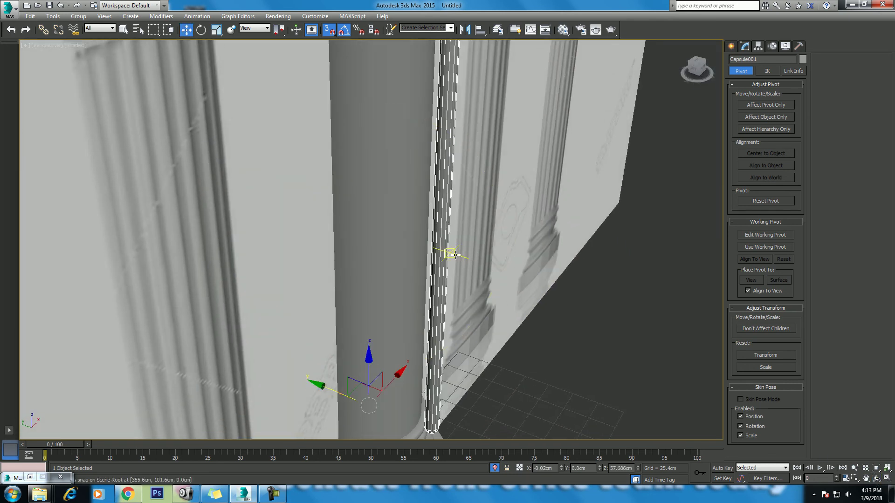
key(t)
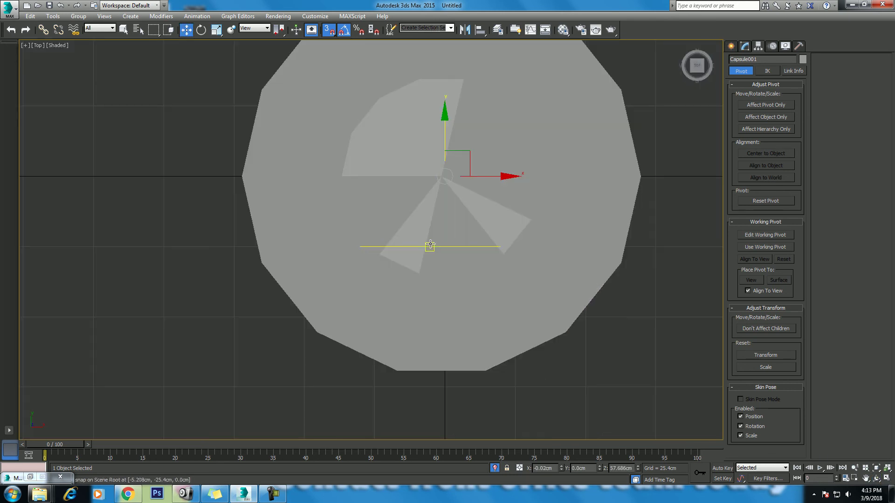
key(F3)
scroll(461, 271, up, 2)
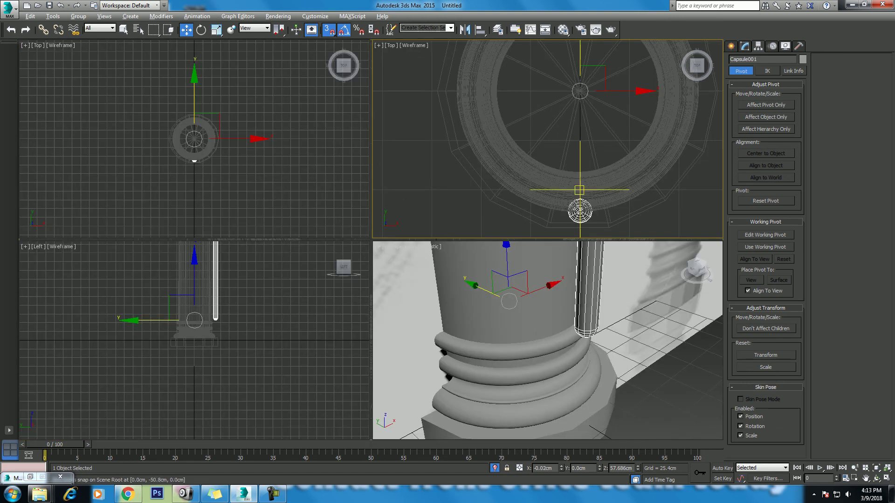
key(alt+w)
middle_click(551, 338)
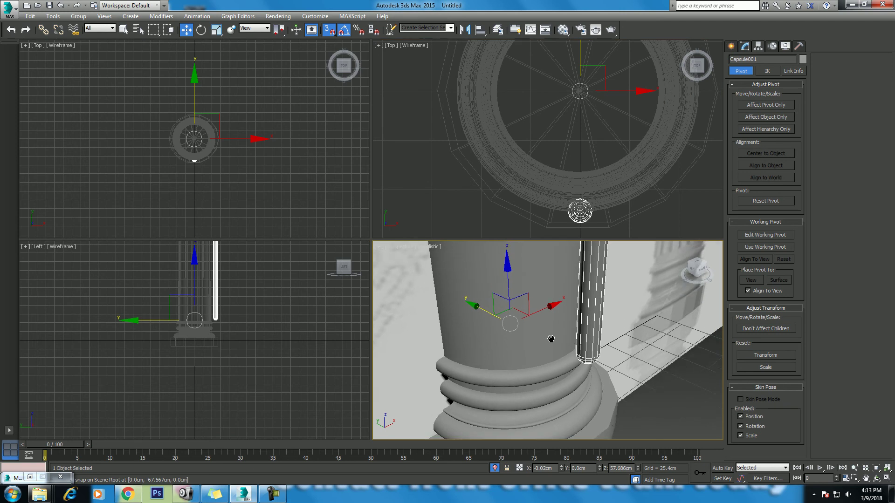
middle_drag(551, 339, 545, 373)
middle_drag(588, 97, 582, 106)
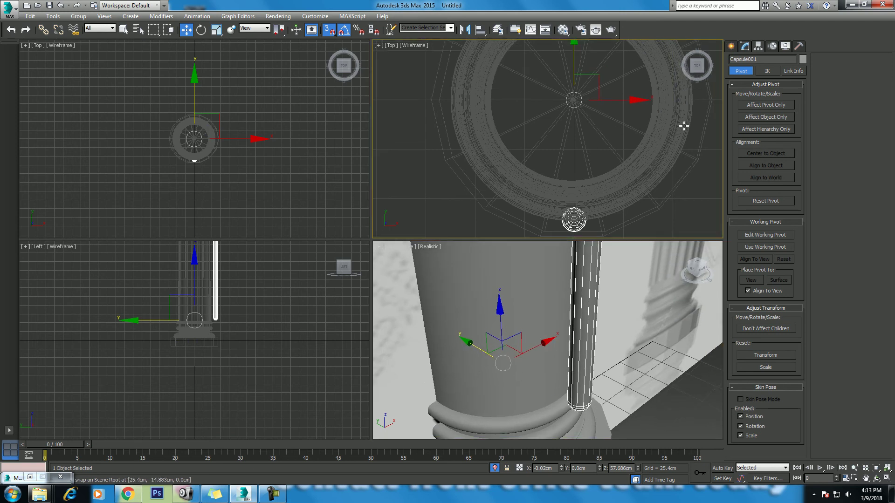
click(772, 106)
click(748, 154)
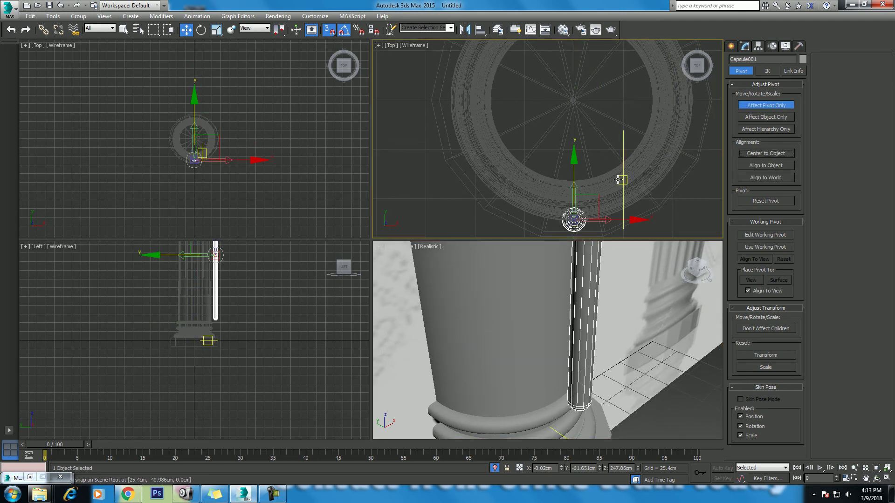
click(767, 106)
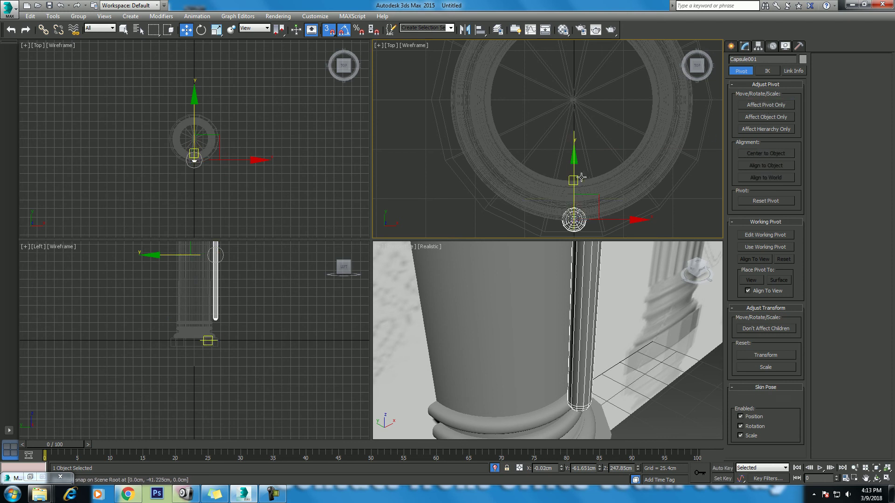
- With snapping off, slide the capsule along Y into the column shaft
key(s)
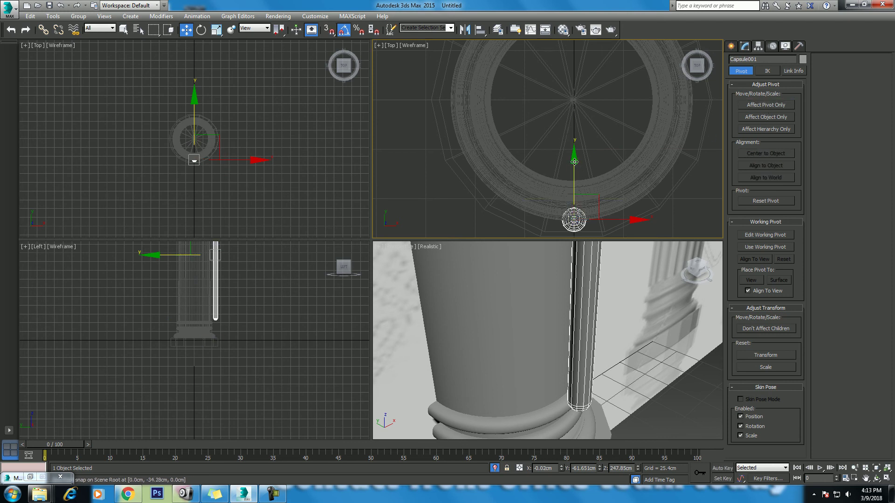
drag(574, 161, 571, 130)
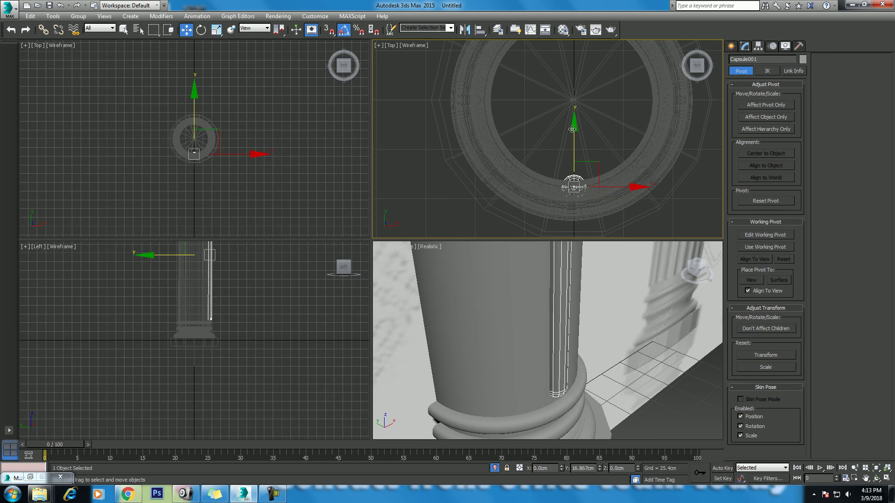
scroll(572, 130, up, 3)
scroll(580, 140, up, 2)
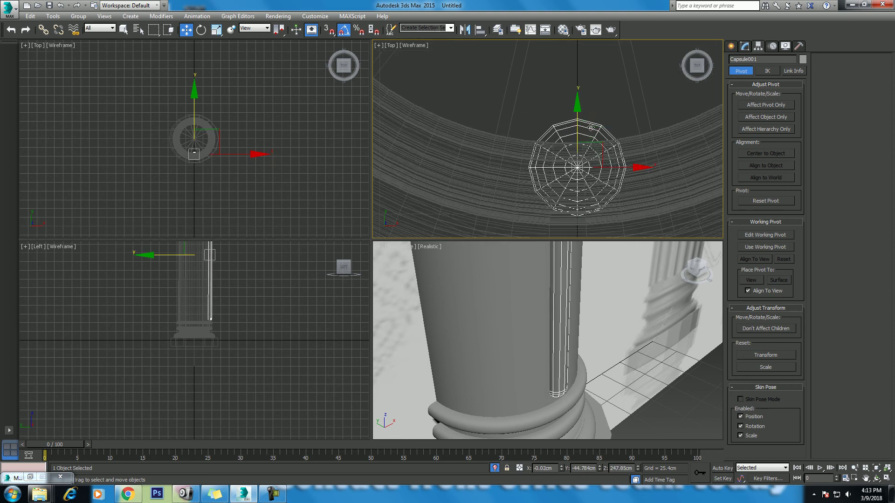
drag(578, 110, 576, 103)
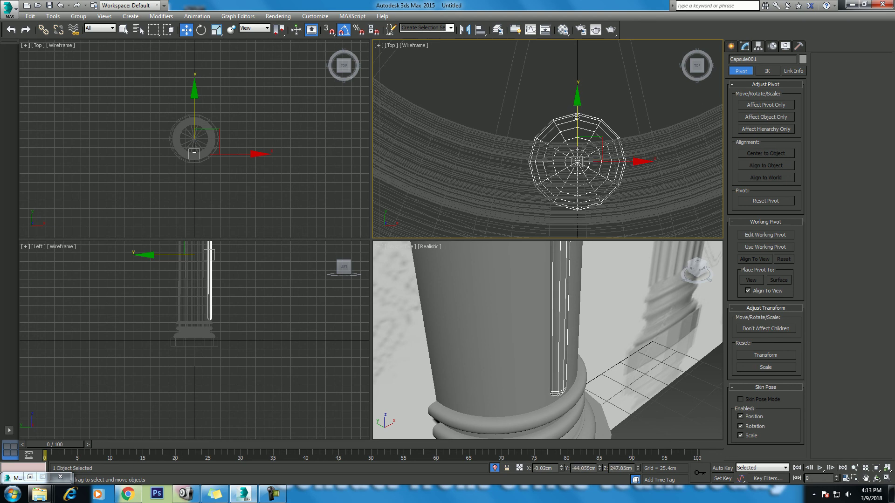
scroll(576, 117, down, 5)
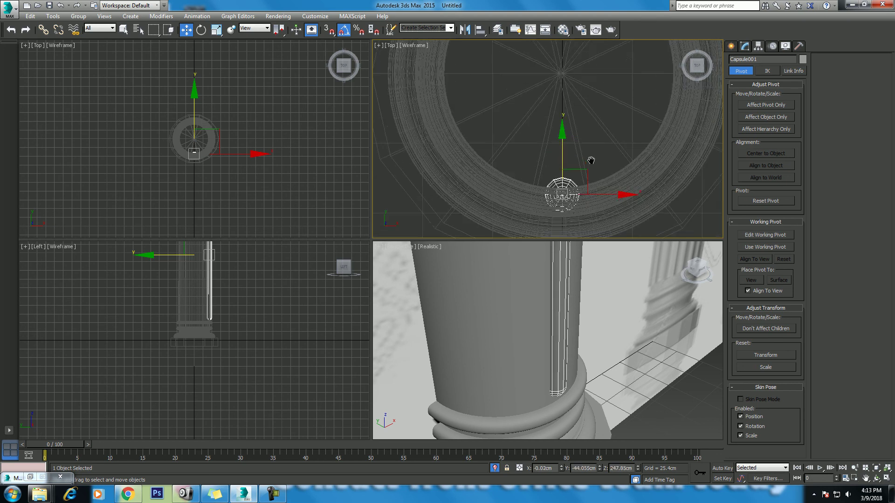
- Snap the capsule's pivot to the column's central axis
click(765, 105)
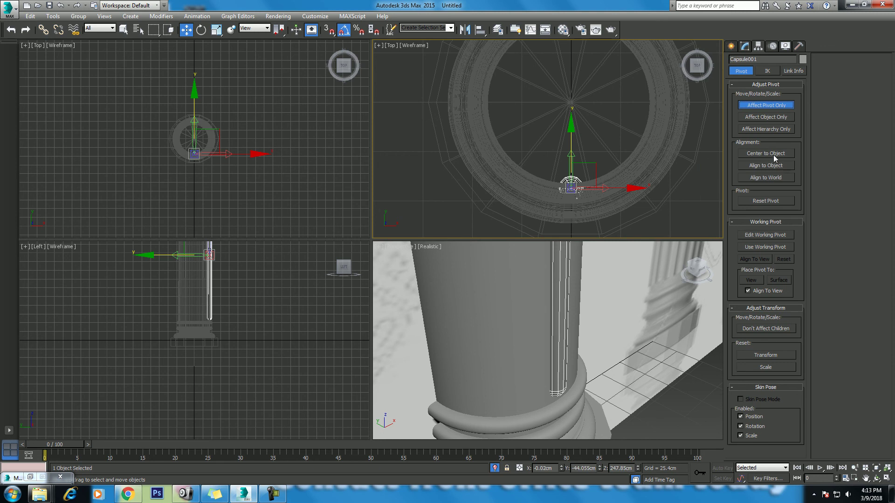
click(329, 29)
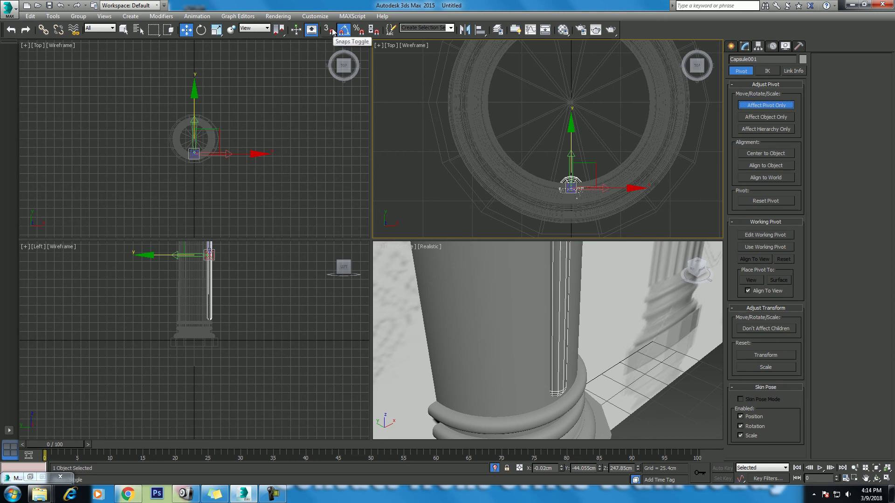
middle_drag(590, 137, 564, 157)
drag(547, 150, 546, 123)
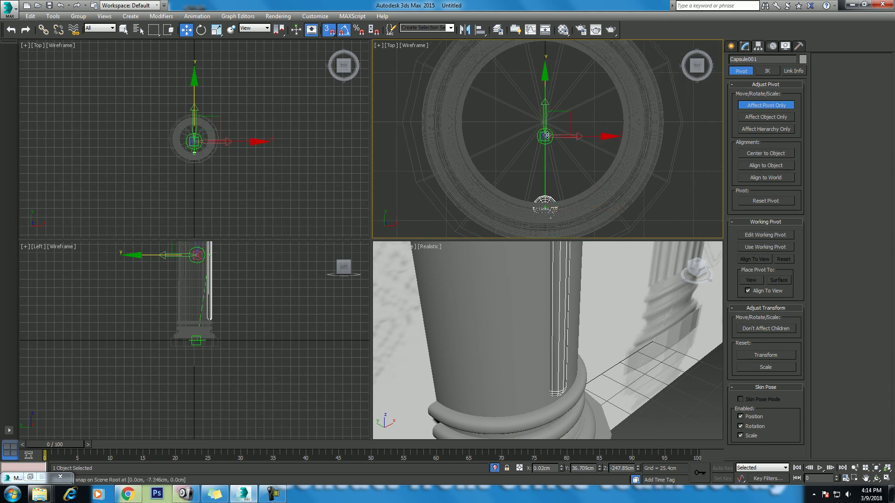
click(783, 105)
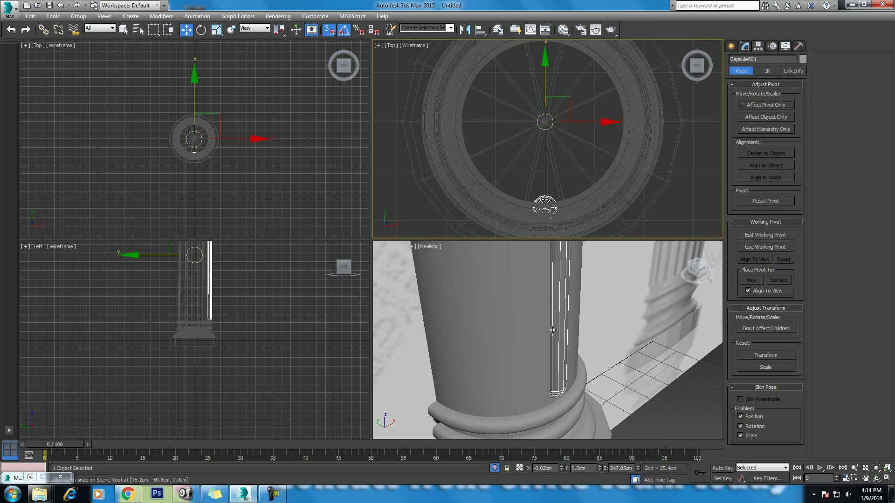
scroll(574, 328, down, 3)
scroll(592, 332, down, 2)
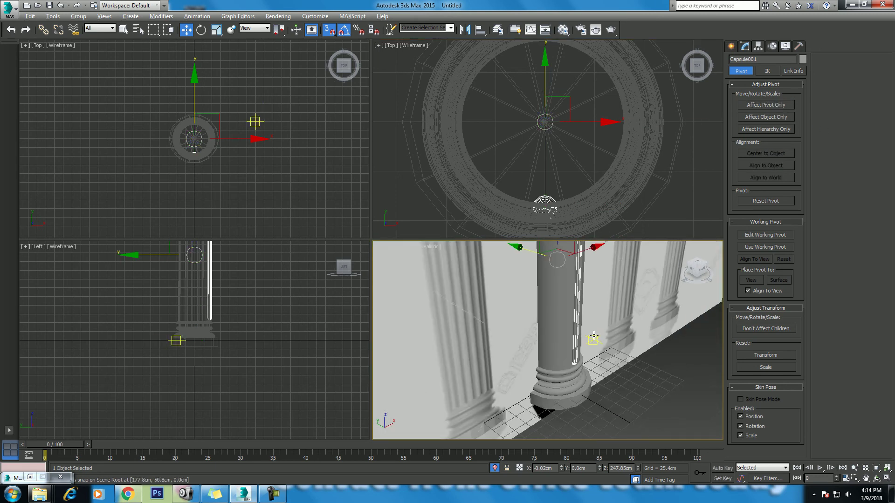
- Rotate the capsule -90° on Z around the column
key(alt+w)
mouse_move(507, 305)
alt+middle_down()
mouse_move(516, 344)
mouse_move(513, 300)
alt+middle_up()
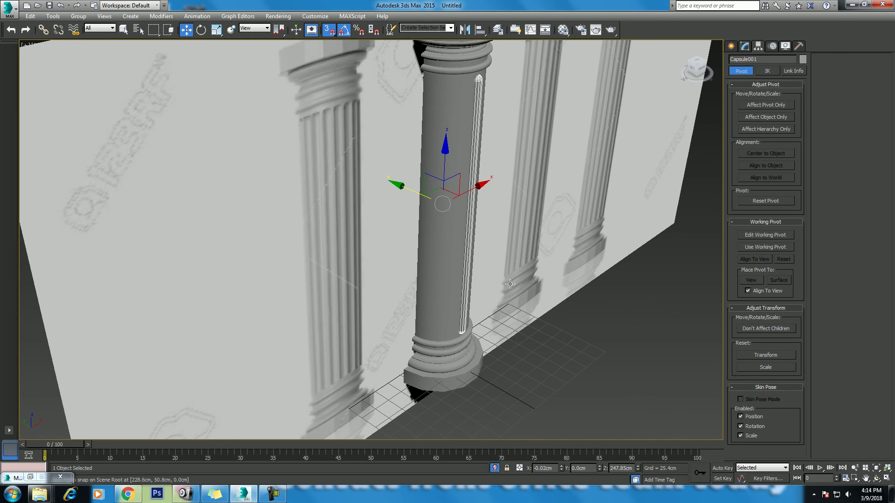
key(e)
key(a)
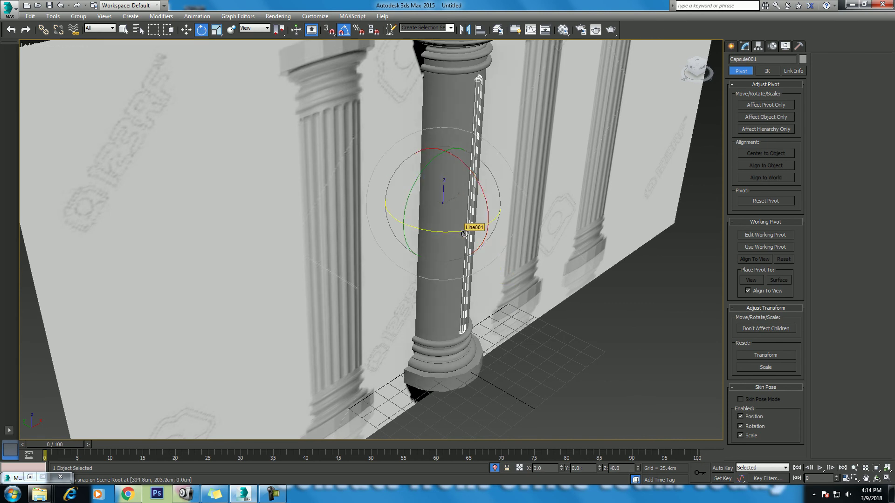
drag(463, 231, 465, 232)
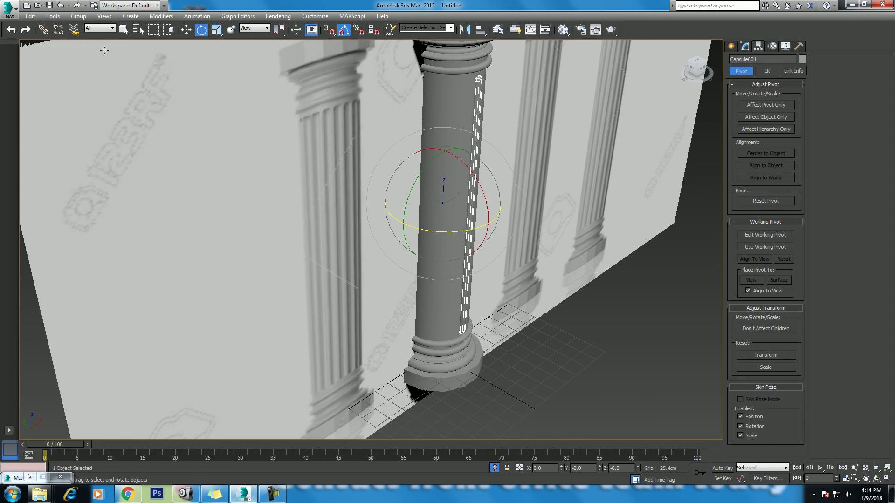
- Array Capsule001 as 14 instances through a 360° total Z rotation
click(53, 16)
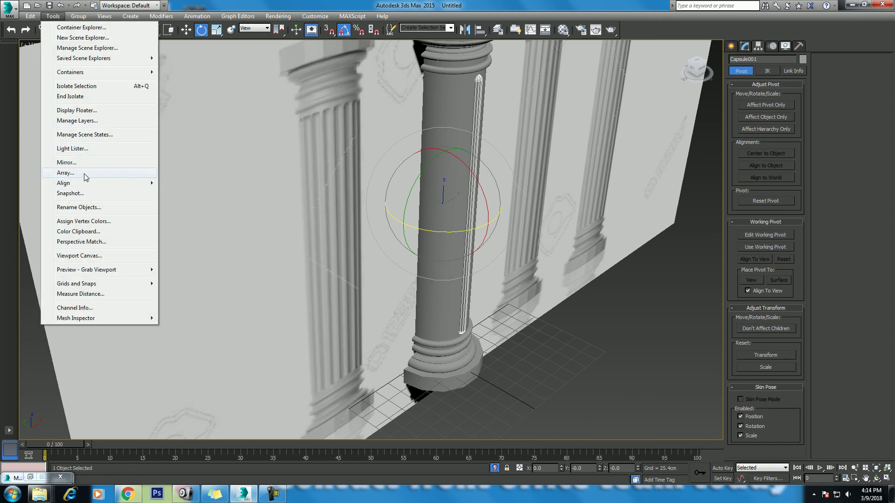
click(85, 176)
drag(460, 164, 239, 95)
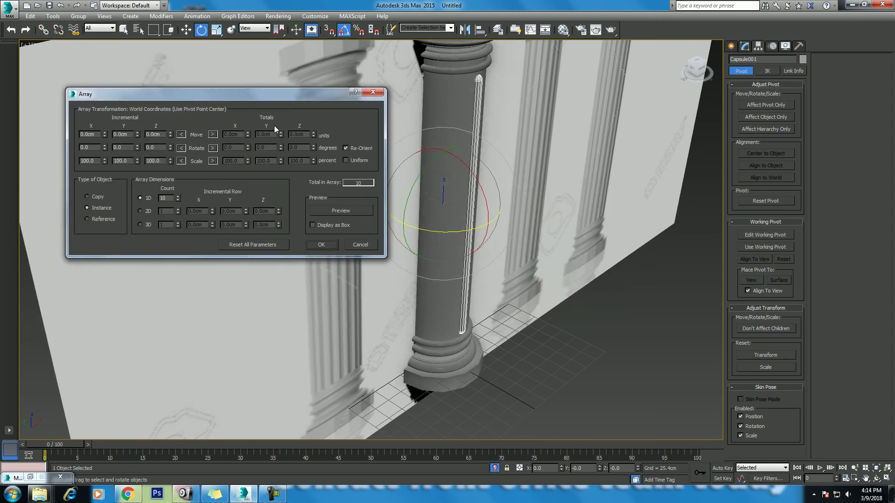
click(214, 149)
key(Tab)
text(360)
key(Return)
text(14)
click(355, 213)
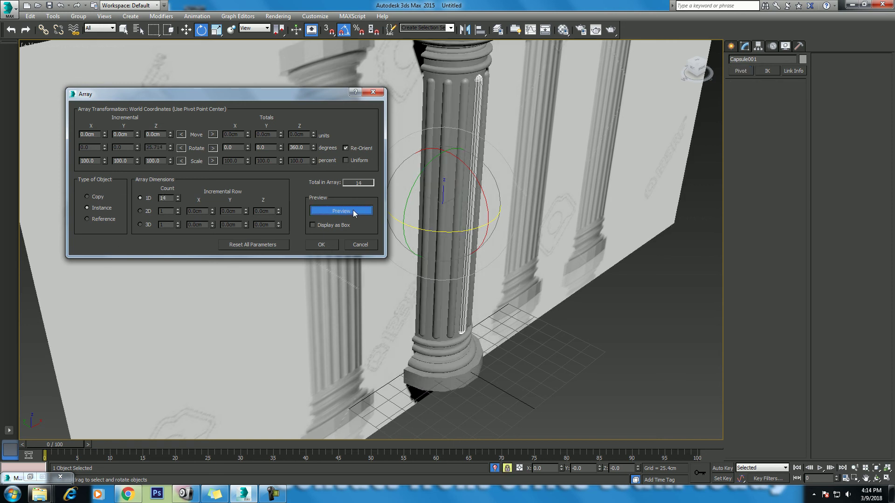
click(327, 245)
scroll(360, 247, down, 2)
- Select Plane001, the reference picture plane, and hide it
scroll(304, 213, down, 5)
right_click(399, 175)
click(416, 181)
click(454, 136)
right_click(454, 136)
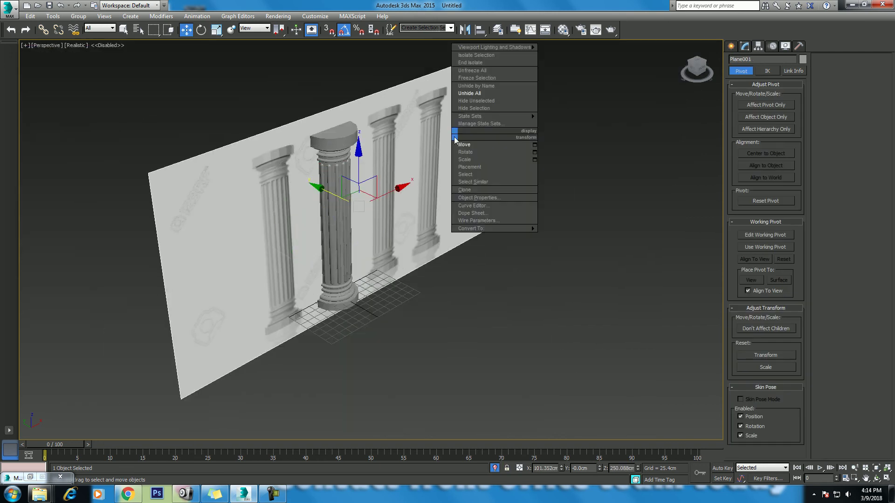
click(474, 108)
scroll(466, 180, up, 4)
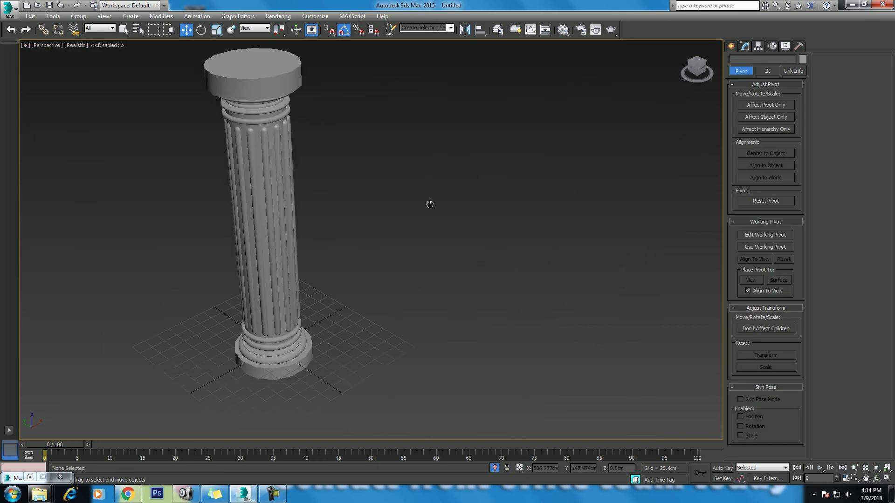
scroll(459, 195, down, 1)
- Switch to four viewports with a shaded front view and box-select the column parts
key(alt+w)
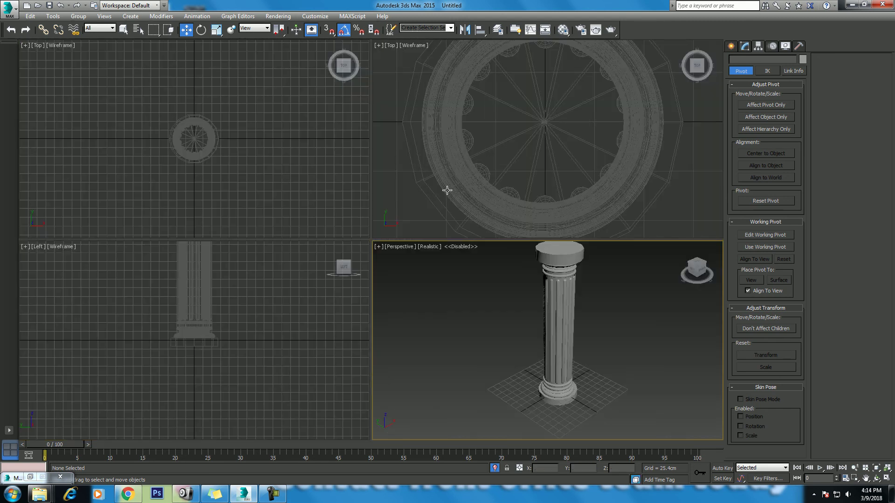
scroll(534, 134, down, 2)
key(f)
scroll(541, 159, up, 2)
scroll(557, 158, up, 2)
key(F3)
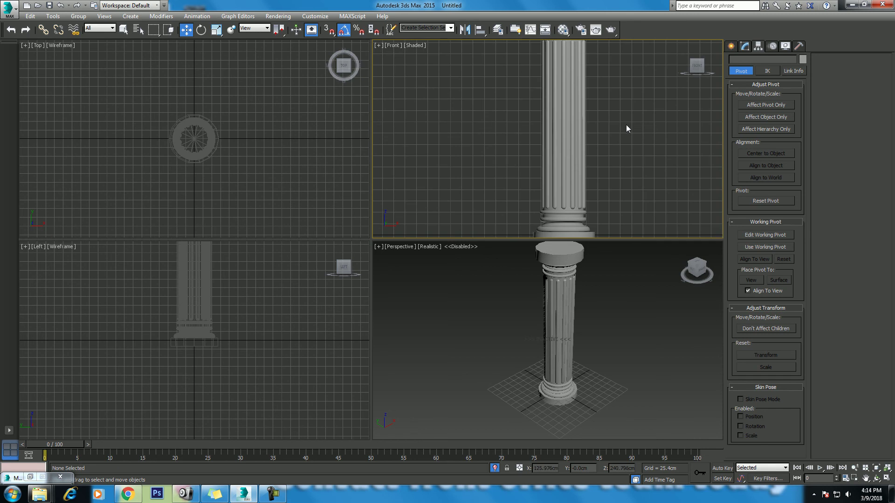
drag(625, 125, 486, 138)
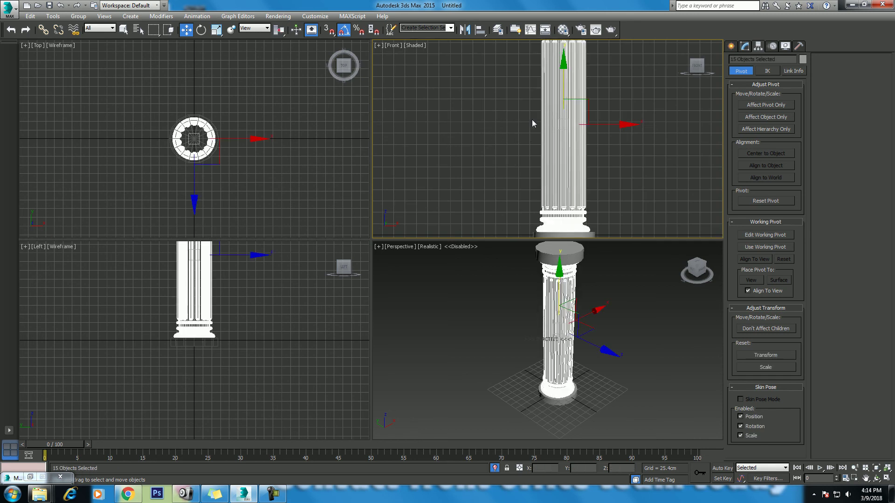
- In a maximized perspective view, select only the column shaft Line001
scroll(608, 333, up, 5)
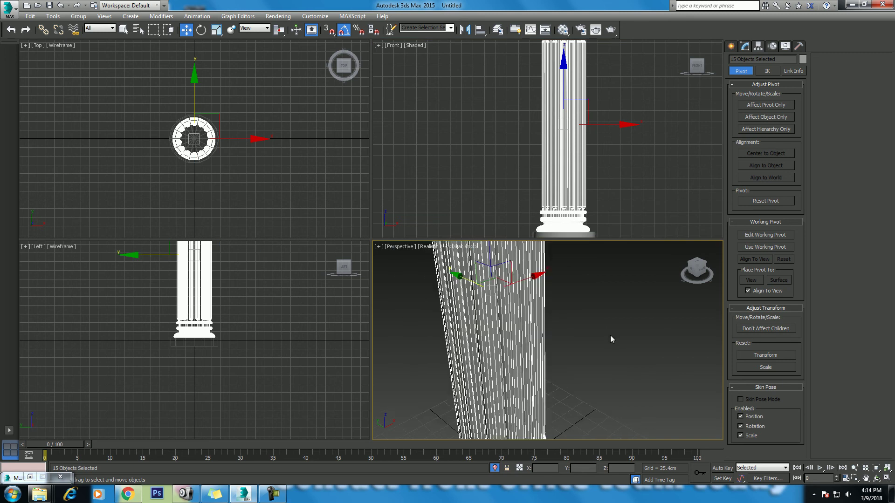
key(alt+w)
scroll(536, 310, down, 4)
click(508, 248)
scroll(508, 248, up, 4)
mouse_move(456, 173)
middle_down()
mouse_move(540, 270)
mouse_move(413, 153)
middle_up()
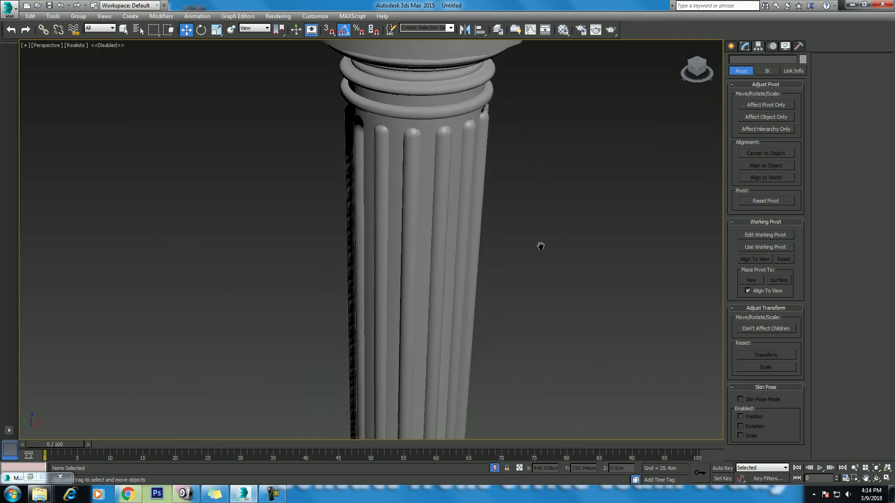
click(415, 136)
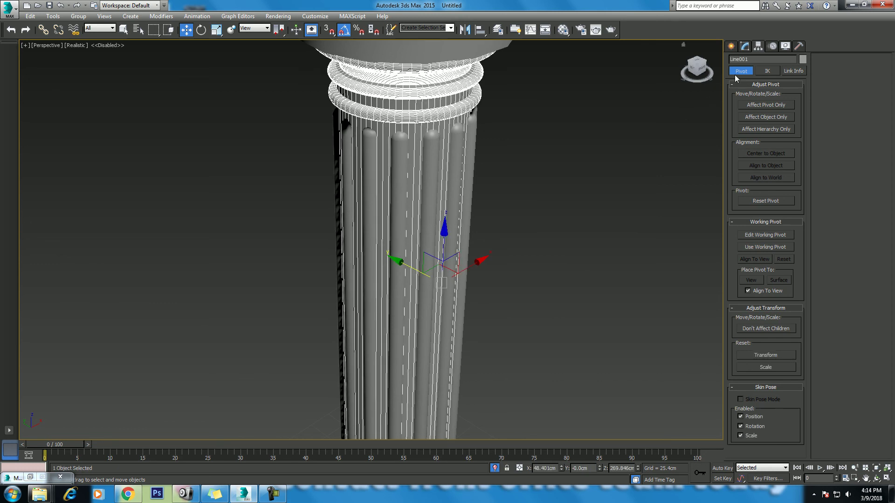
- Open the Compound Objects category in the Create panel
click(731, 46)
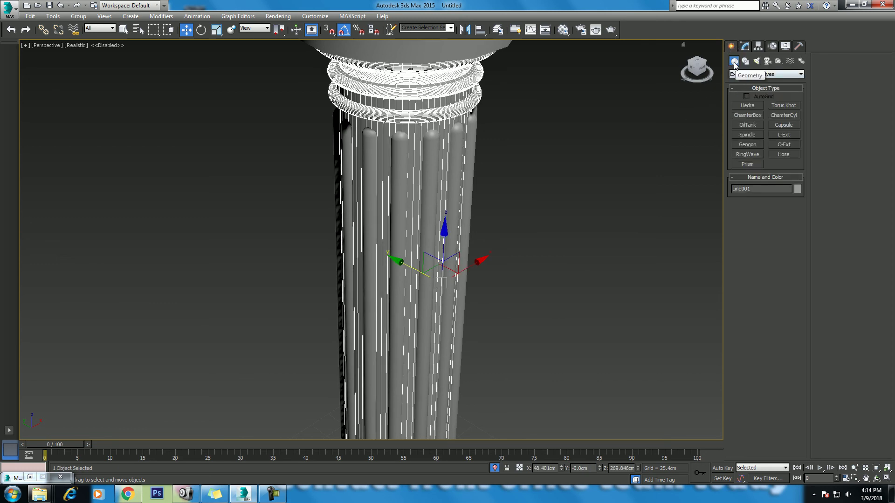
click(748, 74)
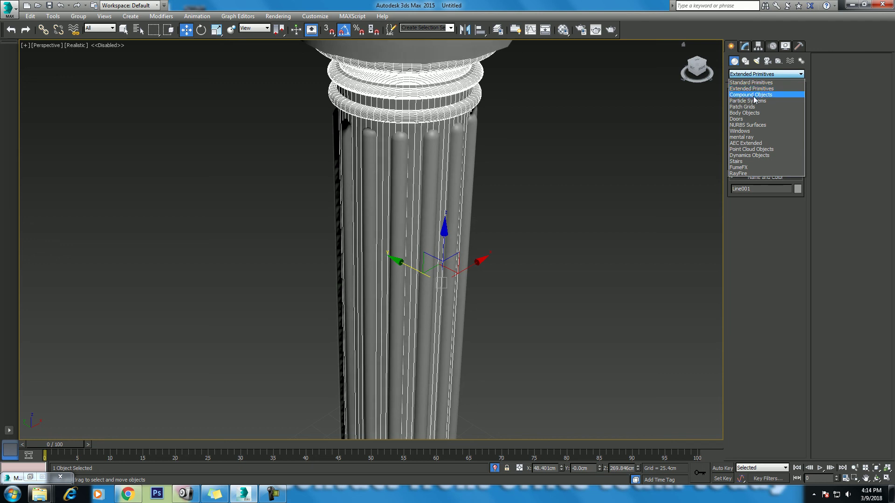
click(750, 94)
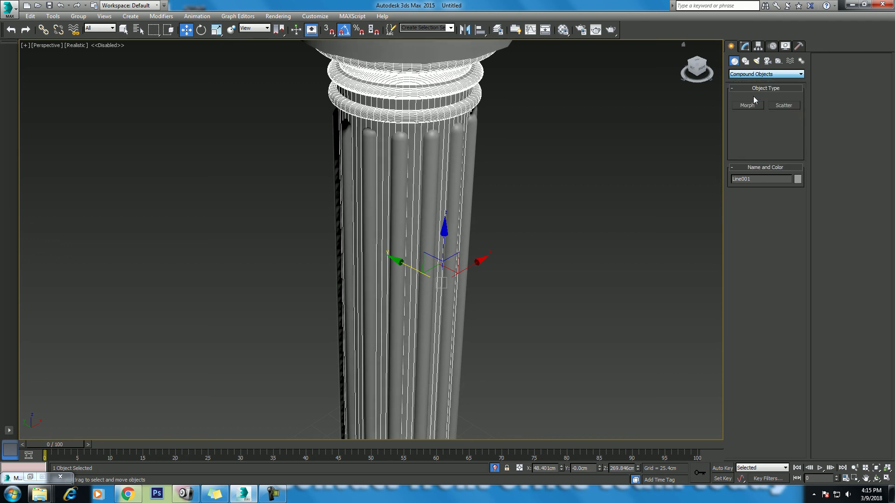
mouse_move(600, 217)
middle_down()
mouse_move(585, 198)
mouse_move(578, 217)
middle_up()
scroll(578, 221, down, 5)
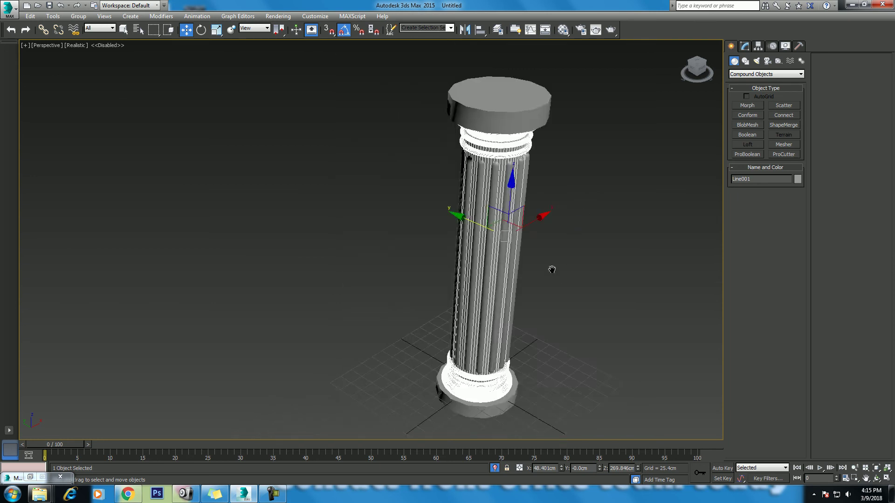
scroll(550, 266, up, 5)
middle_drag(520, 214, 518, 244)
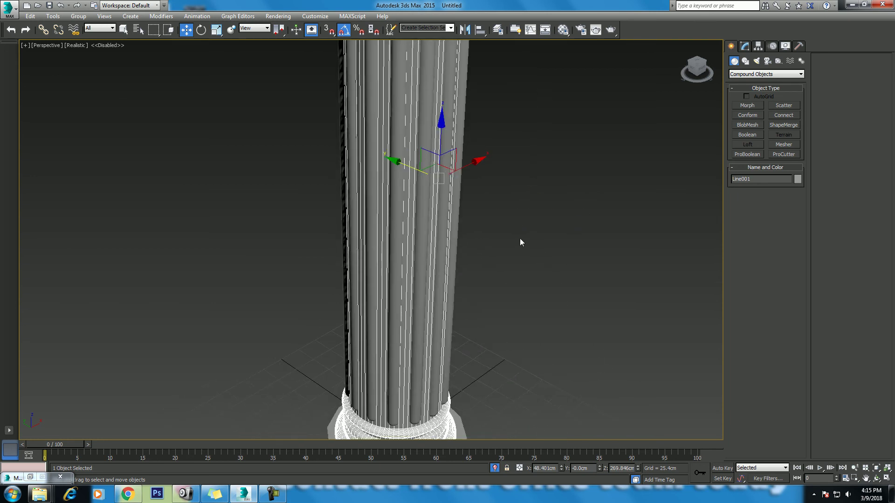
scroll(589, 278, down, 2)
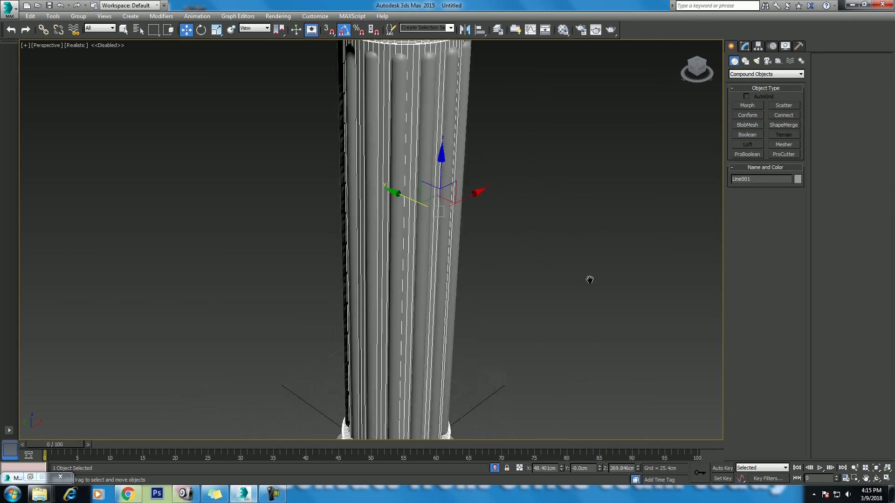
middle_drag(554, 202, 550, 241)
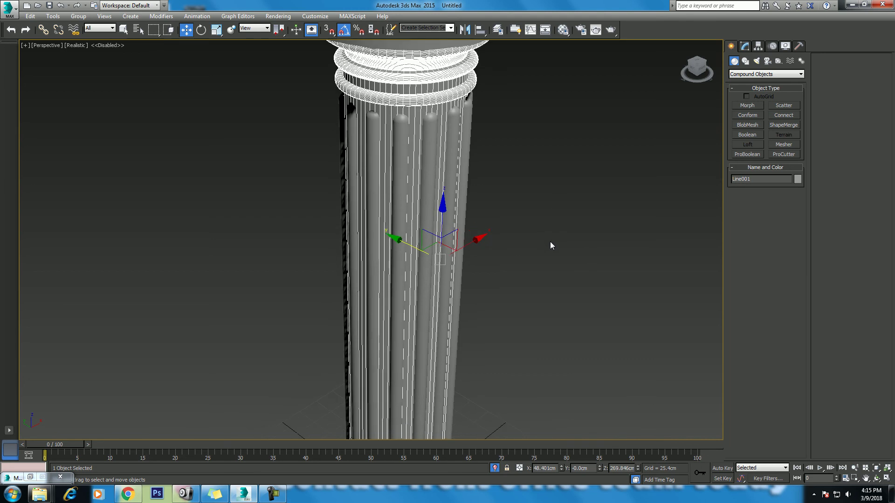
- Make the shaft a ProBoolean and subtract Capsule014, Capsule013 and Capsule012
click(757, 155)
click(770, 204)
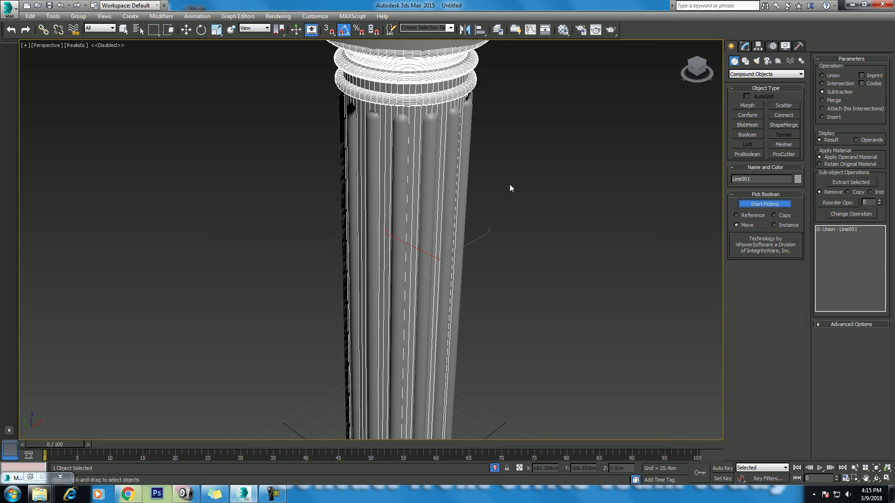
scroll(510, 189, up, 2)
middle_drag(510, 188, 516, 228)
click(443, 282)
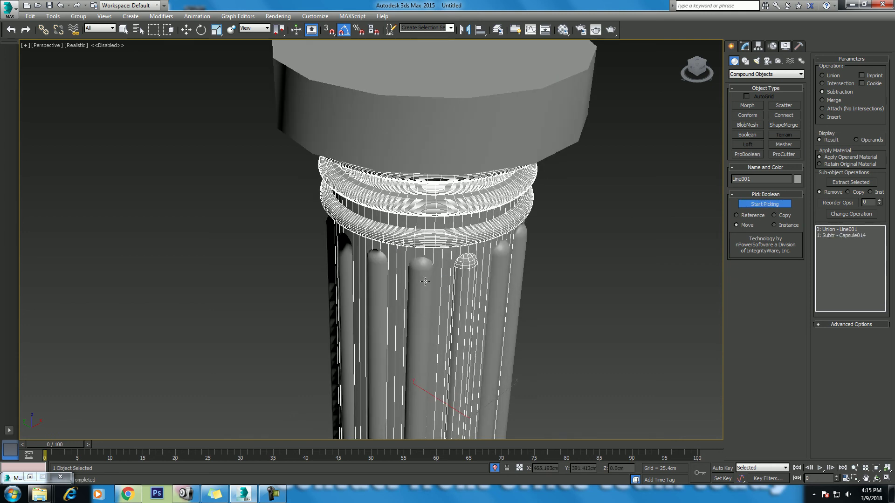
click(404, 279)
click(382, 277)
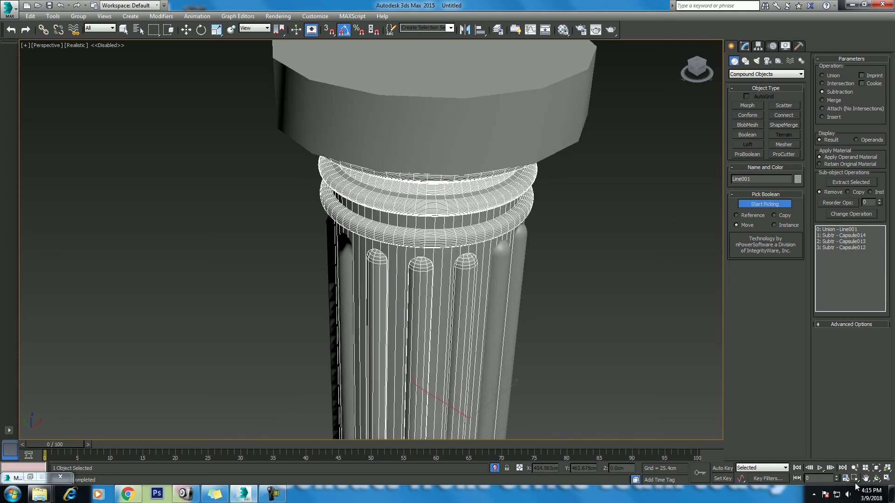
- Orbit around the column and subtract further capsule cutters down to Capsule009
click(877, 478)
mouse_move(413, 256)
mouse_down()
mouse_move(453, 253)
mouse_move(456, 268)
mouse_up()
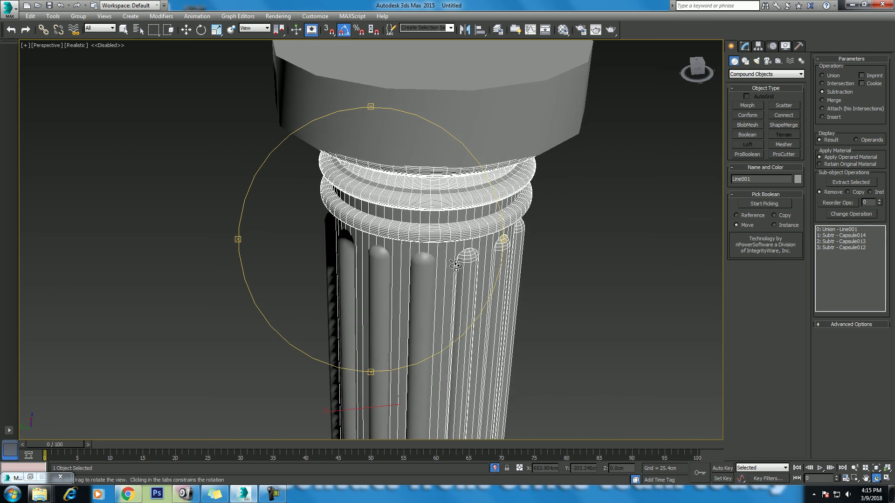
right_click(436, 271)
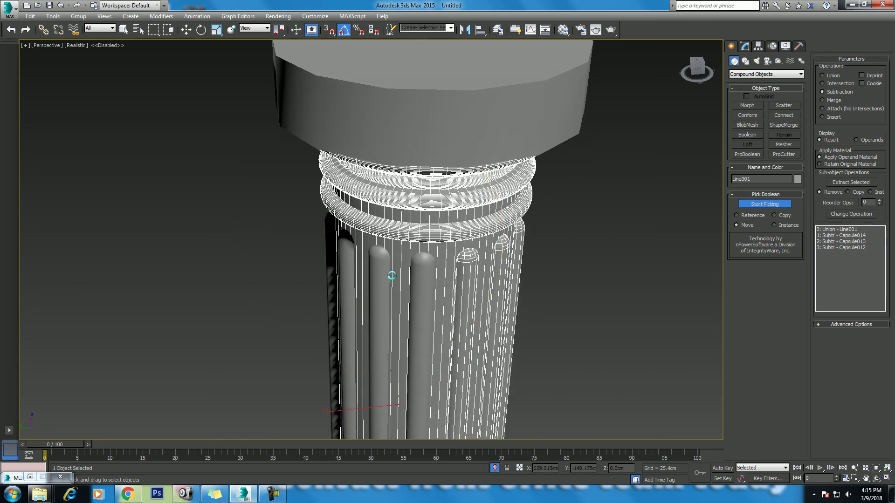
click(368, 269)
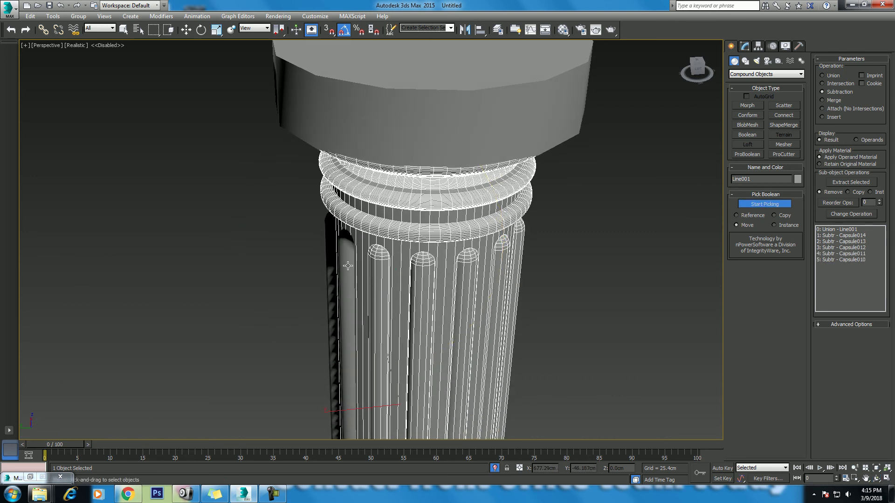
click(877, 478)
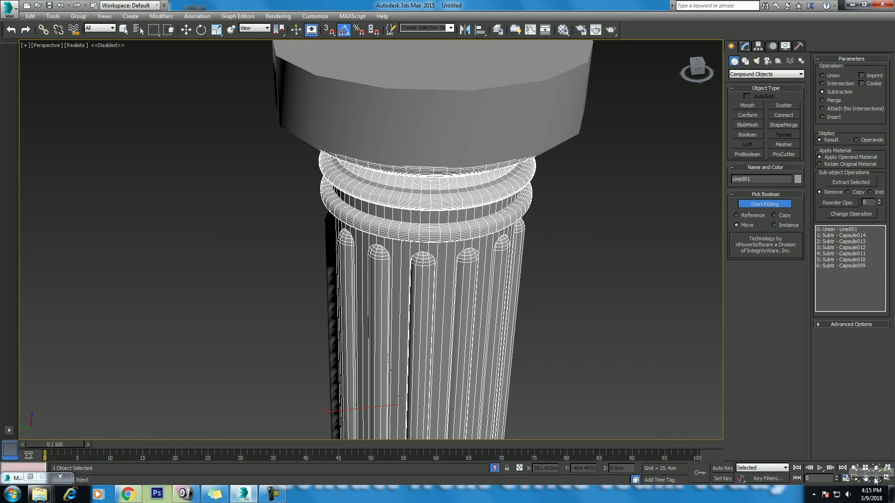
drag(421, 313, 450, 268)
right_click(450, 268)
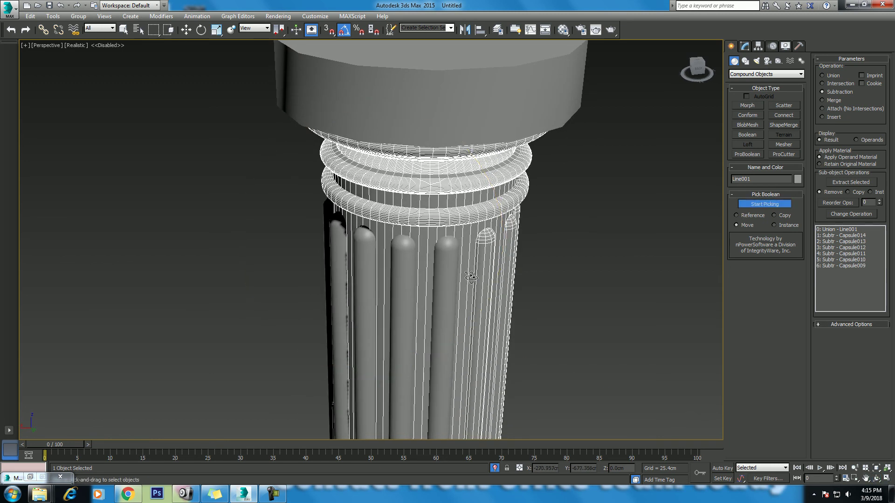
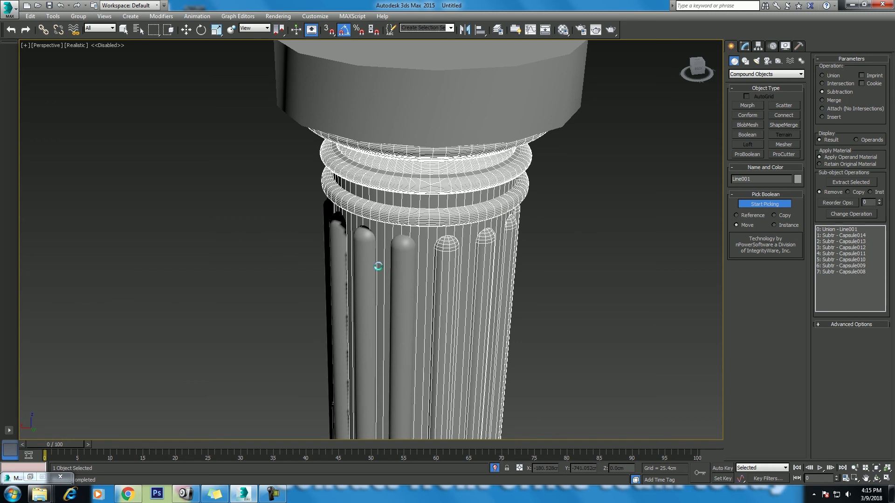
- Subtract the last capsules, through Capsule005, from the shaft, orbiting to reach the hidden ones
click(364, 256)
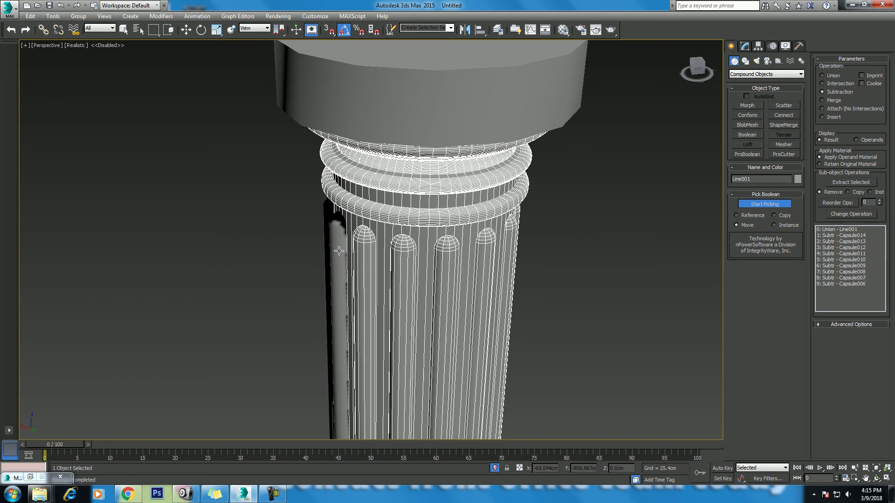
click(876, 479)
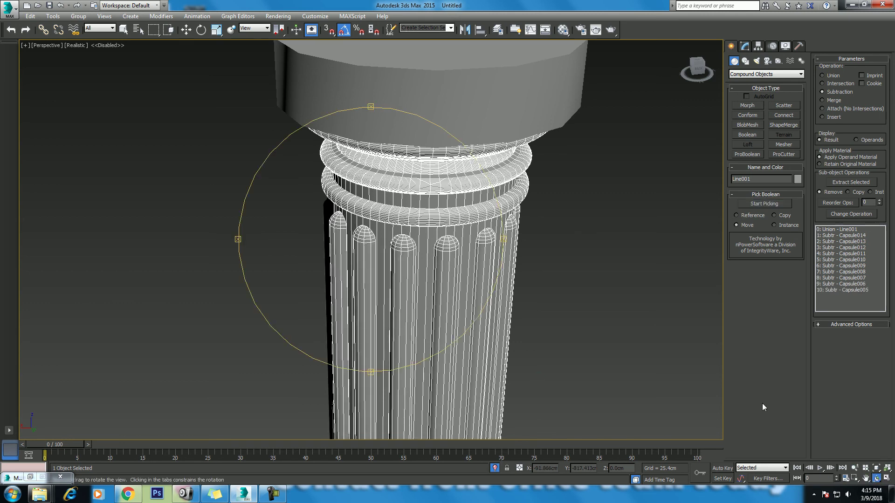
mouse_move(459, 290)
mouse_down()
mouse_move(482, 289)
mouse_move(301, 283)
mouse_move(532, 279)
mouse_up()
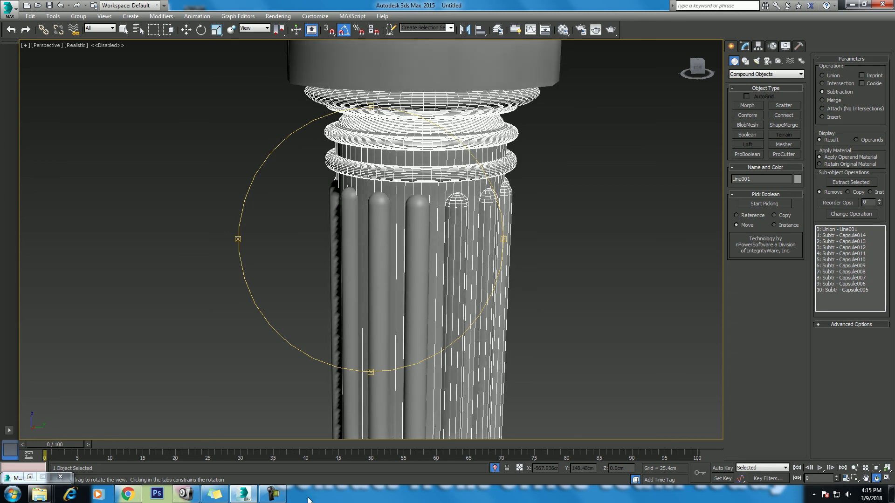
drag(407, 237, 417, 241)
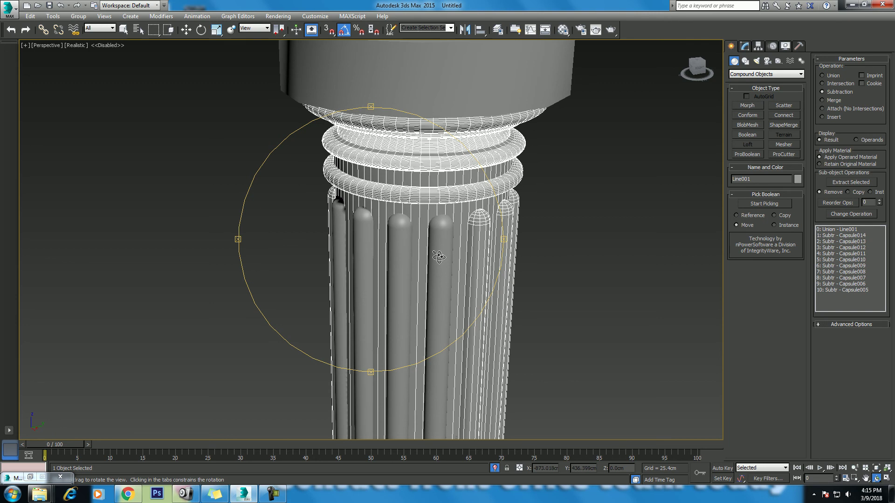
right_click(439, 257)
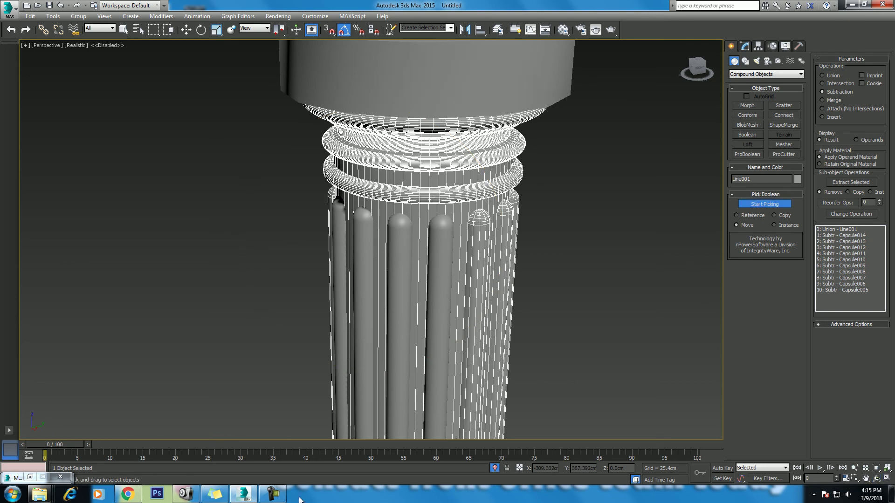
click(273, 495)
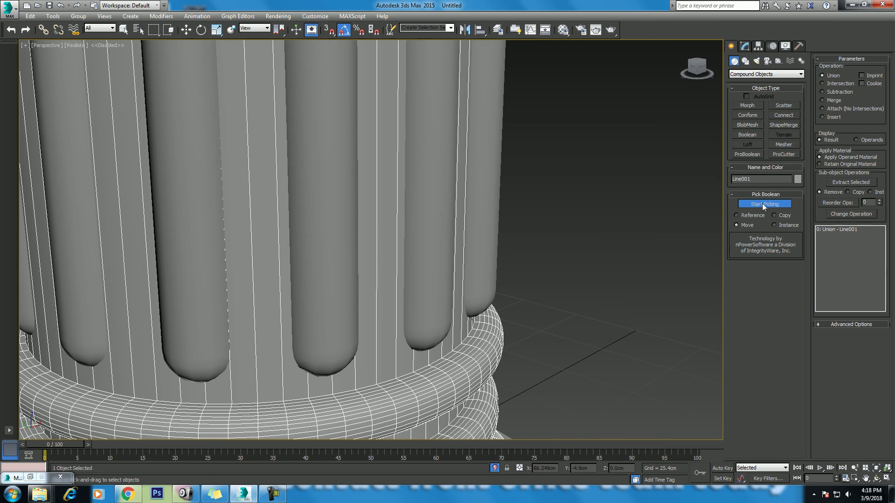
- Union Capsule001 and Capsule014 through Capsule010 into the column
click(767, 205)
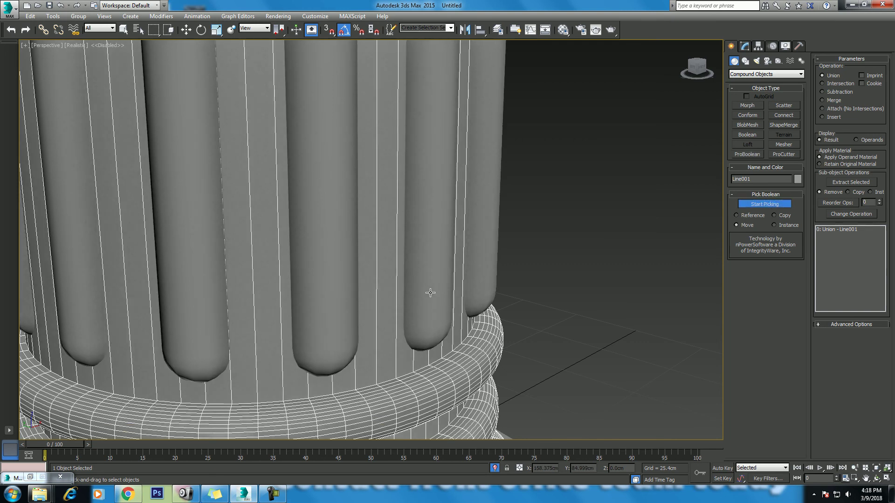
click(407, 316)
click(325, 321)
click(204, 328)
click(159, 330)
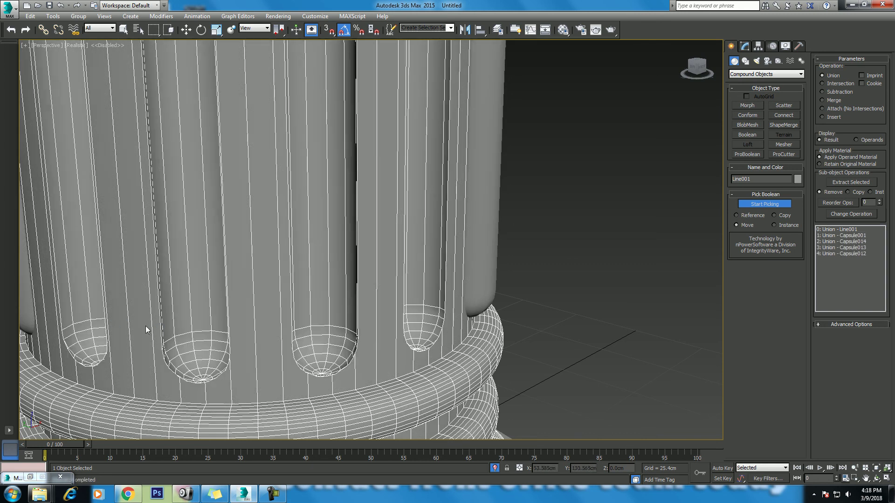
alt+middle_drag(146, 330, 173, 294)
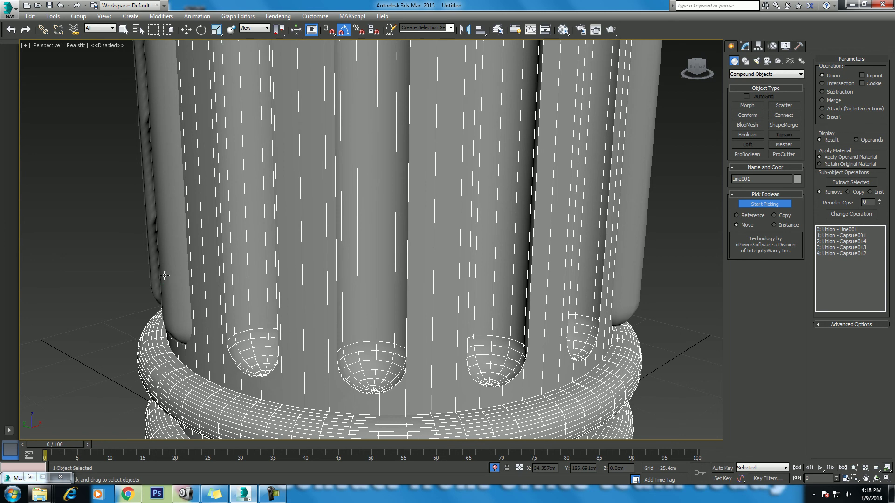
click(155, 263)
click(325, 380)
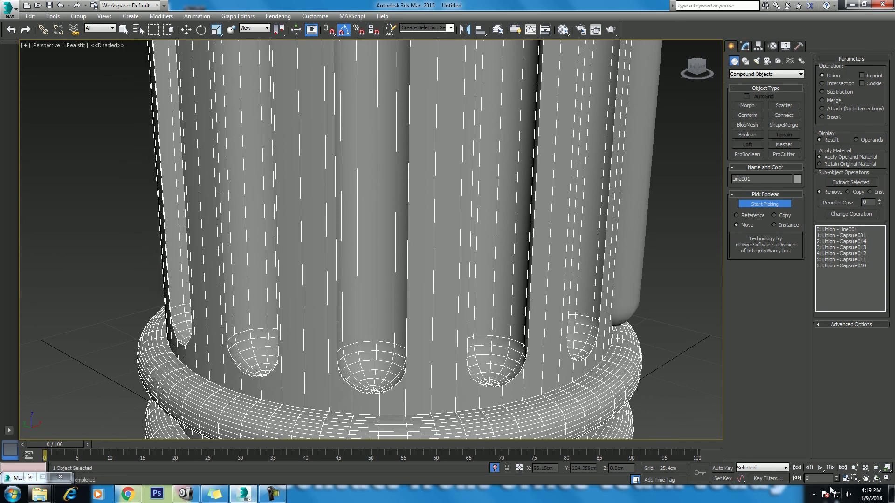
- Orbit around the column to reach the capsules on its far side
click(876, 478)
mouse_move(385, 298)
mouse_down()
mouse_move(379, 275)
mouse_move(383, 285)
mouse_up()
right_click(212, 303)
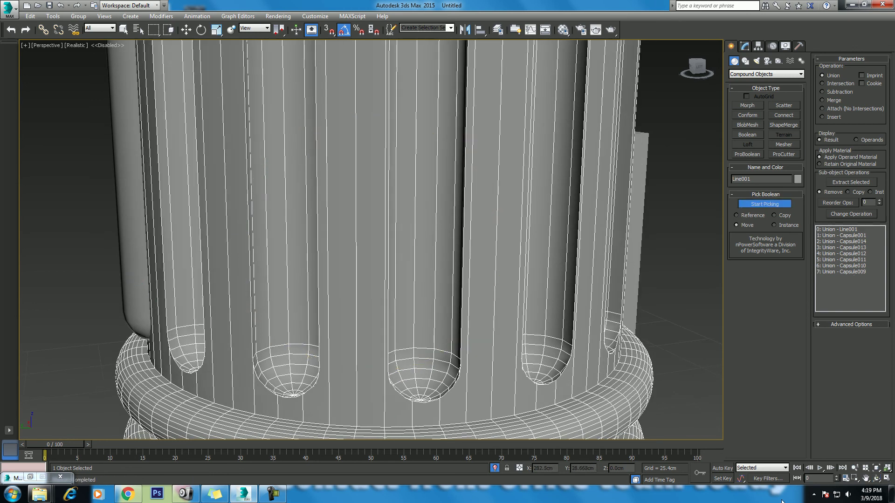
click(876, 479)
mouse_move(427, 285)
mouse_down()
mouse_move(426, 274)
mouse_move(390, 261)
mouse_up()
right_click(219, 305)
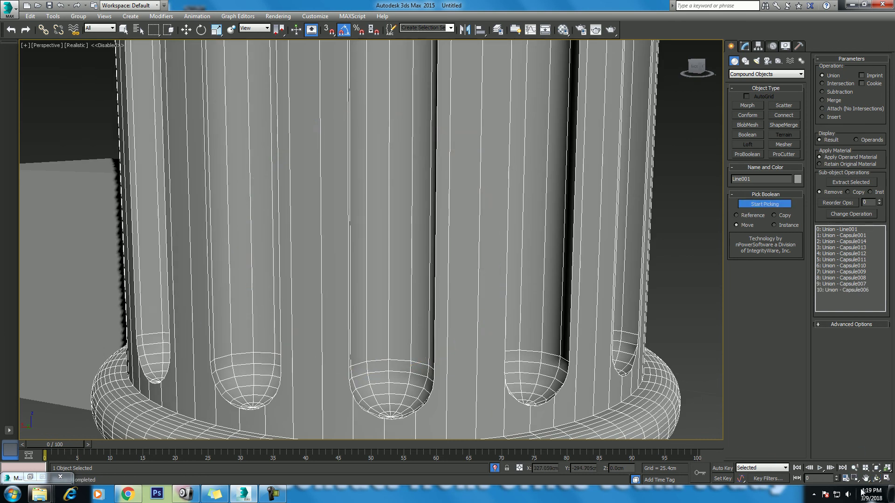
click(877, 479)
drag(399, 282, 452, 272)
scroll(421, 285, down, 5)
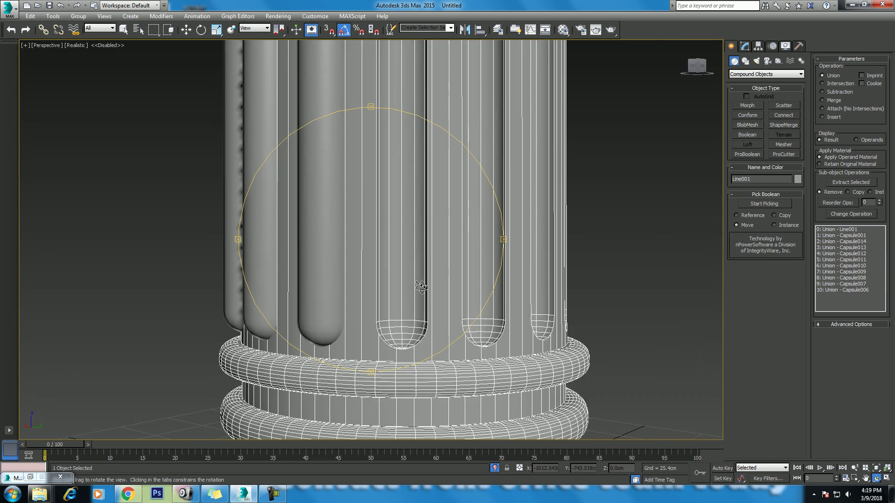
right_click(369, 297)
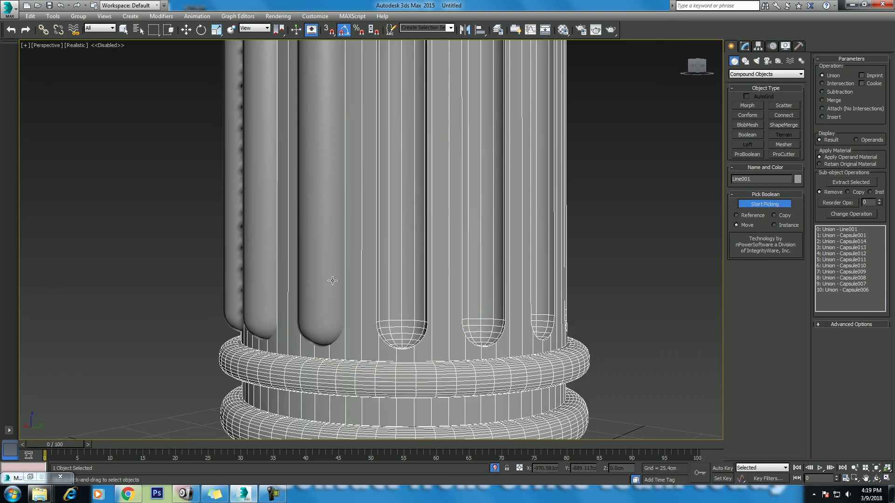
- Union Capsule005, Capsule004 and Capsule003 into the column and check the flutes
click(268, 285)
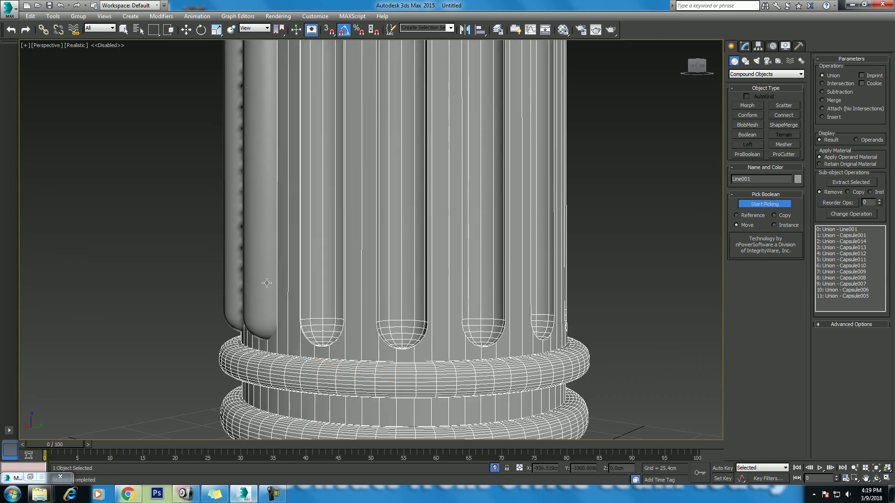
click(237, 276)
click(238, 279)
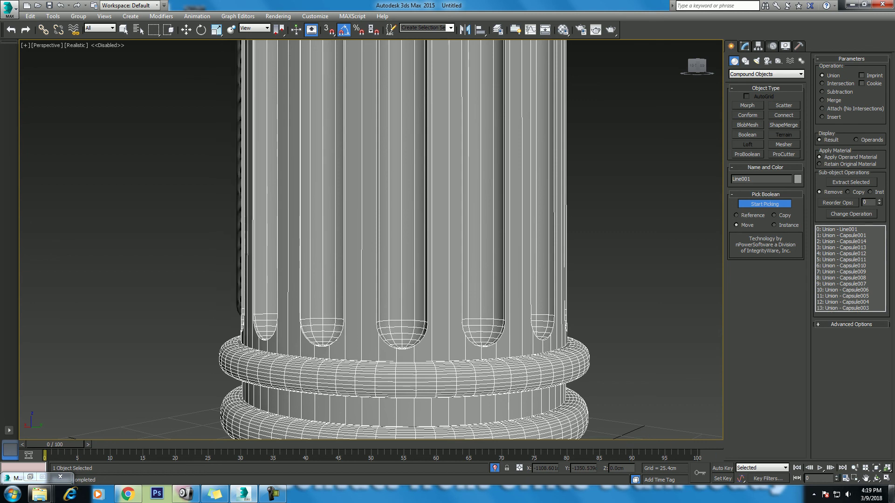
click(876, 479)
mouse_move(372, 255)
mouse_down()
mouse_move(394, 252)
mouse_move(351, 273)
mouse_up()
right_click(351, 273)
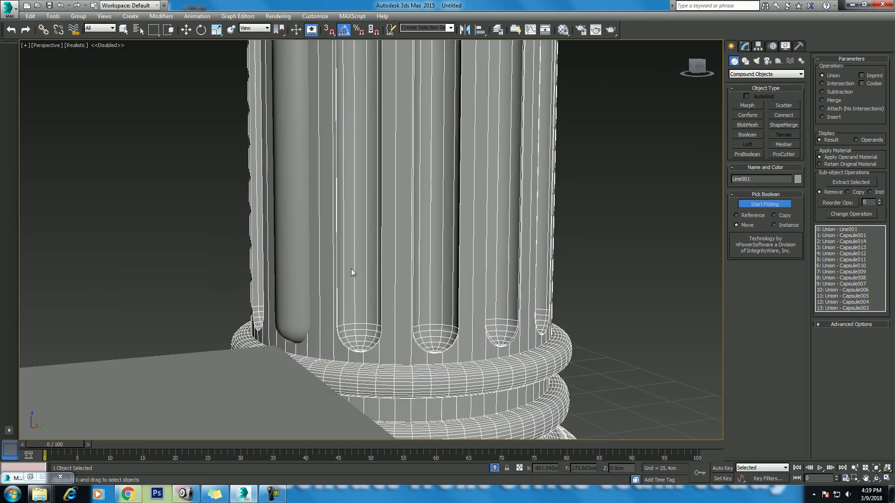
click(294, 322)
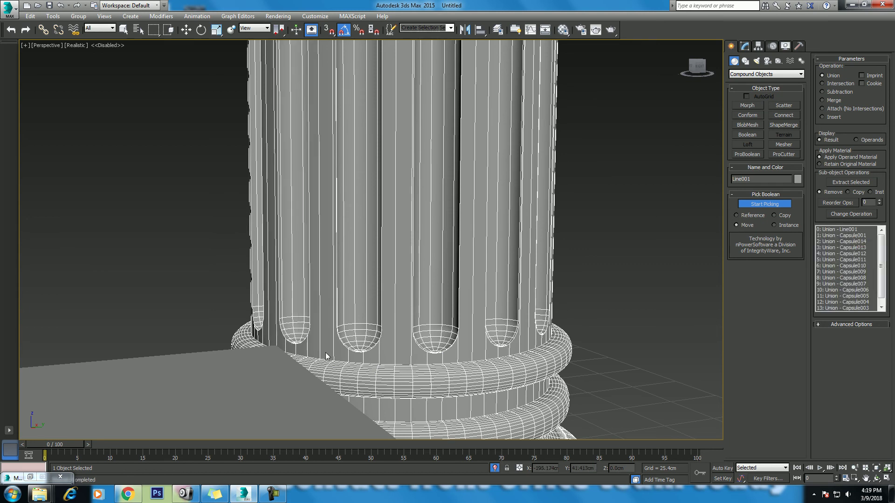
scroll(408, 269, down, 5)
mouse_move(369, 298)
middle_down()
mouse_move(395, 330)
mouse_move(373, 275)
middle_up()
- Deselect the column and frame the leftover test objects in the Perspective view
key(w)
click(399, 256)
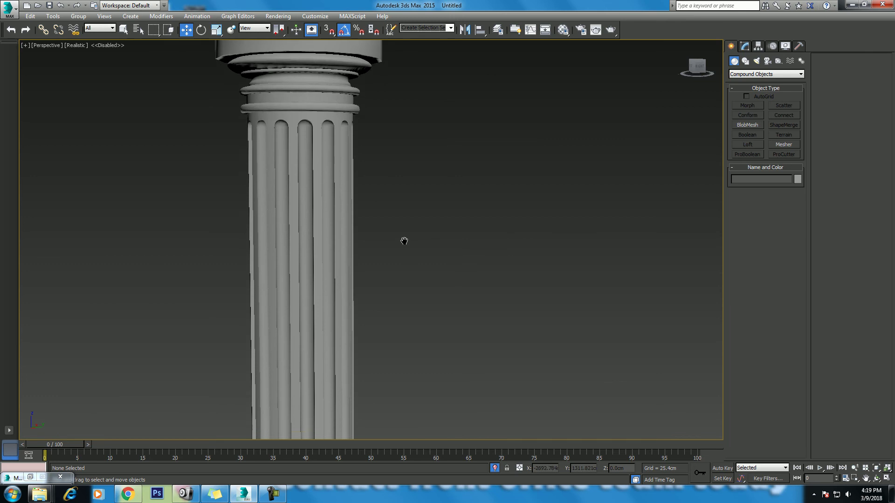
scroll(422, 256, down, 4)
key(alt+w)
scroll(584, 97, down, 2)
middle_drag(562, 103, 510, 153)
scroll(513, 163, up, 2)
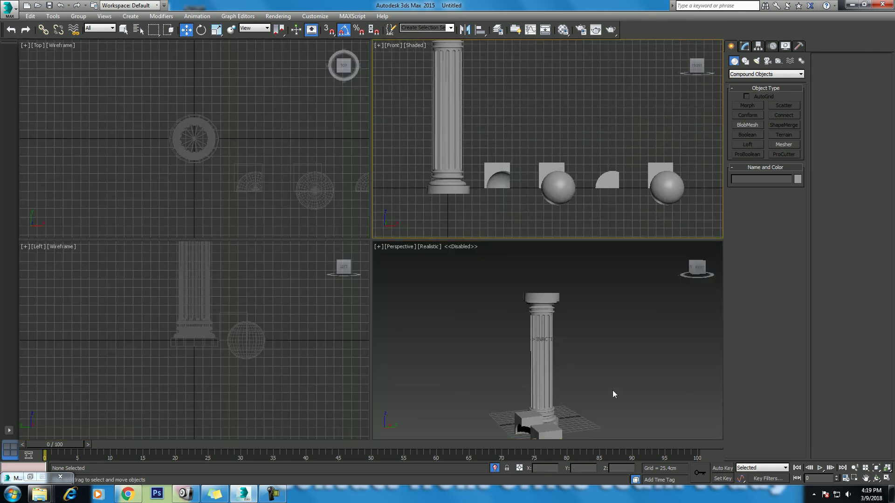
scroll(606, 378, up, 2)
key(alt+w)
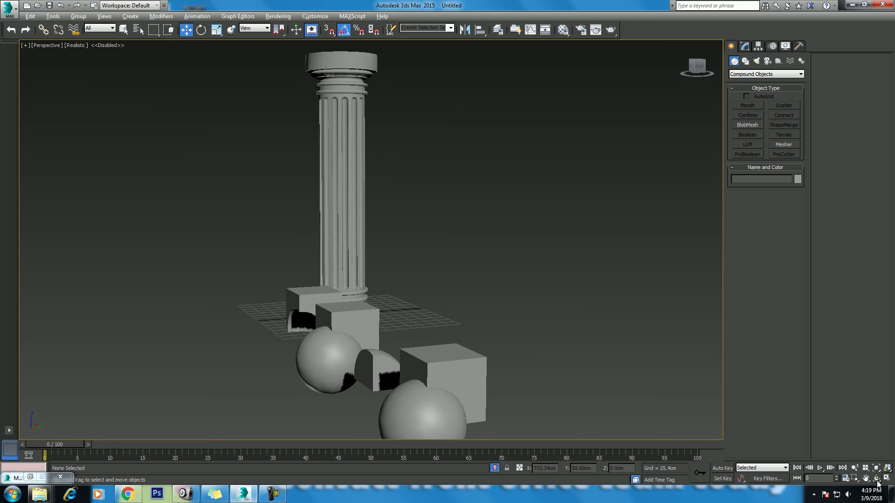
click(877, 479)
mouse_move(306, 261)
mouse_down()
mouse_move(373, 270)
mouse_move(505, 250)
mouse_move(323, 291)
mouse_move(399, 293)
mouse_up()
- Select the four leftover test objects, including the arched box, and delete them
key(w)
click(219, 261)
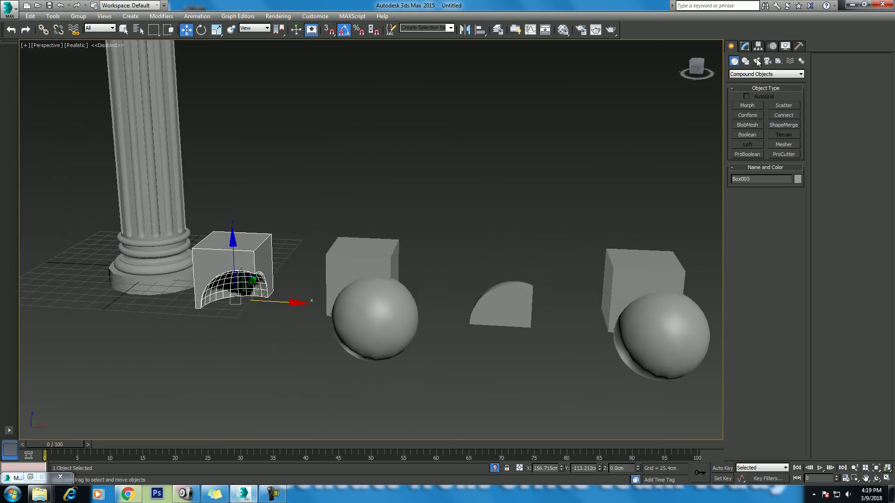
click(744, 47)
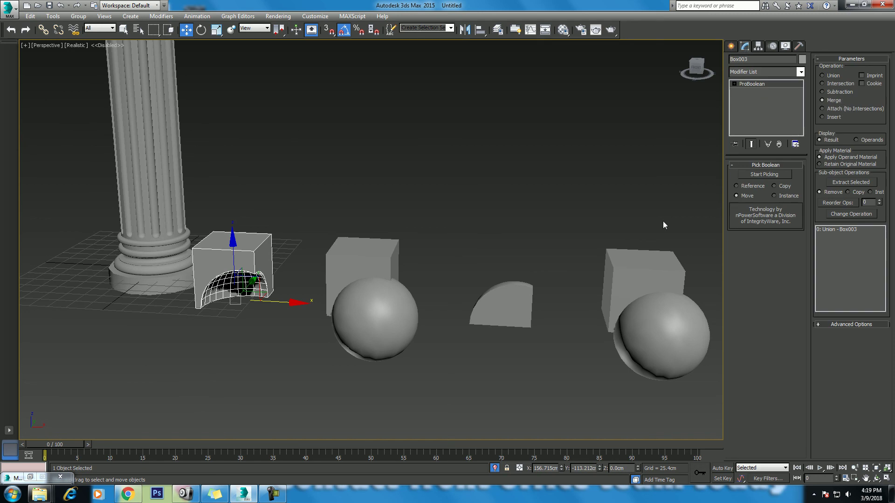
drag(645, 396, 645, 396)
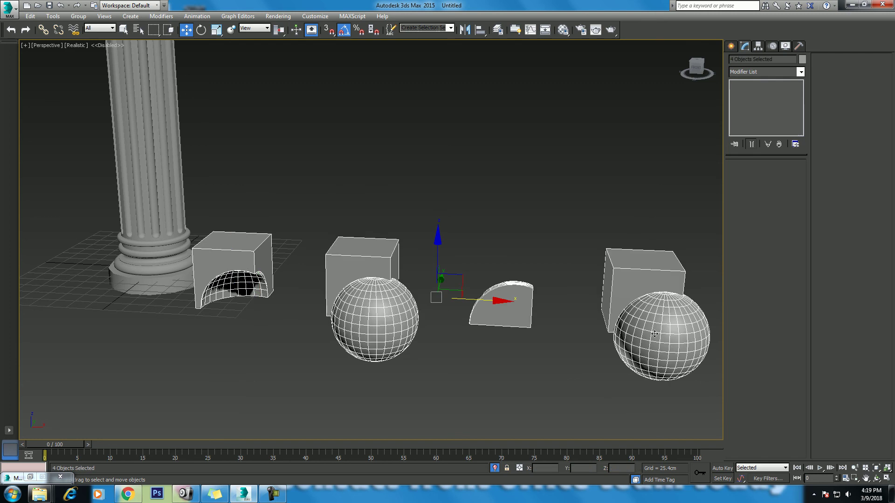
key(Delete)
click(731, 45)
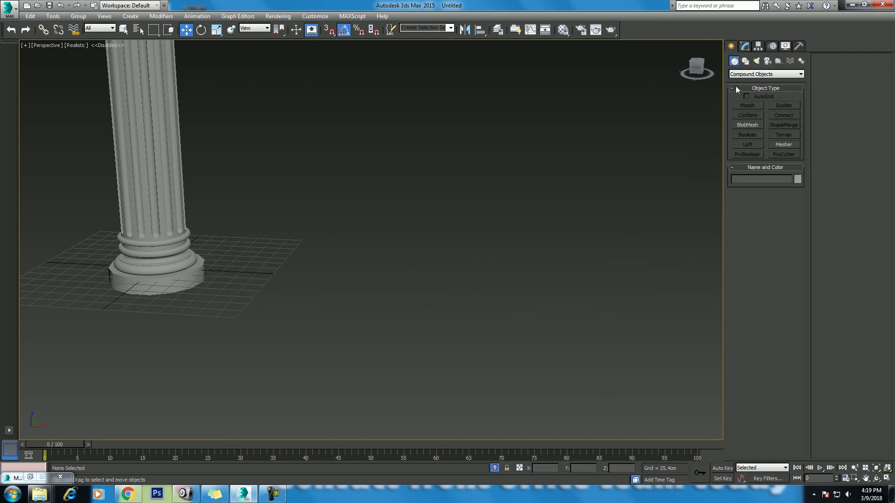
- Create a cube beside the column base and a sphere to its right
click(764, 73)
click(751, 81)
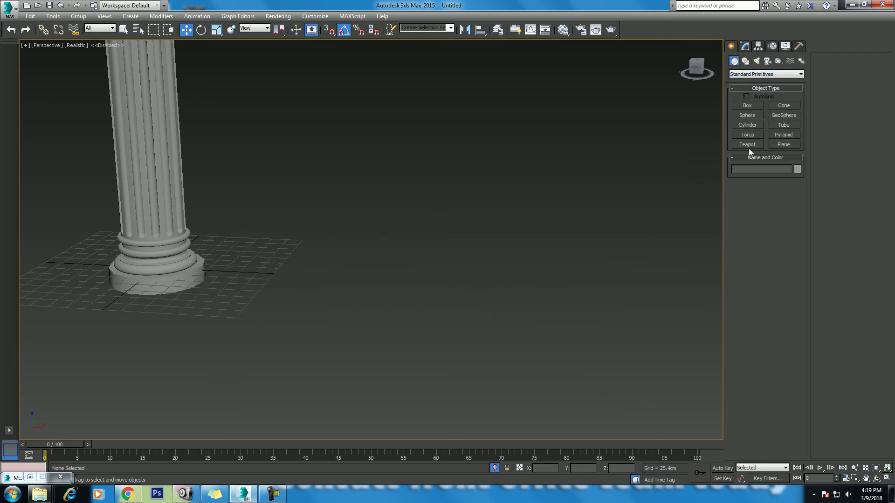
click(748, 106)
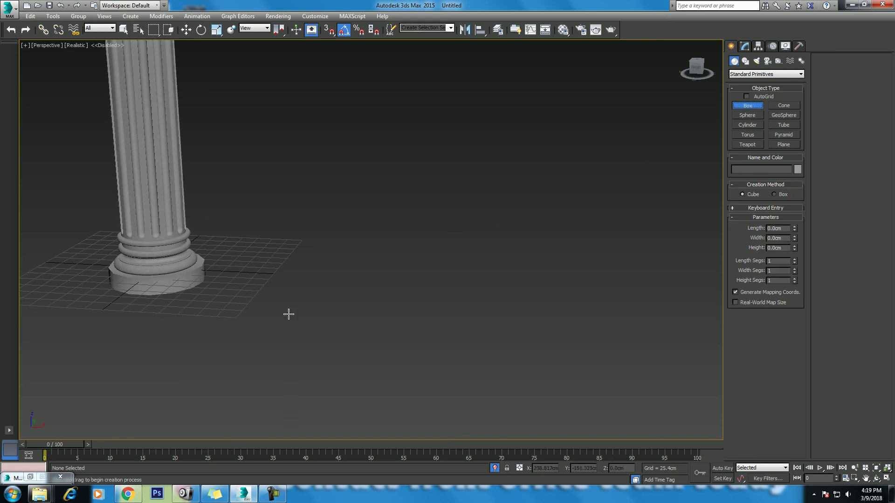
drag(292, 289, 308, 299)
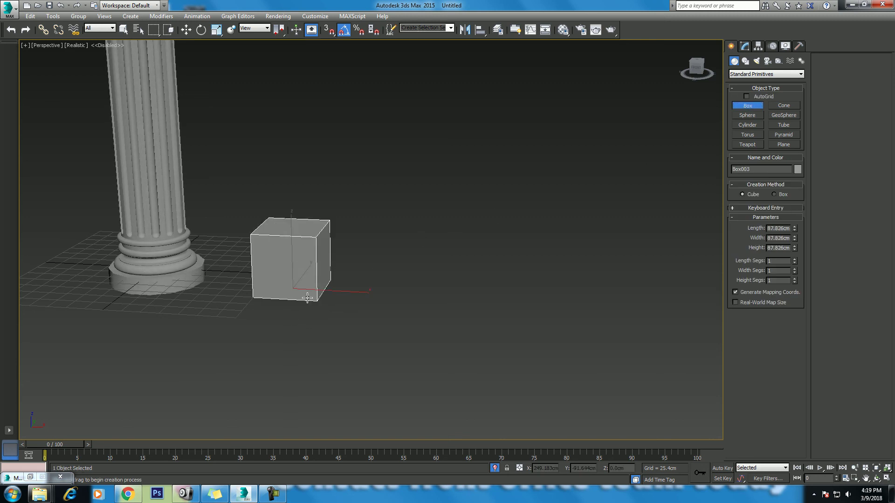
key(w)
click(748, 117)
drag(410, 292, 428, 308)
key(w)
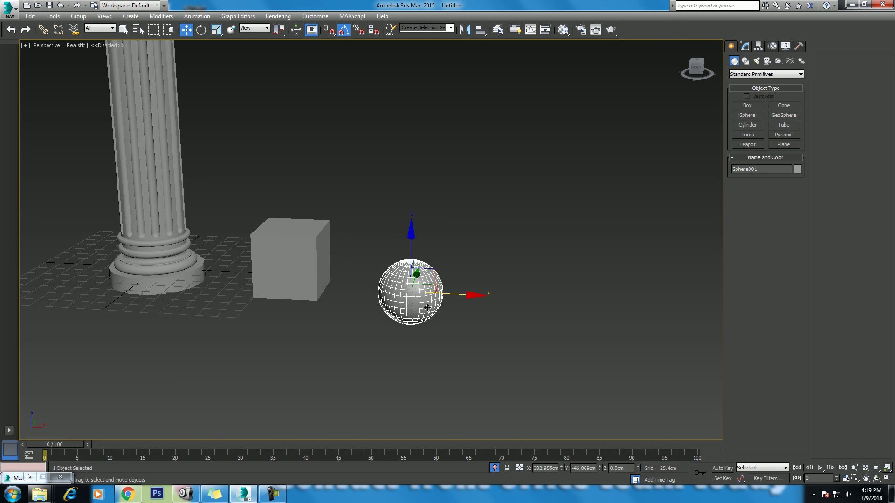
- Align the sphere to the box centre on X, Y and Z, and set radius 48.867cm
click(50, 17)
click(208, 183)
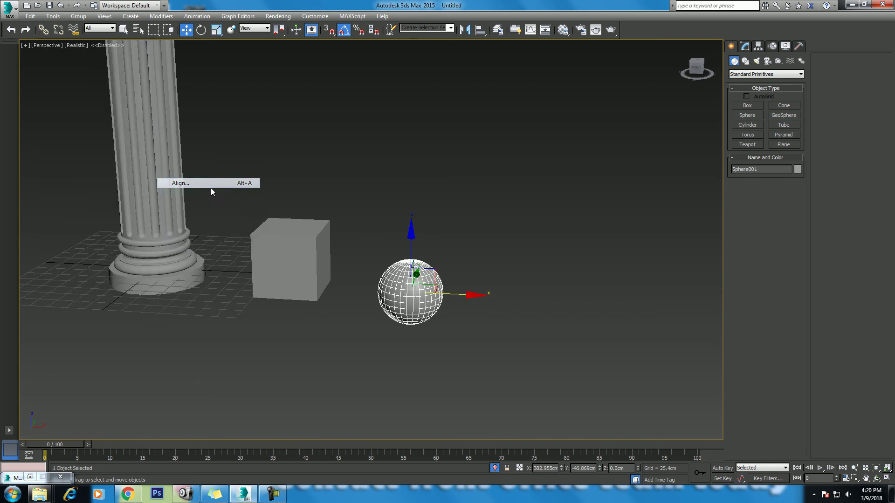
click(280, 224)
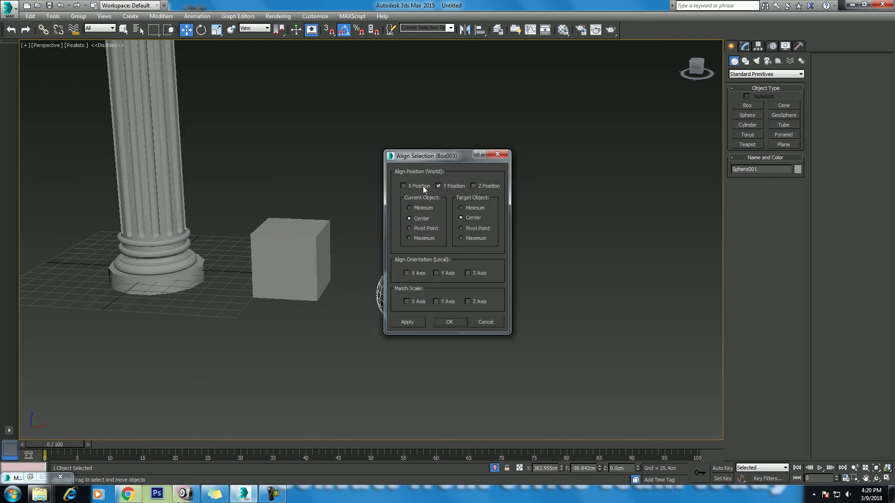
click(404, 186)
click(479, 186)
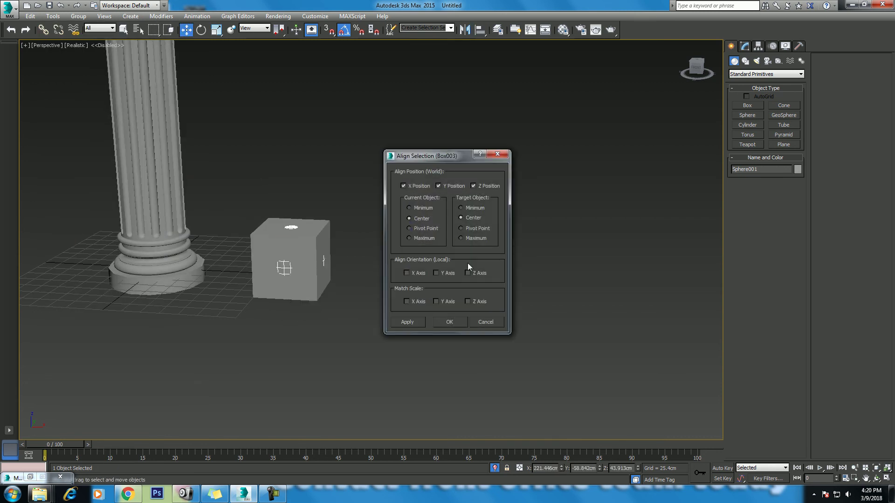
click(454, 322)
scroll(436, 286, up, 2)
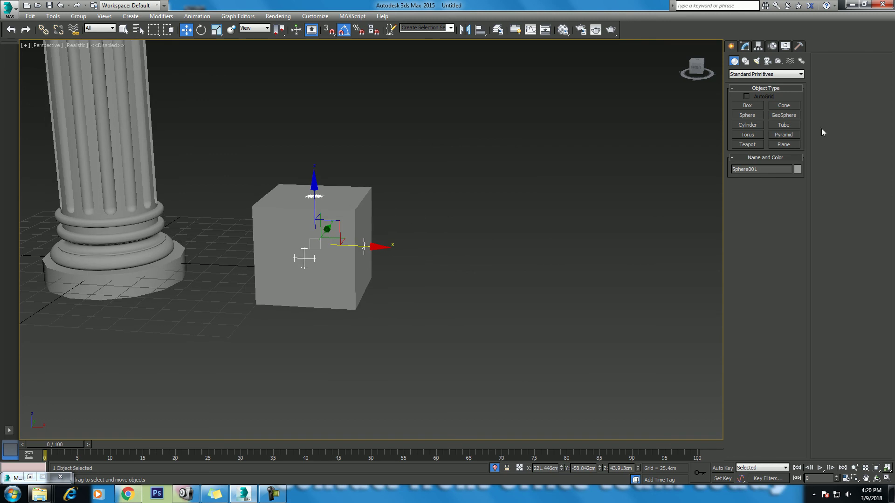
click(746, 47)
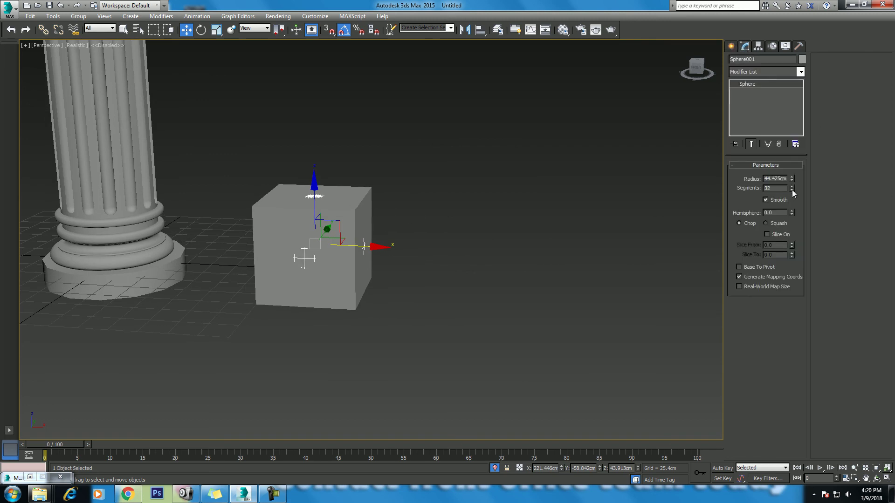
drag(791, 178, 790, 170)
- Shift-clone the box and sphere to the right as 2 copies
drag(400, 160, 304, 359)
shift+drag(375, 246, 548, 254)
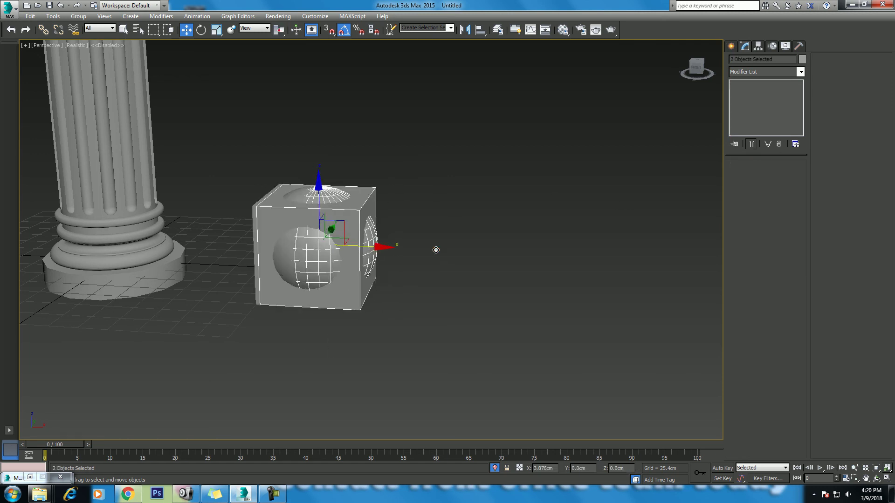
click(471, 250)
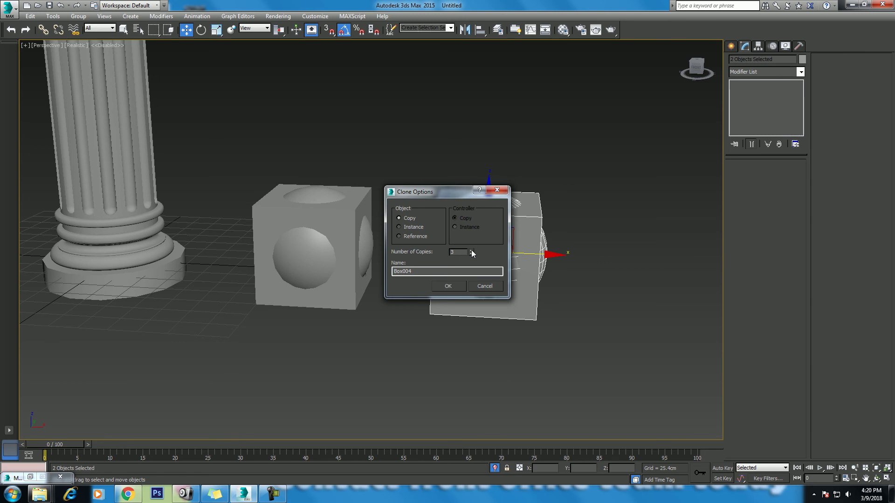
click(448, 286)
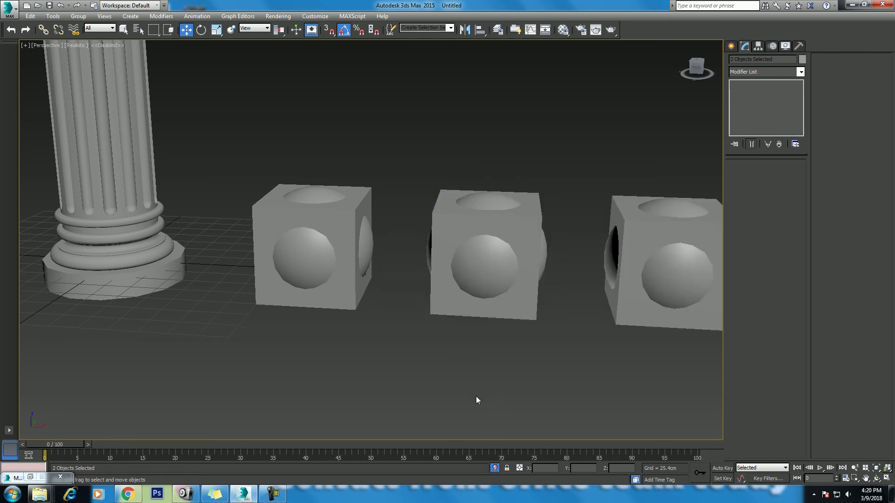
middle_drag(536, 305, 474, 327)
- Start a Compound Objects ProBoolean on the leftmost box
click(314, 274)
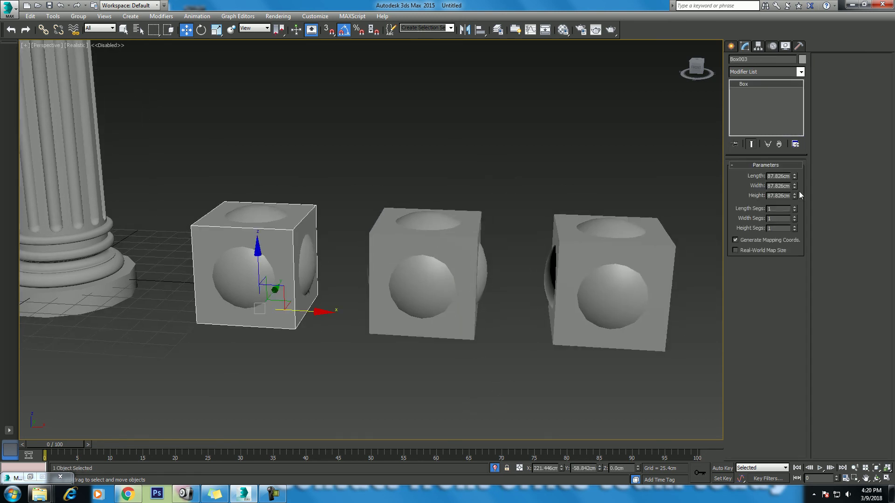
click(731, 46)
click(748, 74)
click(748, 89)
click(753, 155)
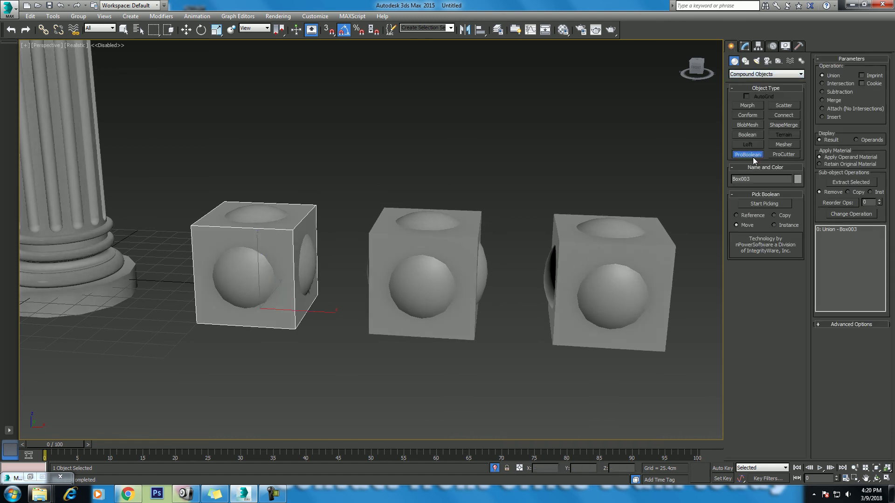
- Union the left box with its sphere and intersect the middle box with its sphere
click(764, 203)
click(244, 275)
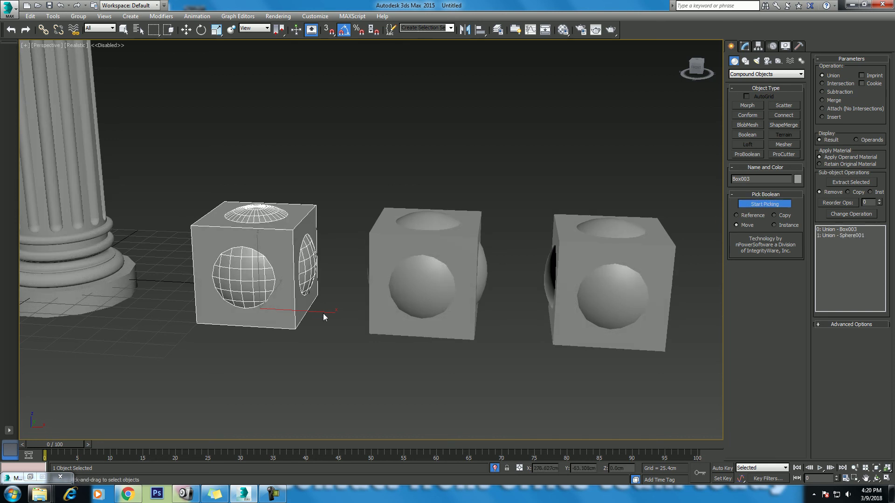
key(w)
click(426, 261)
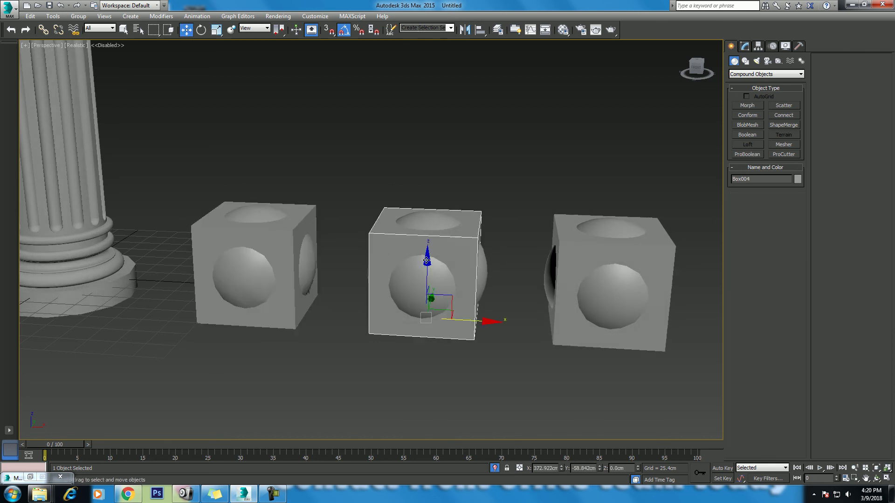
click(751, 157)
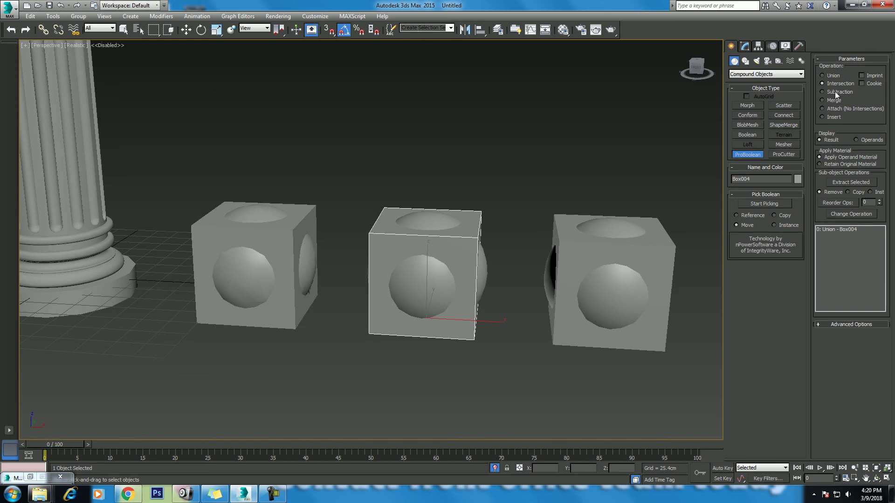
click(759, 204)
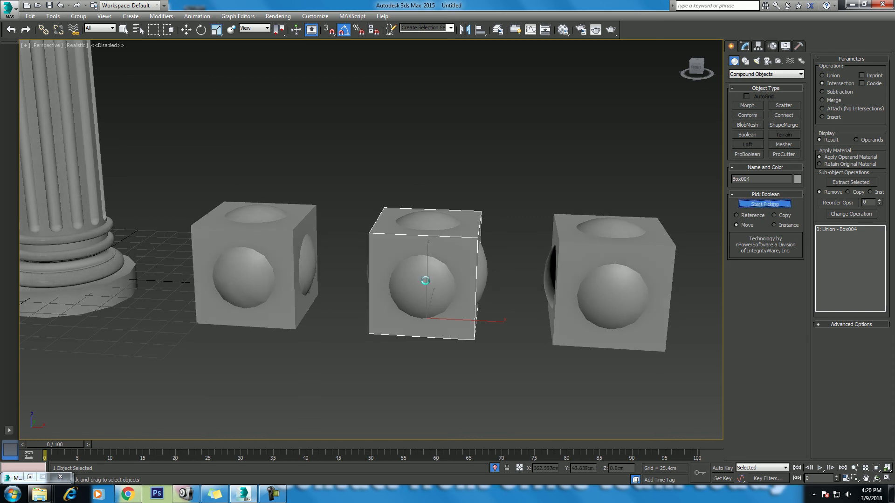
click(425, 279)
key(w)
- Subtract the sphere from the right box with a ProBoolean Subtraction
click(591, 259)
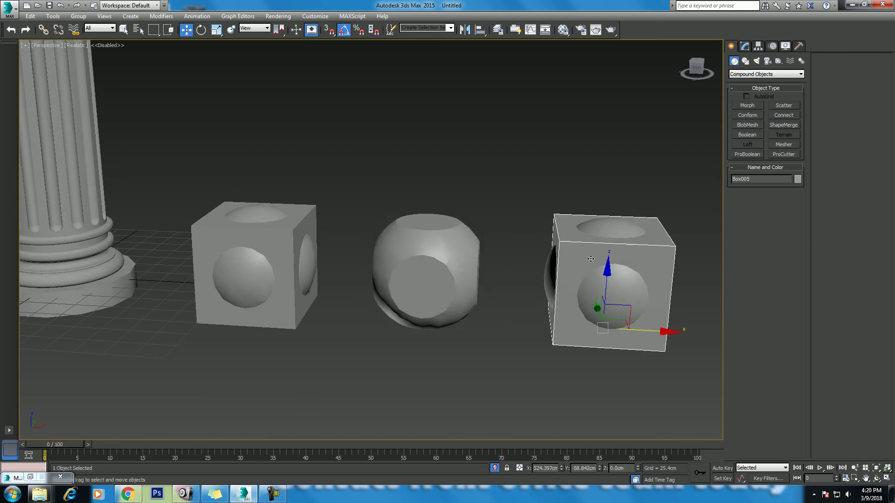
click(747, 154)
click(841, 92)
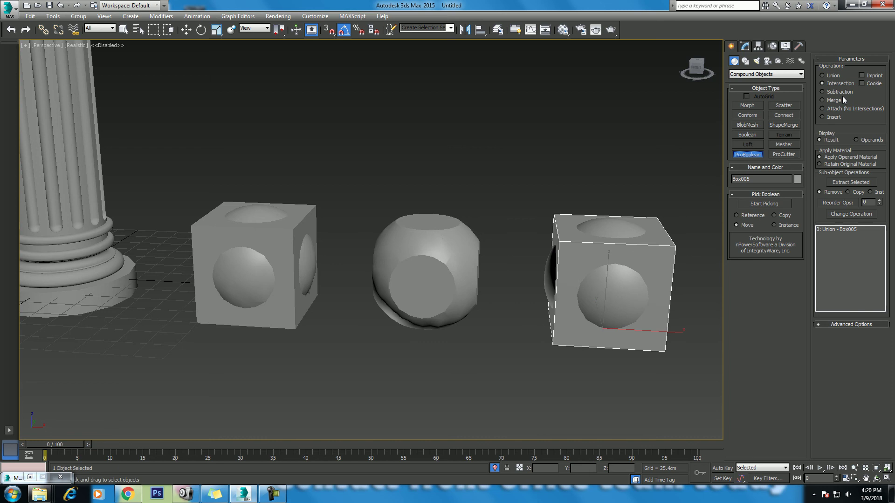
click(773, 205)
click(621, 295)
middle_drag(695, 268, 480, 267)
key(w)
- Merge Box006 with its sphere using ProBoolean Merge
click(551, 259)
middle_drag(582, 259, 513, 256)
click(750, 155)
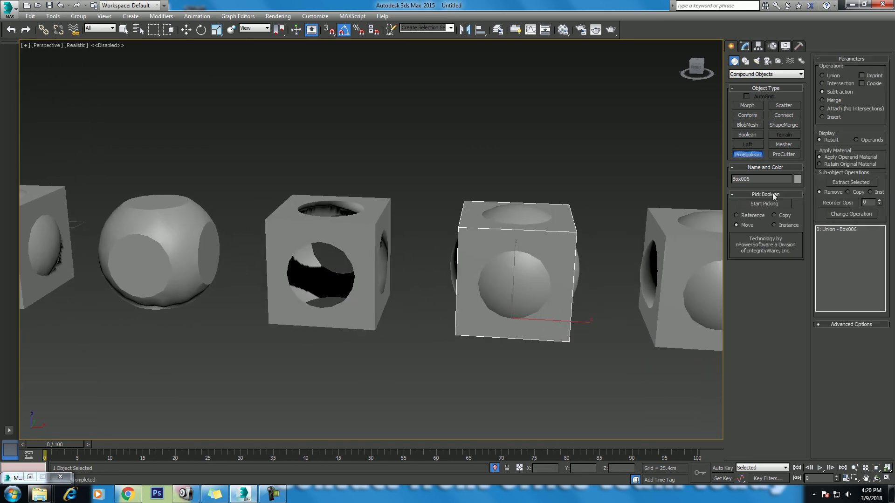
click(834, 101)
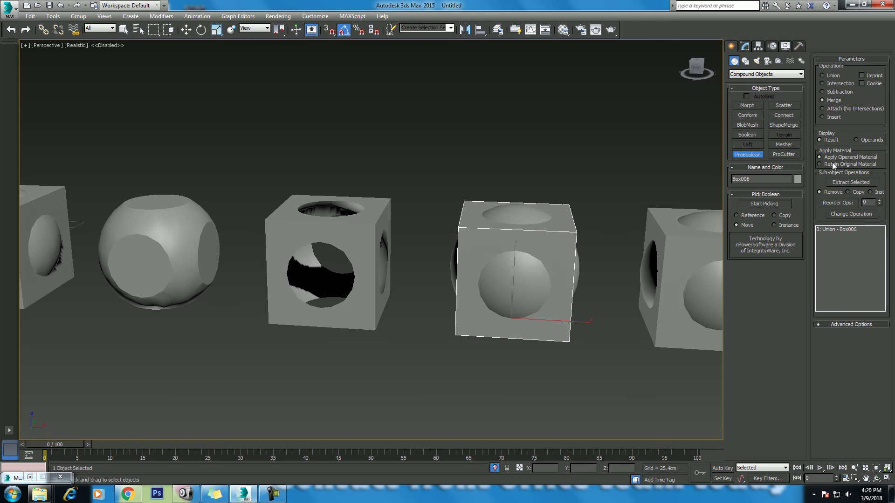
click(764, 204)
click(515, 297)
middle_drag(602, 285, 481, 293)
right_click(540, 264)
click(540, 263)
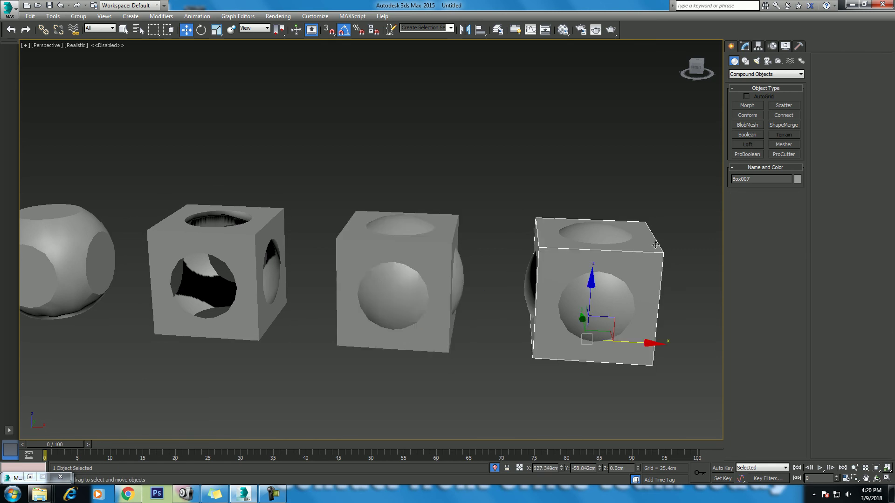
- Shift-clone Box007 and its sphere to the right as one more pair
click(753, 155)
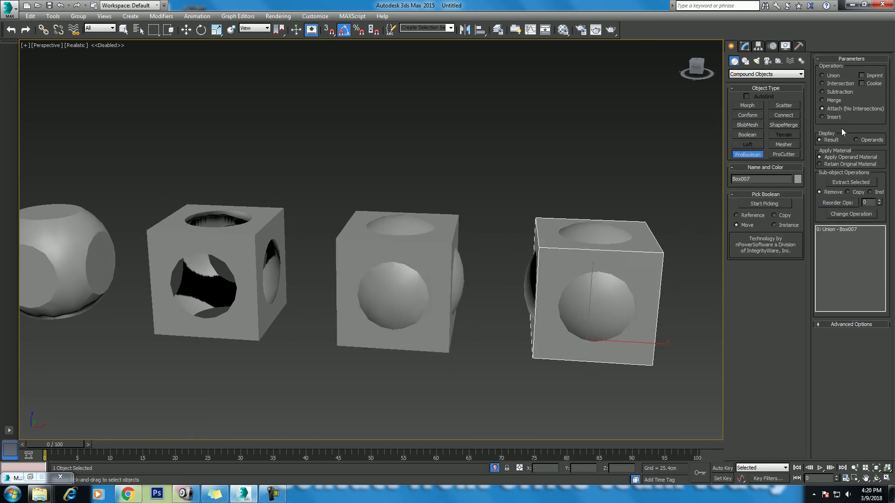
click(764, 205)
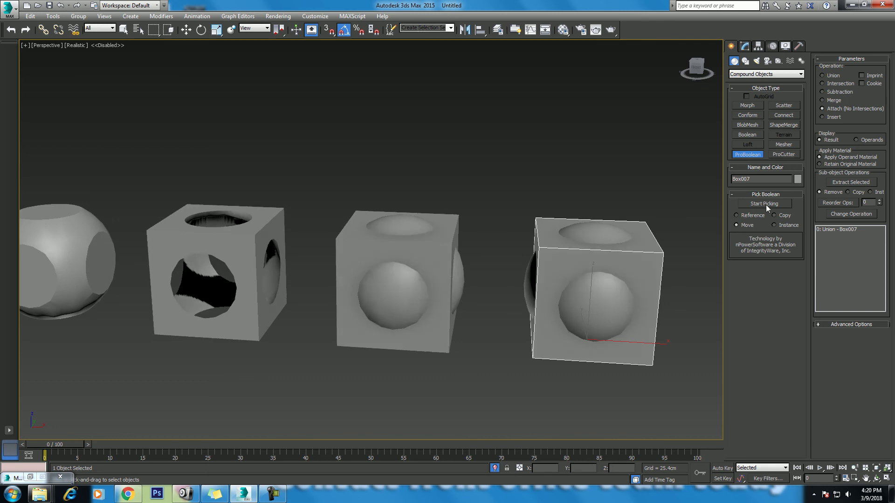
right_click(672, 235)
drag(677, 212, 603, 345)
middle_drag(603, 345, 546, 298)
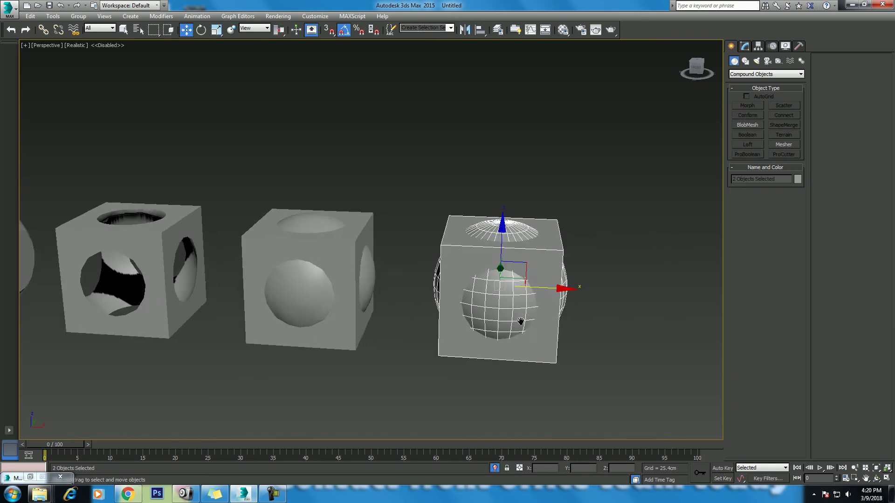
shift+drag(550, 297, 755, 301)
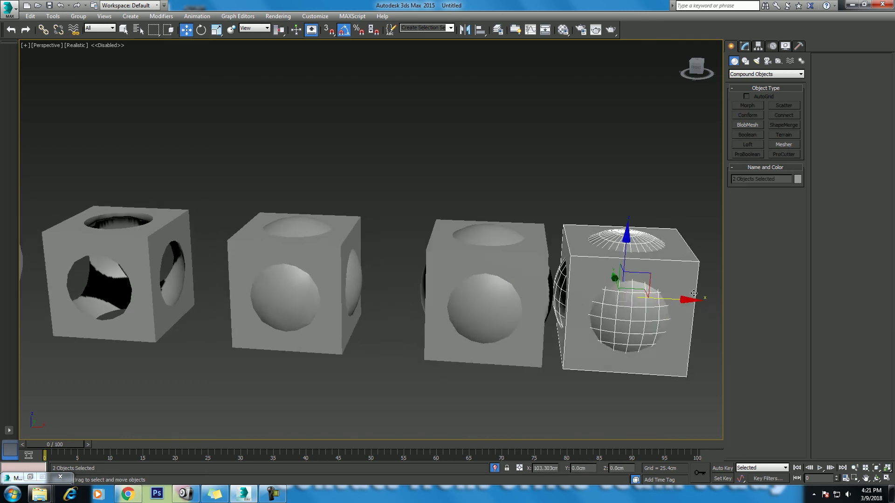
click(449, 286)
- ProBoolean Box007 with its sphere using Attach (No Intersections)
click(526, 270)
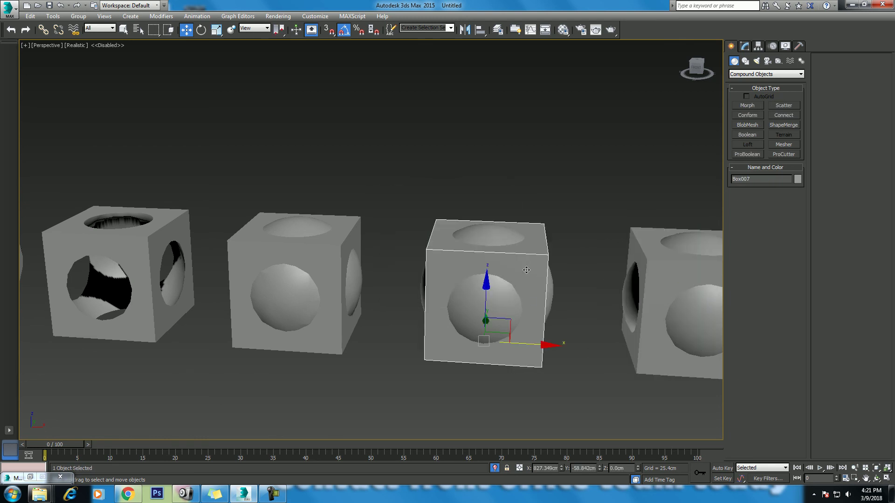
click(747, 155)
click(781, 203)
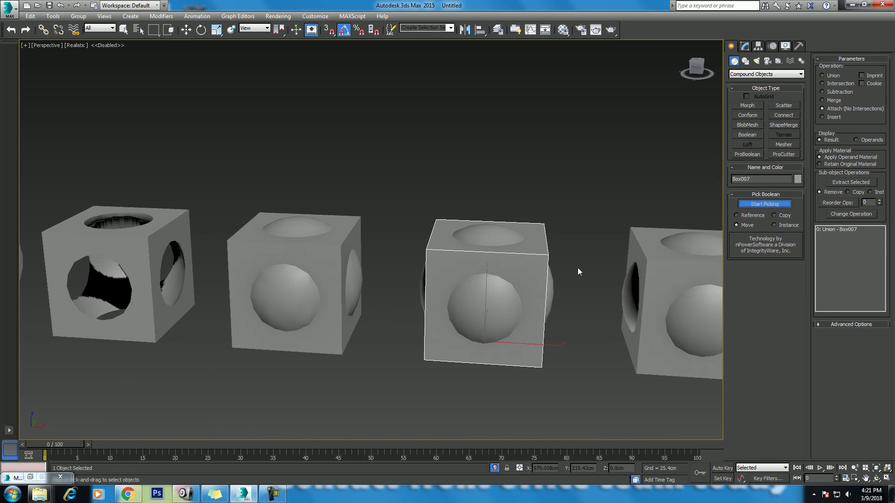
click(484, 296)
- Insert Sphere006 into Box008 with ProBoolean Insert, then zoom out to the whole row
middle_drag(558, 307, 461, 293)
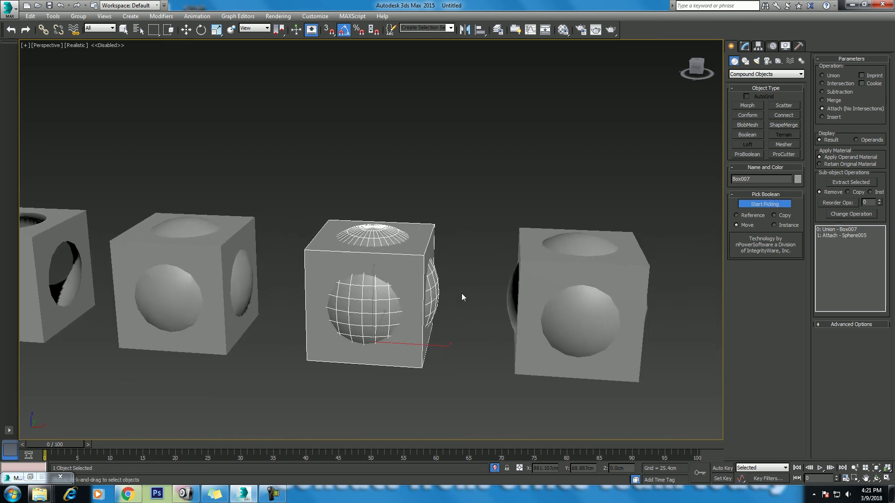
click(549, 271)
click(750, 155)
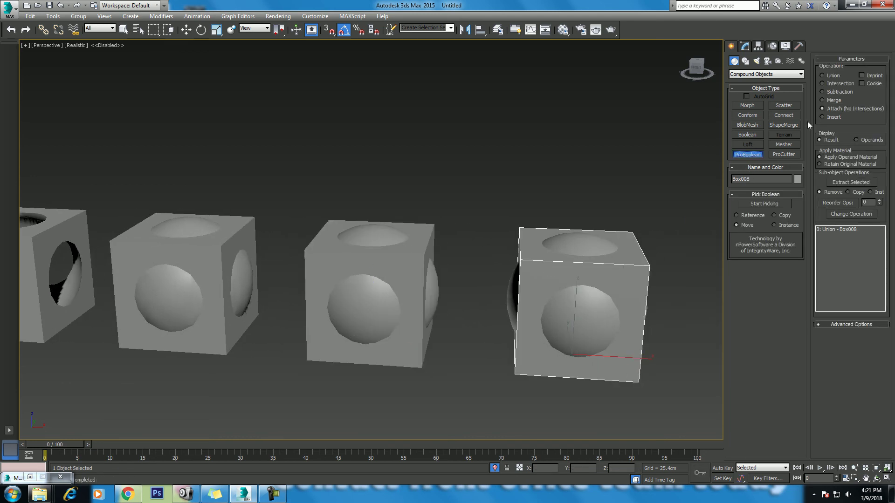
click(764, 205)
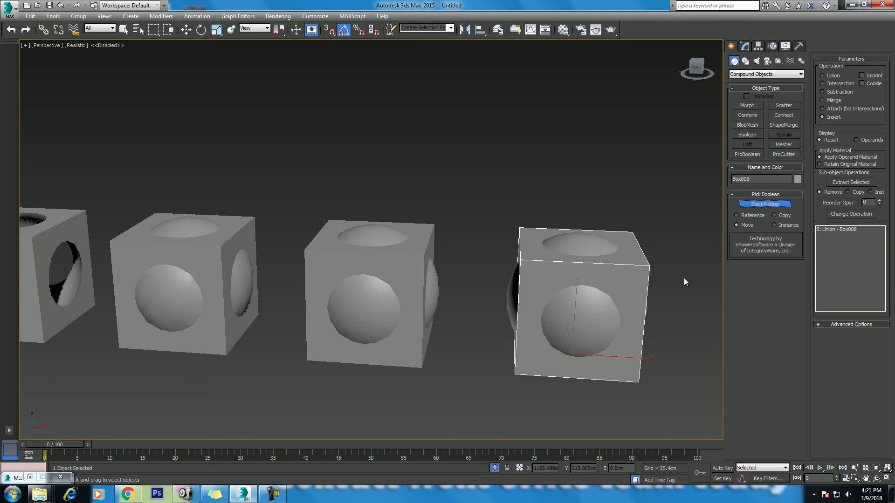
click(592, 312)
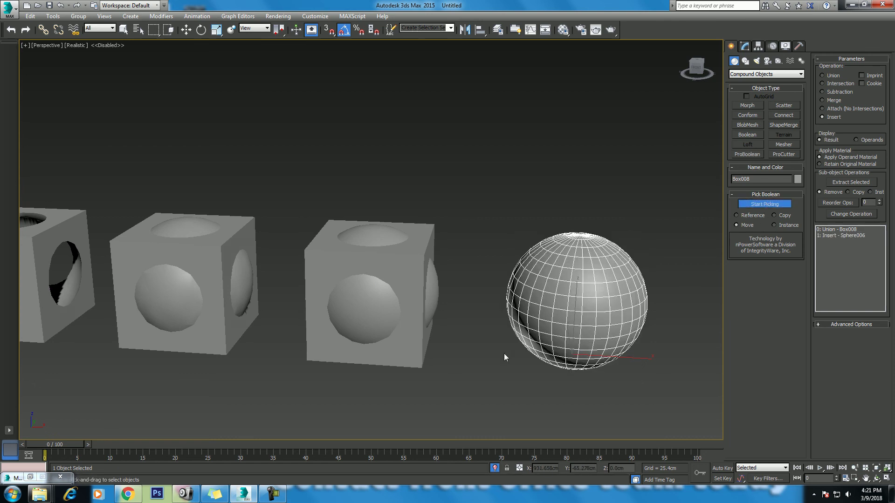
scroll(504, 358, down, 4)
middle_drag(485, 349, 544, 339)
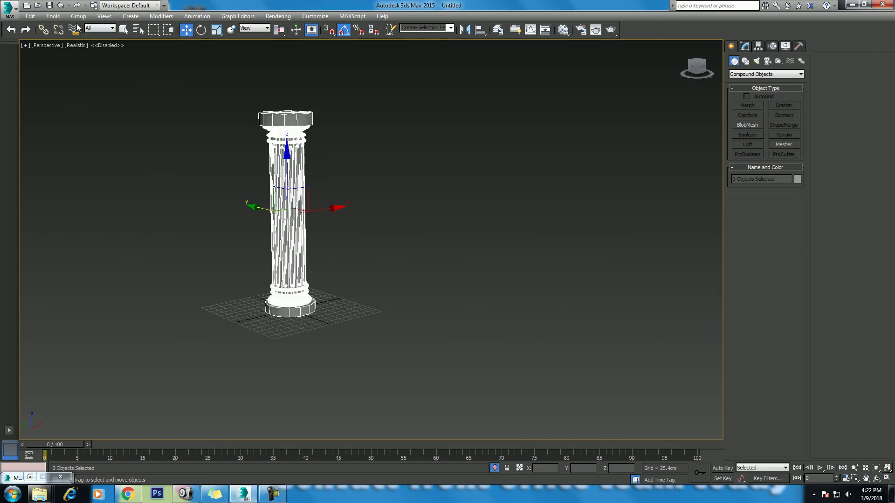
- Group the selected column parts under the name 'pillar'
click(78, 16)
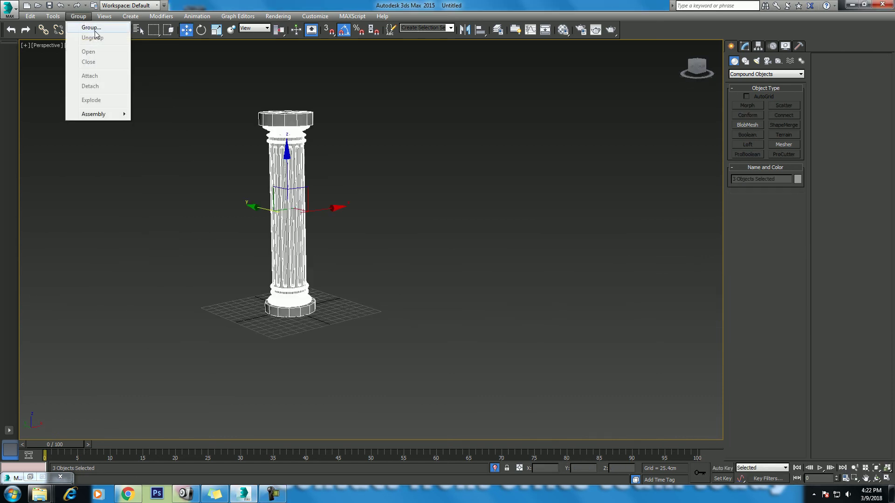
click(86, 26)
text(pillar)
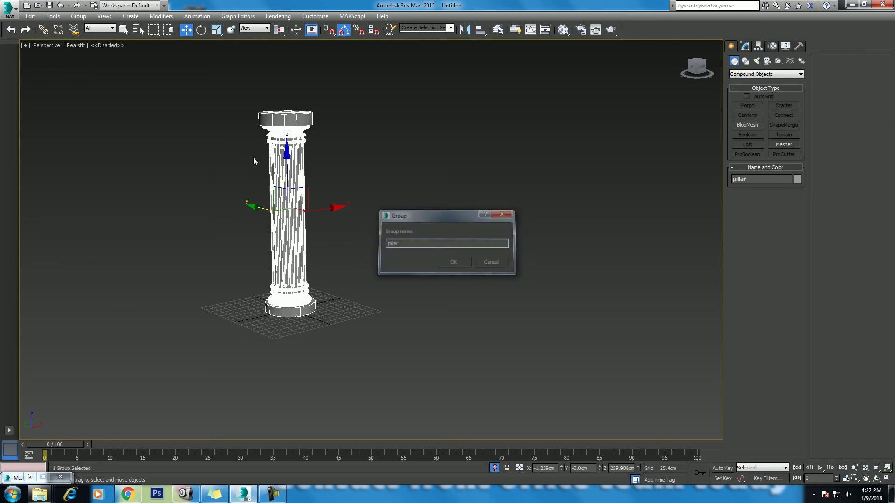
key(Return)
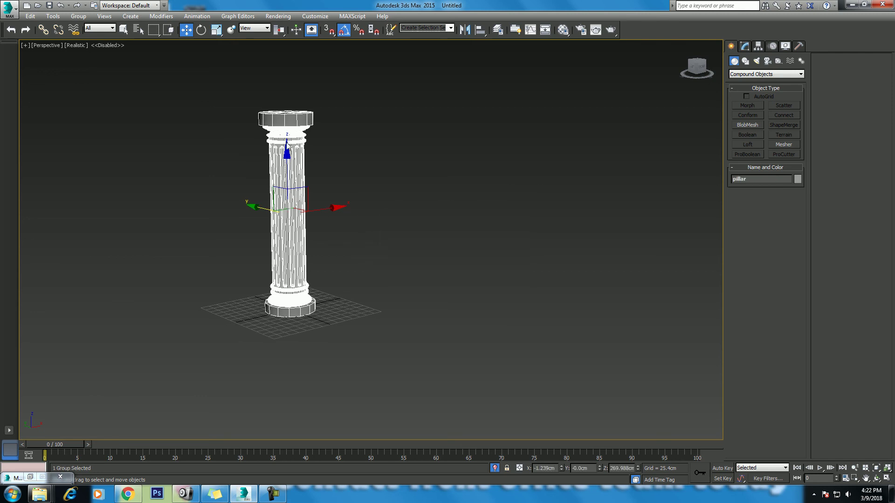
- Draw a large Circle spline on the ground around the pillar's base
click(744, 63)
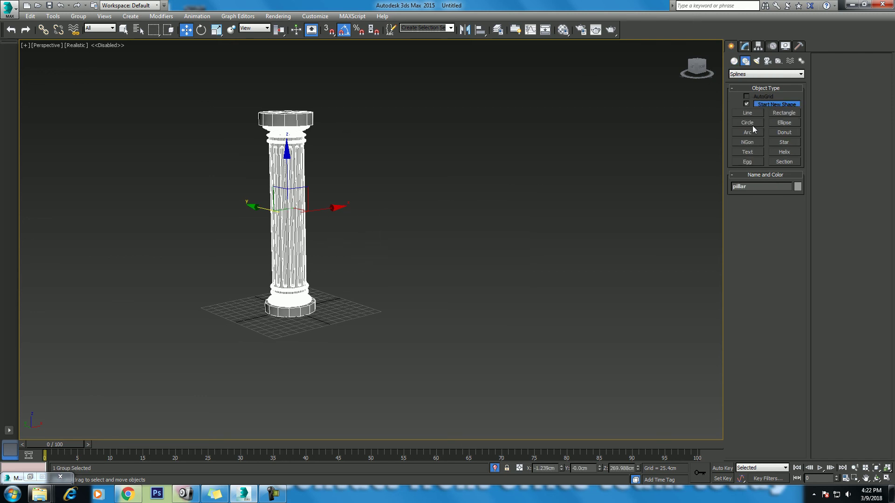
click(747, 123)
mouse_move(445, 307)
mouse_down()
mouse_move(481, 366)
mouse_move(573, 397)
mouse_move(623, 426)
mouse_up()
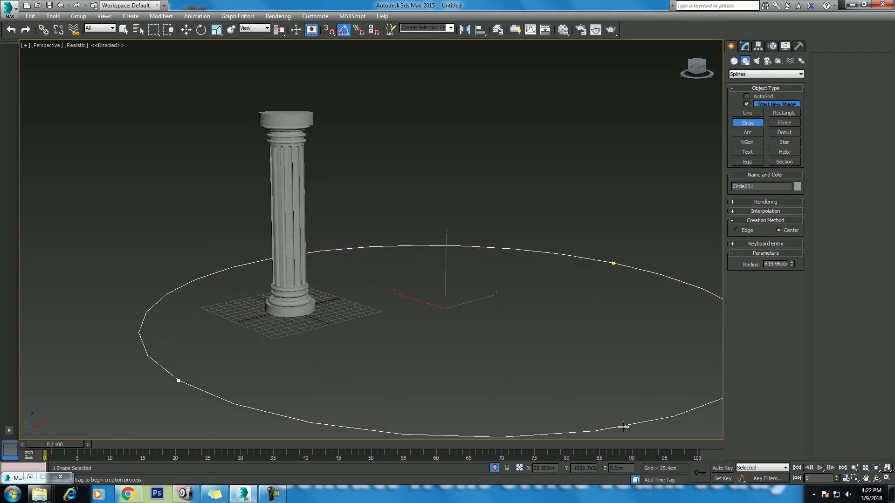
key(w)
alt+middle_drag(549, 329, 491, 280)
click(351, 167)
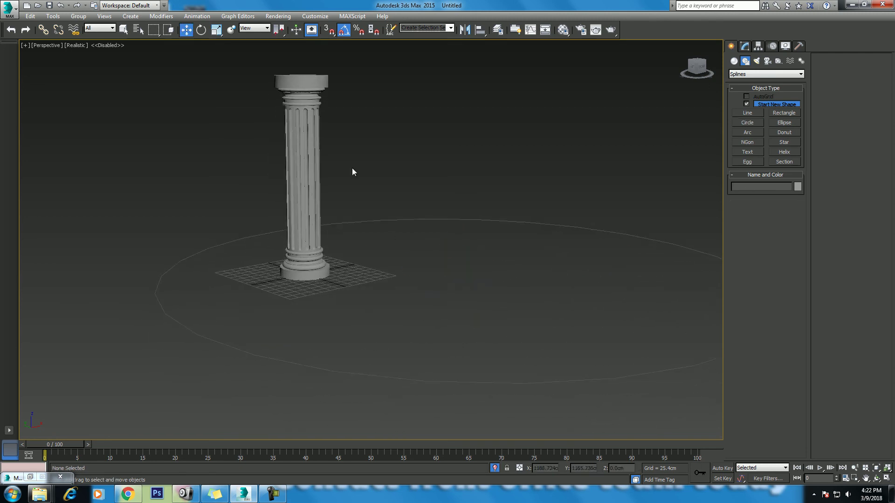
click(317, 130)
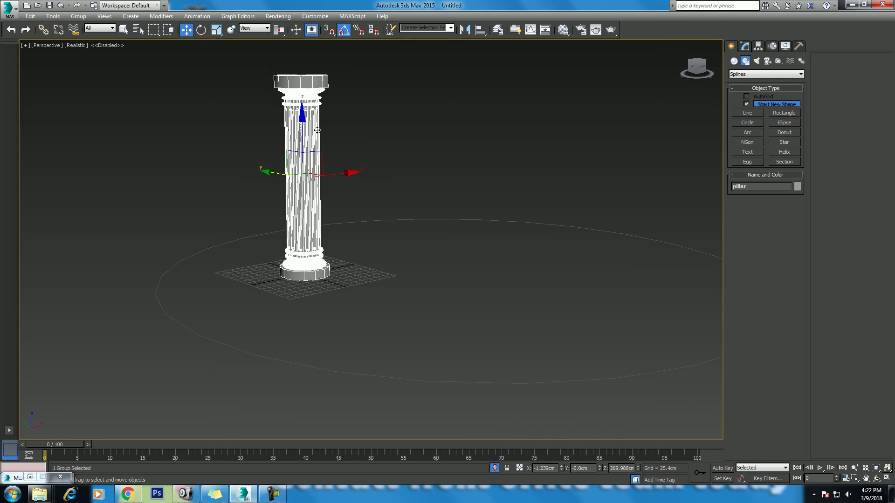
click(52, 18)
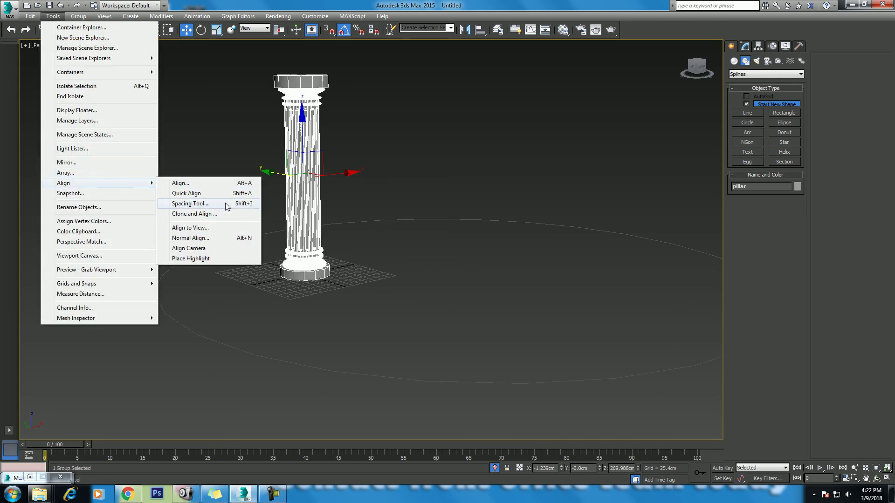
click(227, 206)
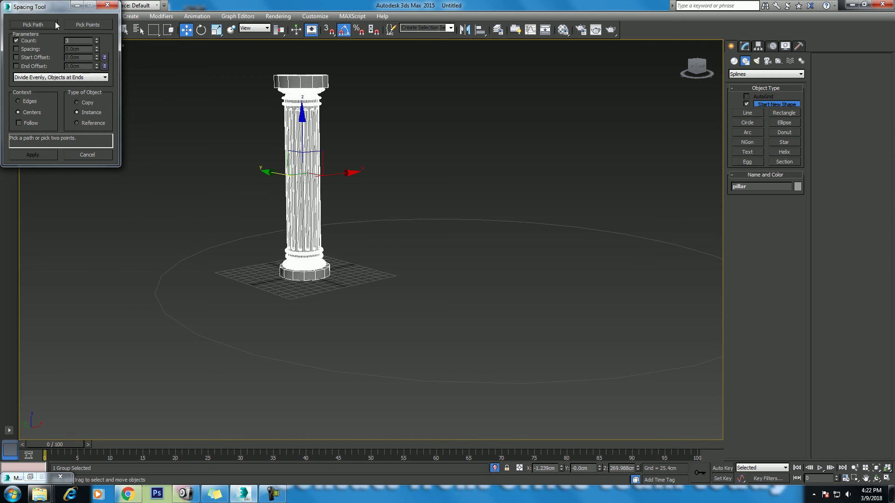
click(40, 26)
click(183, 260)
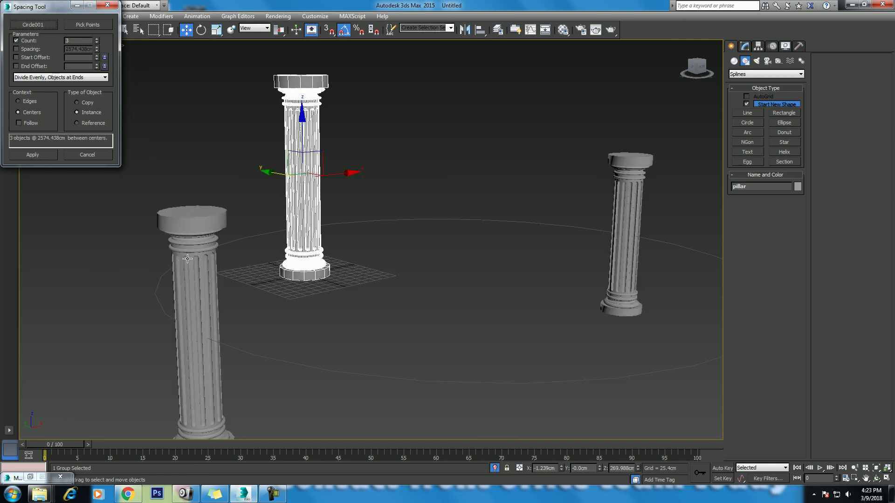
drag(97, 42, 95, 41)
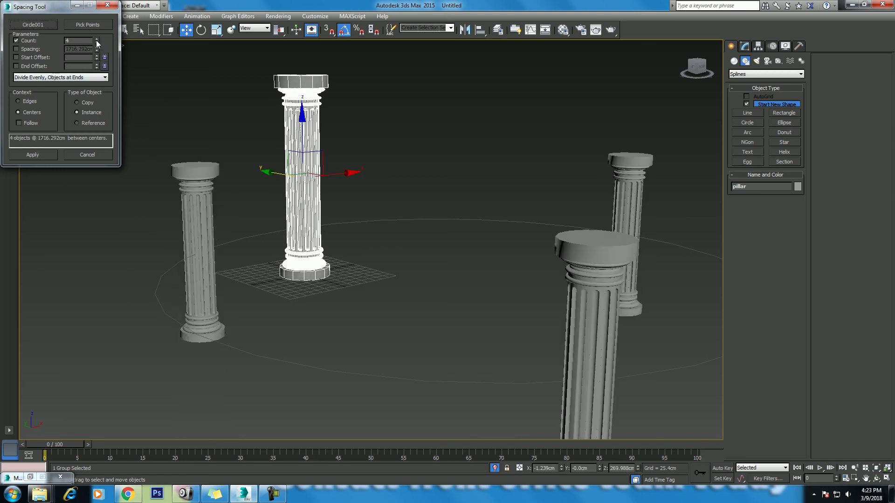
click(96, 43)
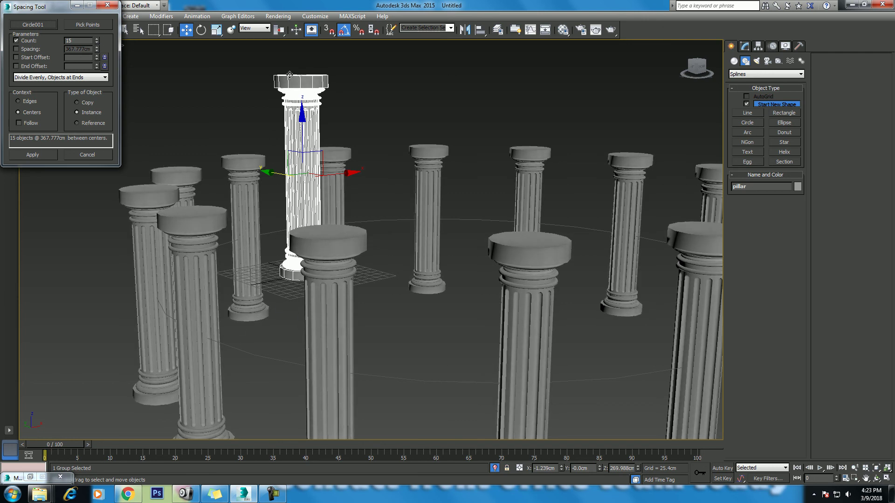
click(88, 155)
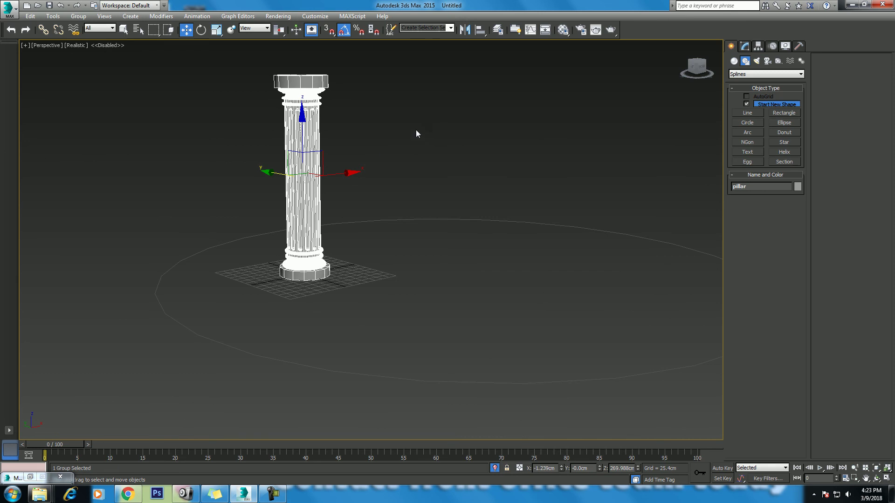
- In Front view, enable Affect Pivot Only and drag the pillar's pivot down toward its base
key(f)
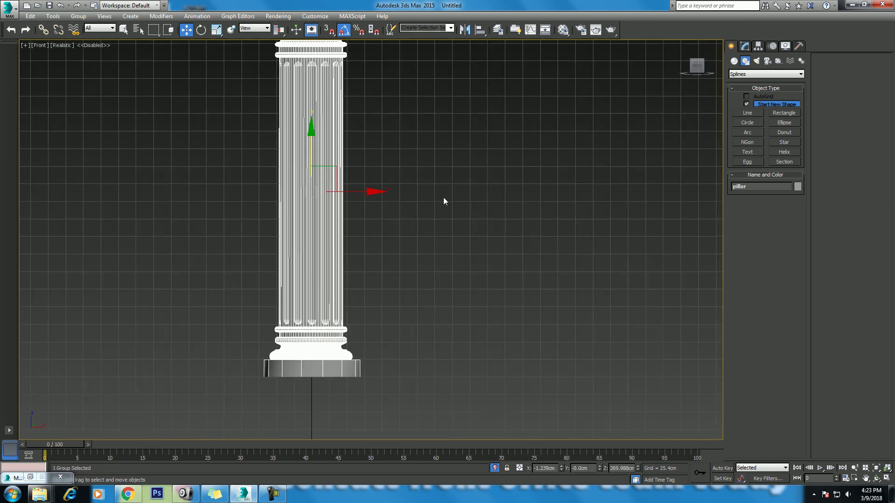
click(760, 44)
click(760, 108)
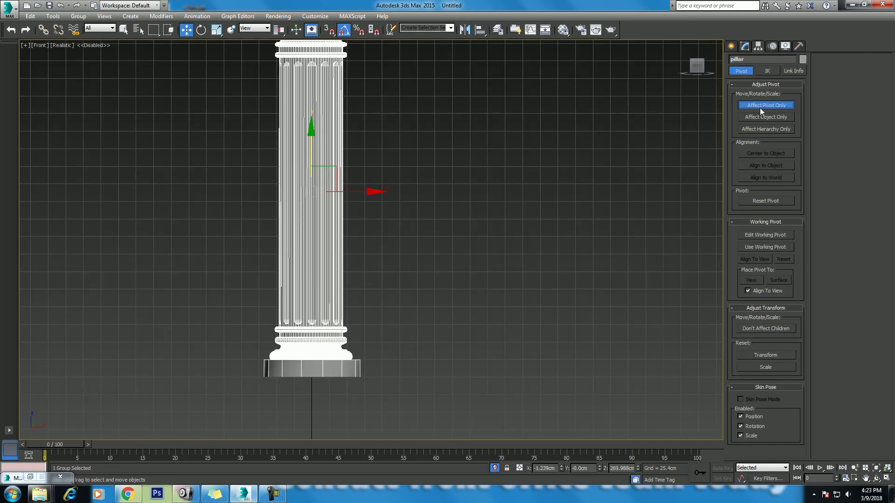
middle_drag(333, 182, 333, 166)
drag(333, 166, 310, 301)
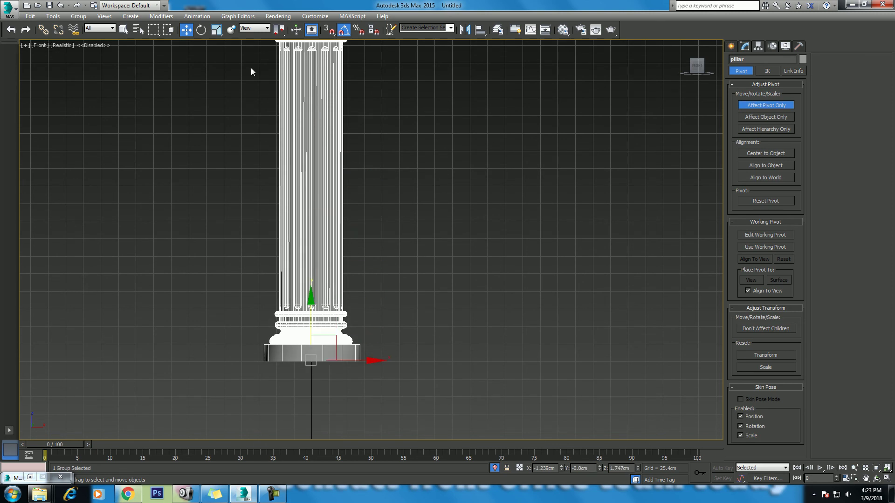
- With 3D Snap on, snap the pivot onto the ground at the base and exit Affect Pivot Only
click(329, 30)
right_click(329, 30)
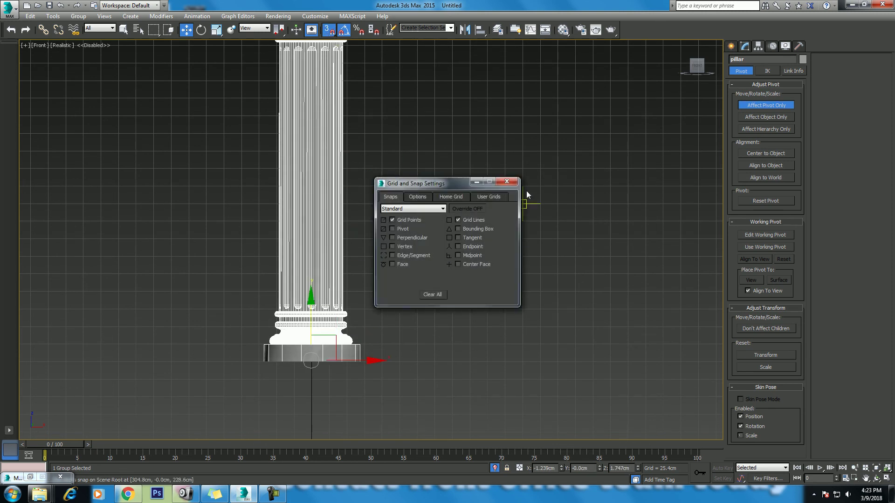
click(507, 181)
drag(309, 335, 305, 358)
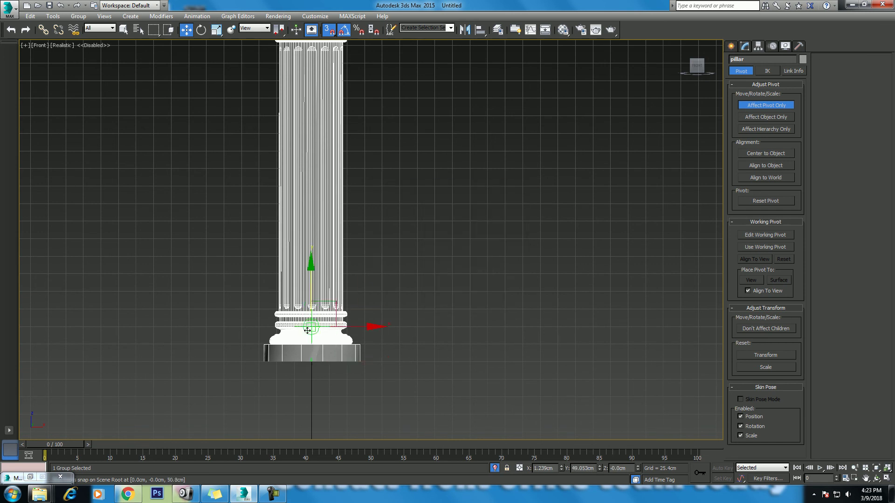
click(766, 105)
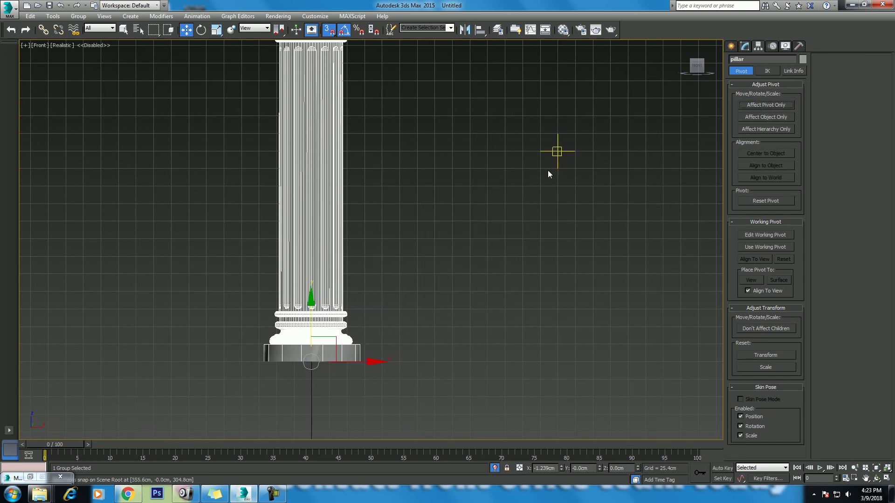
key(p)
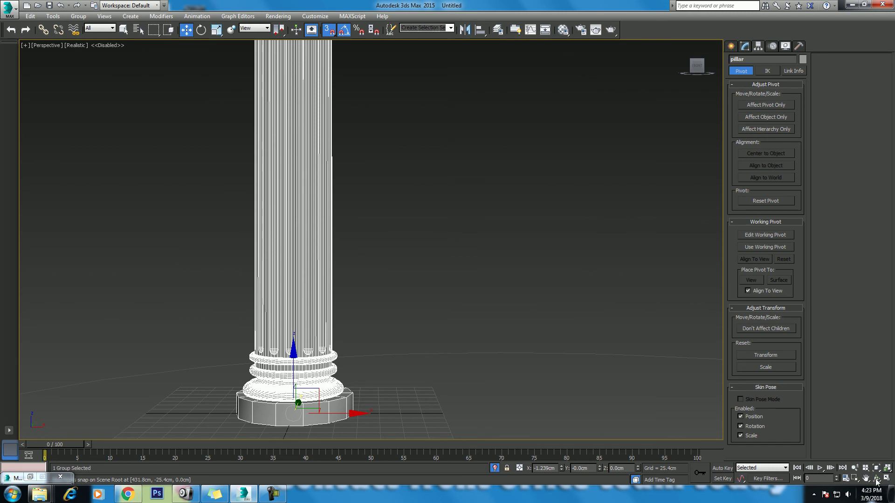
click(876, 478)
drag(513, 319, 448, 296)
scroll(448, 296, down, 5)
- Open the Spacing Tool and pick Circle001 as the path for the pillar
key(w)
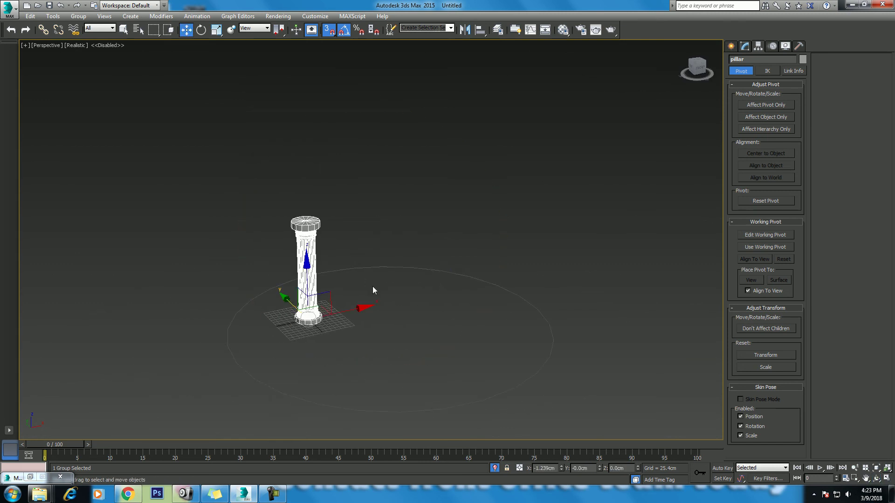
alt+middle_drag(357, 198, 261, 140)
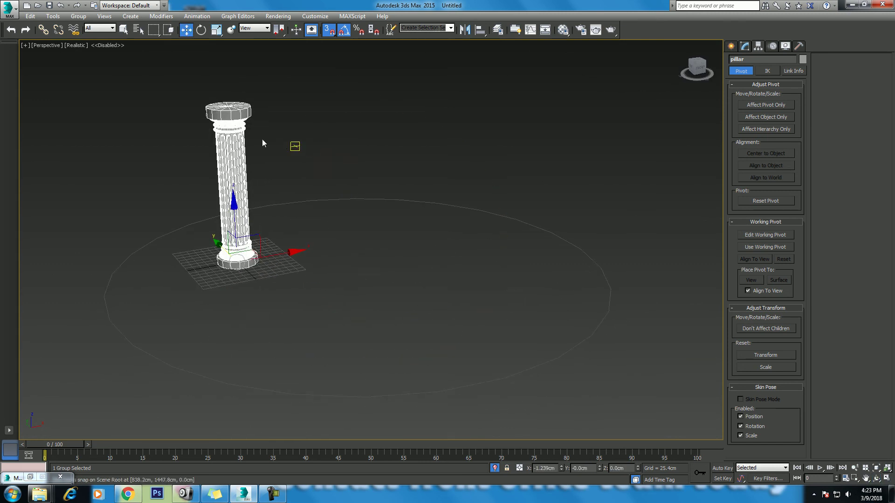
click(53, 16)
mouse_move(63, 183)
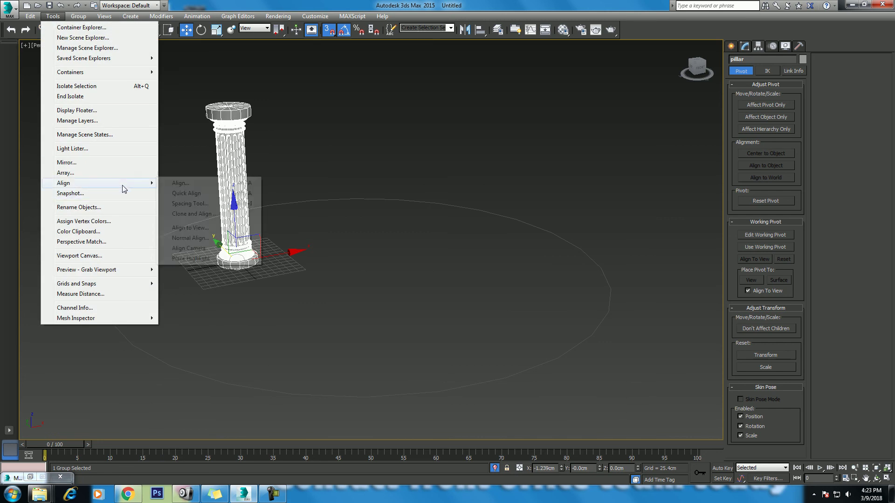
click(215, 205)
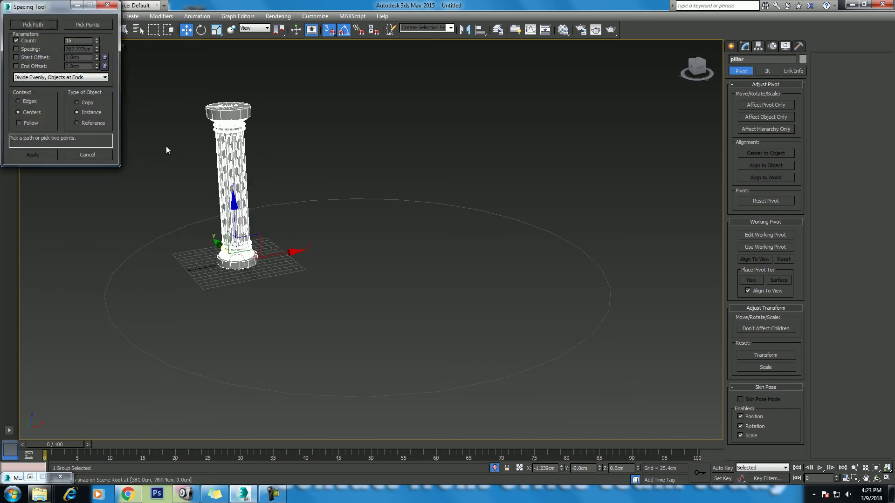
click(49, 26)
click(404, 202)
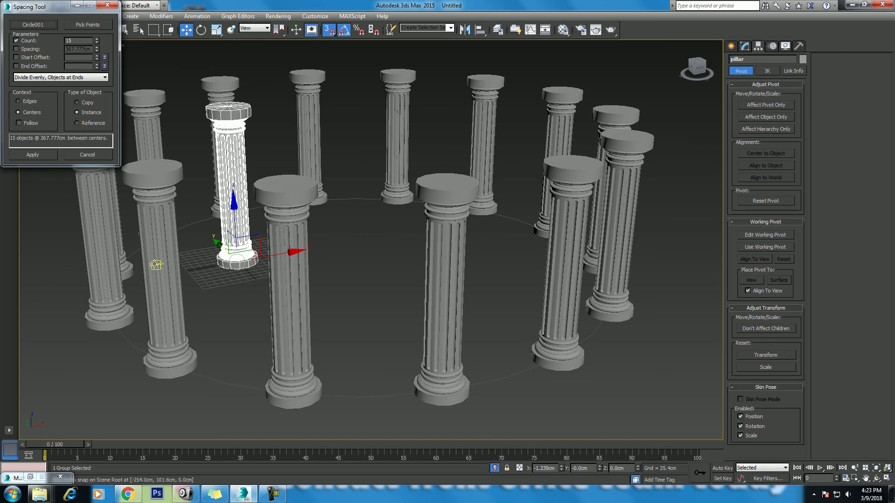
- Set Count to 18 as Instances, apply, and close the Spacing Tool
click(97, 39)
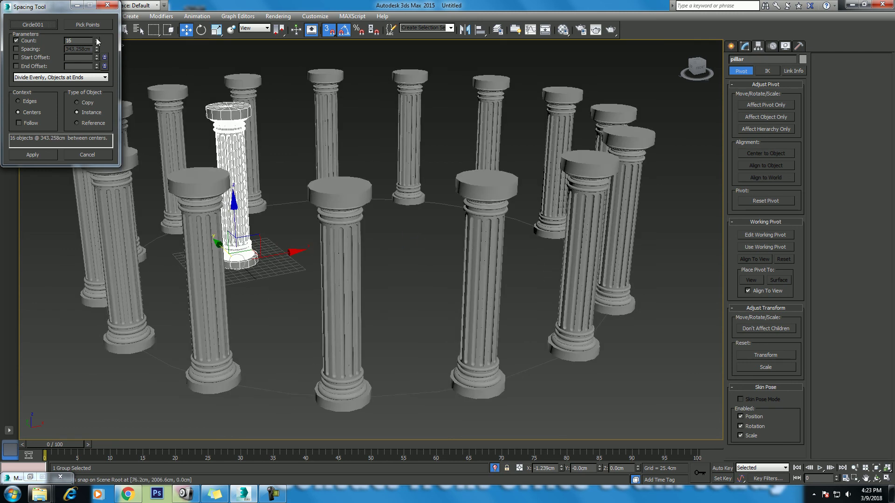
click(97, 39)
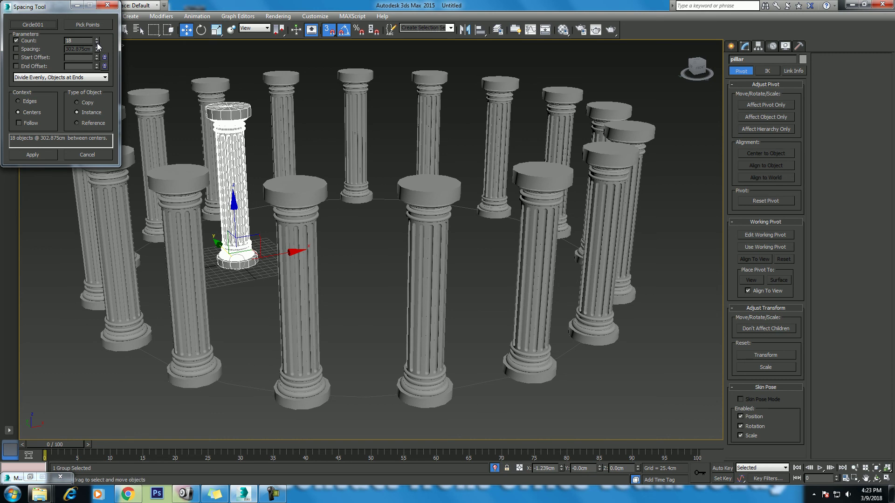
click(47, 154)
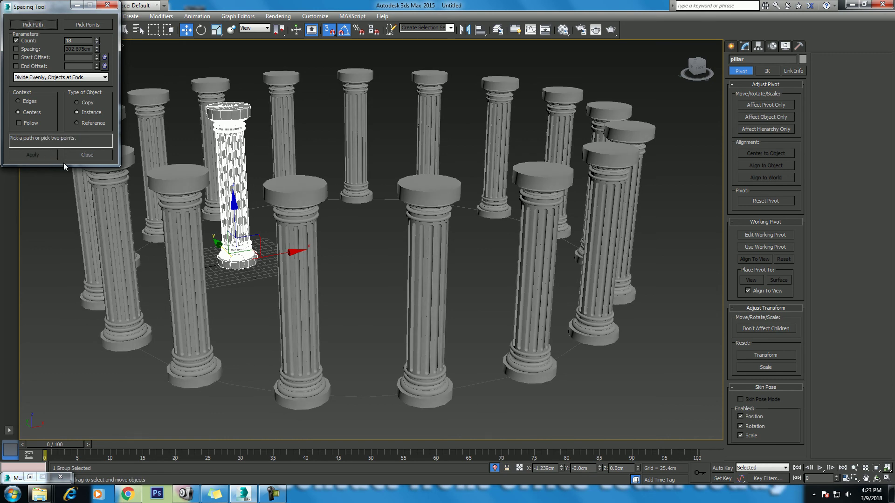
click(101, 157)
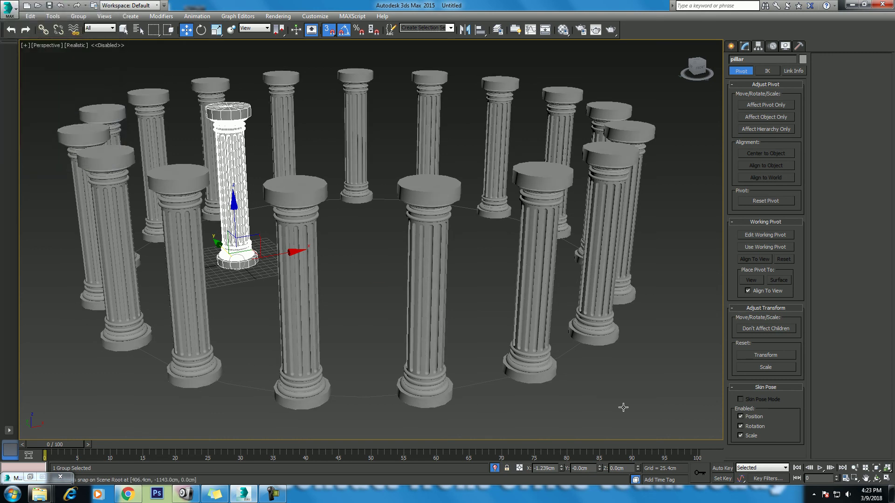
click(876, 478)
mouse_move(387, 285)
mouse_down()
mouse_move(384, 272)
mouse_move(392, 272)
mouse_move(406, 298)
mouse_up()
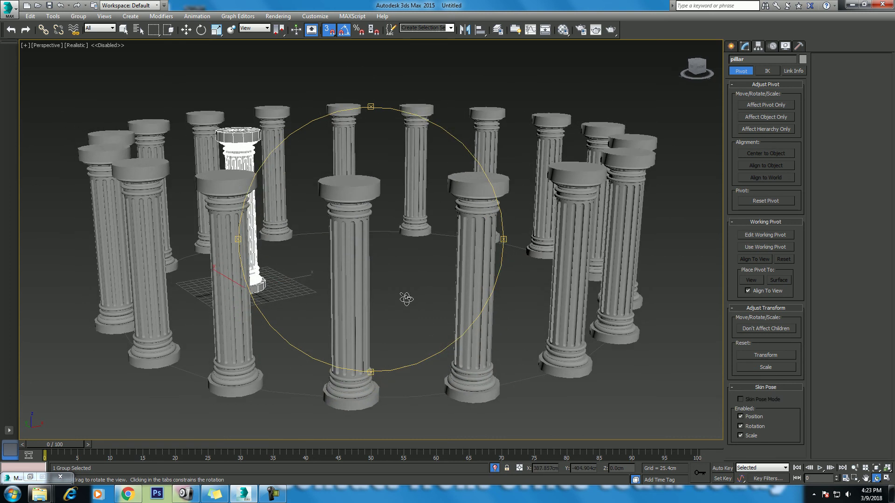
key(w)
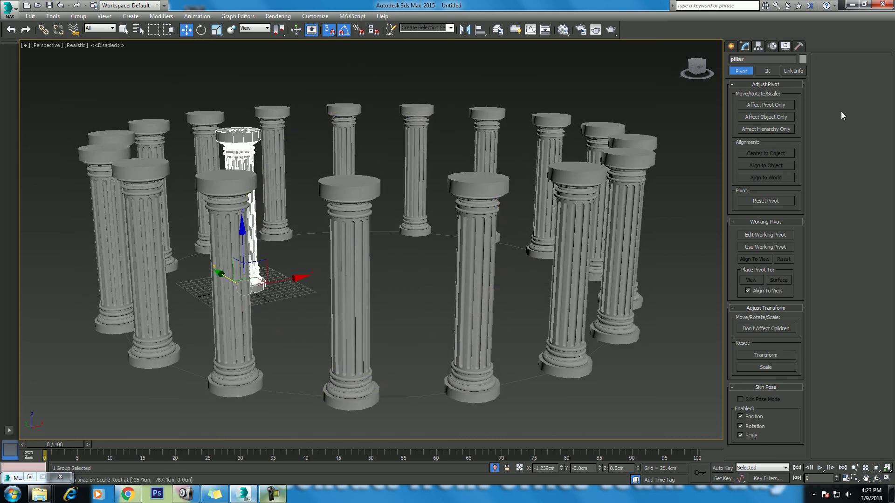
- Create a Text spline reading 'zmaxguru' and place it at the ring's centre in Top view
click(731, 46)
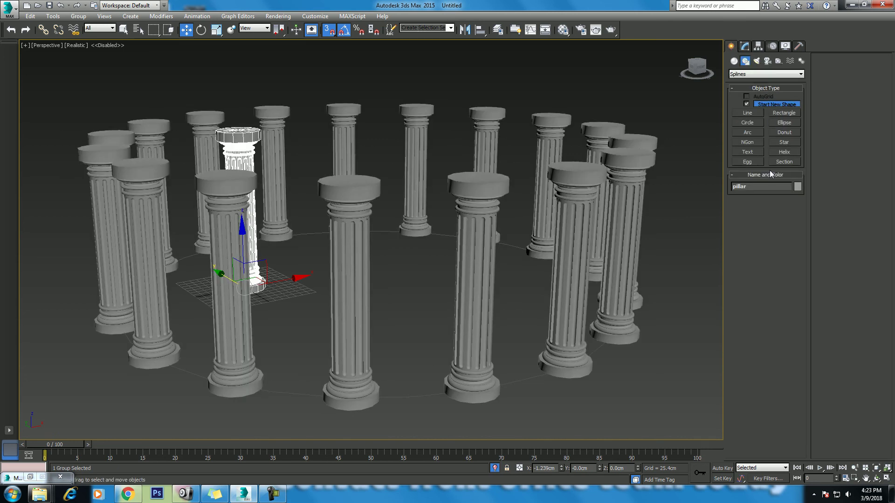
click(748, 153)
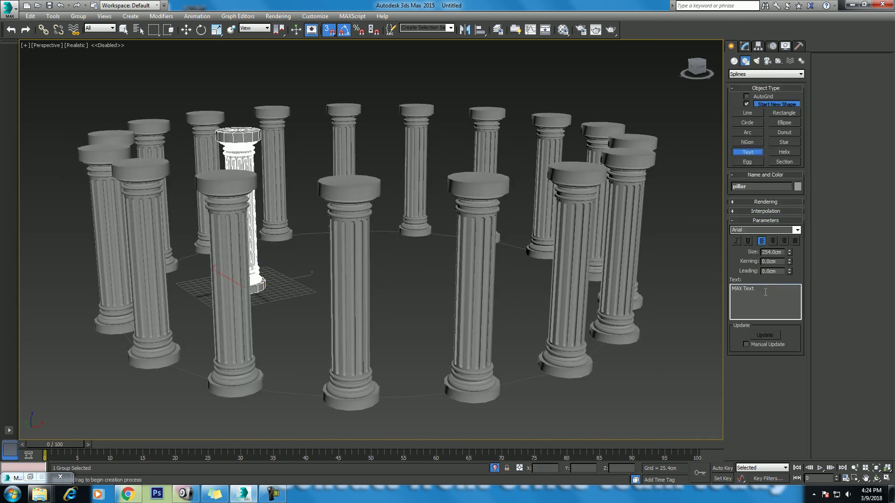
middle_drag(429, 309, 438, 300)
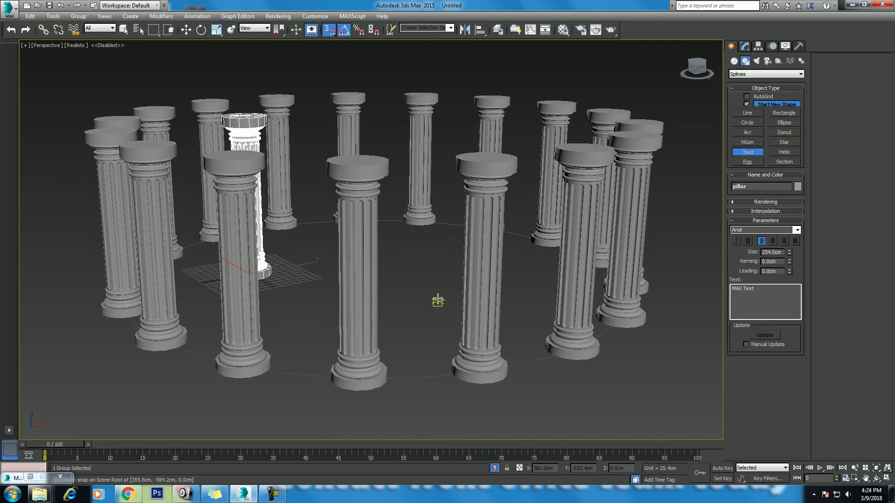
key(t)
drag(767, 294, 731, 289)
text(zmaxguru)
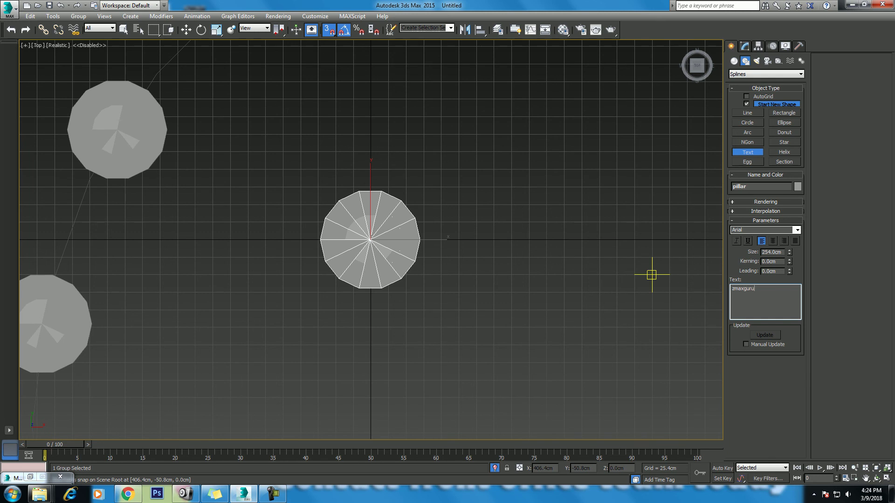
scroll(497, 236, down, 2)
scroll(538, 276, down, 3)
click(465, 313)
- Orbit the Perspective view to an oblique angle on the ring and maximize it
key(w)
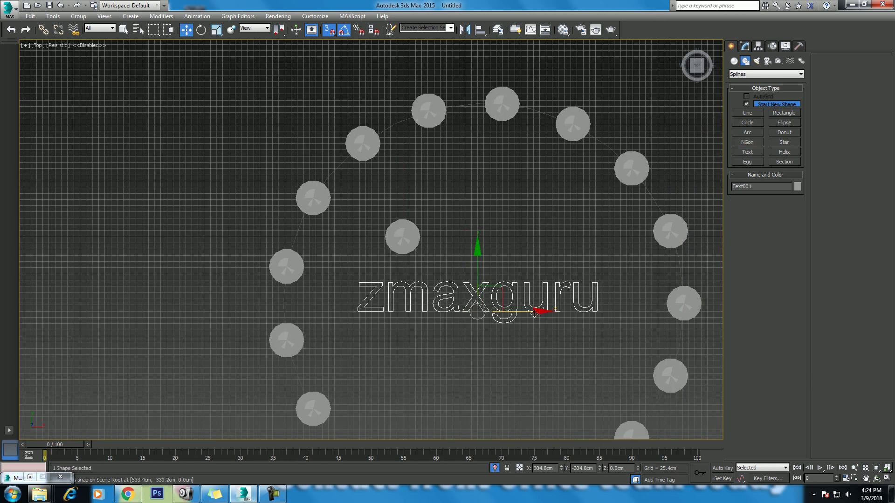
key(alt+w)
key(p)
alt+middle_drag(561, 360, 752, 437)
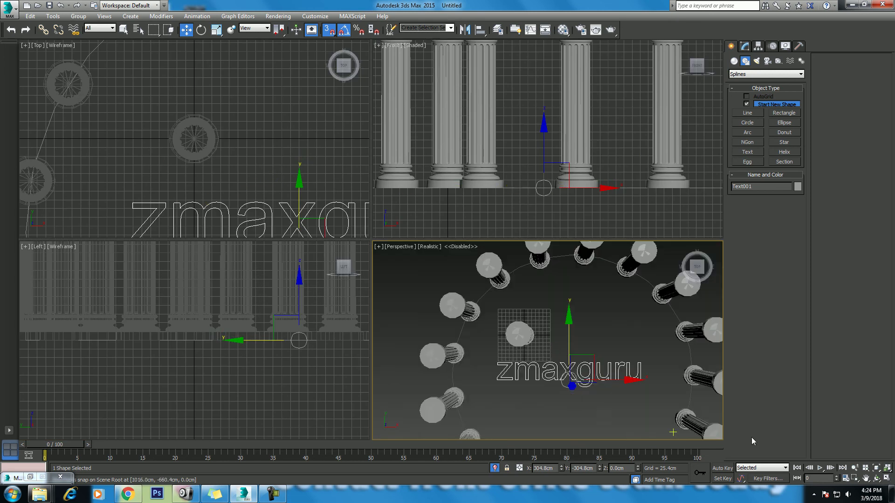
click(881, 480)
mouse_move(546, 303)
mouse_down()
mouse_move(546, 336)
mouse_move(445, 257)
mouse_up()
key(alt+w)
key(w)
click(744, 46)
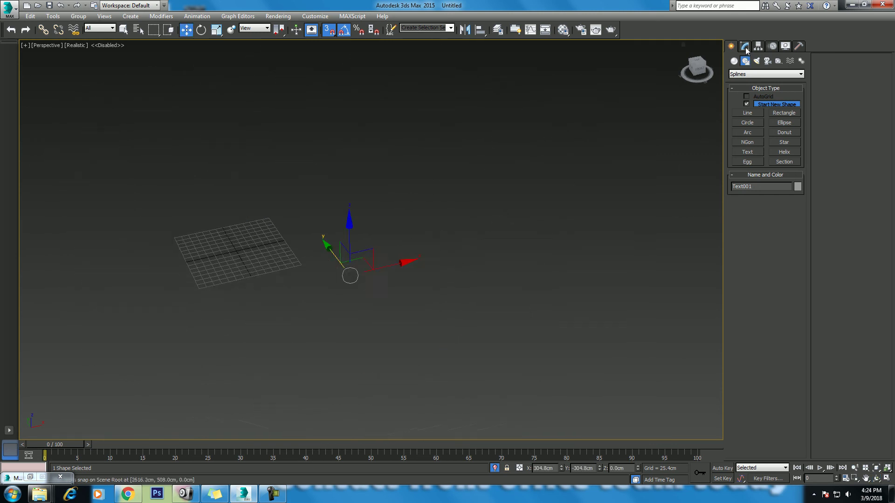
- Add an Extrude modifier to the text with Amount 500 cm
click(756, 72)
key(e)
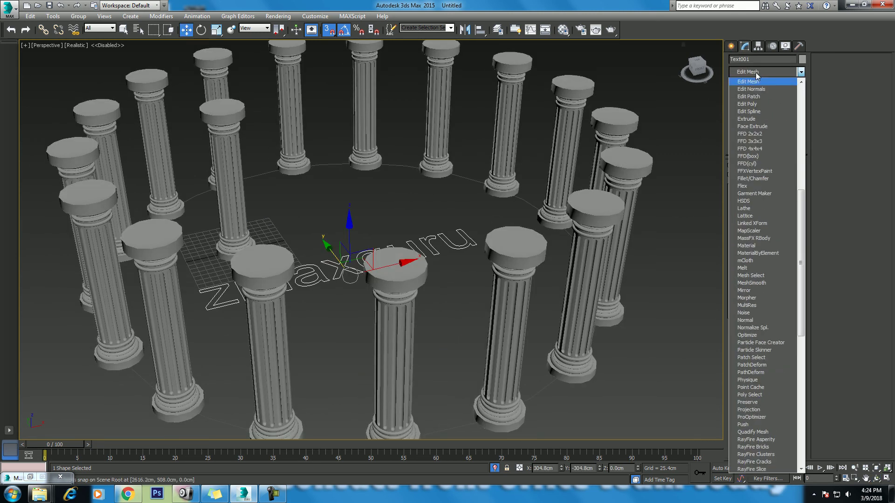
key(Down)
key(Down)
key(Down)
key(Down)
key(Down)
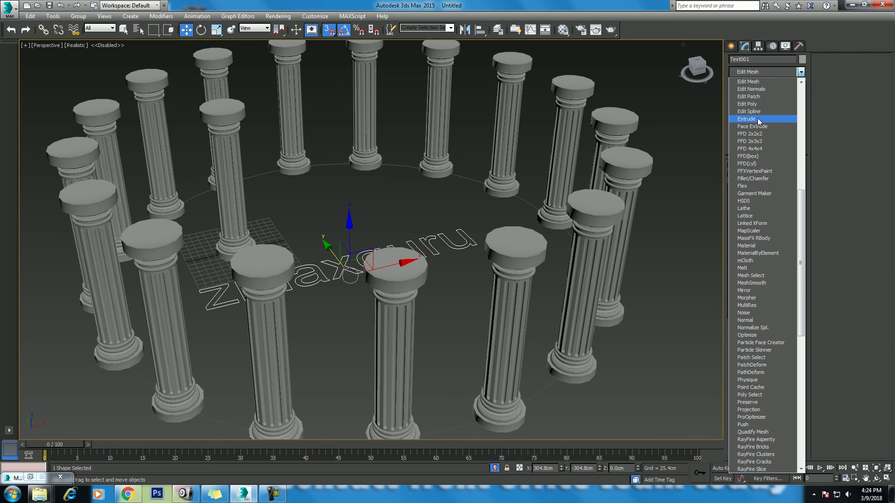
key(Return)
drag(791, 172, 787, 6)
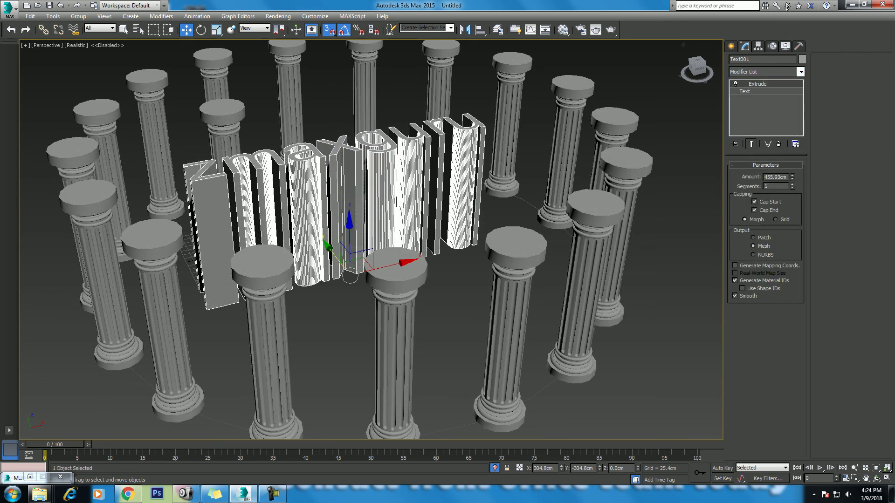
right_click(792, 179)
drag(792, 177, 803, 179)
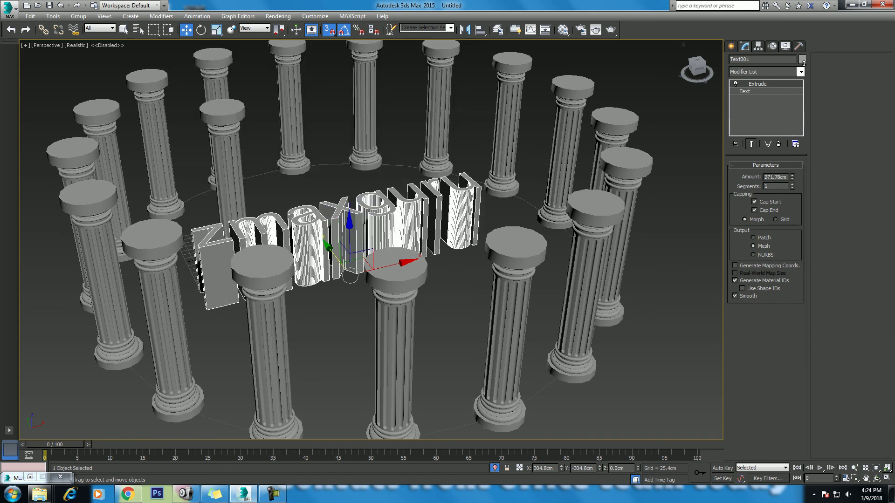
double_click(788, 177)
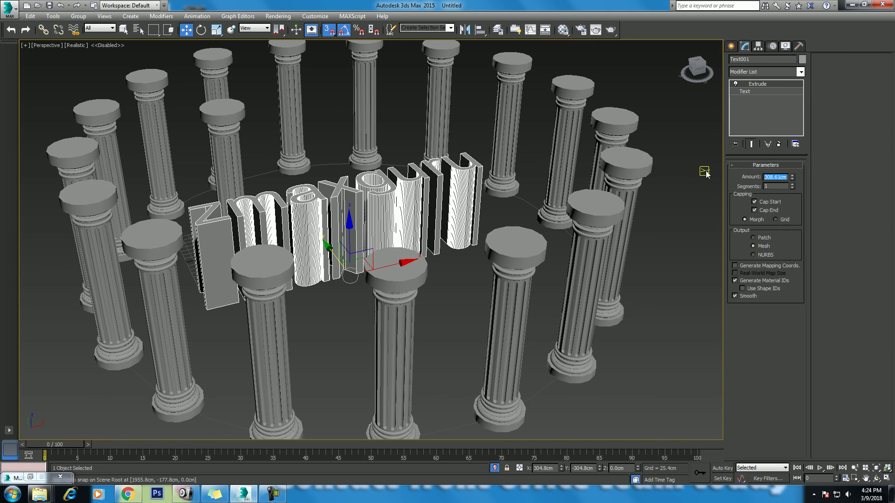
text(500)
key(Return)
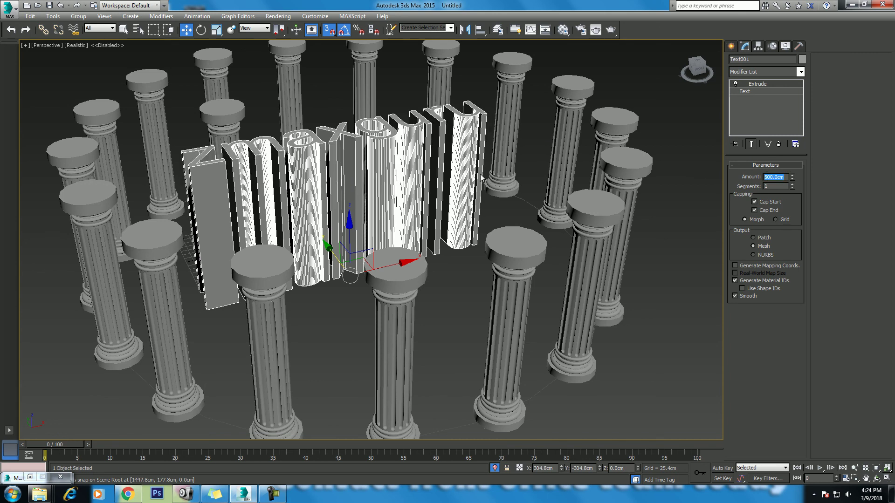
- Turn on Safe Frame in the viewport with Shift+F
key(shift+f)
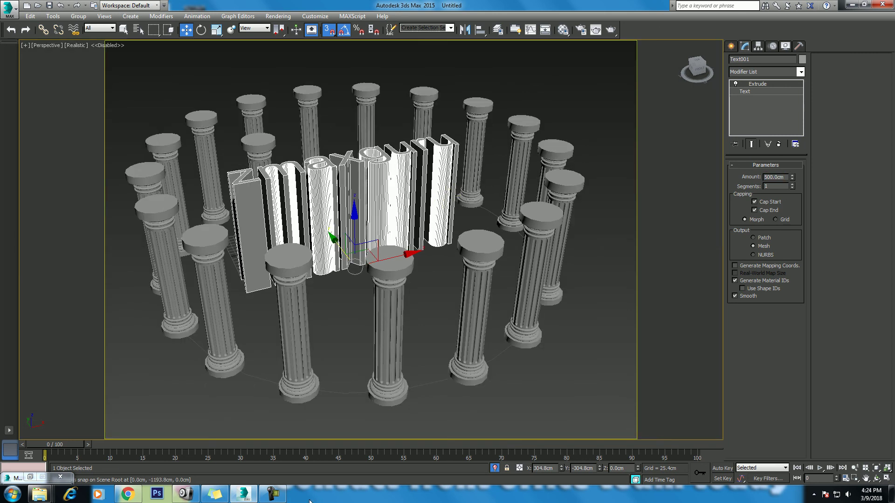
click(215, 494)
key(Return)
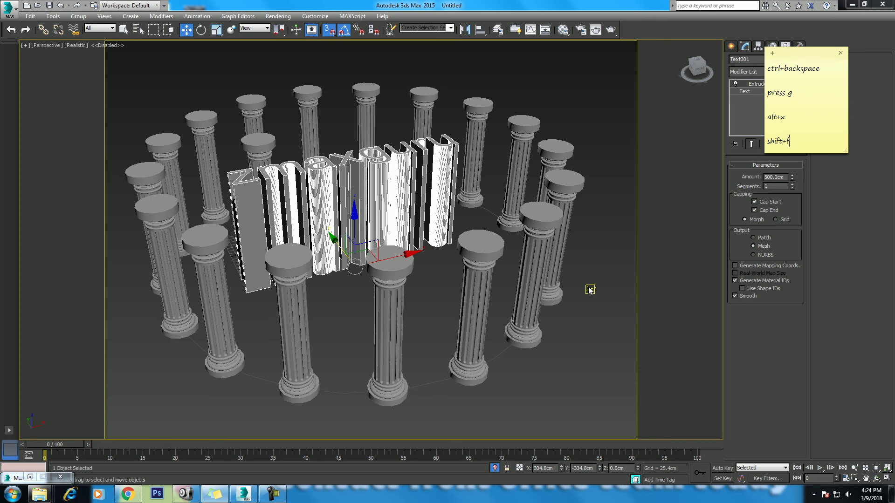
- Set the Environment background colour to light grey
click(534, 77)
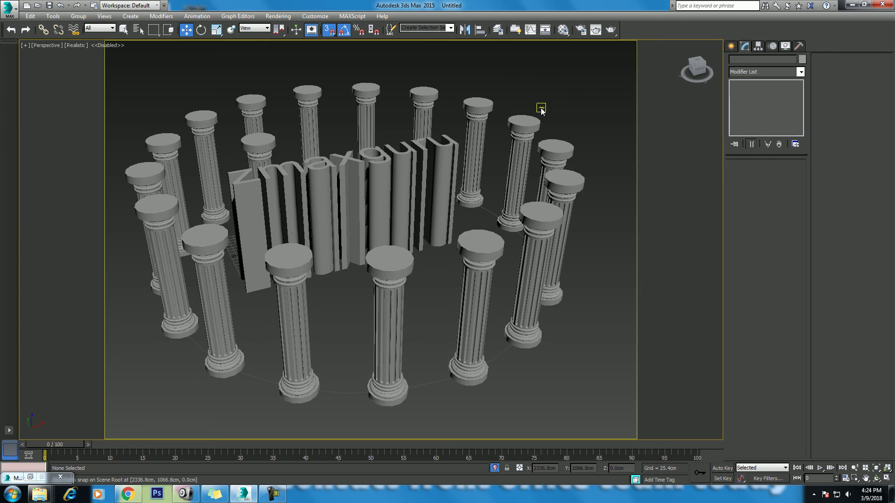
click(278, 16)
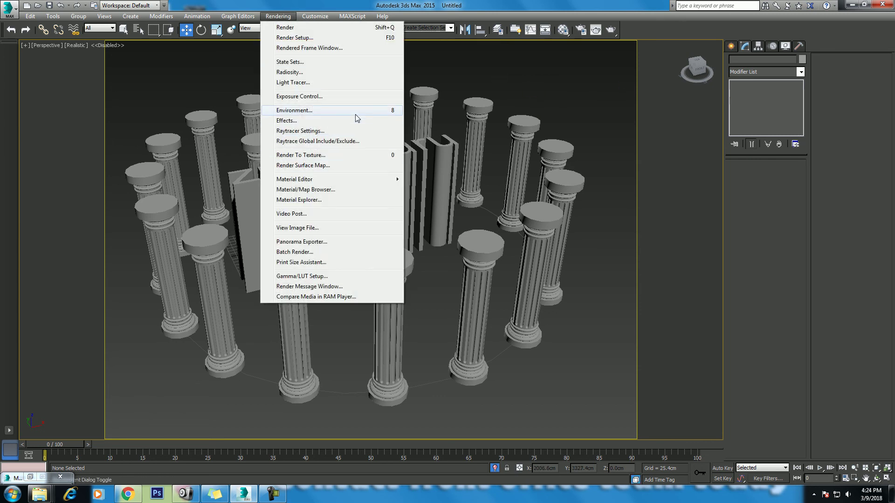
click(353, 113)
click(601, 122)
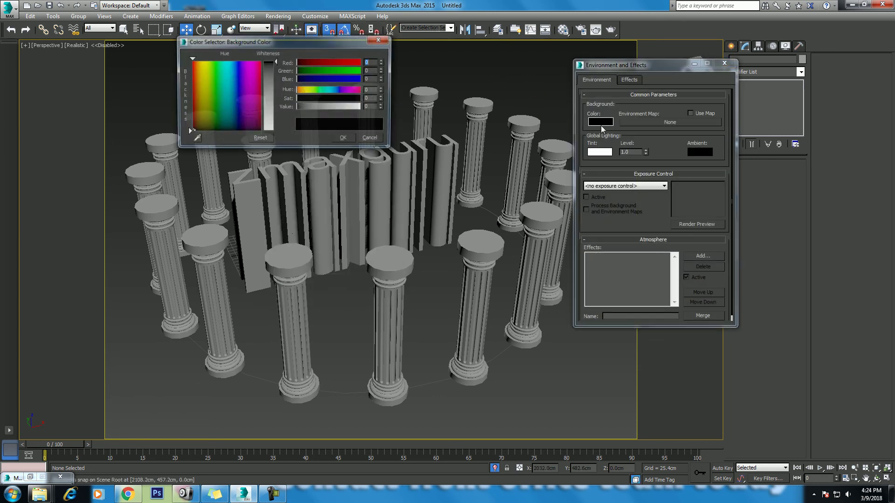
drag(272, 113, 275, 117)
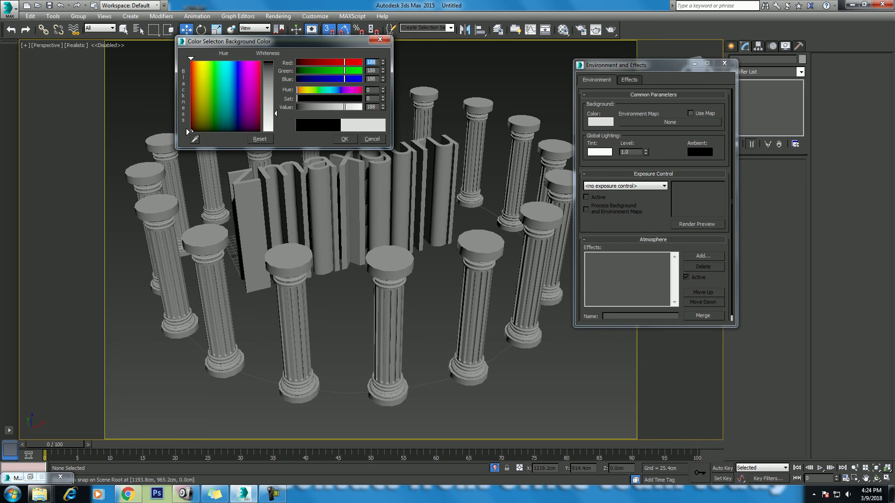
click(344, 139)
key(ctrl+a)
key(Delete)
- Create a Standard Skylight in the scene
click(724, 63)
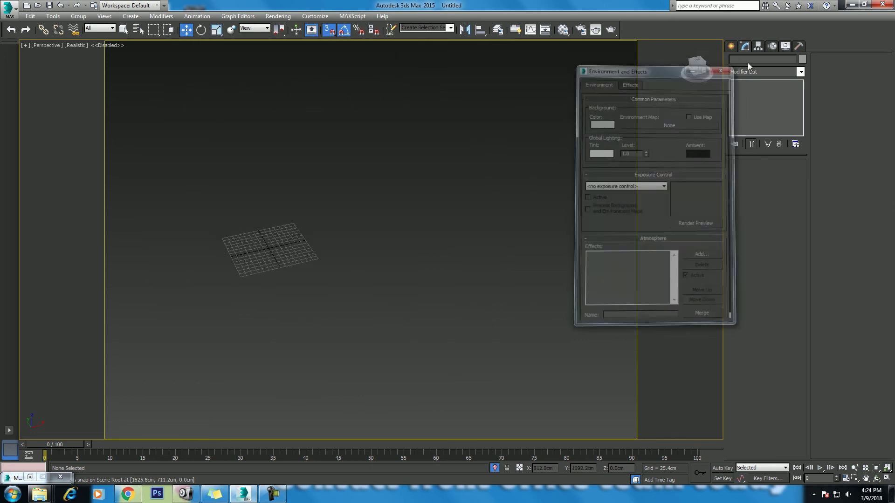
click(731, 45)
click(745, 61)
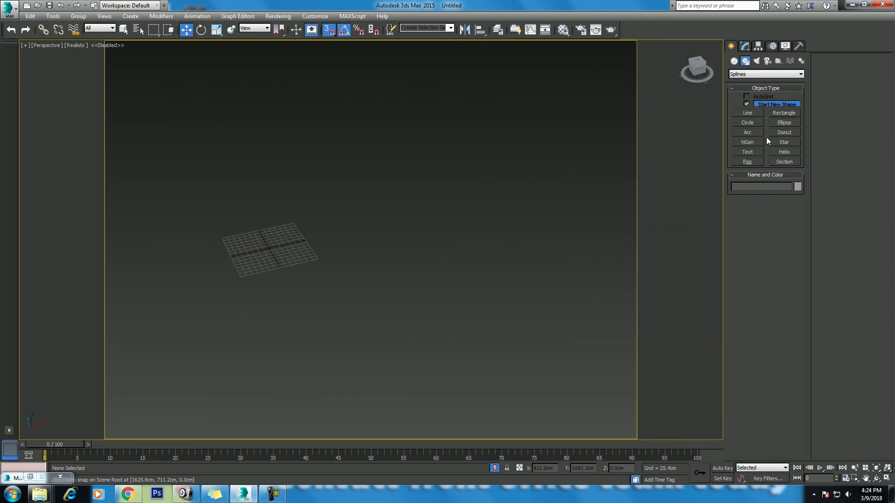
click(756, 61)
key(ctrl+z)
click(756, 75)
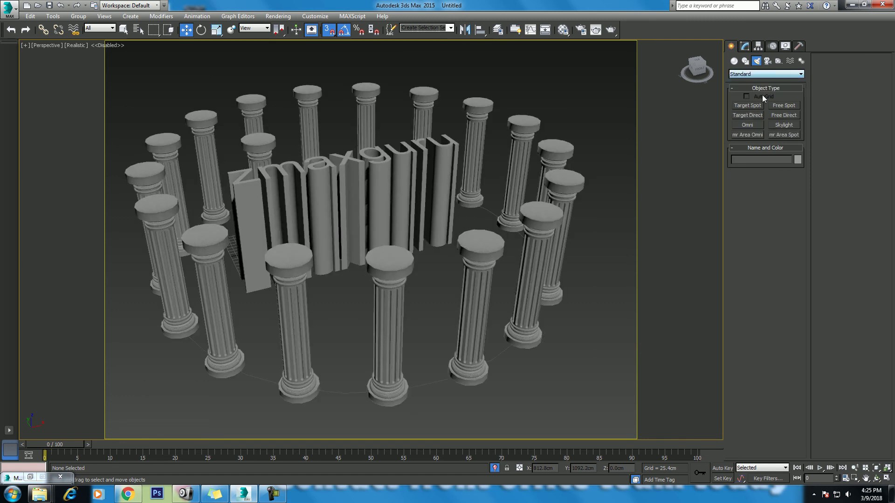
click(784, 125)
click(437, 293)
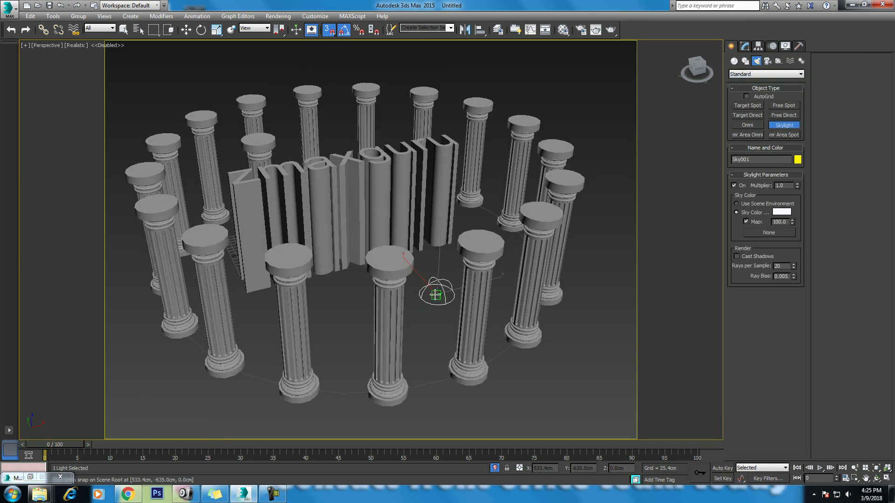
right_click(437, 294)
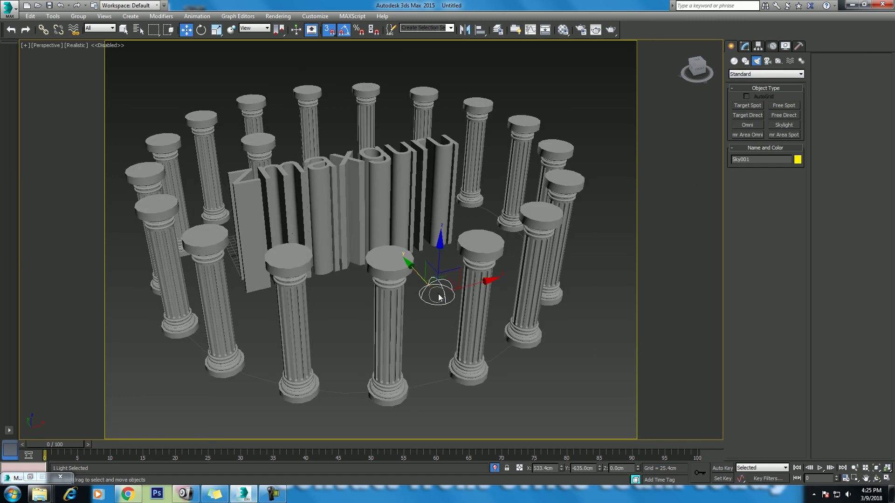
- Test-render the scene, enable the skylight's Cast Shadows, and render again
click(614, 32)
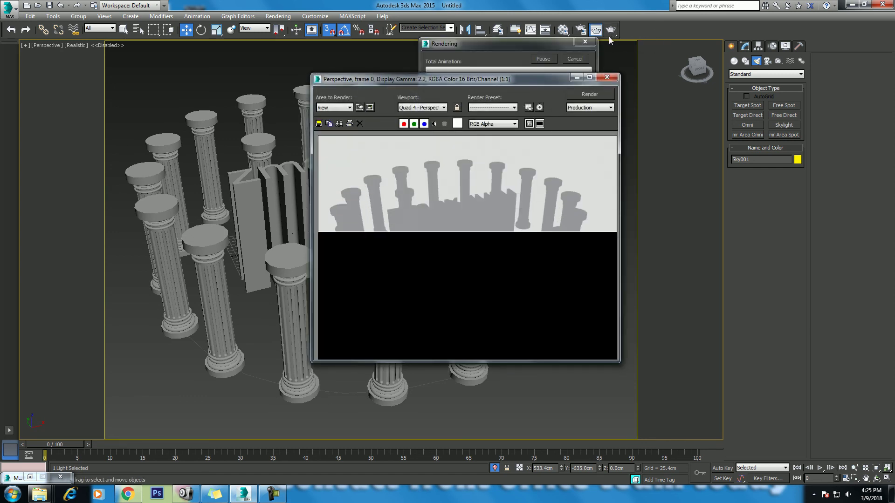
click(607, 76)
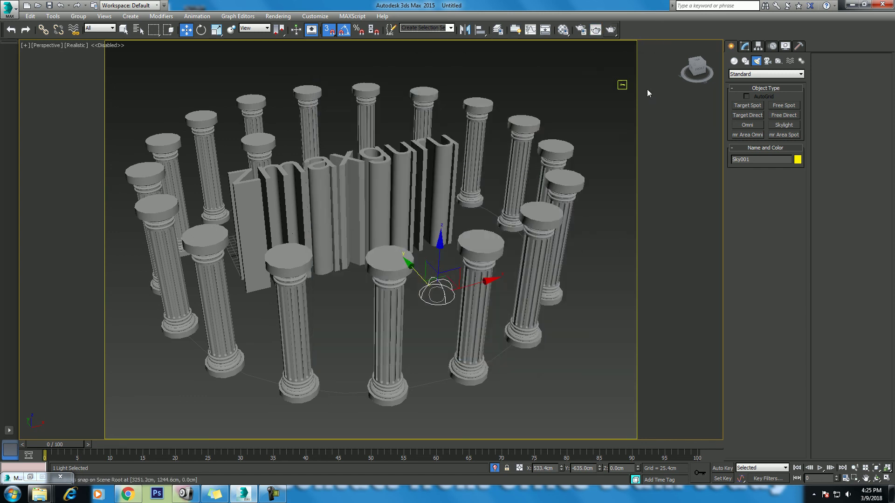
click(744, 46)
click(756, 247)
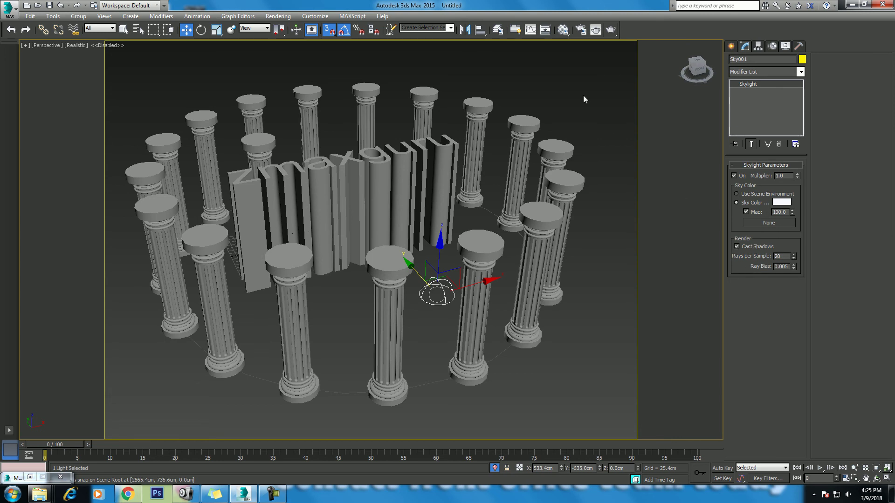
click(611, 31)
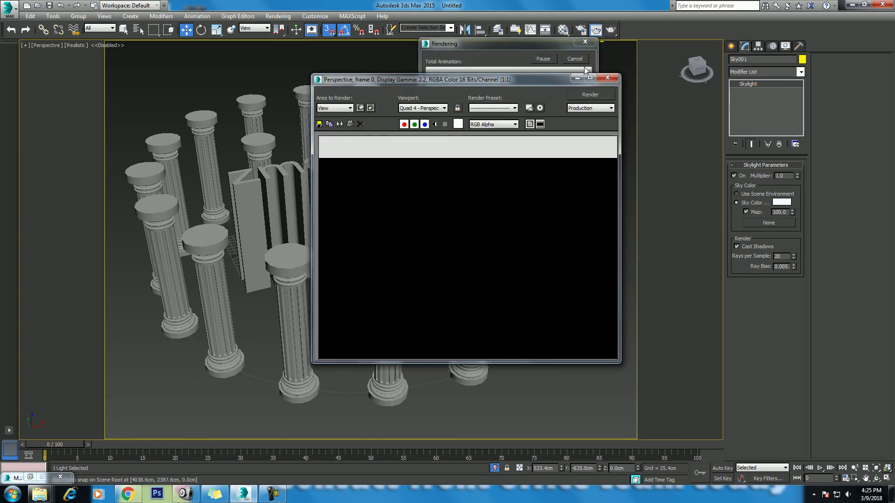
click(272, 495)
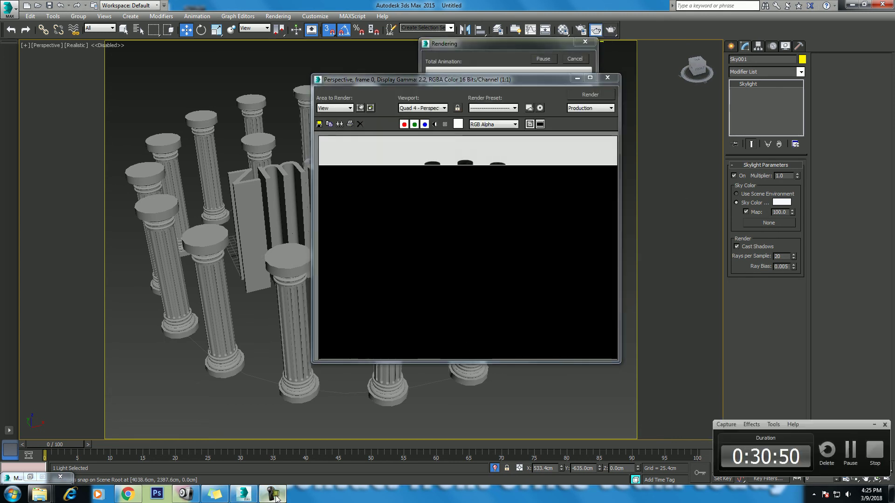